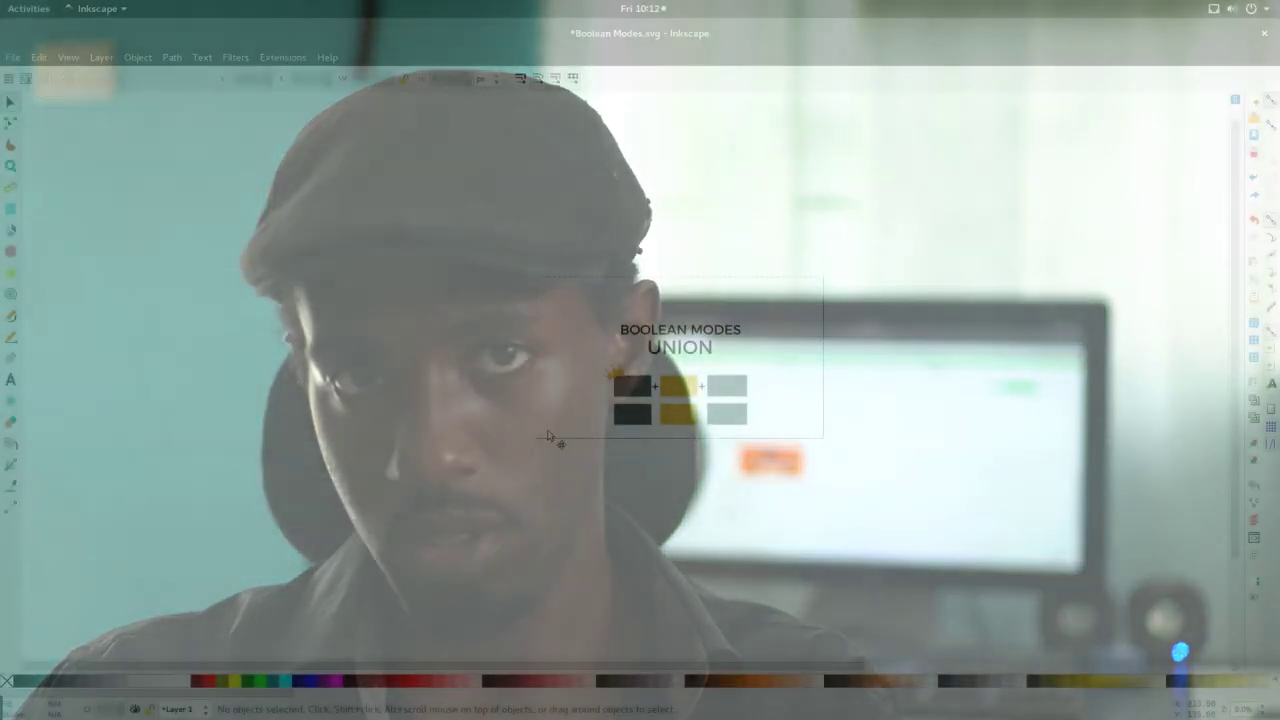
Delete the lower row of black, yellow and green rectangles below the first row.
{"action": "key", "text": "5"}
{"action": "key", "text": "ctrl+a"}
{"action": "left_click_drag", "start_coordinate": [857, 486], "coordinate": [534, 391]}
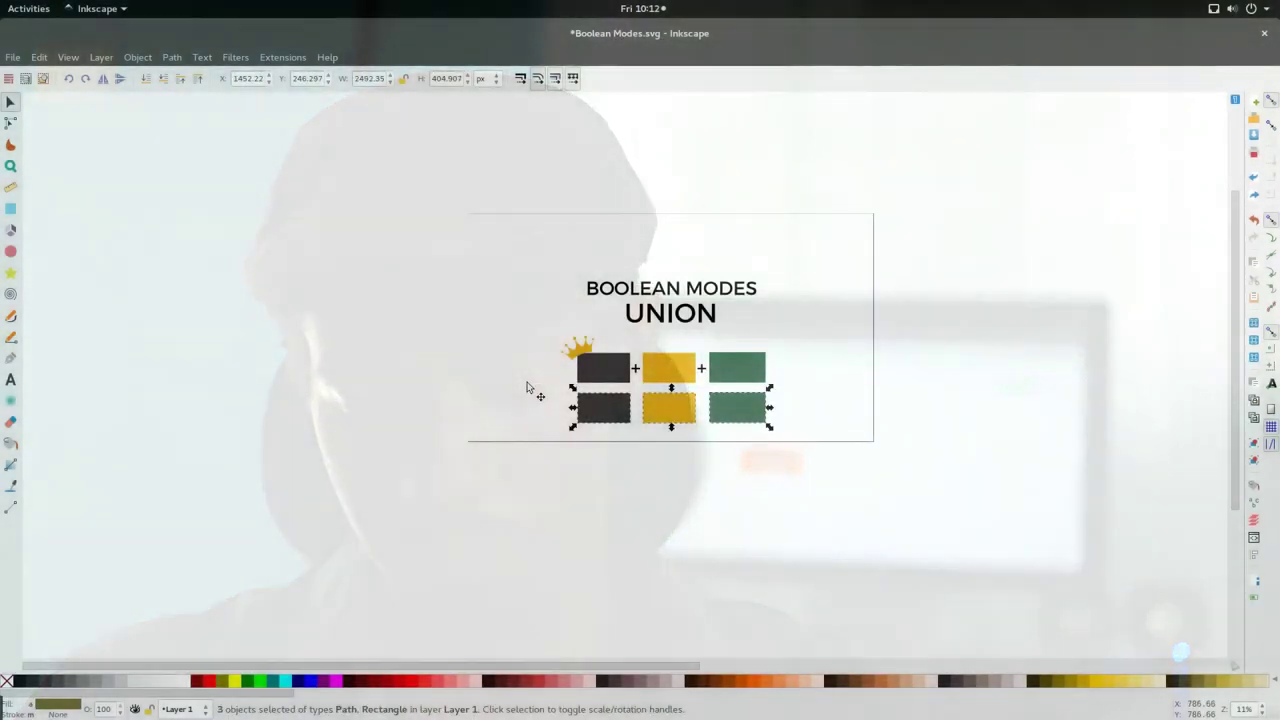
{"action": "key", "text": "Delete"}
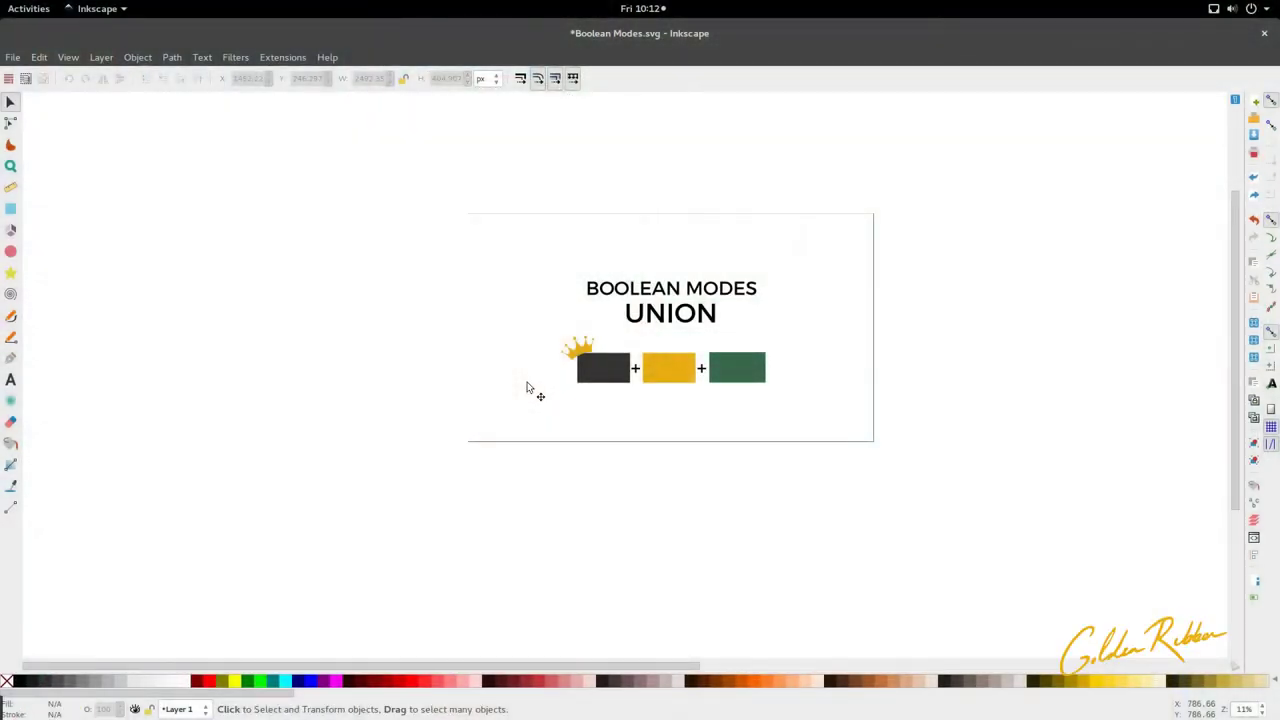
{"action": "scroll", "coordinate": [527, 388], "scroll_direction": "up", "scroll_amount": 1}
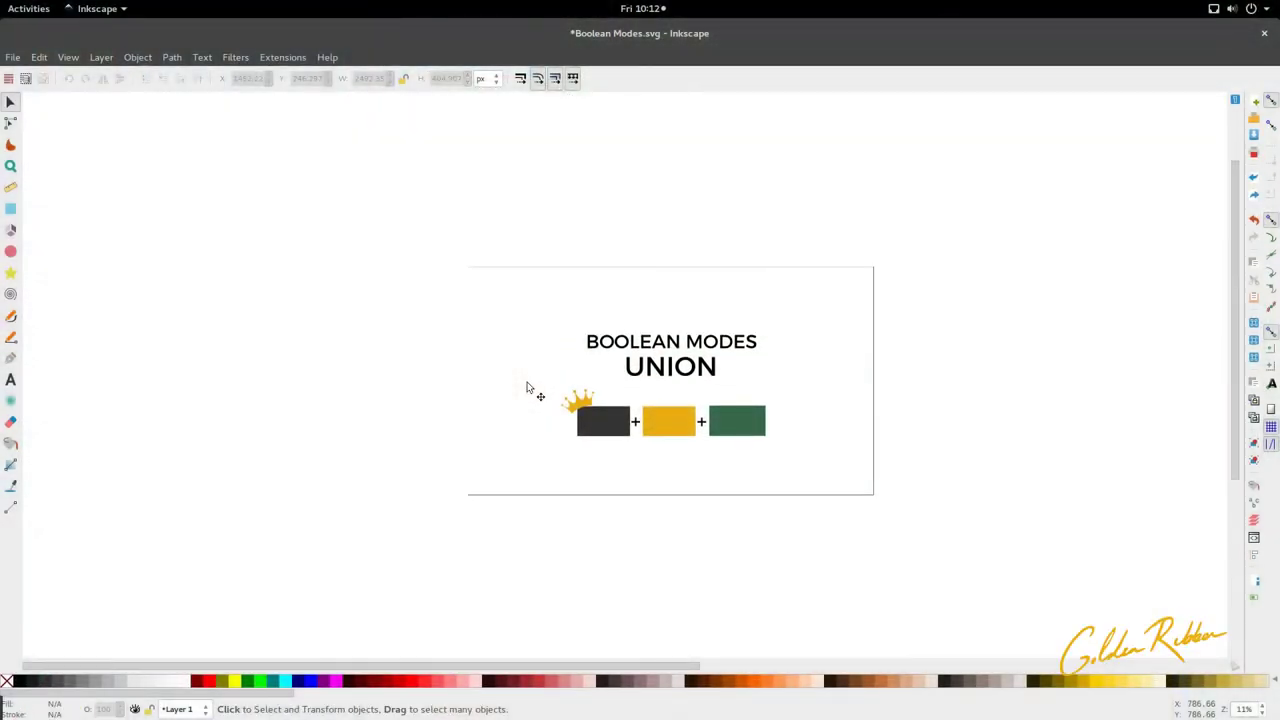
{"action": "left_click", "coordinate": [171, 58]}
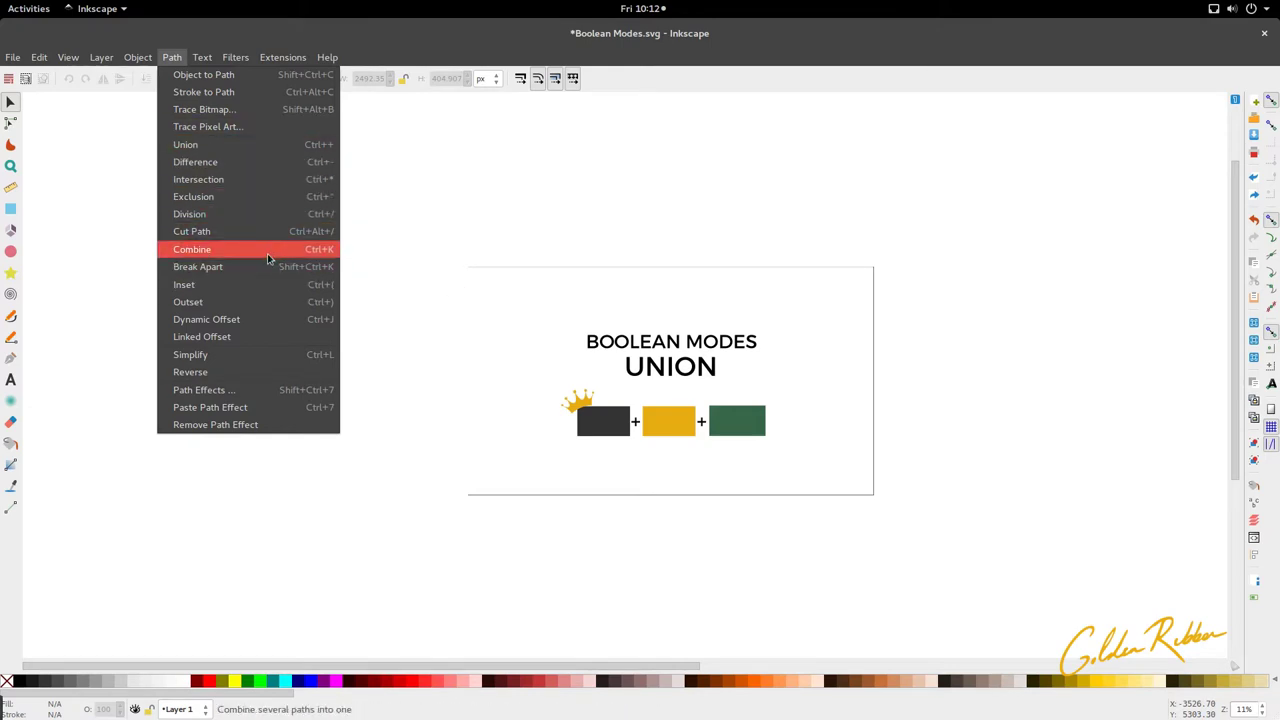
{"action": "left_click", "coordinate": [403, 272]}
{"action": "scroll", "coordinate": [403, 272], "scroll_direction": "right", "scroll_amount": 4}
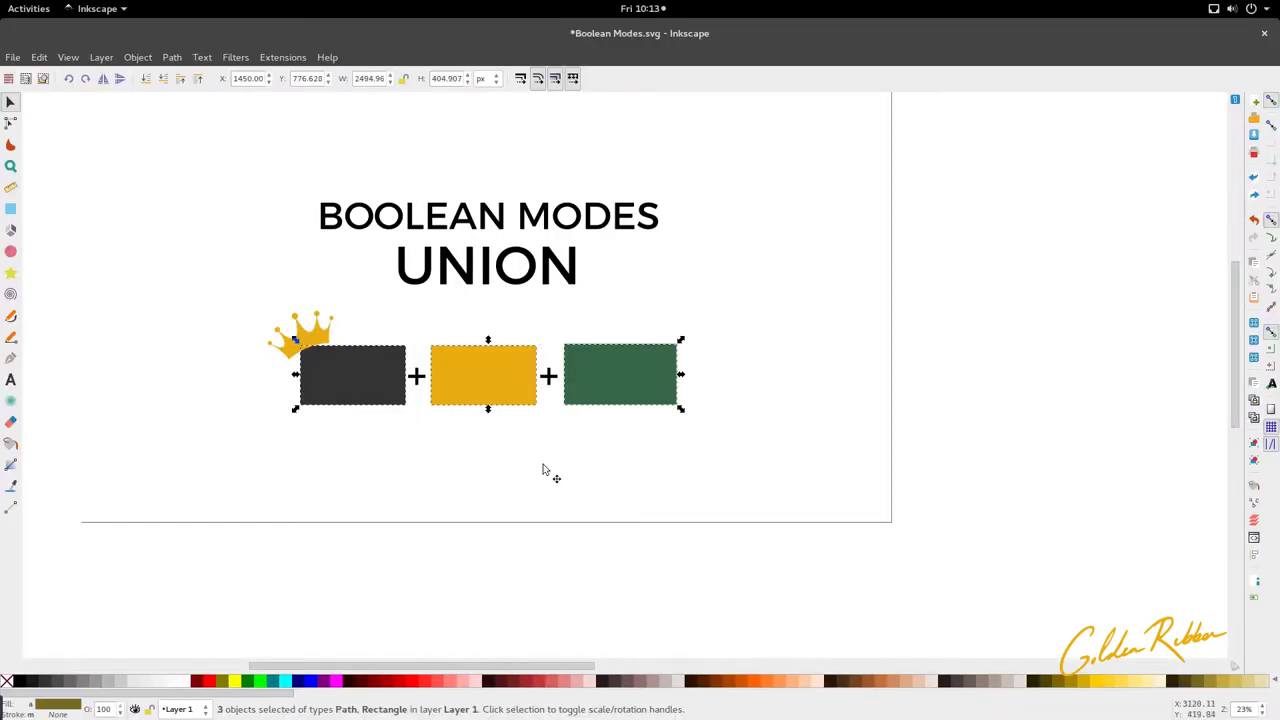
{"action": "scroll", "coordinate": [520, 445], "scroll_direction": "down", "scroll_amount": 1}
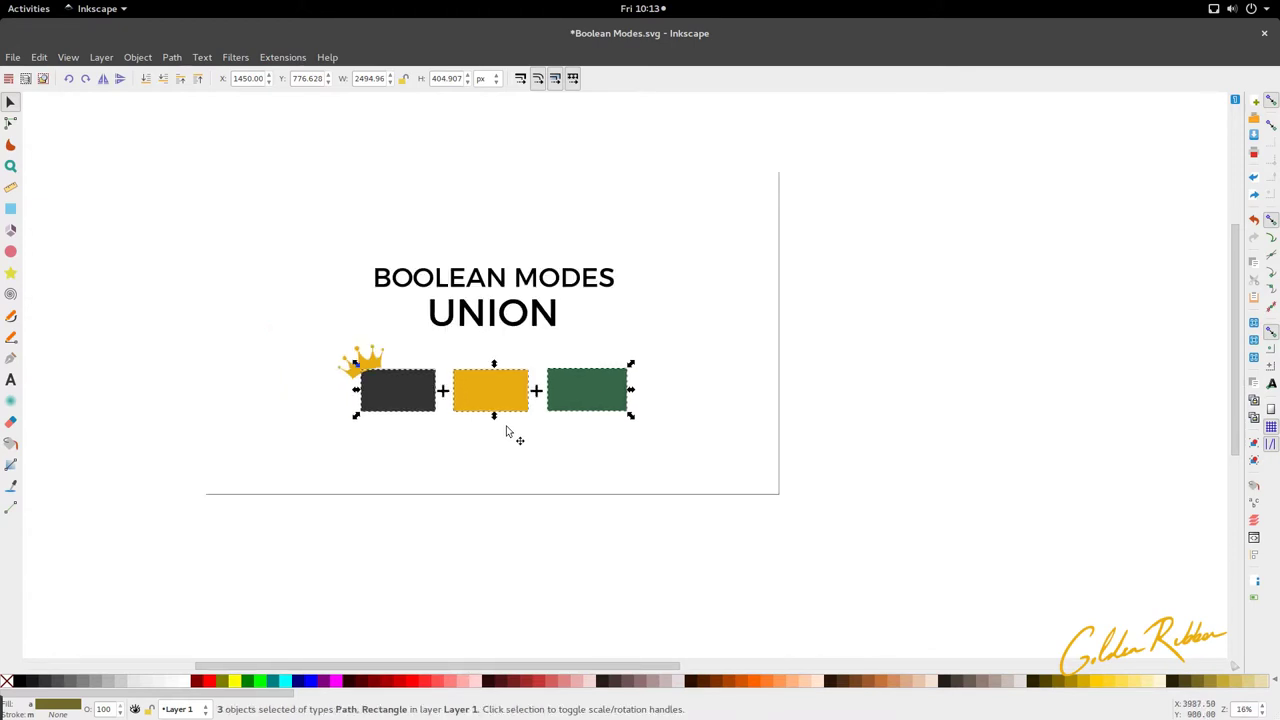
{"action": "left_click", "coordinate": [531, 534]}
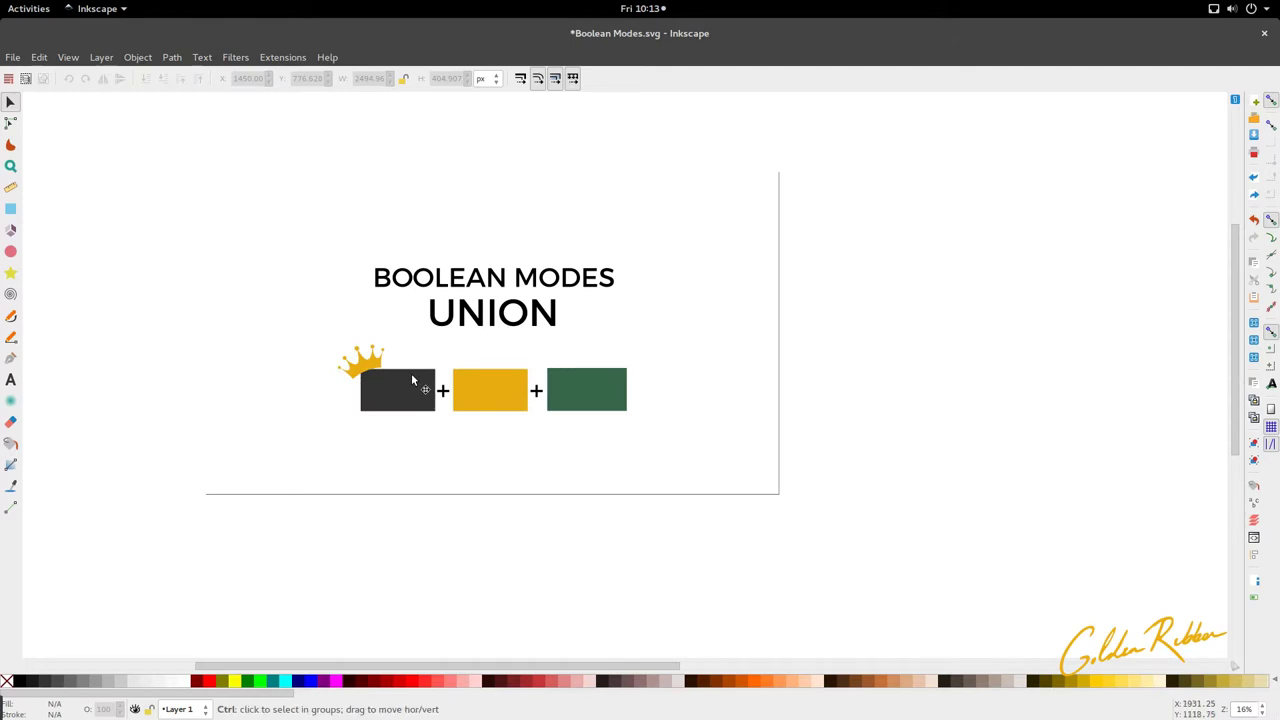
{"action": "scroll", "coordinate": [412, 380], "scroll_direction": "up", "scroll_amount": 3}
{"action": "left_click", "coordinate": [480, 402]}
{"action": "left_click", "coordinate": [494, 413]}
{"action": "left_click", "coordinate": [329, 403], "text": "shift"}
{"action": "left_click", "coordinate": [797, 429], "text": "shift"}
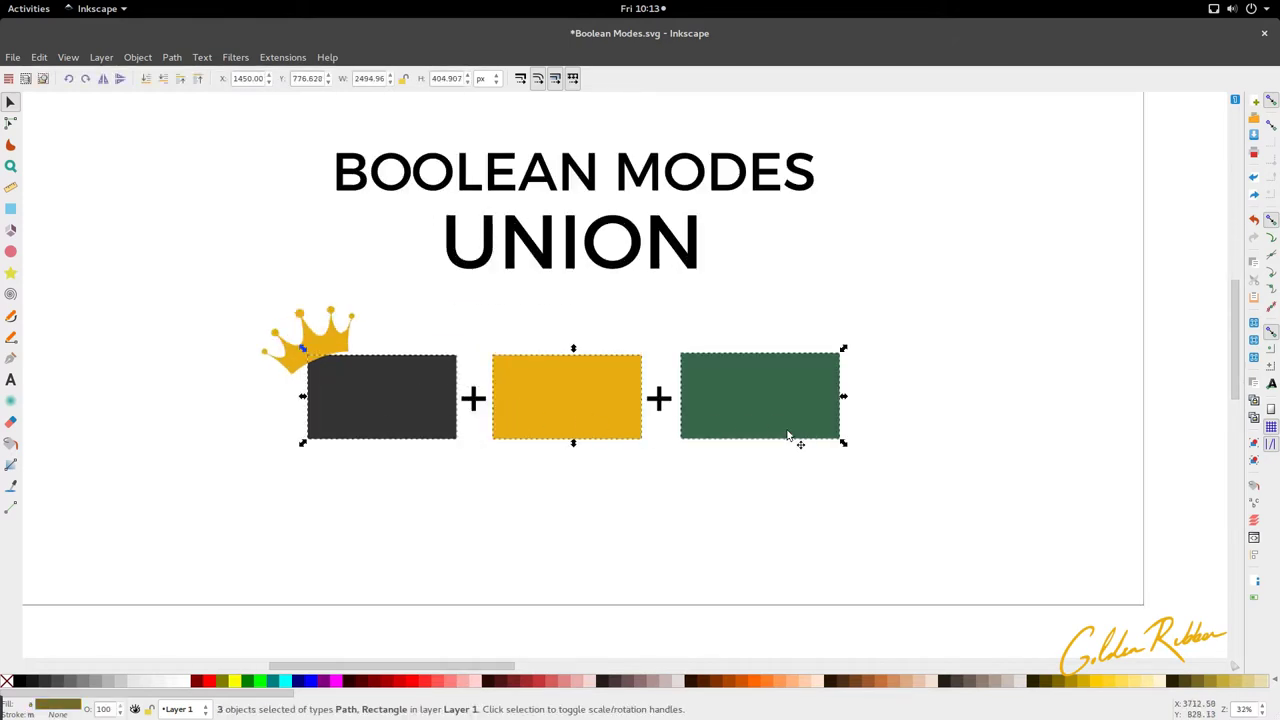
{"action": "scroll", "coordinate": [514, 522], "scroll_direction": "down", "scroll_amount": 2}
{"action": "scroll", "coordinate": [514, 522], "scroll_direction": "up", "scroll_amount": 1}
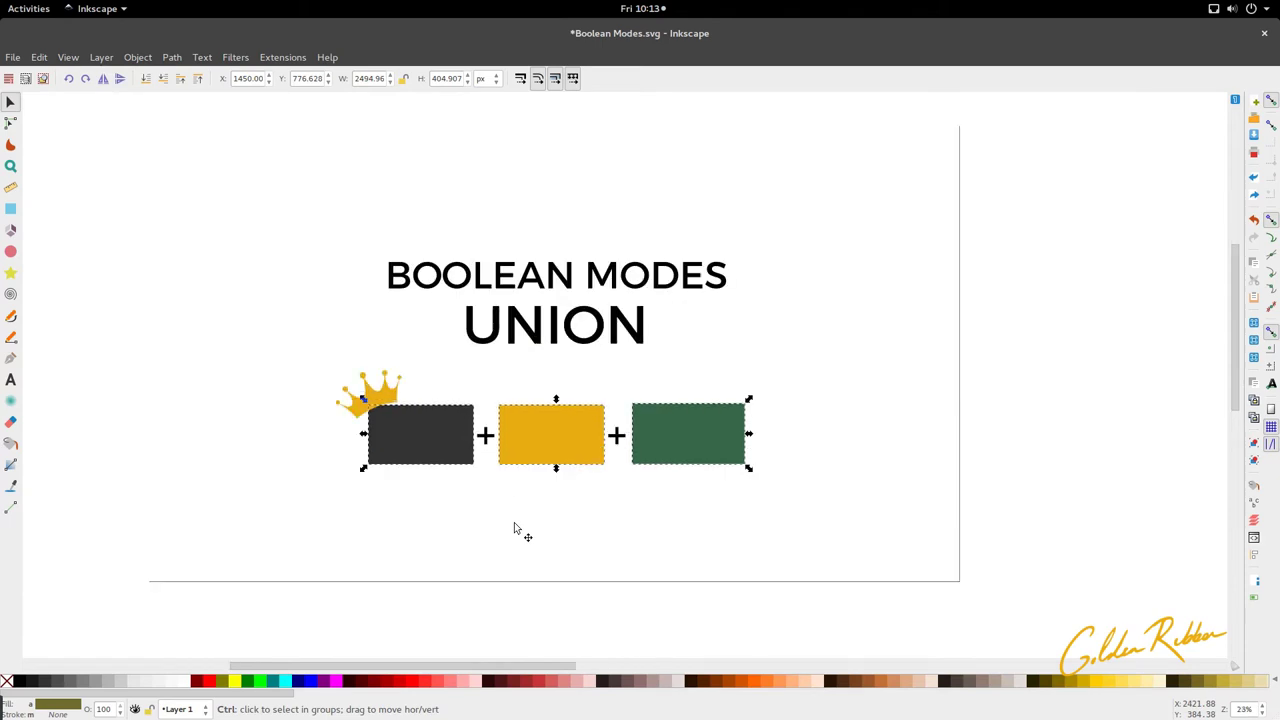
{"action": "left_click", "coordinate": [476, 596]}
{"action": "scroll", "coordinate": [495, 540], "scroll_direction": "down", "scroll_amount": 1}
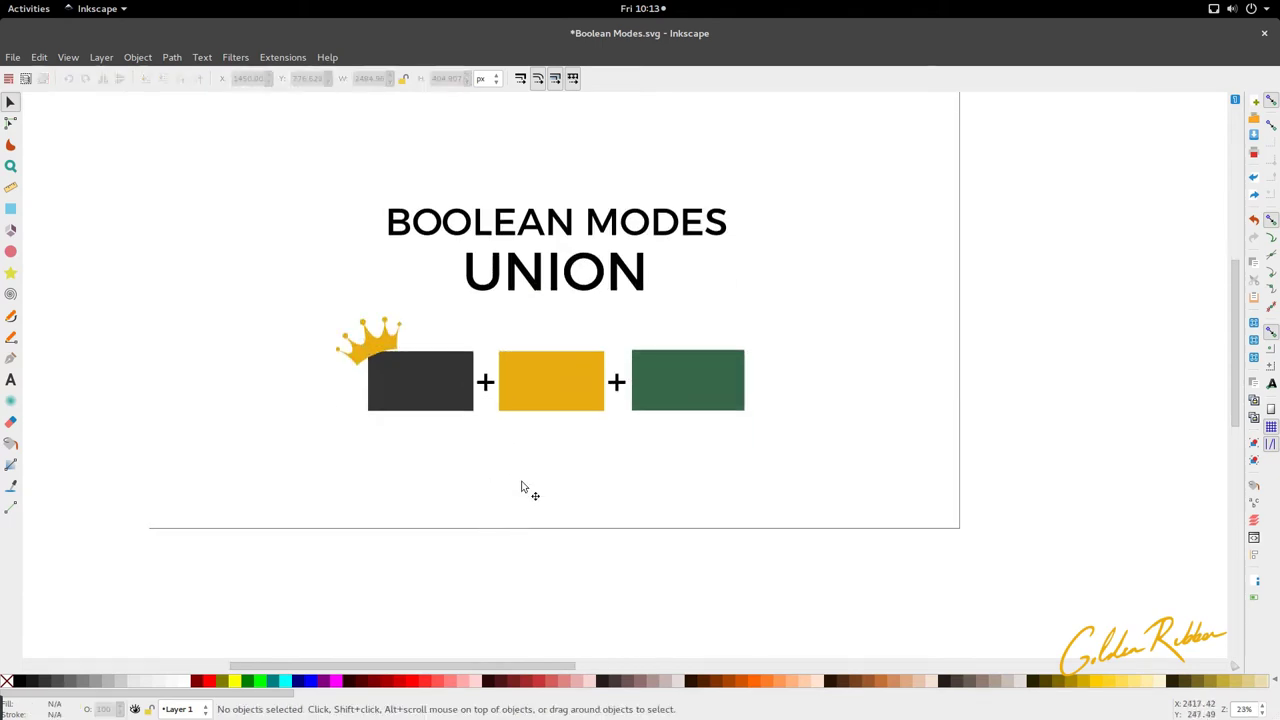
{"action": "scroll", "coordinate": [558, 432], "scroll_direction": "up", "scroll_amount": 1}
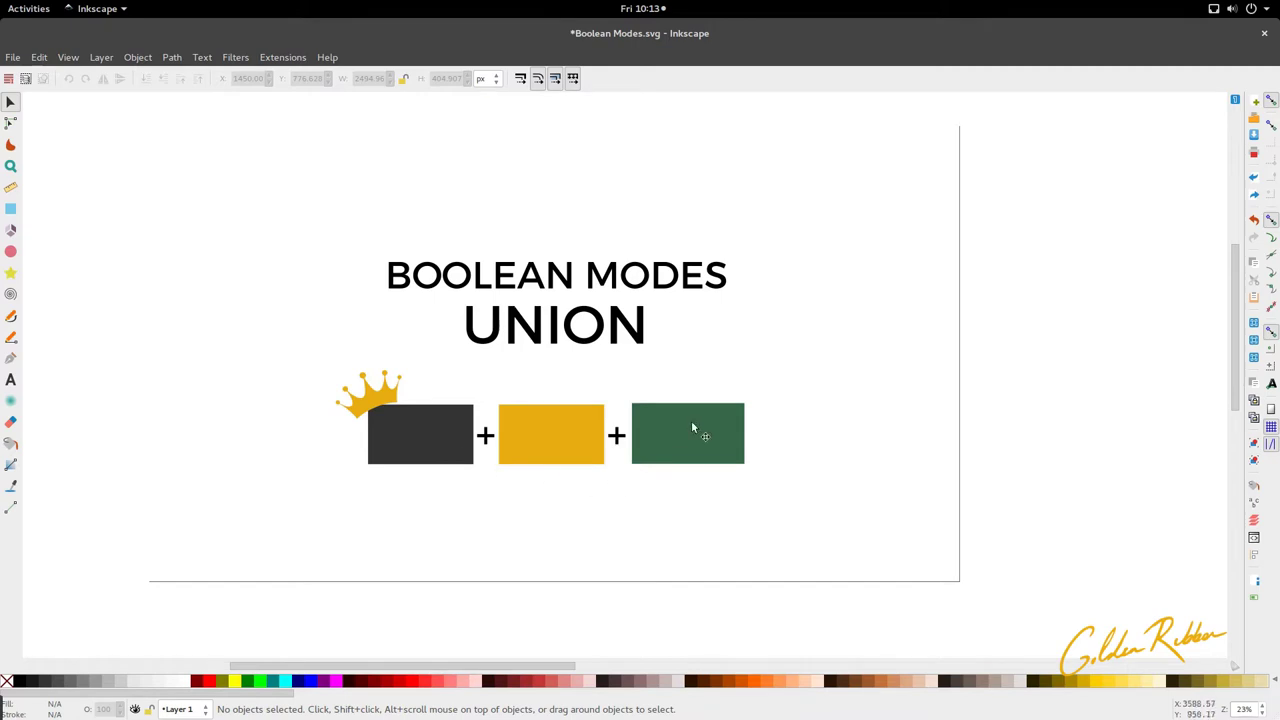
{"action": "scroll", "coordinate": [466, 449], "scroll_direction": "up", "scroll_amount": 1}
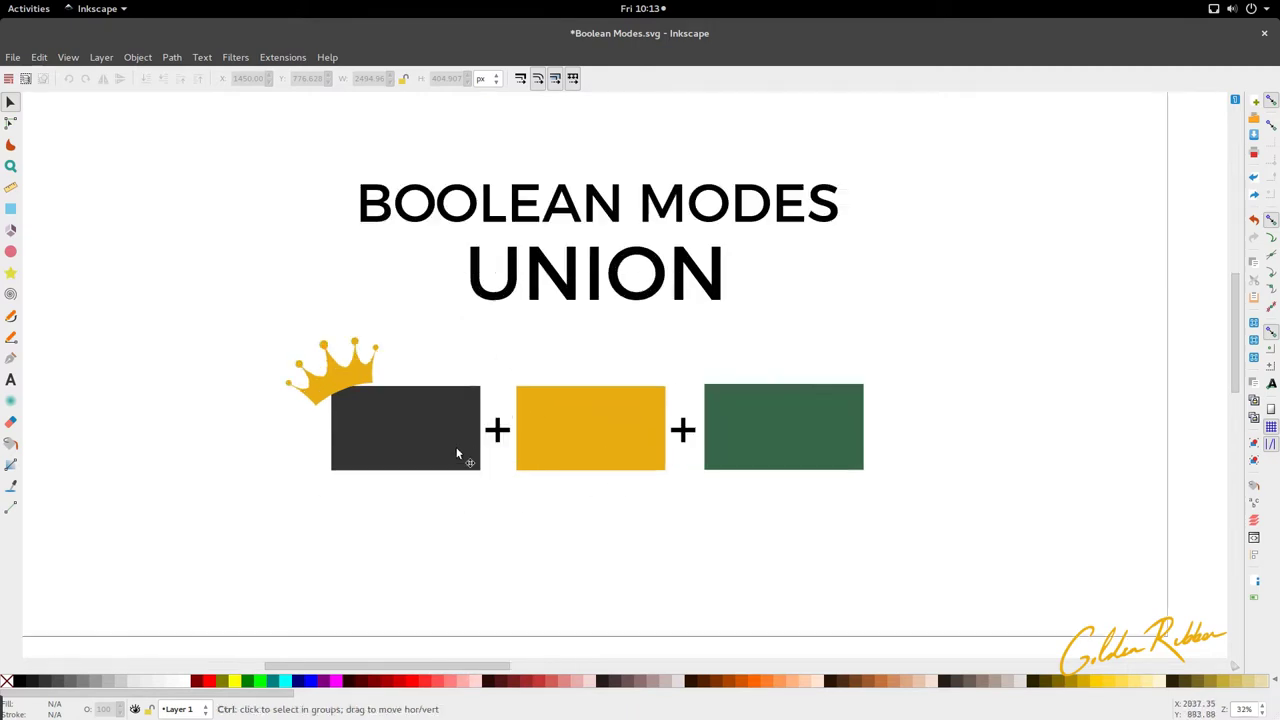
{"action": "key", "text": "ctrl"}
{"action": "scroll", "coordinate": [457, 453], "scroll_direction": "down", "scroll_amount": 1}
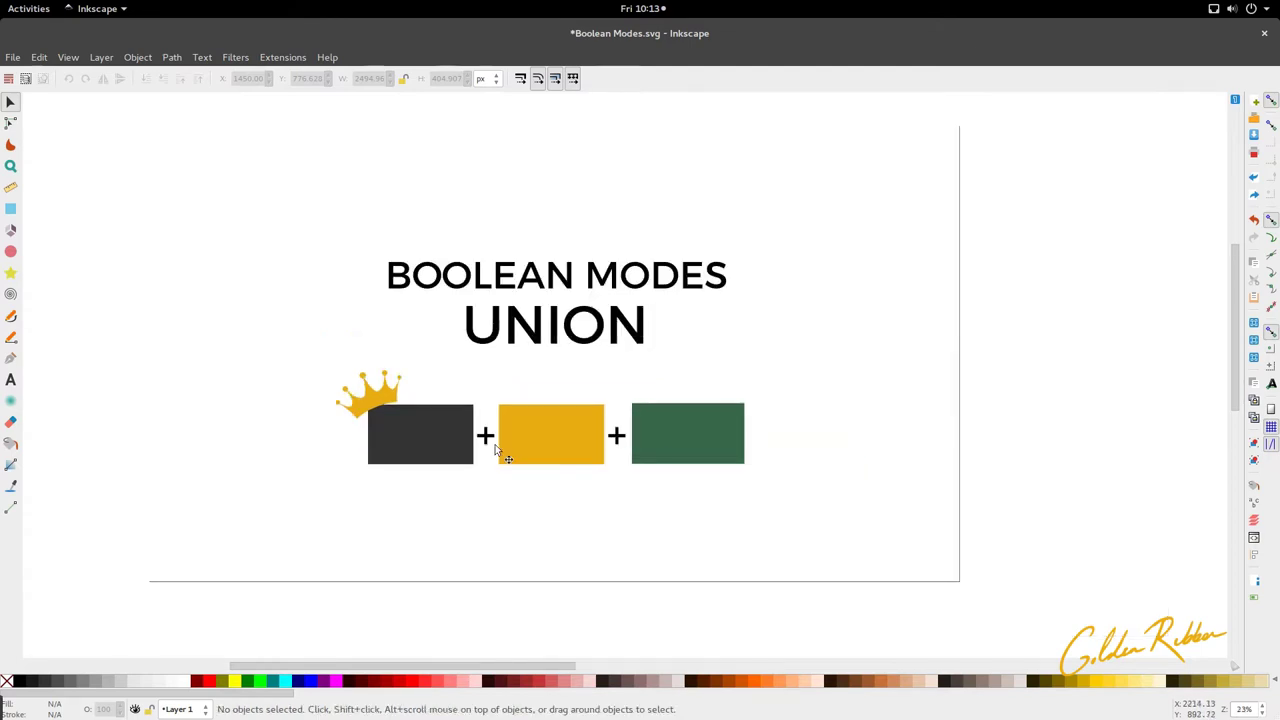
{"action": "left_click", "coordinate": [706, 440]}
{"action": "left_click", "coordinate": [583, 436], "text": "shift"}
{"action": "left_click", "coordinate": [440, 440], "text": "shift"}
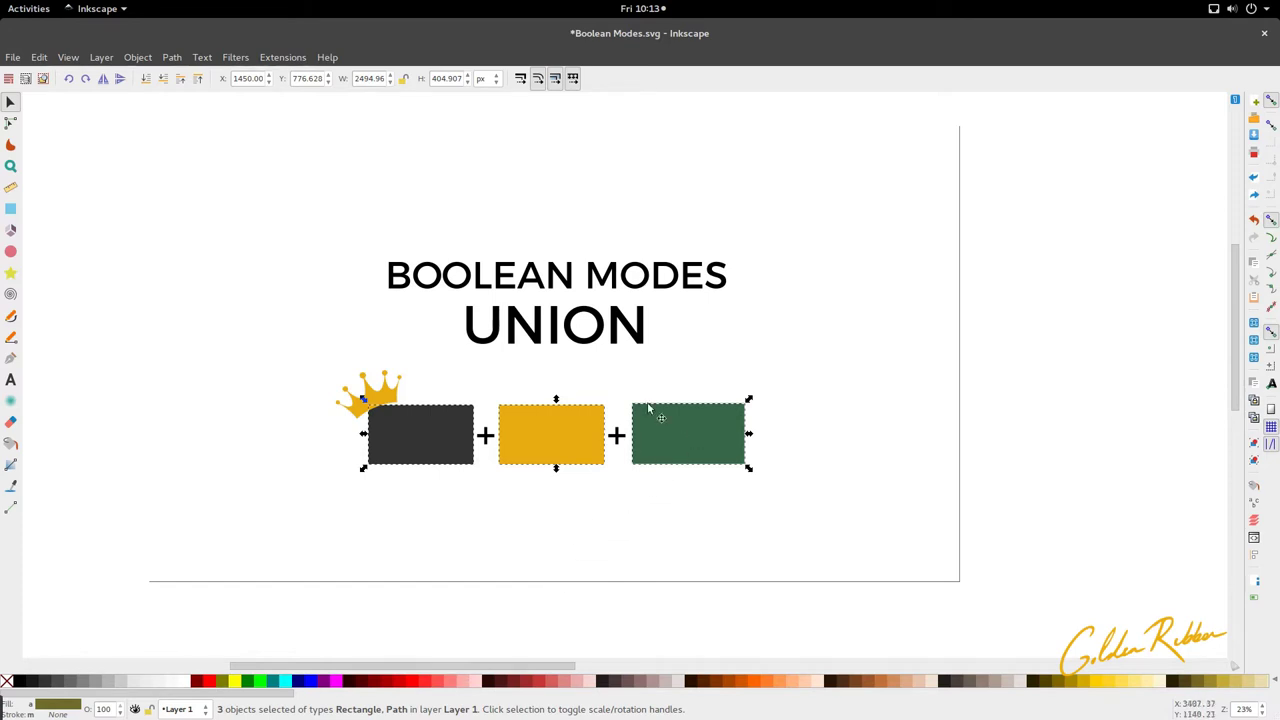
{"action": "left_click", "coordinate": [489, 482]}
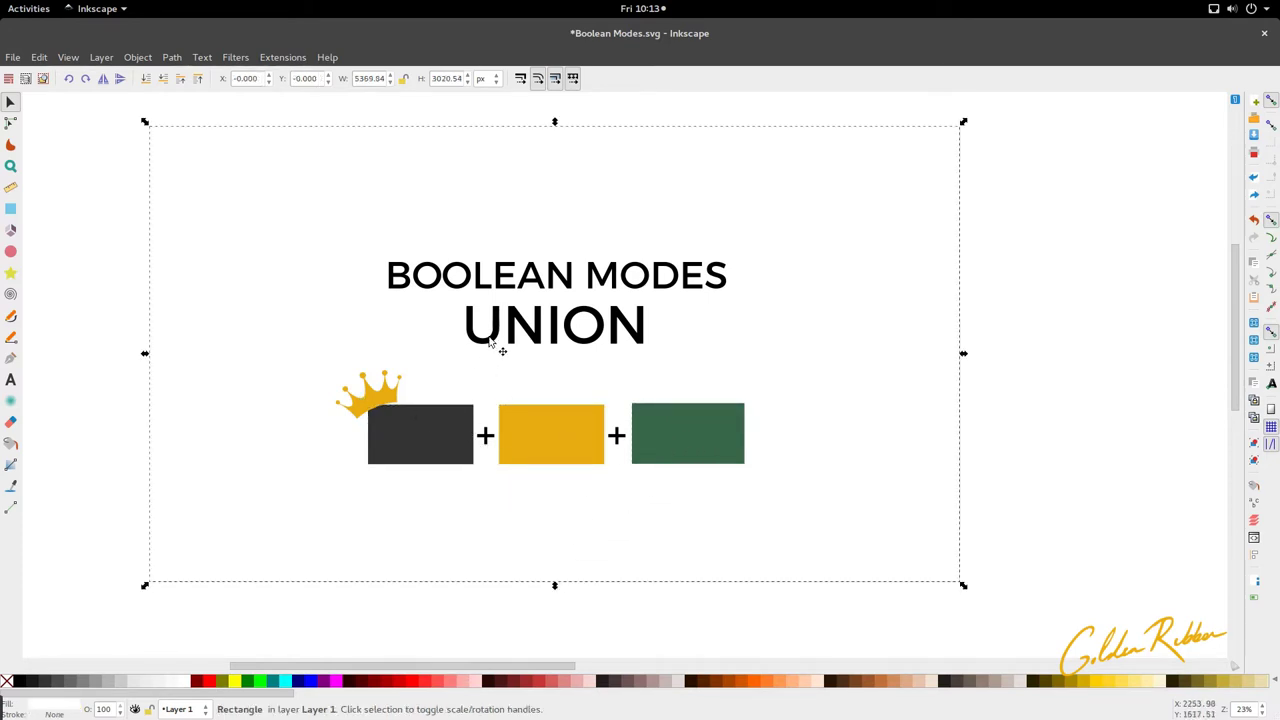
Select the black, yellow and green rectangles and merge them with Union.
{"action": "scroll", "coordinate": [431, 458], "scroll_direction": "up", "scroll_amount": 2}
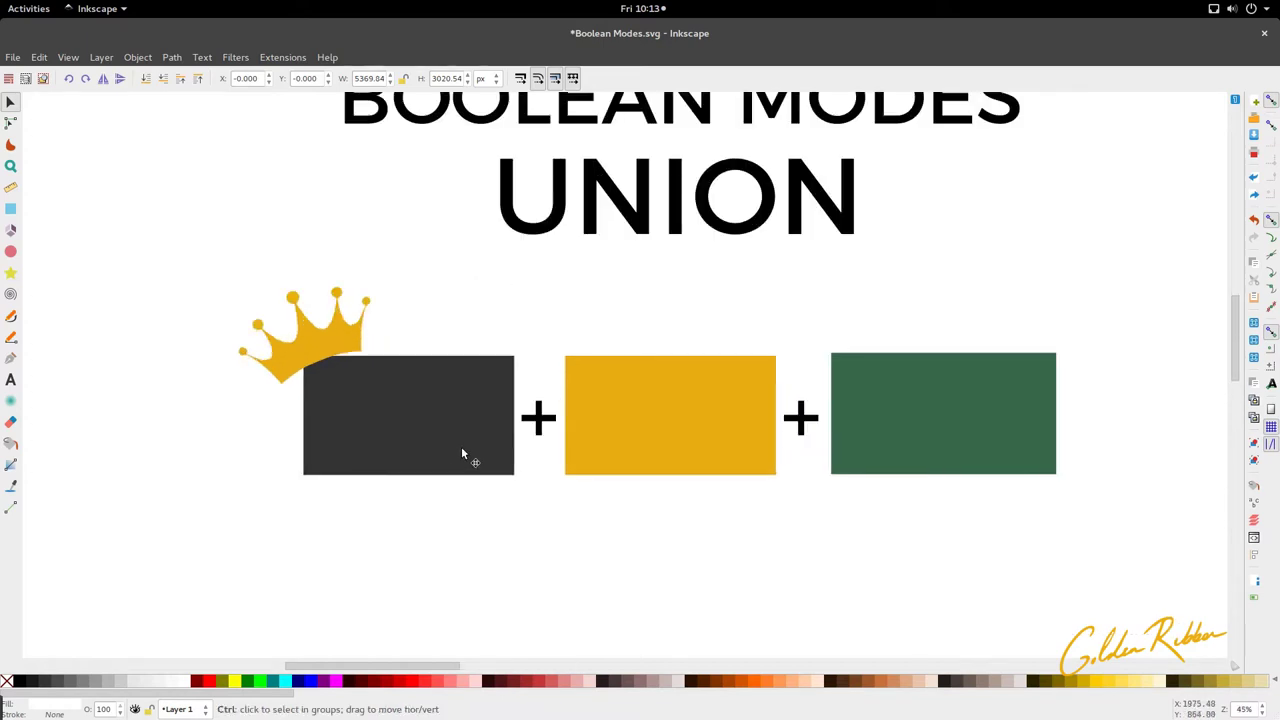
{"action": "left_click", "coordinate": [452, 445], "text": "ctrl"}
{"action": "scroll", "coordinate": [455, 435], "scroll_direction": "down", "scroll_amount": 2}
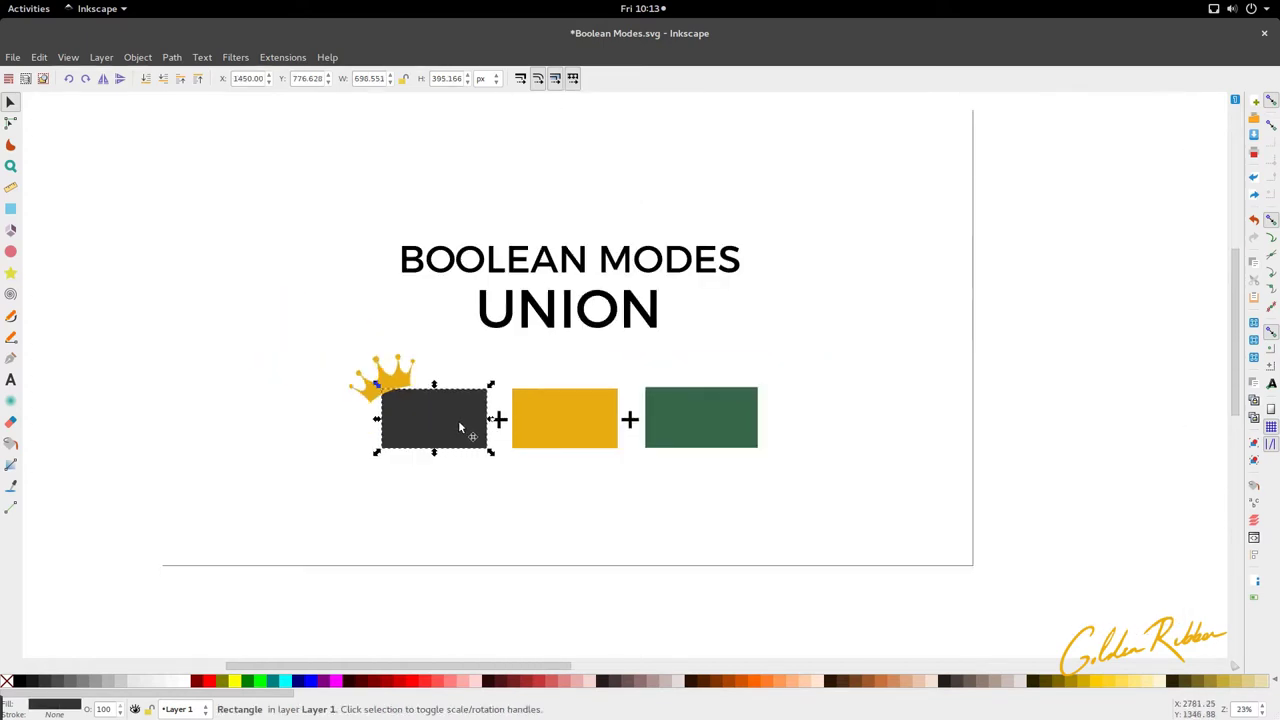
{"action": "scroll", "coordinate": [410, 428], "scroll_direction": "down", "scroll_amount": 3}
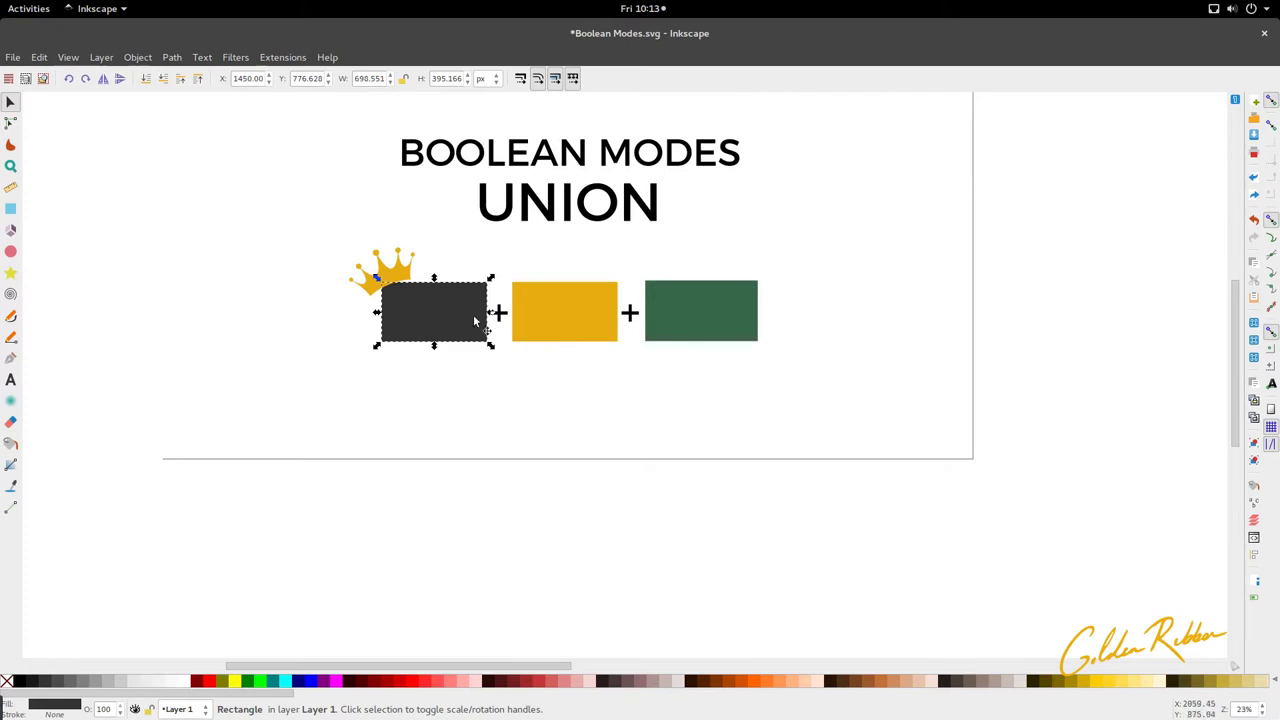
{"action": "left_click", "coordinate": [585, 306], "text": "shift"}
{"action": "left_click", "coordinate": [661, 316], "text": "shift"}
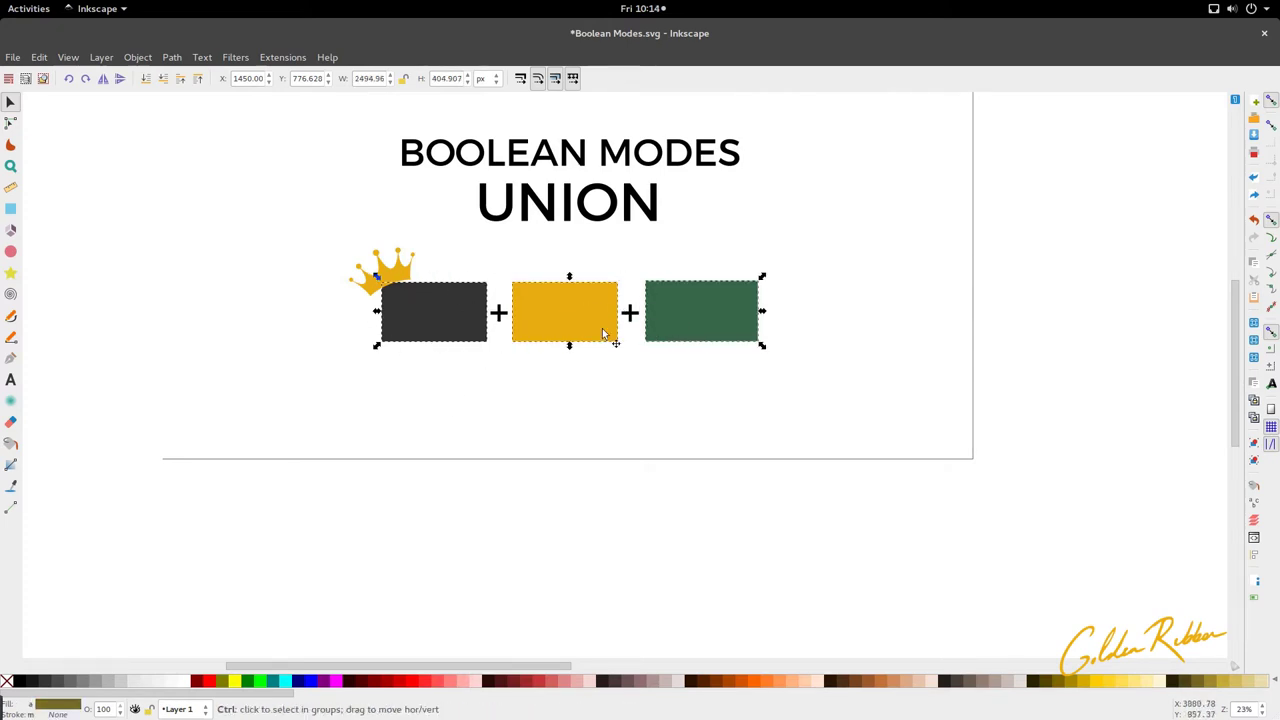
{"action": "left_click", "coordinate": [165, 59]}
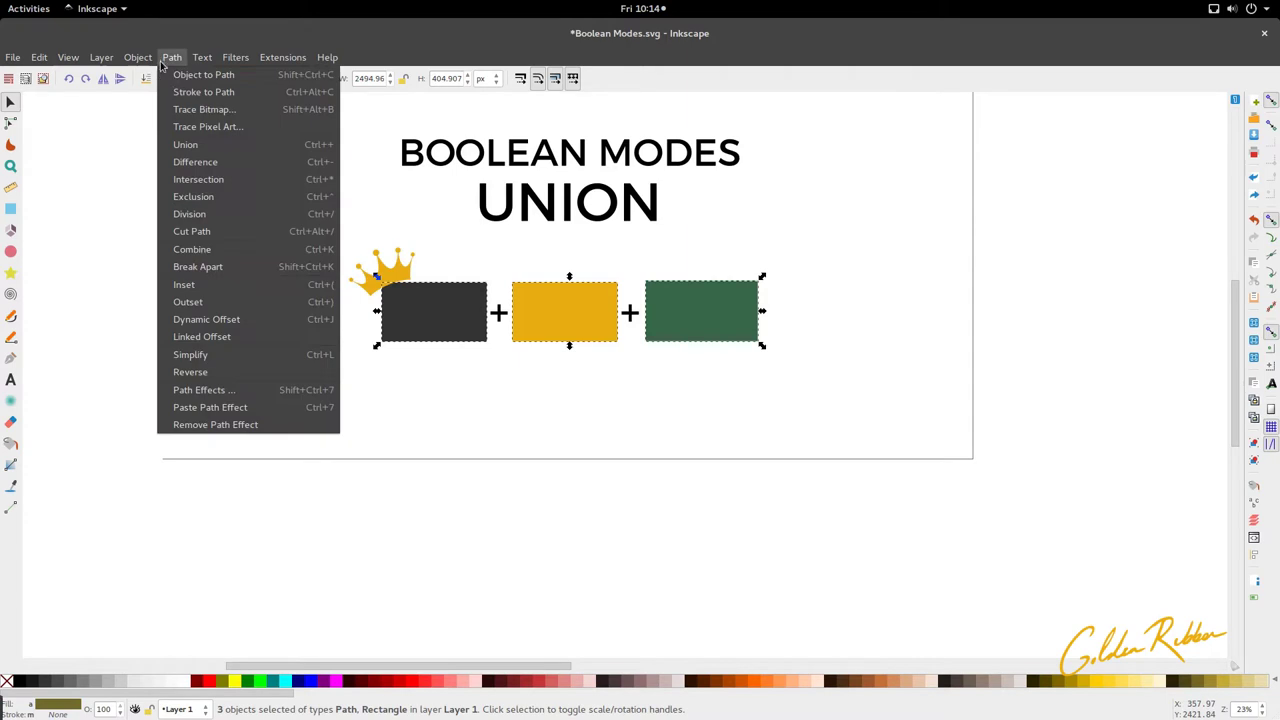
{"action": "left_click", "coordinate": [186, 144]}
{"action": "left_click", "coordinate": [494, 357]}
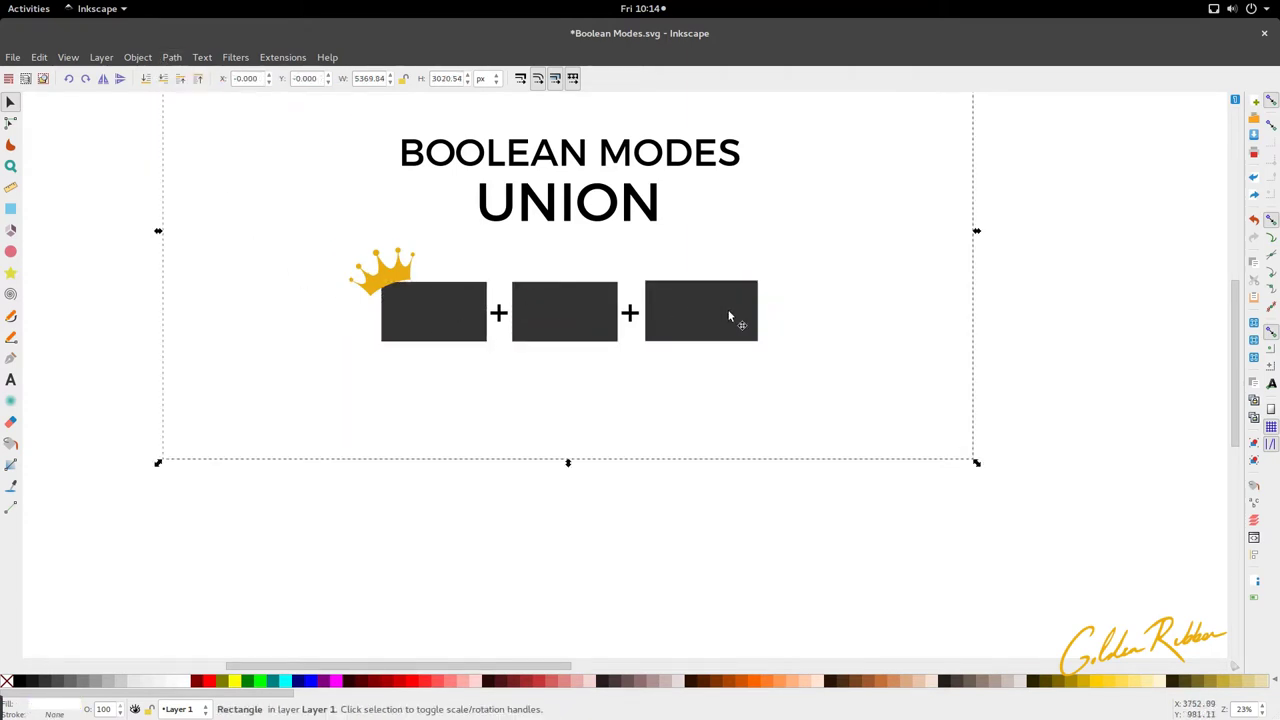
Inspect the nodes of the united shape with the Node tool and undo the union.
{"action": "left_click", "coordinate": [571, 295]}
{"action": "key", "text": "n"}
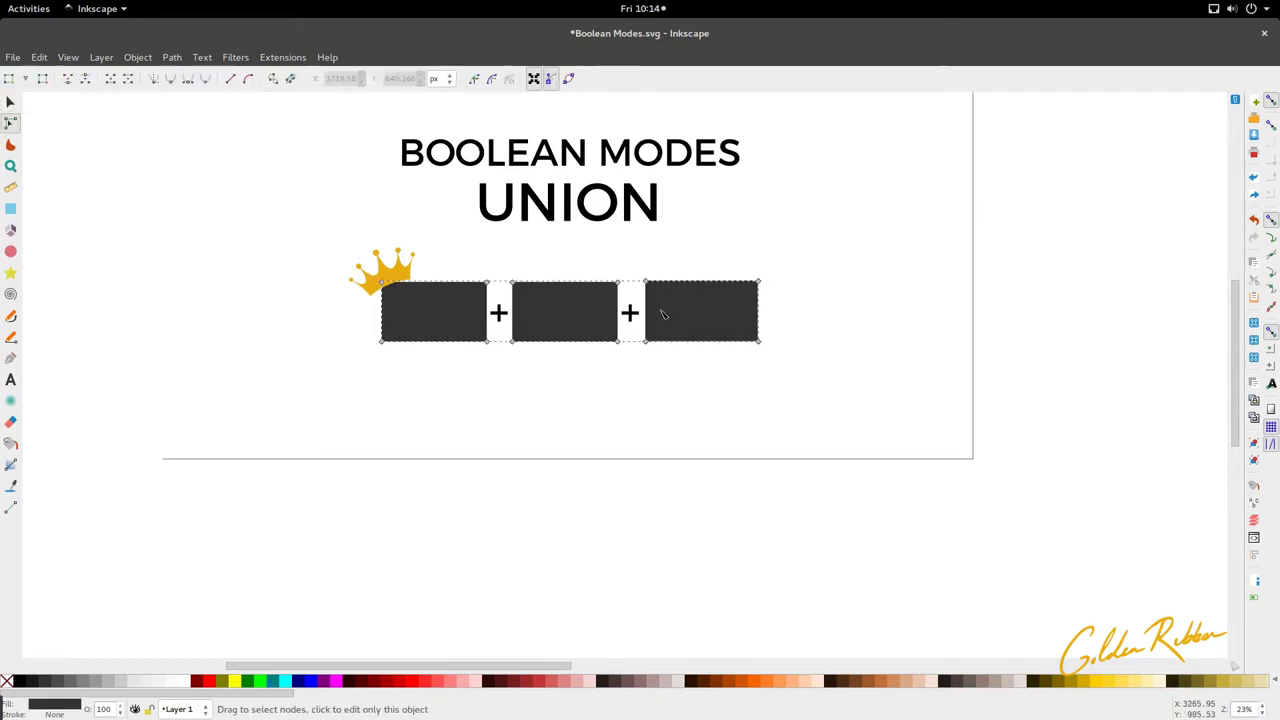
{"action": "left_click_drag", "start_coordinate": [771, 262], "coordinate": [766, 352]}
{"action": "key", "text": "s"}
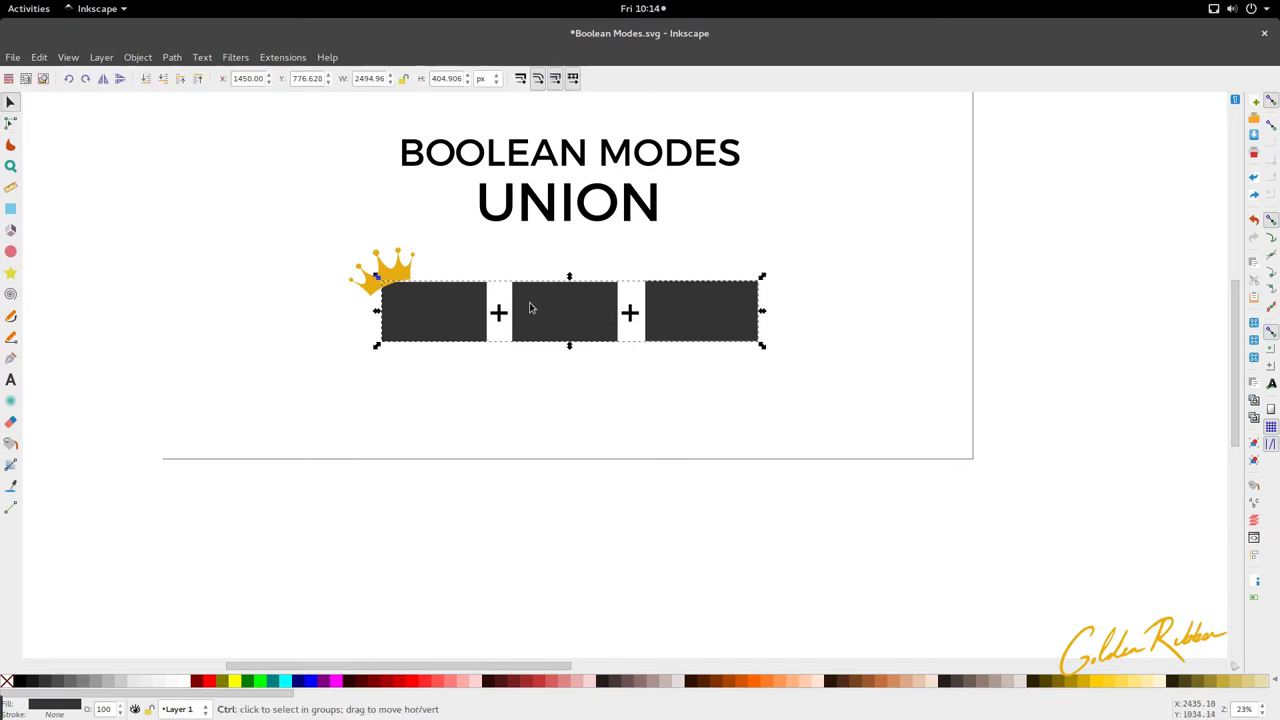
{"action": "key", "text": "ctrl+z"}
Duplicate the black, yellow and green rectangles and place the copies as a row directly below the originals.
{"action": "left_click", "coordinate": [450, 324]}
{"action": "left_click", "coordinate": [559, 318], "text": "shift"}
{"action": "left_click", "coordinate": [684, 316], "text": "shift"}
{"action": "key", "text": "ctrl+d"}
{"action": "left_click_drag", "start_coordinate": [703, 314], "coordinate": [704, 393]}
{"action": "left_click", "coordinate": [681, 490]}
Move the black and green copies in the lower row inward so they slightly overlap the yellow copy.
{"action": "scroll", "coordinate": [530, 370], "scroll_direction": "up", "scroll_amount": 2}
{"action": "left_click_drag", "start_coordinate": [406, 417], "coordinate": [475, 431]}
{"action": "scroll", "coordinate": [475, 431], "scroll_direction": "down", "scroll_amount": 3}
{"action": "left_click_drag", "start_coordinate": [629, 407], "coordinate": [597, 409]}
Try Union on the three overlapping copies in the lower row and undo it.
{"action": "left_click", "coordinate": [536, 416], "text": "shift"}
{"action": "left_click", "coordinate": [468, 412], "text": "shift"}
{"action": "left_click", "coordinate": [172, 57]}
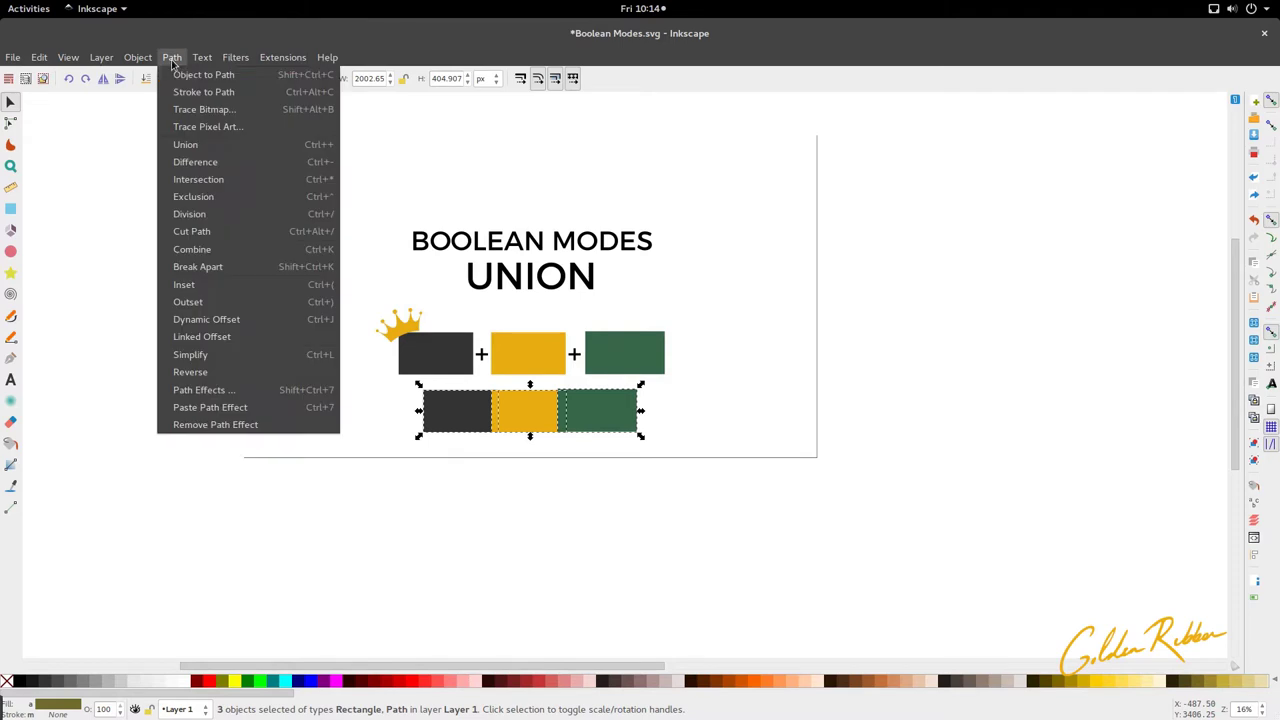
{"action": "left_click", "coordinate": [222, 147]}
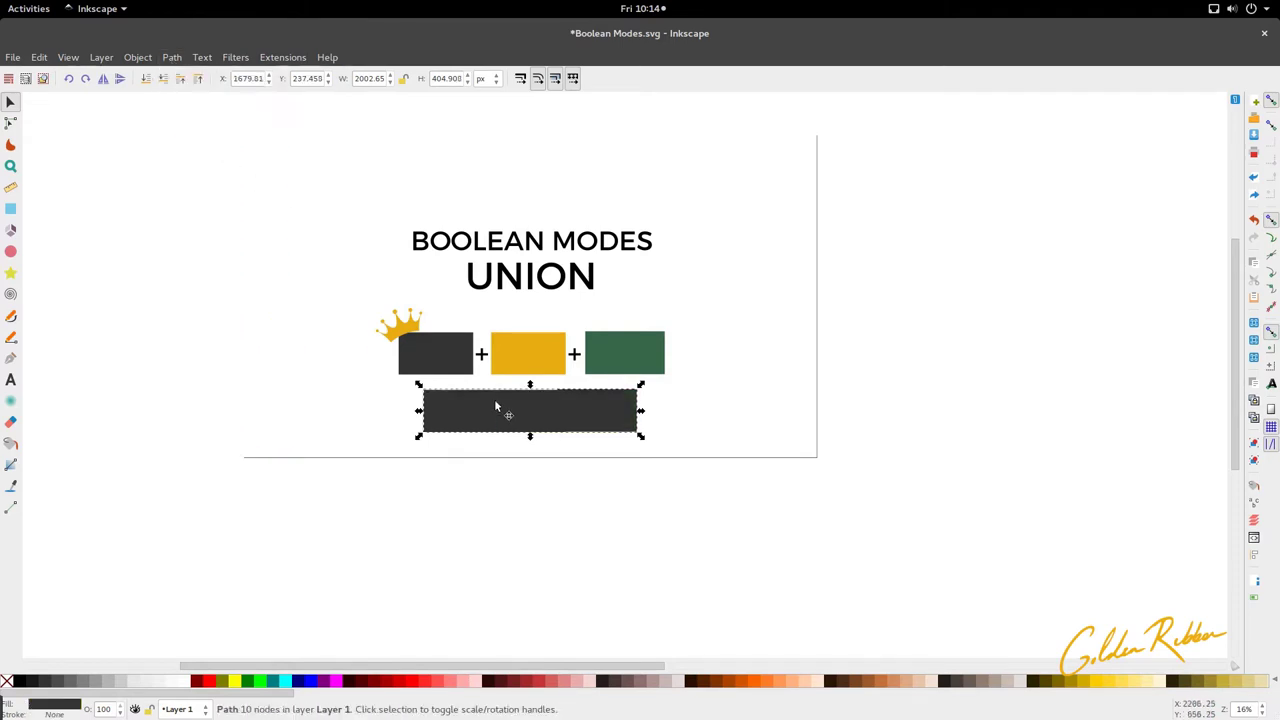
{"action": "key", "text": "ctrl+z"}
Select the three overlapping copies in the lower row and unite them into one shape.
{"action": "key", "text": "ctrl"}
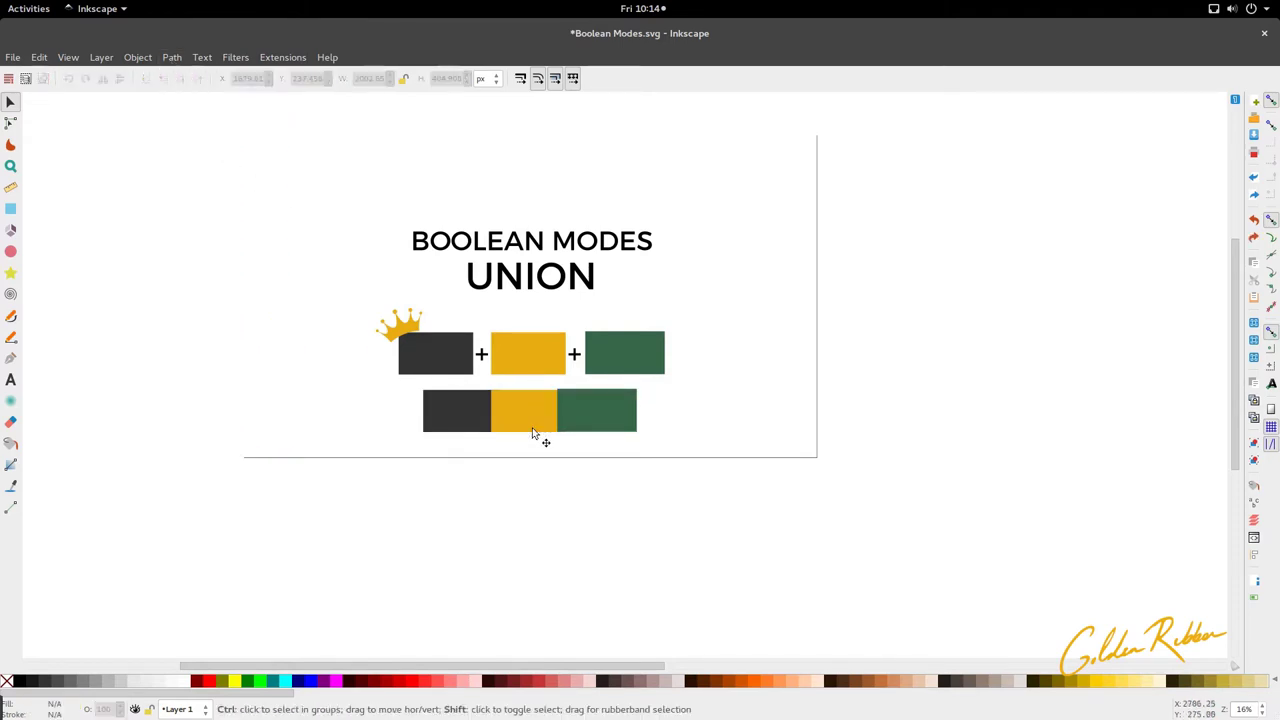
{"action": "key", "text": "ctrl+plus"}
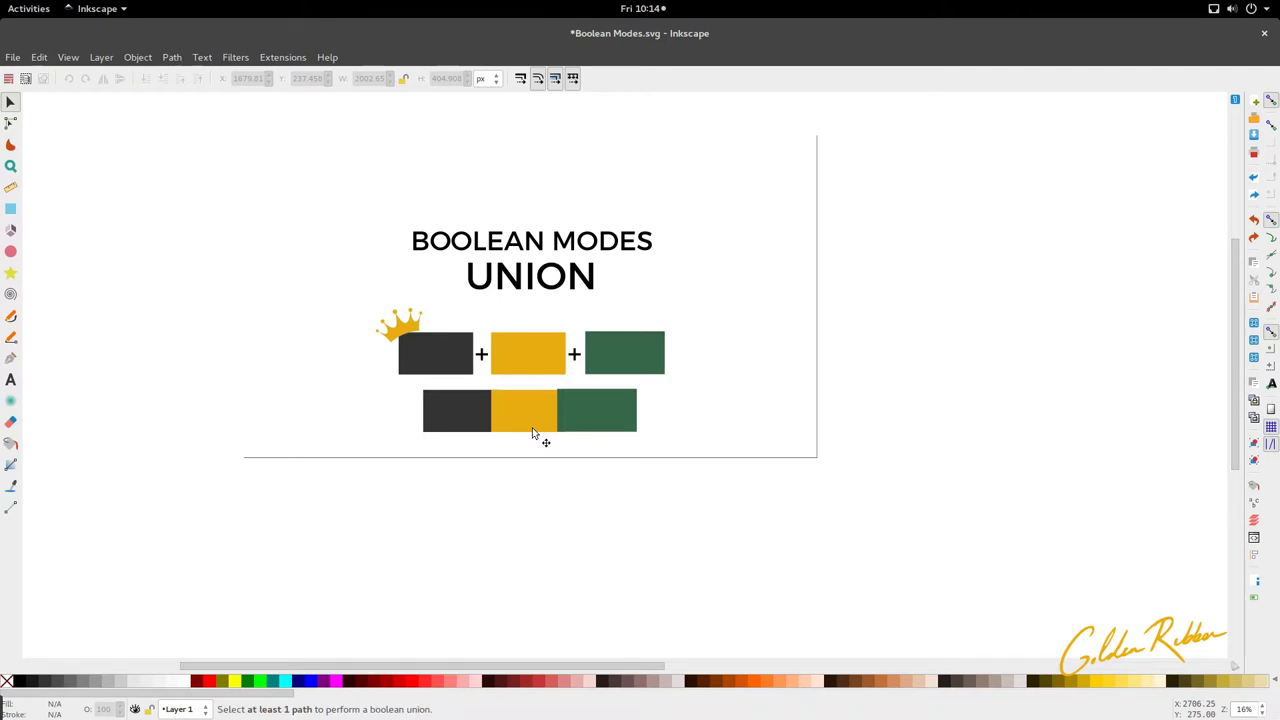
{"action": "left_click", "coordinate": [532, 427]}
{"action": "left_click", "coordinate": [590, 420], "text": "shift"}
{"action": "left_click", "coordinate": [473, 408], "text": "shift"}
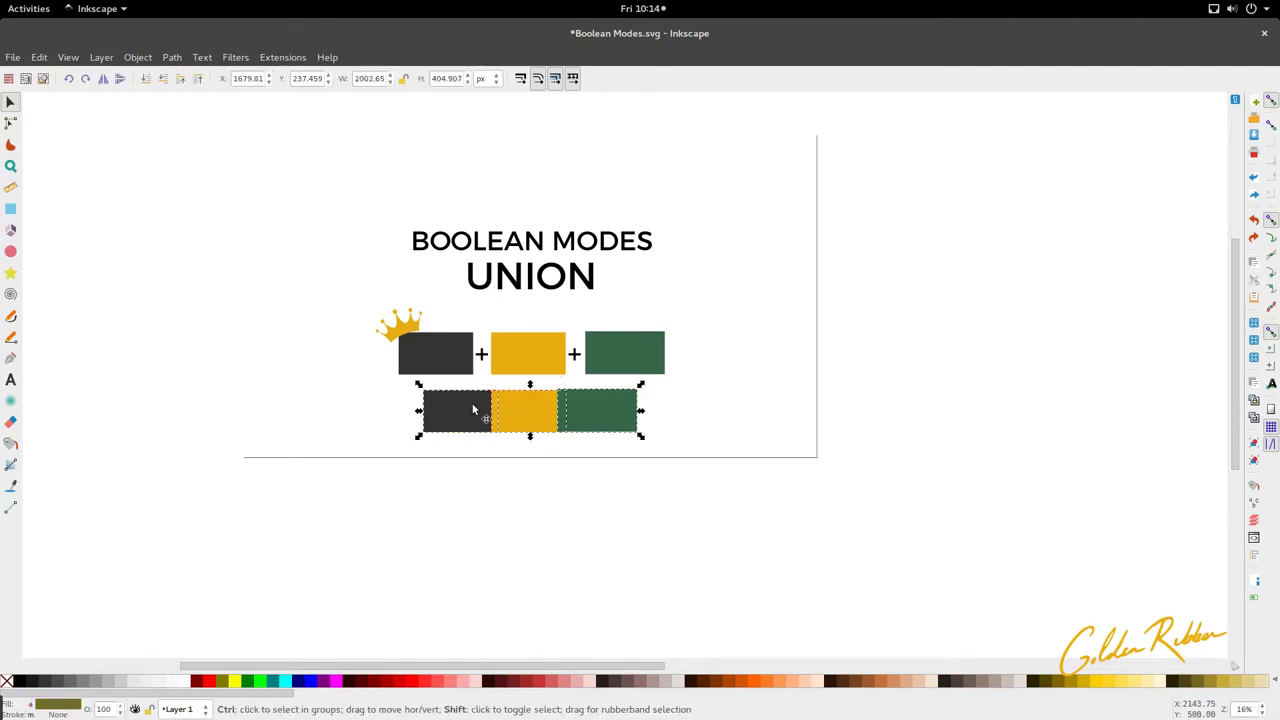
{"action": "key", "text": "ctrl+plus"}
Test moving nodes on the united shape's upper edge with the Node tool, undoing each move.
{"action": "scroll", "coordinate": [494, 440], "scroll_direction": "up", "scroll_amount": 3}
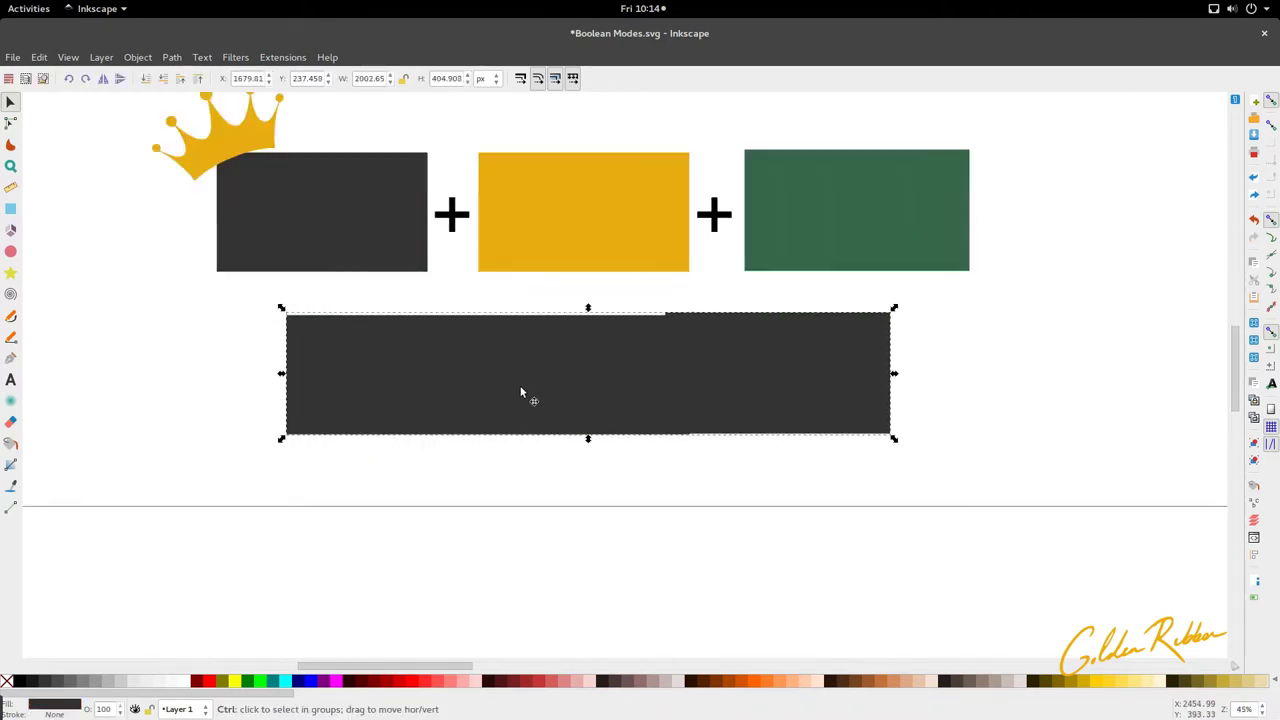
{"action": "key", "text": "n"}
{"action": "scroll", "coordinate": [534, 379], "scroll_direction": "down", "scroll_amount": 1}
{"action": "scroll", "coordinate": [535, 379], "scroll_direction": "up", "scroll_amount": 2}
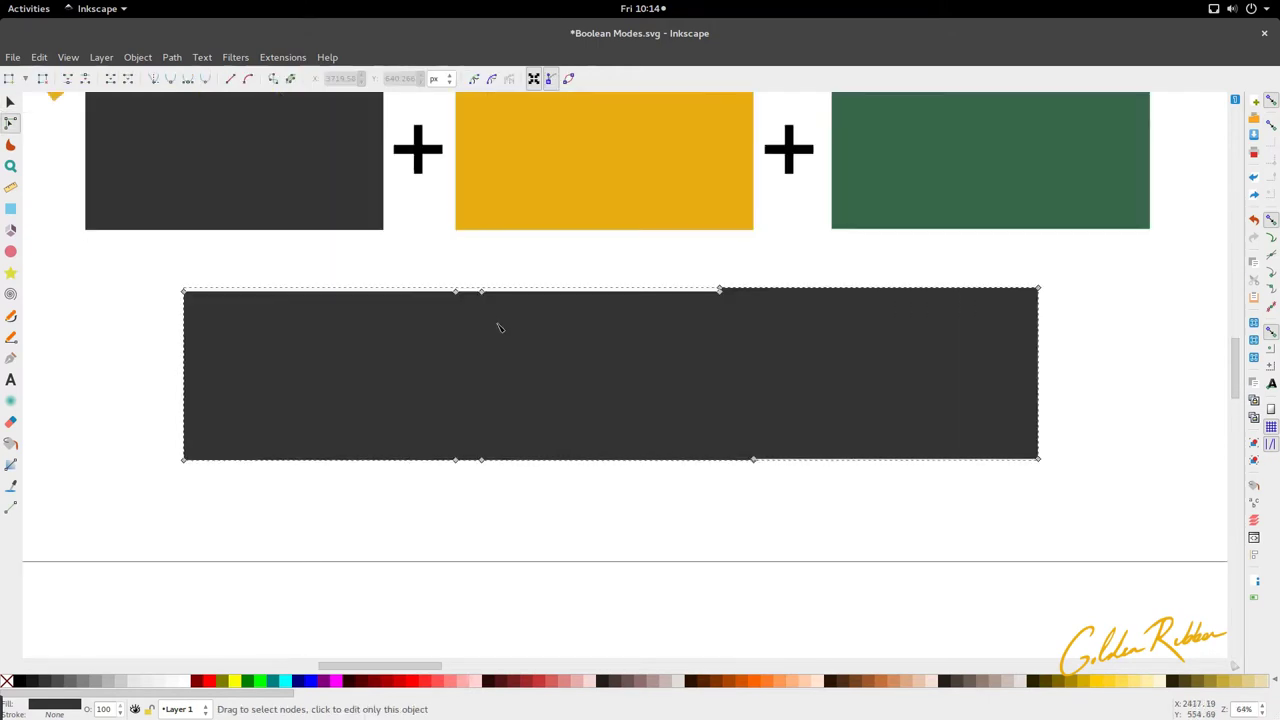
{"action": "left_click", "coordinate": [455, 291]}
{"action": "left_click_drag", "start_coordinate": [483, 292], "coordinate": [443, 380]}
{"action": "key", "text": "ctrl+z"}
{"action": "left_click_drag", "start_coordinate": [455, 291], "coordinate": [569, 373]}
{"action": "key", "text": "ctrl+z"}
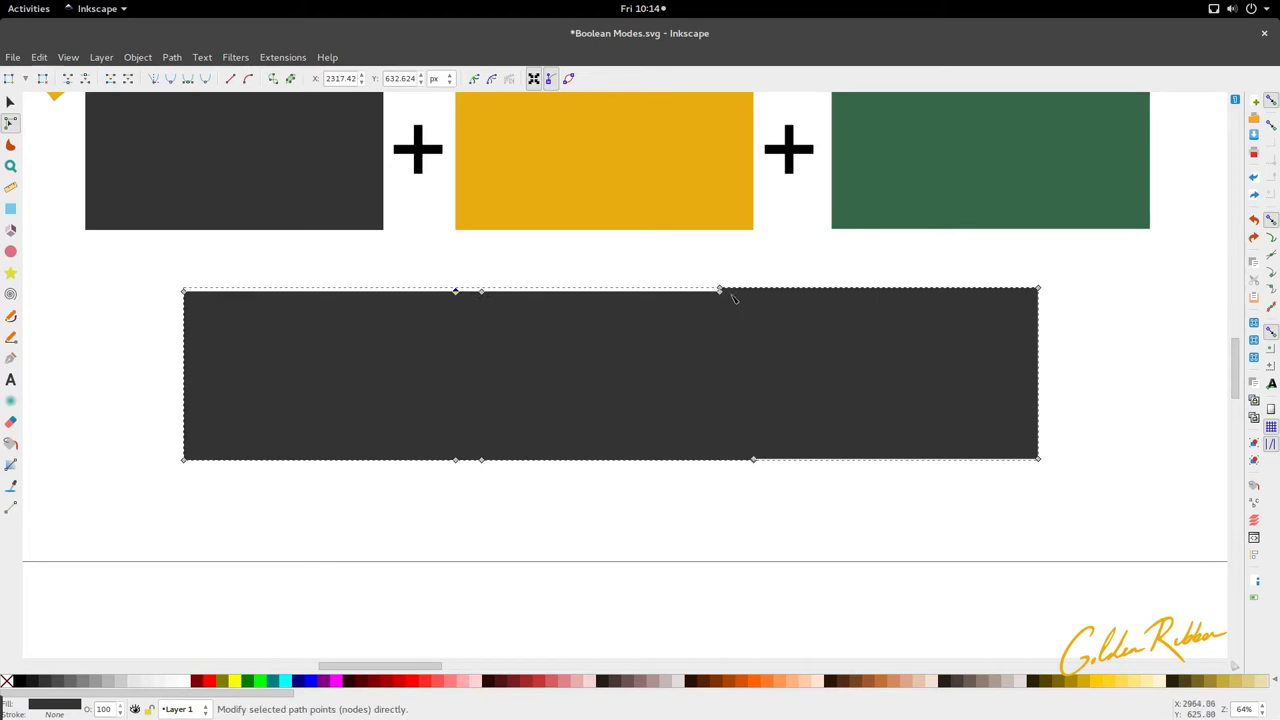
{"action": "left_click_drag", "start_coordinate": [720, 291], "coordinate": [614, 357]}
{"action": "key", "text": "ctrl+z"}
{"action": "scroll", "coordinate": [560, 366], "scroll_direction": "down", "scroll_amount": 3}
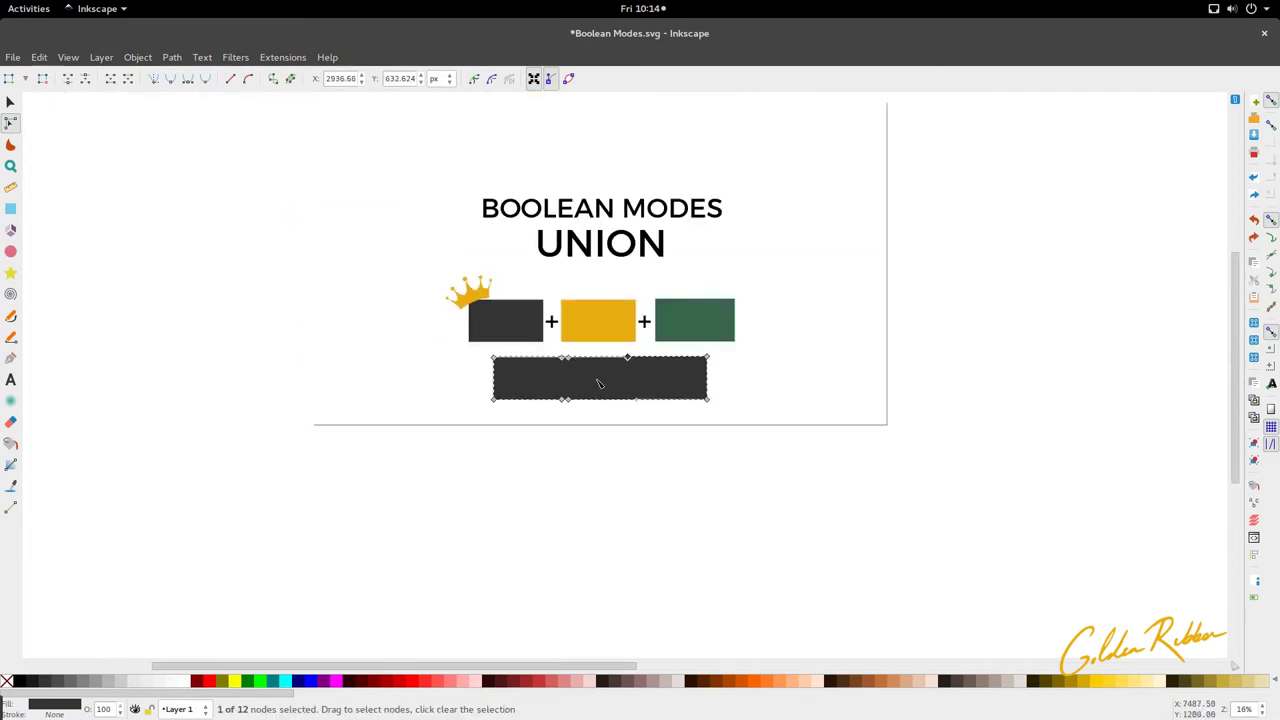
Undo the union of the lower row and switch back to the Selector tool.
{"action": "key", "text": "ctrl+z"}
{"action": "scroll", "coordinate": [597, 380], "scroll_direction": "up", "scroll_amount": 2}
{"action": "key", "text": "s"}
{"action": "scroll", "coordinate": [745, 326], "scroll_direction": "up", "scroll_amount": 1}
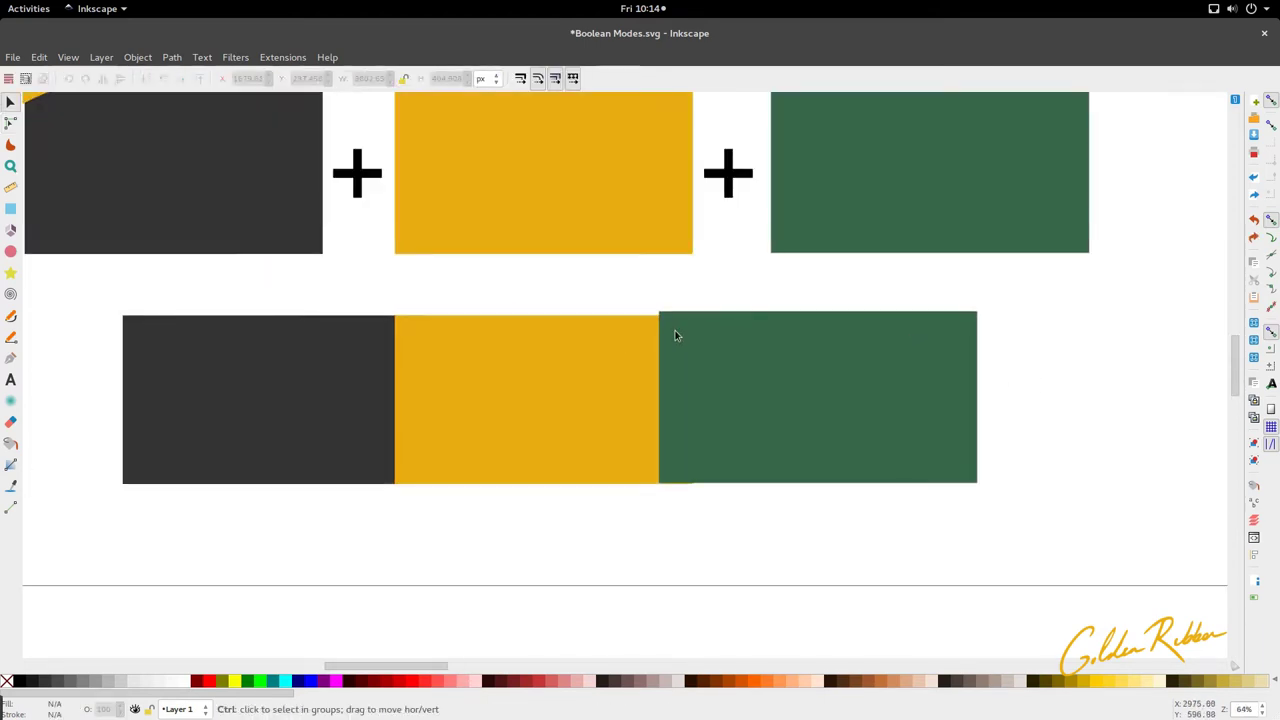
Nudge the green copy in the lower row so it lines up with the yellow copy.
{"action": "scroll", "coordinate": [680, 335], "scroll_direction": "down", "scroll_amount": 3}
{"action": "left_click", "coordinate": [686, 347]}
{"action": "left_click_drag", "start_coordinate": [685, 347], "coordinate": [686, 347]}
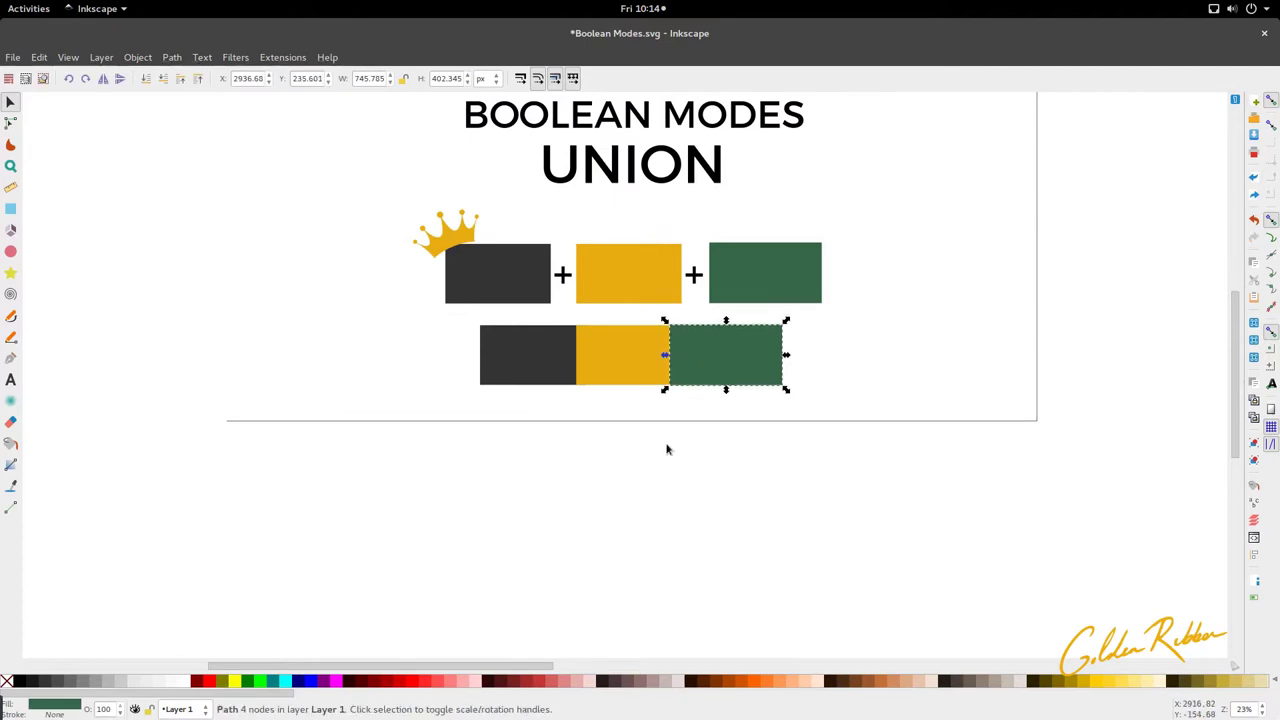
Select the three overlapping copies in the lower row and delete them.
{"action": "scroll", "coordinate": [667, 449], "scroll_direction": "down", "scroll_amount": 1}
{"action": "left_click_drag", "start_coordinate": [809, 464], "coordinate": [494, 364]}
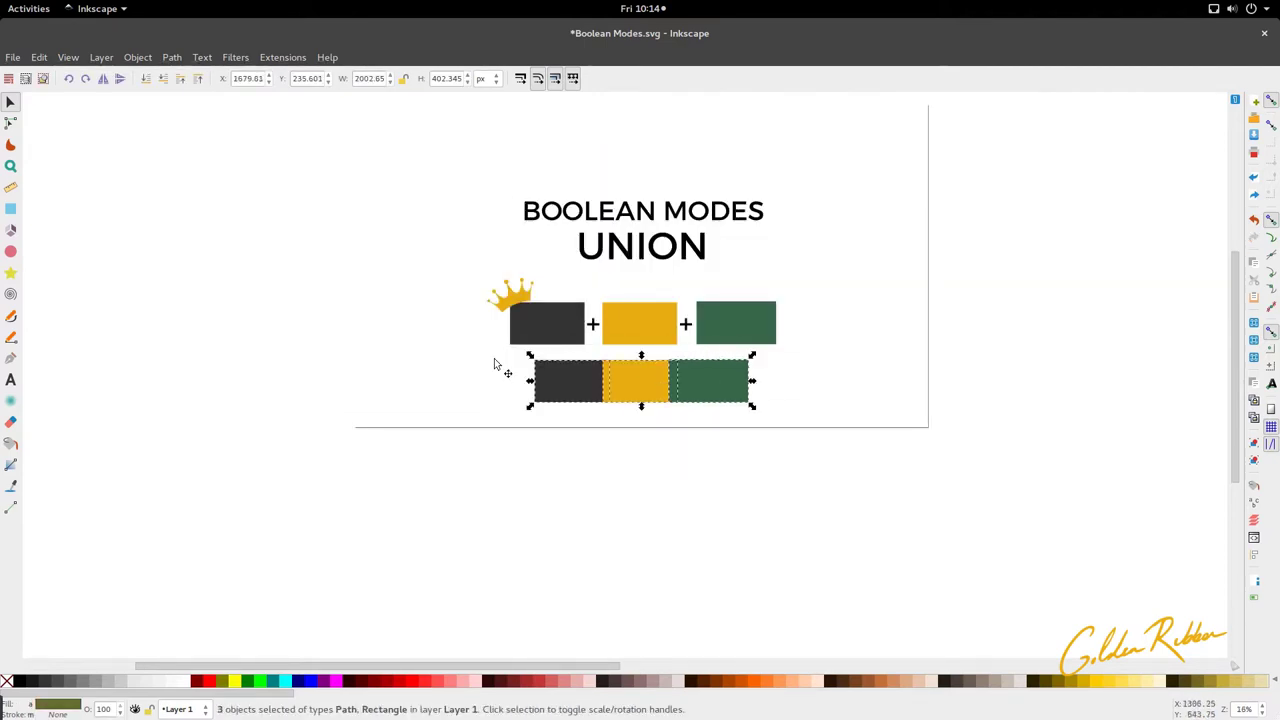
{"action": "key", "text": "Delete"}
{"action": "scroll", "coordinate": [494, 363], "scroll_direction": "up", "scroll_amount": 4}
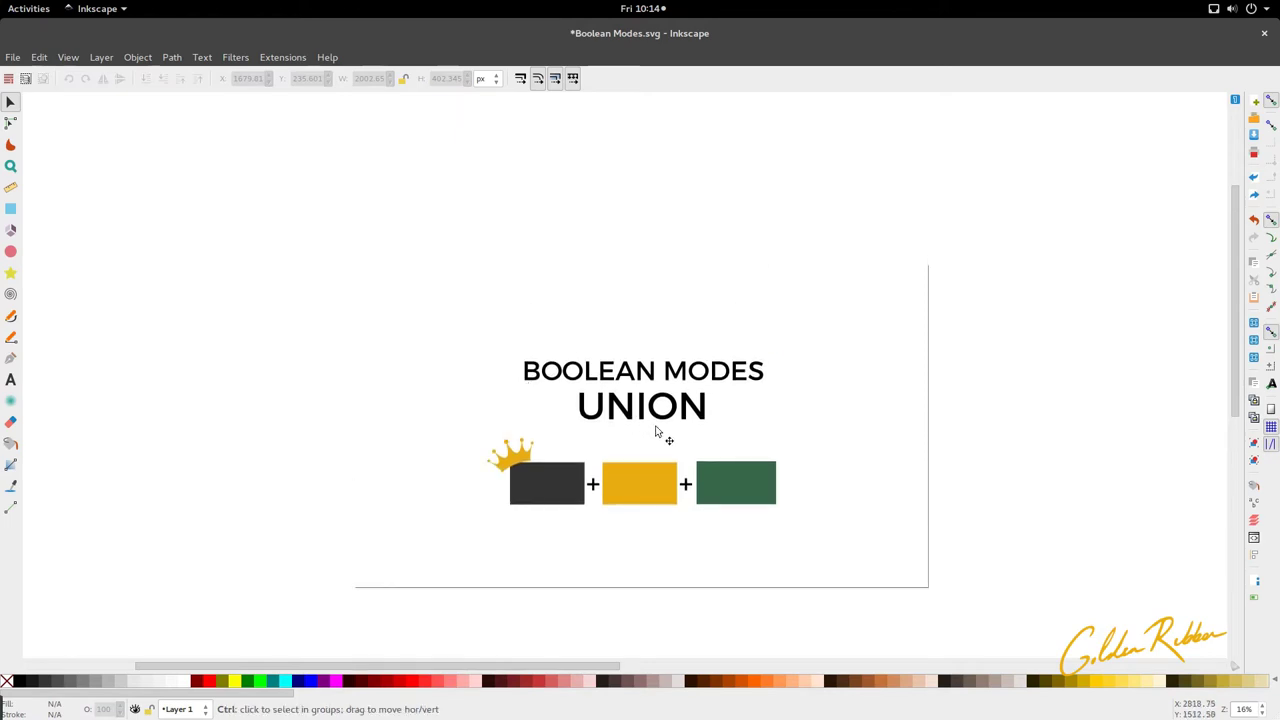
{"action": "scroll", "coordinate": [656, 430], "scroll_direction": "up", "scroll_amount": 1}
{"action": "scroll", "coordinate": [481, 517], "scroll_direction": "down", "scroll_amount": 3}
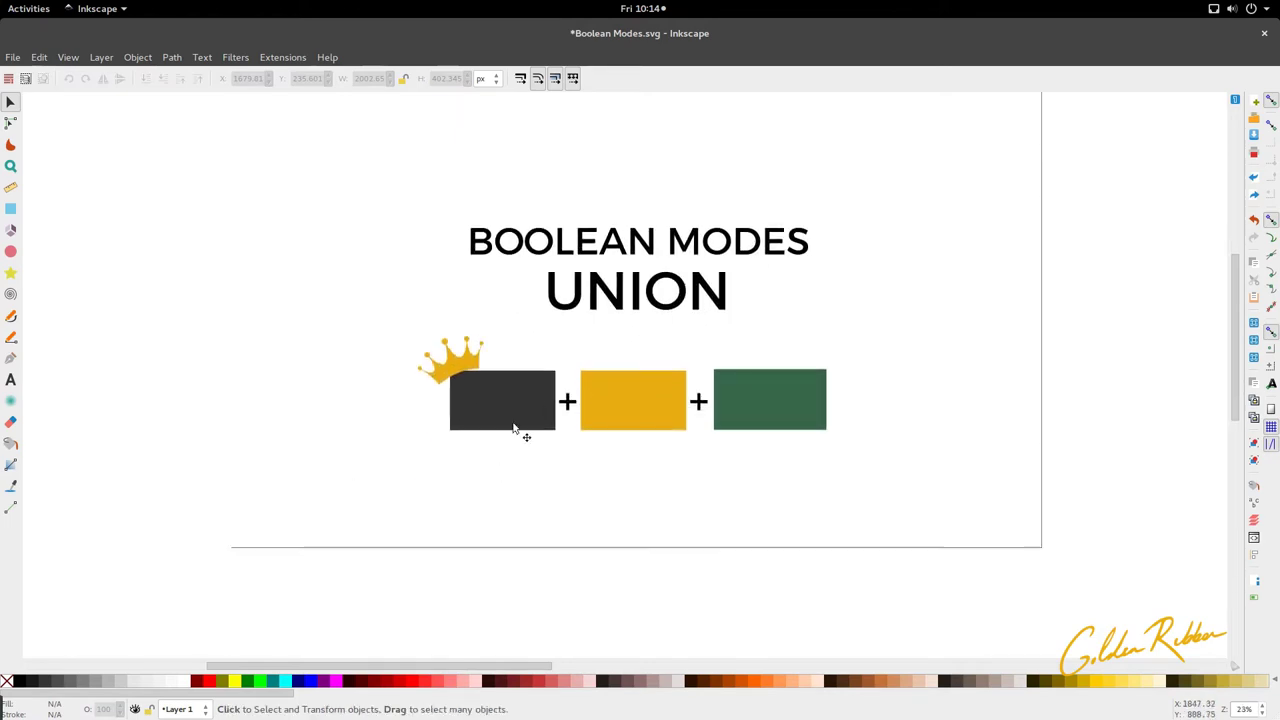
{"action": "scroll", "coordinate": [539, 403], "scroll_direction": "up", "scroll_amount": 1}
{"action": "left_click", "coordinate": [534, 409]}
{"action": "key", "text": "r"}
{"action": "key", "text": "space"}
{"action": "left_click", "coordinate": [719, 415]}
{"action": "left_click", "coordinate": [814, 417]}
{"action": "key", "text": "space"}
{"action": "left_click", "coordinate": [441, 405]}
{"action": "left_click", "coordinate": [723, 420]}
{"action": "left_click", "coordinate": [886, 417]}
{"action": "key", "text": "ctrl"}
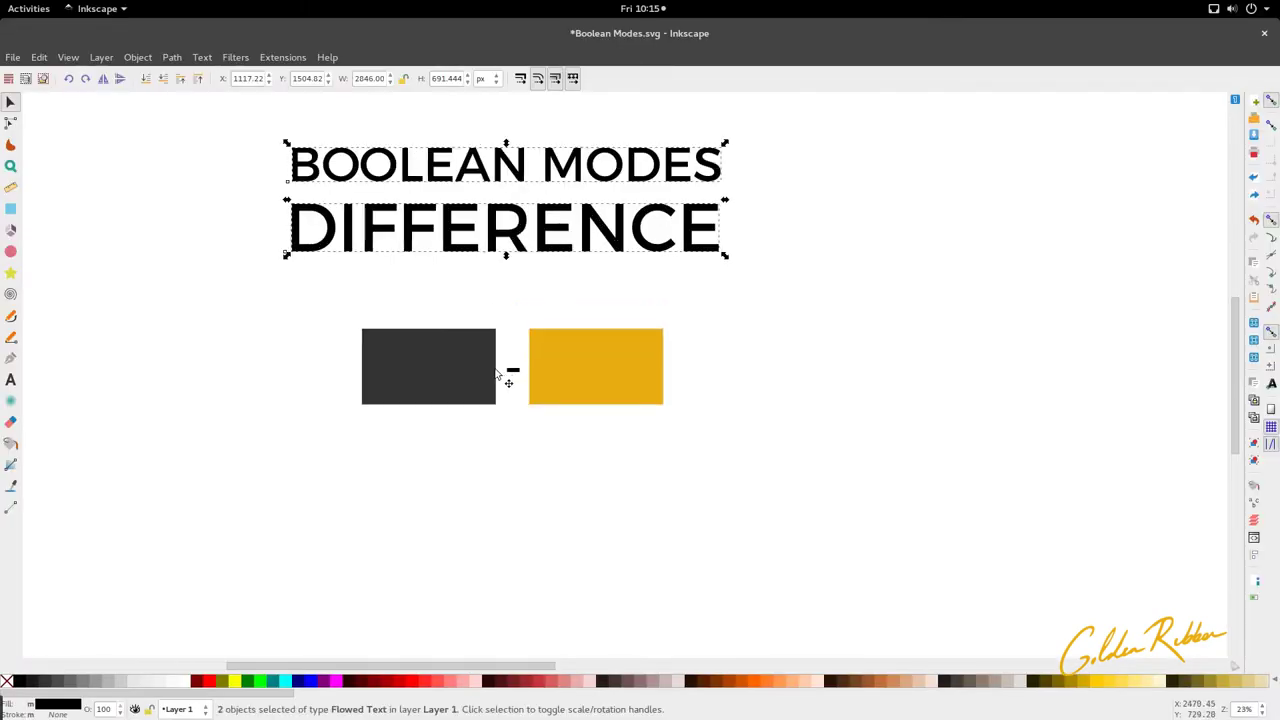
Examine the black rectangle, the yellow rectangle and the minus sign on the Difference slide.
{"action": "left_click", "coordinate": [497, 375]}
{"action": "left_click", "coordinate": [547, 379], "text": "shift"}
{"action": "scroll", "coordinate": [500, 390], "scroll_direction": "down", "scroll_amount": 3}
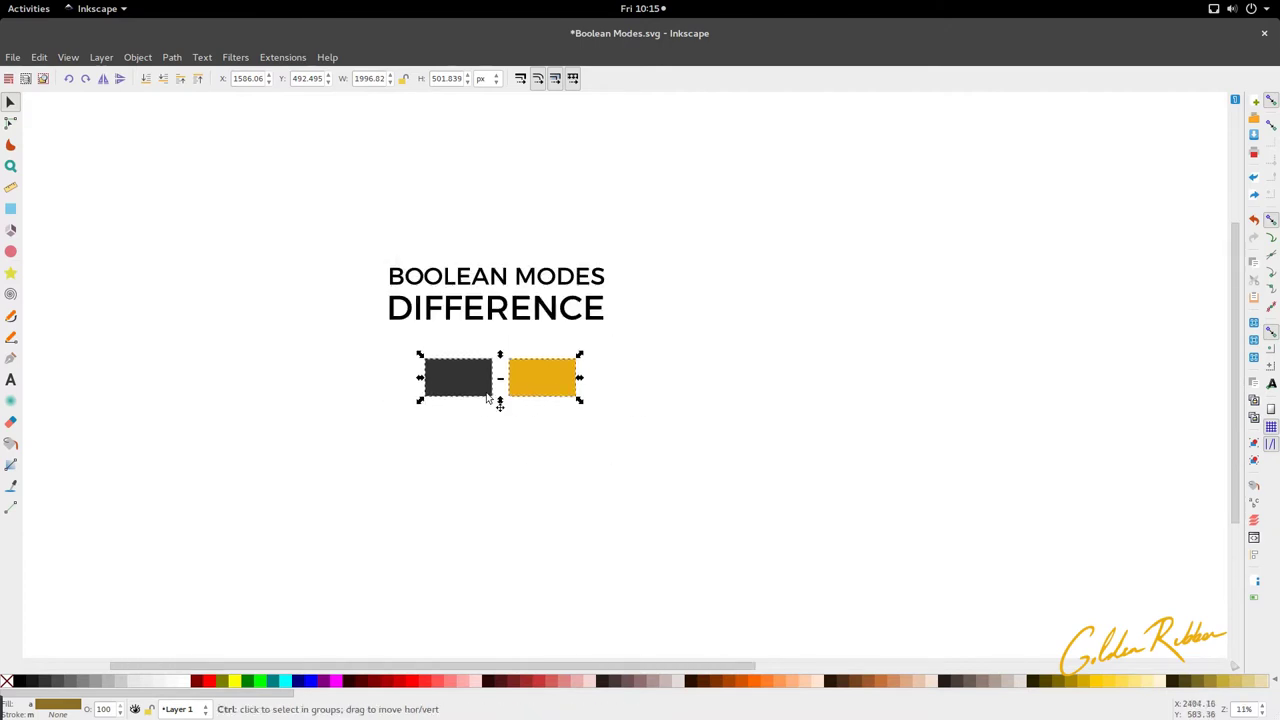
{"action": "left_click", "coordinate": [491, 430], "text": "ctrl"}
{"action": "scroll", "coordinate": [491, 420], "scroll_direction": "up", "scroll_amount": 2}
{"action": "scroll", "coordinate": [493, 393], "scroll_direction": "up", "scroll_amount": 1}
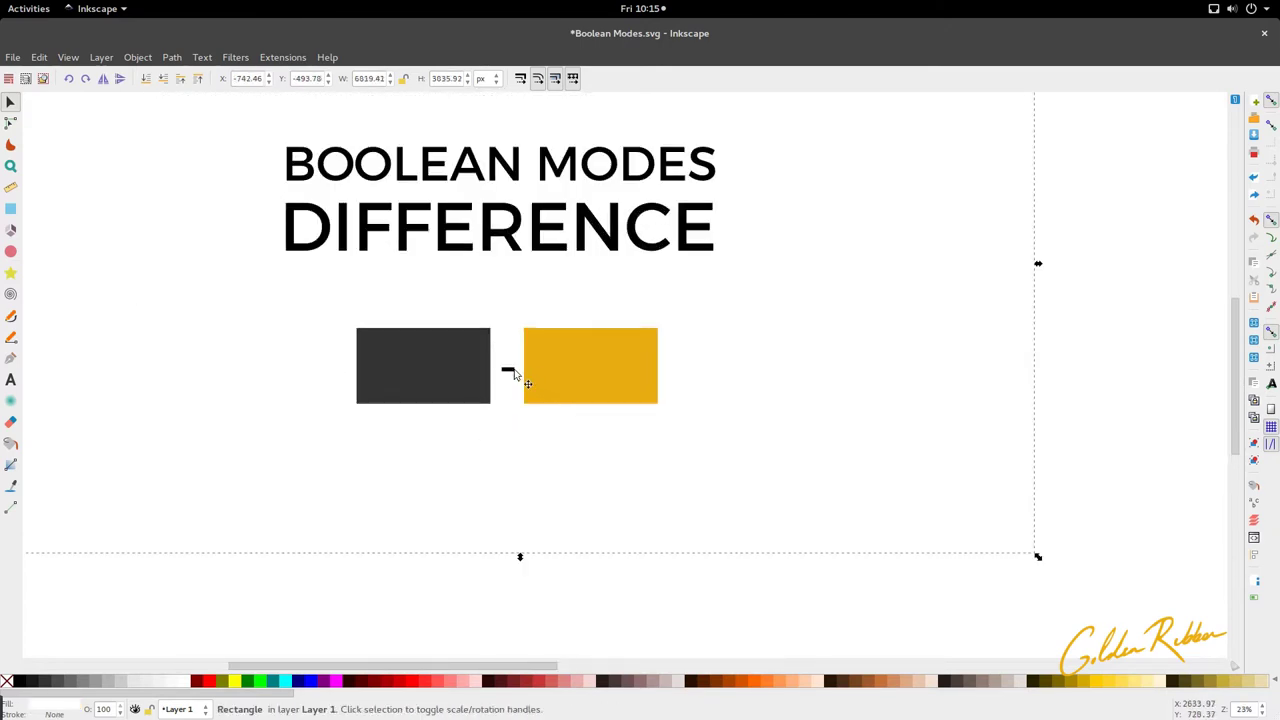
{"action": "left_click", "coordinate": [508, 370], "text": "ctrl"}
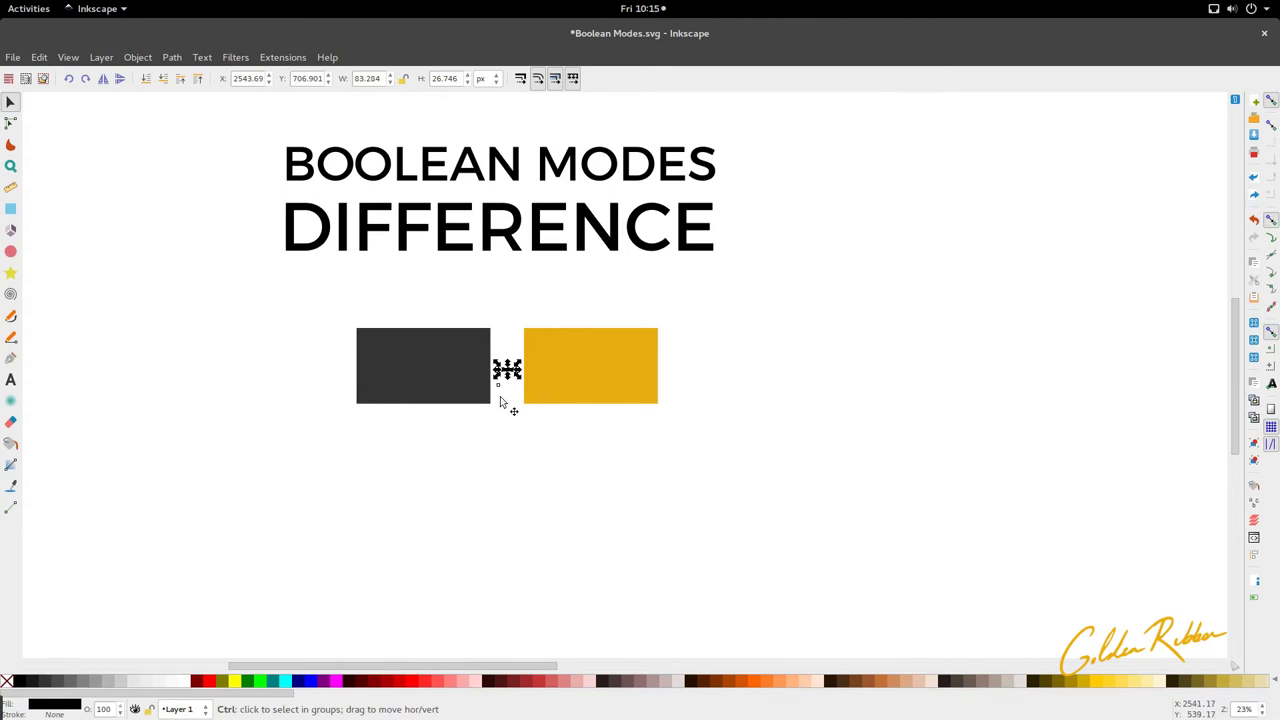
{"action": "scroll", "coordinate": [501, 402], "scroll_direction": "down", "scroll_amount": 2}
{"action": "scroll", "coordinate": [501, 402], "scroll_direction": "up", "scroll_amount": 3}
{"action": "scroll", "coordinate": [501, 402], "scroll_direction": "up", "scroll_amount": 2}
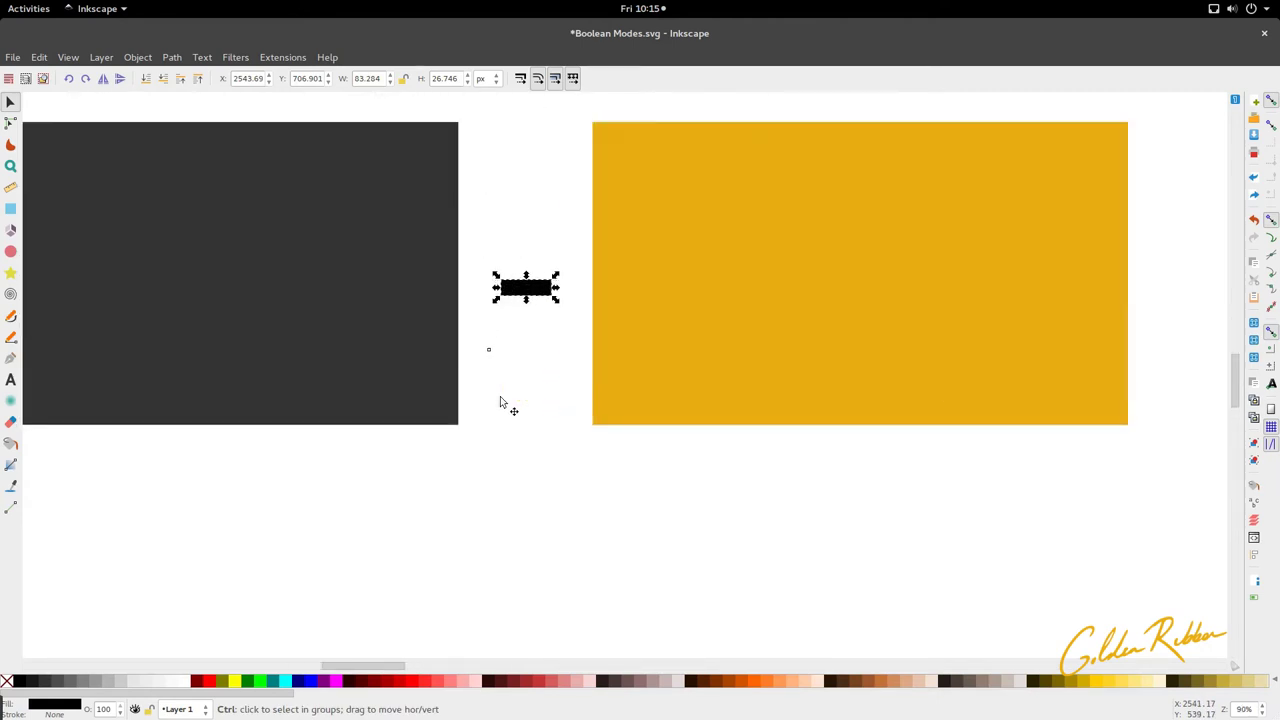
{"action": "scroll", "coordinate": [501, 402], "scroll_direction": "down", "scroll_amount": 5}
{"action": "scroll", "coordinate": [501, 402], "scroll_direction": "up", "scroll_amount": 4}
{"action": "scroll", "coordinate": [501, 402], "scroll_direction": "down", "scroll_amount": 3}
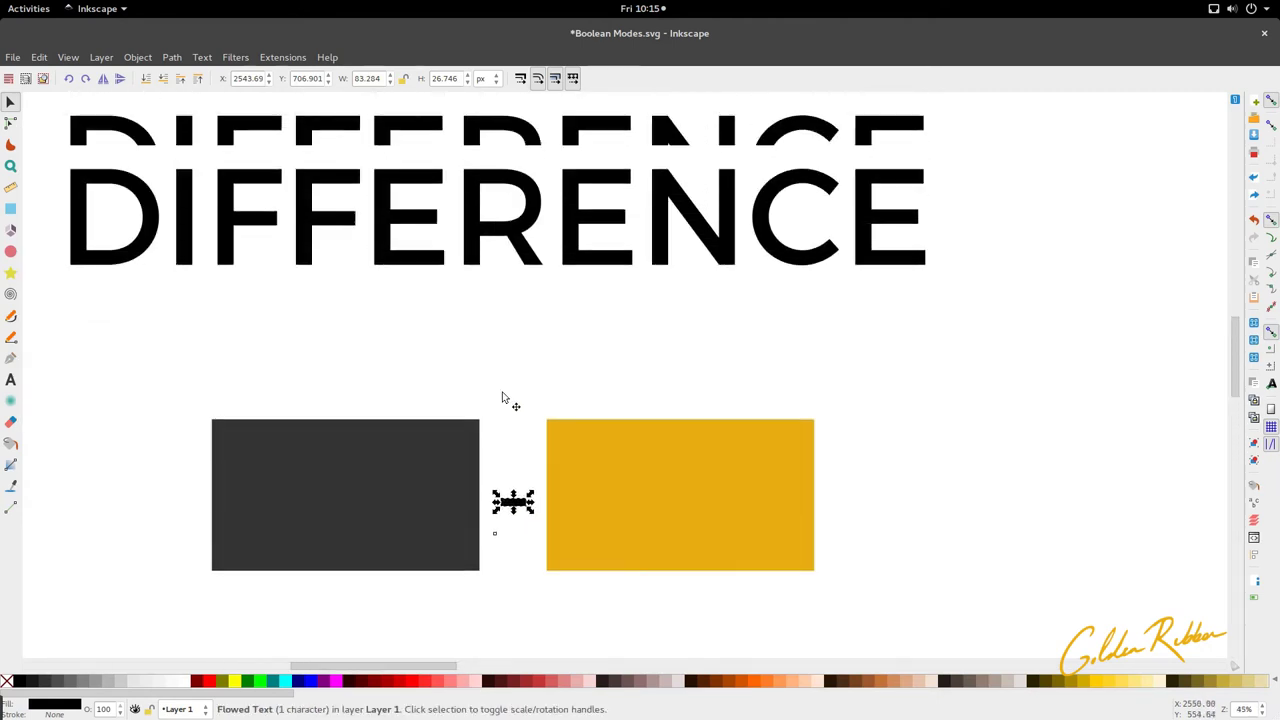
Try moving the black rectangle over the yellow one on the Difference slide, undoing each move.
{"action": "key", "text": "Tab"}
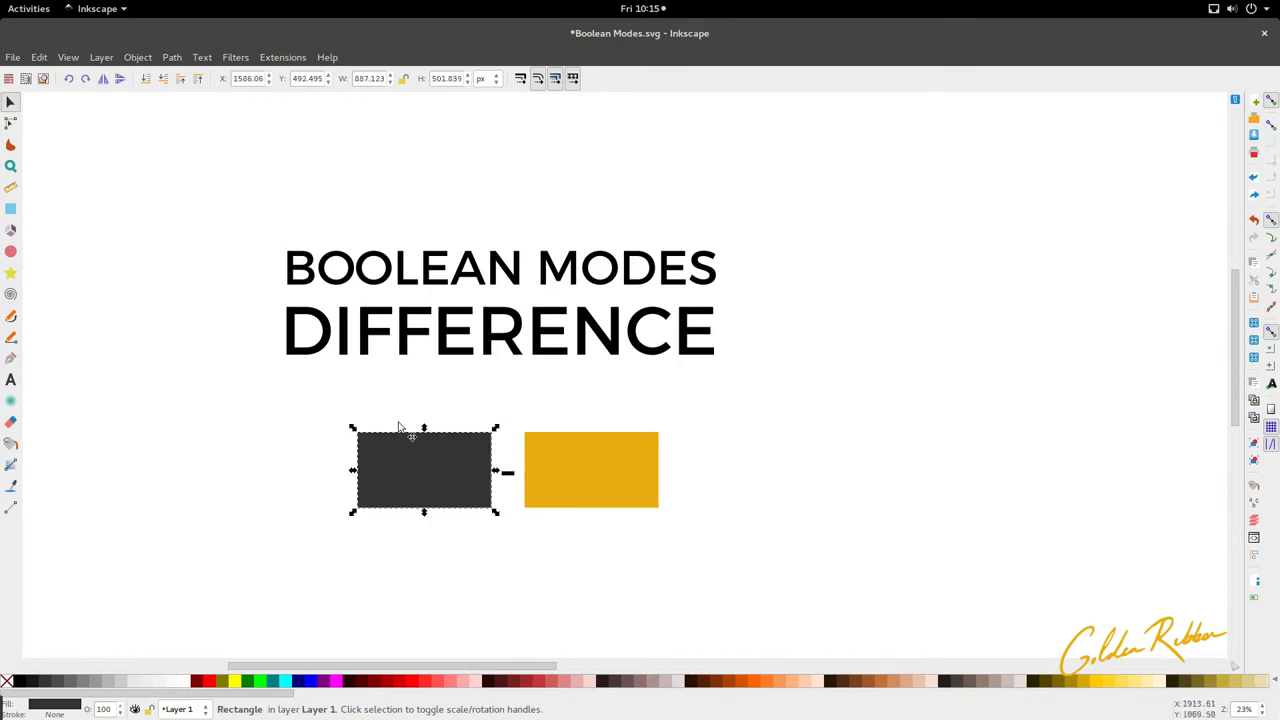
{"action": "scroll", "coordinate": [393, 412], "scroll_direction": "down", "scroll_amount": 1}
{"action": "left_click_drag", "start_coordinate": [393, 412], "coordinate": [583, 423]}
{"action": "key", "text": "ctrl+z"}
{"action": "left_click_drag", "start_coordinate": [431, 426], "coordinate": [554, 431]}
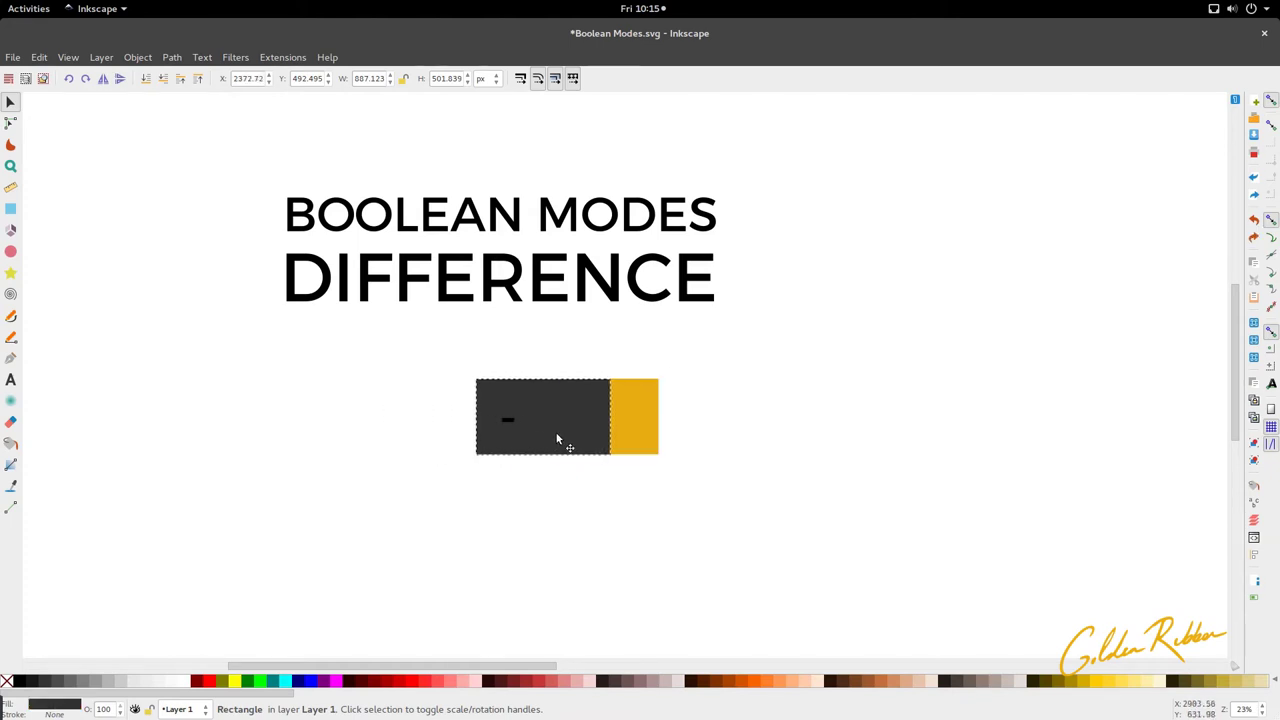
{"action": "key", "text": "ctrl+z"}
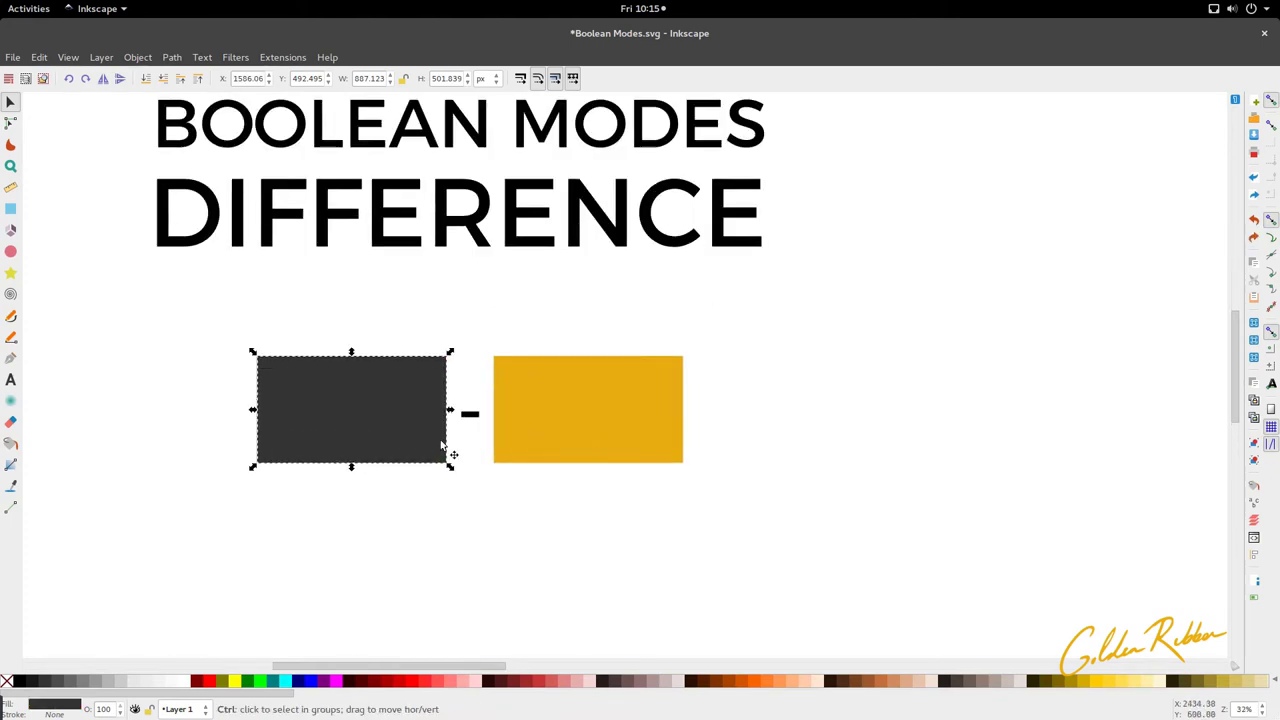
Open the fill and stroke settings, move the yellow rectangle over the black one's edge and raise it in the stacking order.
{"action": "key", "text": "ctrl+shift+f"}
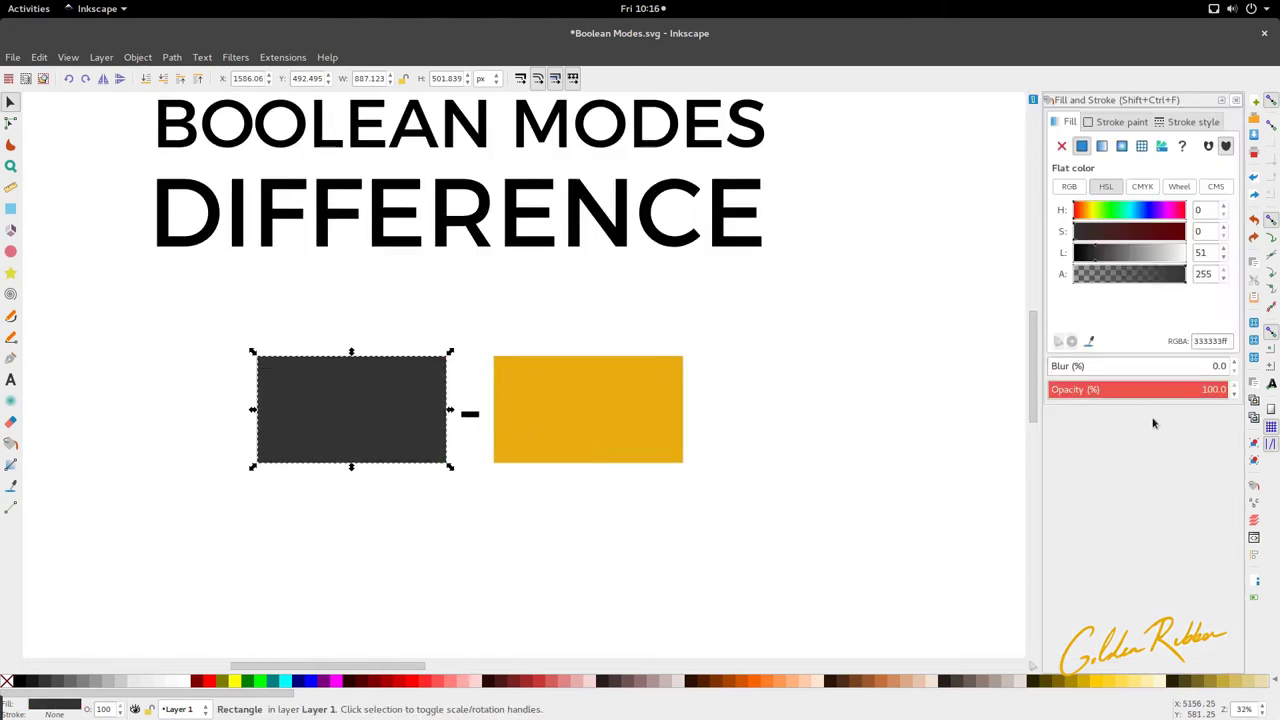
{"action": "left_click", "coordinate": [680, 423]}
{"action": "left_click_drag", "start_coordinate": [644, 424], "coordinate": [465, 438]}
{"action": "key", "text": "ctrl+z"}
{"action": "left_click_drag", "start_coordinate": [629, 431], "coordinate": [522, 432]}
{"action": "left_click", "coordinate": [180, 78]}
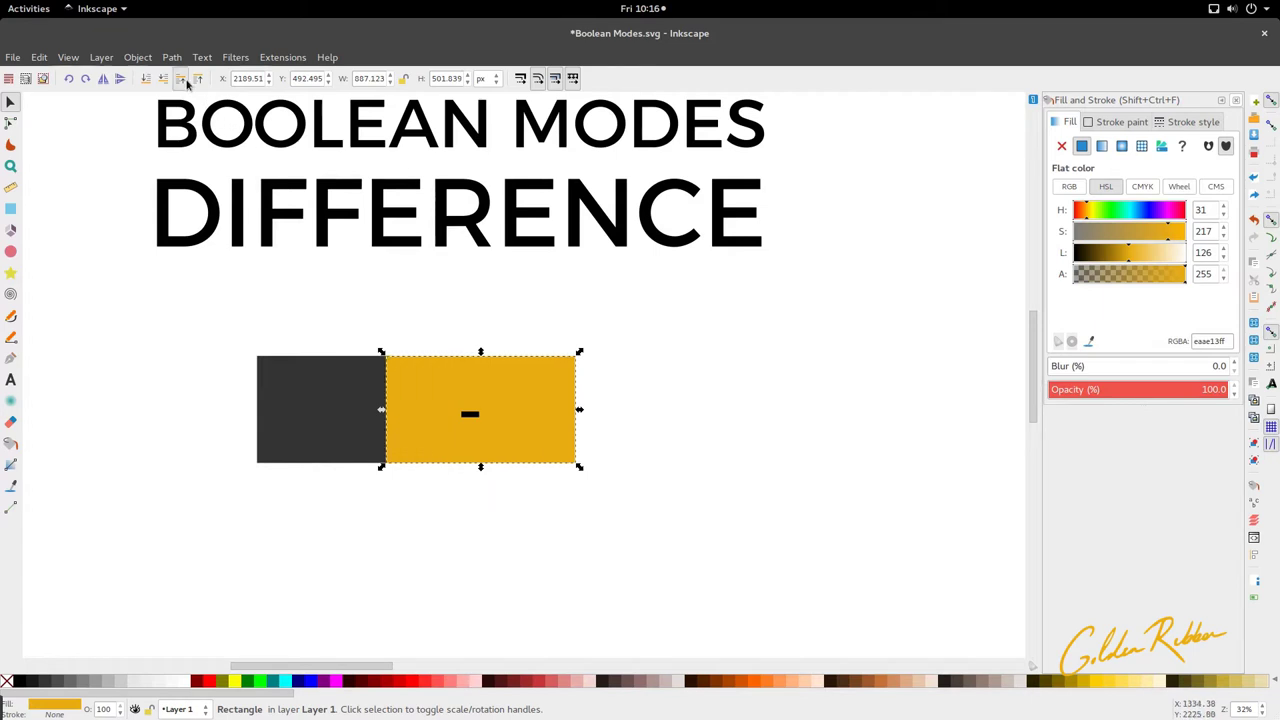
Move the yellow rectangle back clear of the black one and shift the black rectangle slightly away from it.
{"action": "scroll", "coordinate": [370, 362], "scroll_direction": "down", "scroll_amount": 2, "text": "ctrl"}
{"action": "left_click_drag", "start_coordinate": [399, 412], "coordinate": [464, 430]}
{"action": "scroll", "coordinate": [398, 410], "scroll_direction": "up", "scroll_amount": 2, "text": "ctrl"}
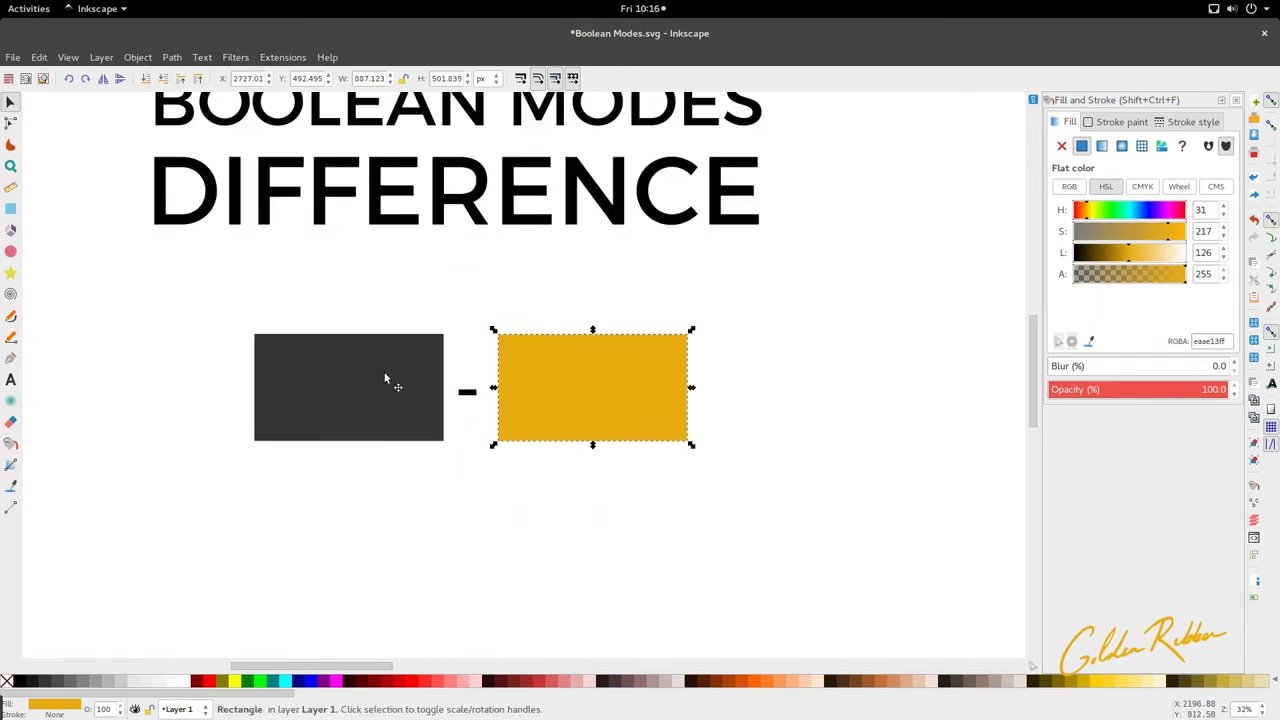
{"action": "left_click", "coordinate": [385, 388]}
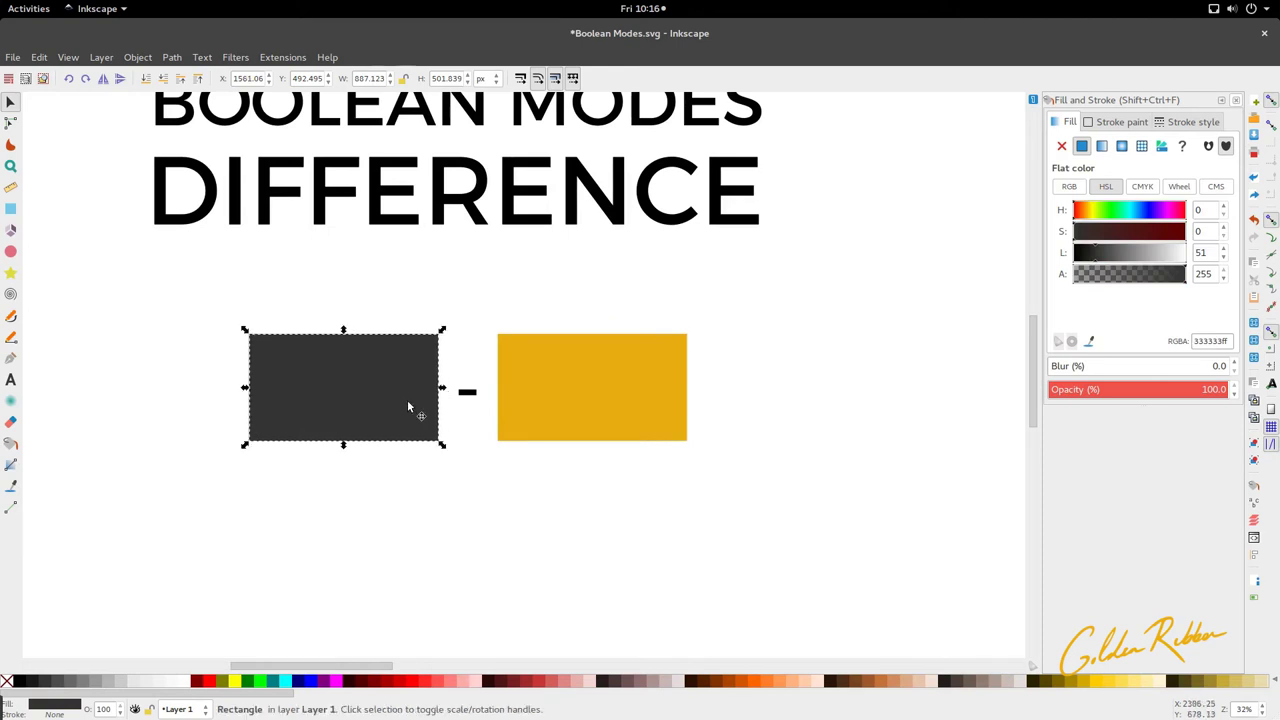
Move the yellow rectangle so it overlaps the right end of the black rectangle.
{"action": "mouse_move", "coordinate": [672, 412]}
{"action": "left_mouse_down"}
{"action": "mouse_move", "coordinate": [564, 417]}
{"action": "mouse_move", "coordinate": [683, 418]}
{"action": "mouse_move", "coordinate": [425, 411]}
{"action": "mouse_move", "coordinate": [579, 418]}
{"action": "left_mouse_up"}
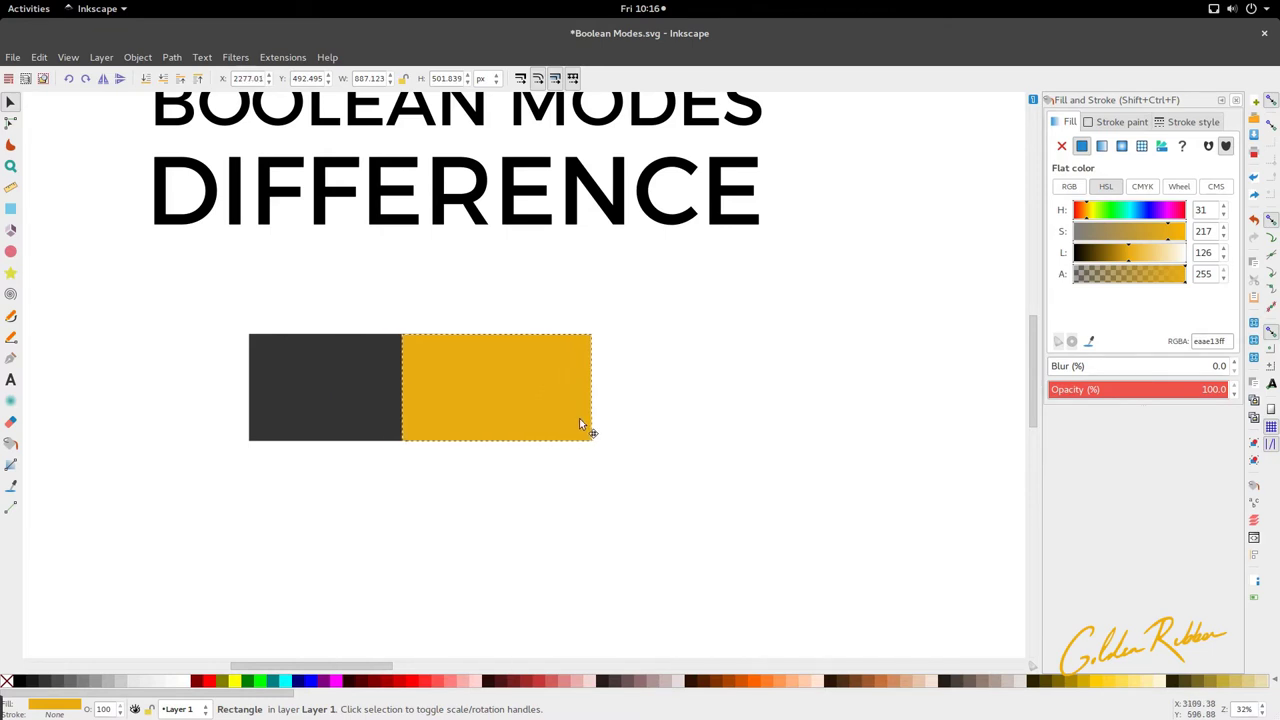
{"action": "scroll", "coordinate": [579, 418], "scroll_direction": "left", "scroll_amount": 4}
{"action": "scroll", "coordinate": [579, 418], "scroll_direction": "up", "scroll_amount": 3}
{"action": "scroll", "coordinate": [580, 409], "scroll_direction": "down", "scroll_amount": 2}
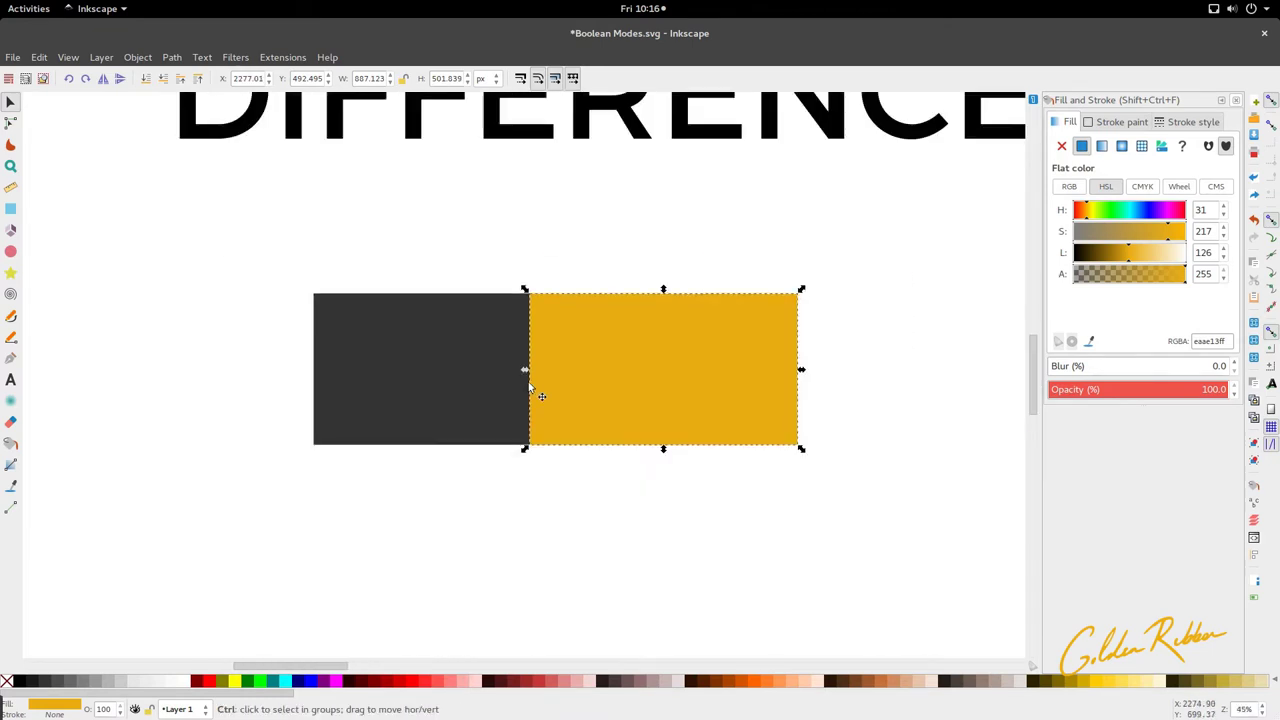
Select both overlapping rectangles, lower their opacity to 61.2% and deselect them.
{"action": "left_click", "coordinate": [470, 404], "text": "shift"}
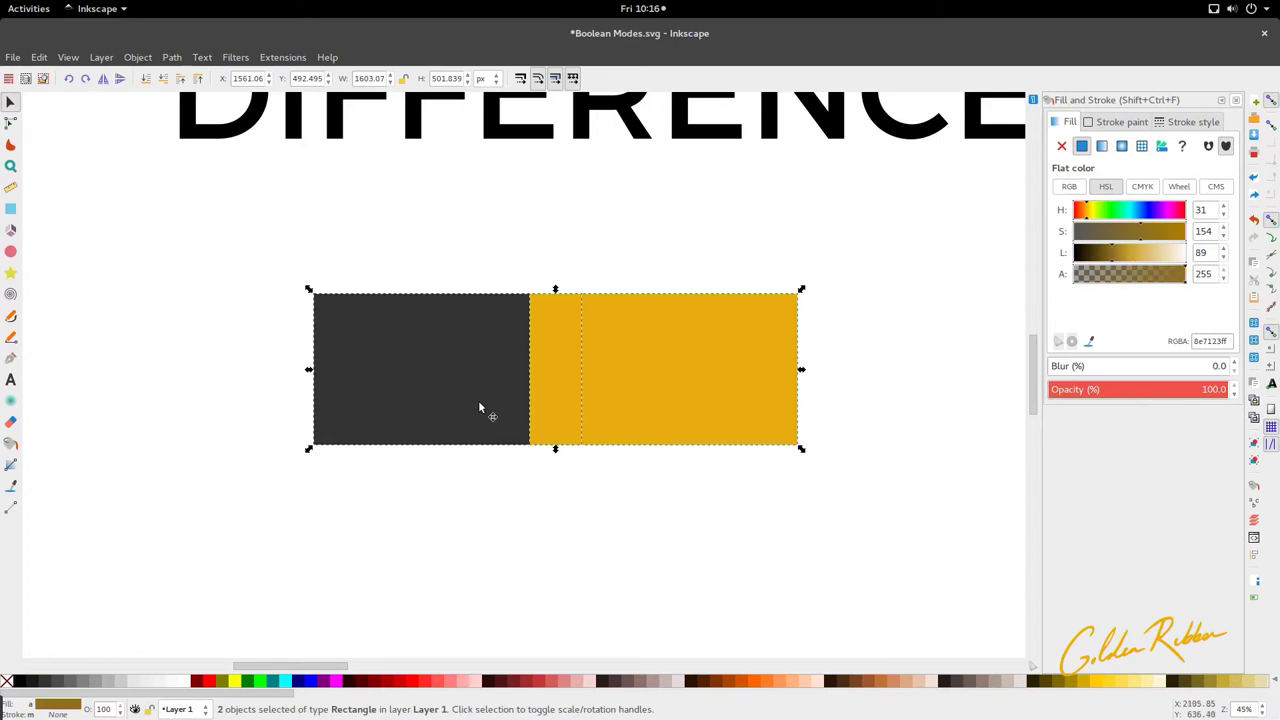
{"action": "left_click_drag", "start_coordinate": [1150, 392], "coordinate": [1152, 391]}
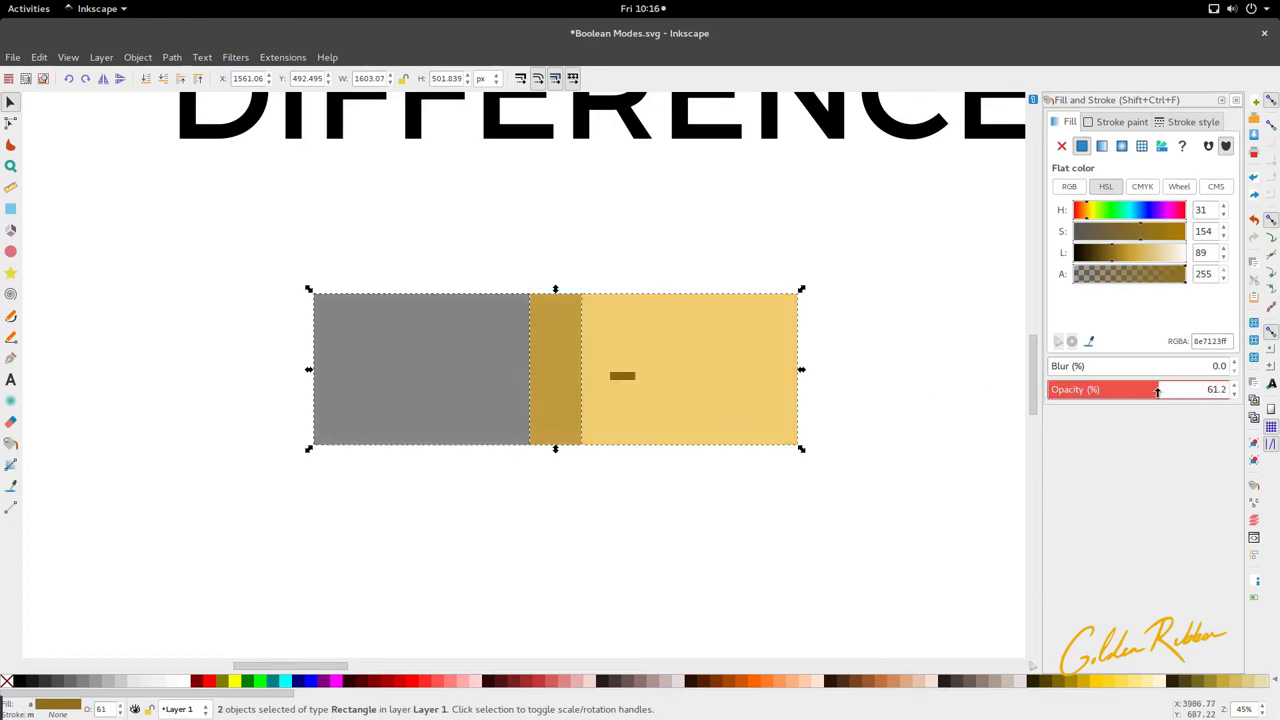
{"action": "left_click", "coordinate": [887, 503]}
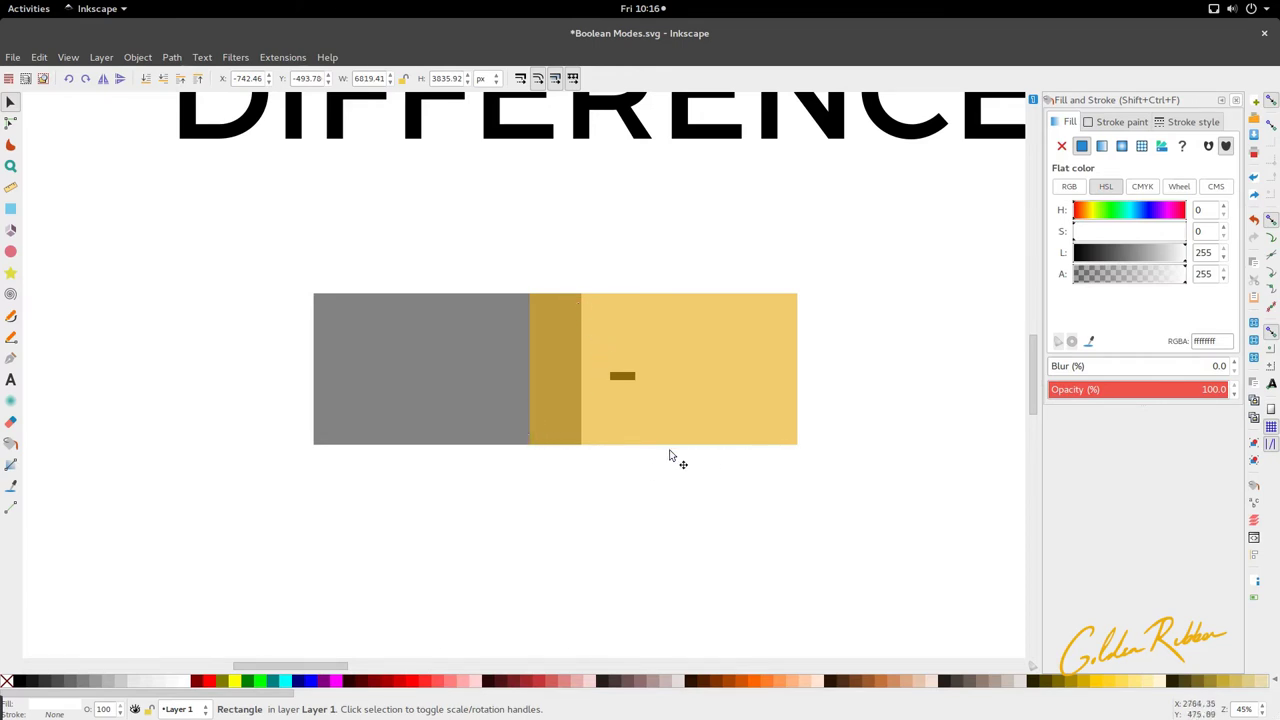
Examine the overlap area between the semi-transparent black and yellow rectangles.
{"action": "left_click", "coordinate": [416, 357]}
{"action": "scroll", "coordinate": [465, 352], "scroll_direction": "down", "scroll_amount": 2}
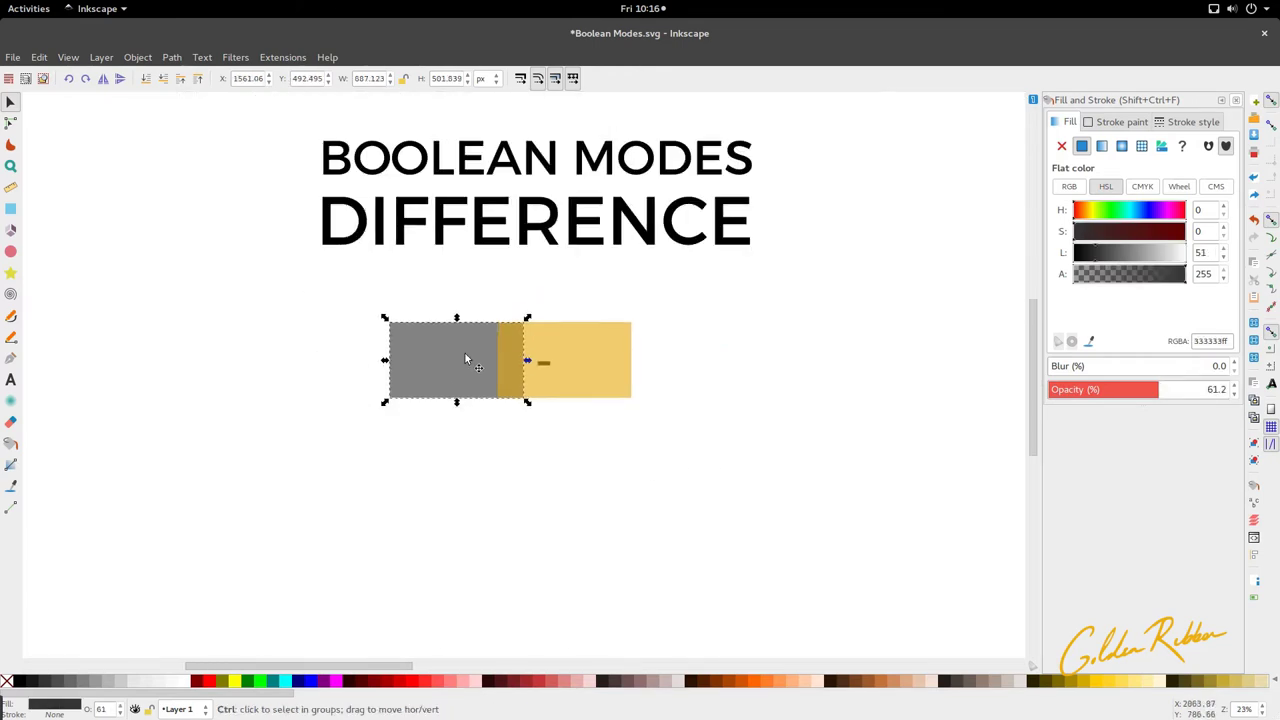
{"action": "scroll", "coordinate": [505, 376], "scroll_direction": "up", "scroll_amount": 1}
{"action": "left_click", "coordinate": [561, 390]}
{"action": "scroll", "coordinate": [530, 392], "scroll_direction": "up", "scroll_amount": 2}
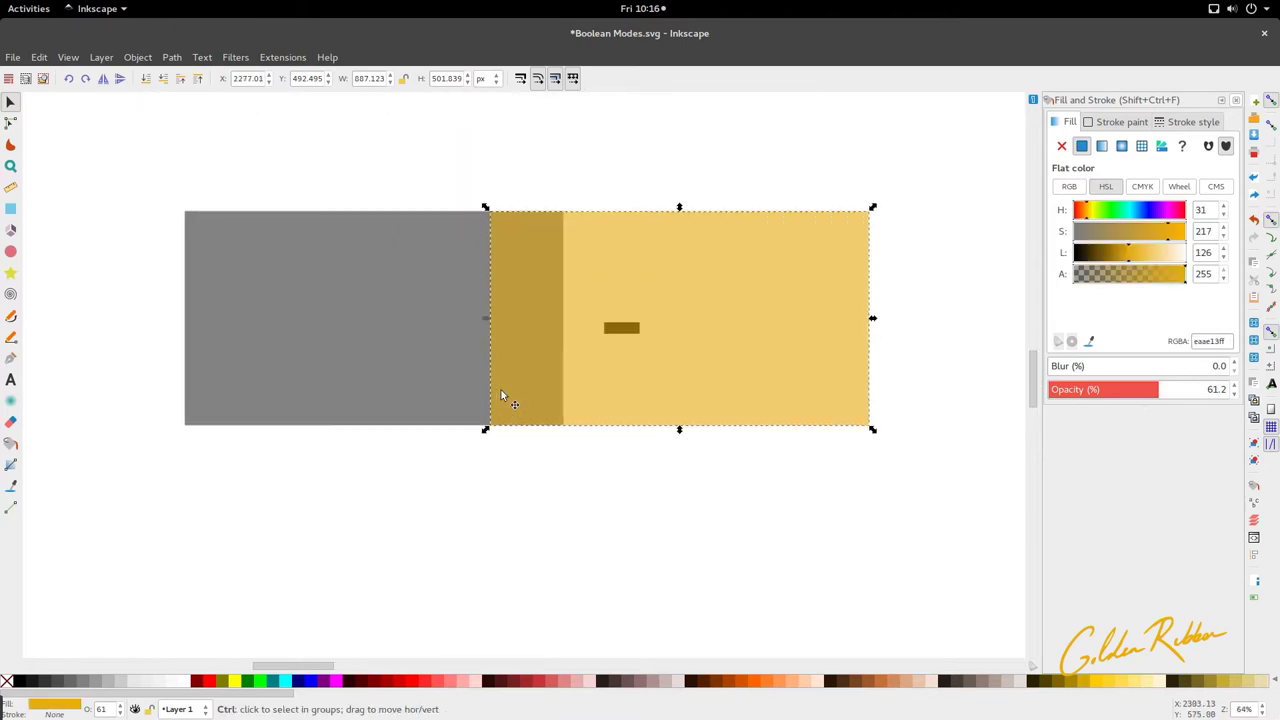
{"action": "scroll", "coordinate": [440, 370], "scroll_direction": "down", "scroll_amount": 2}
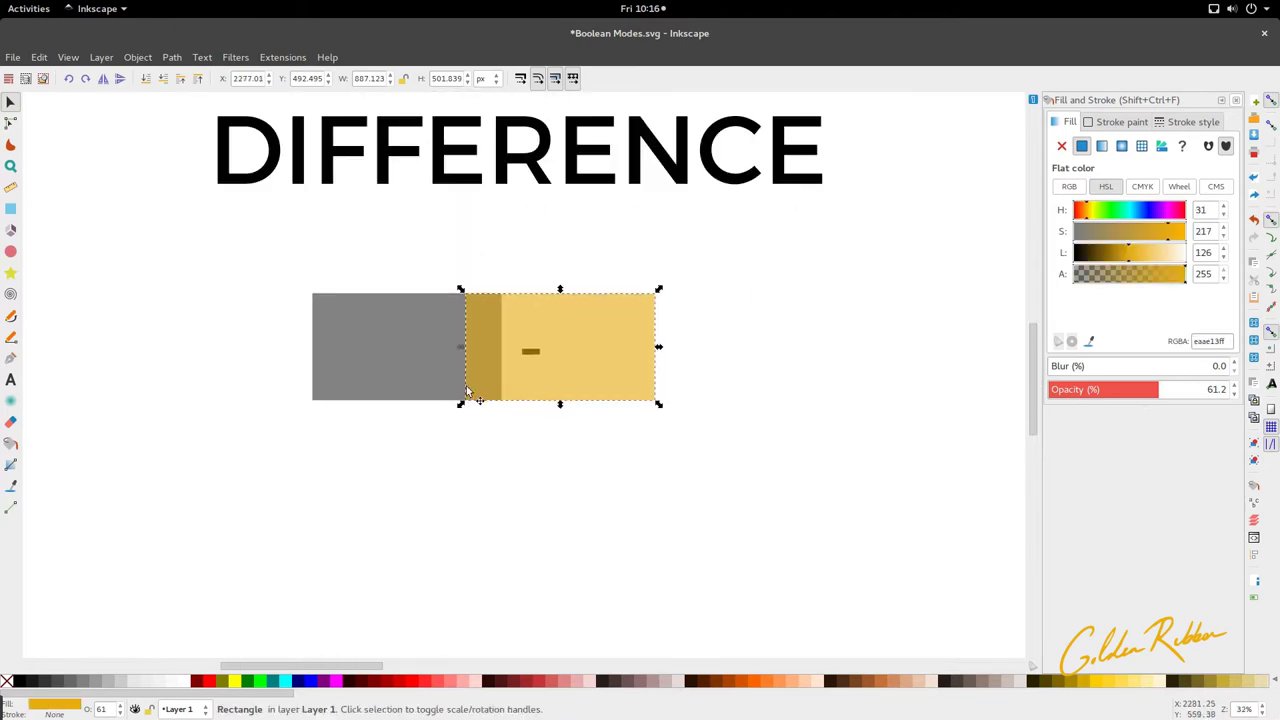
{"action": "scroll", "coordinate": [465, 382], "scroll_direction": "up", "scroll_amount": 2}
{"action": "scroll", "coordinate": [475, 378], "scroll_direction": "down", "scroll_amount": 2}
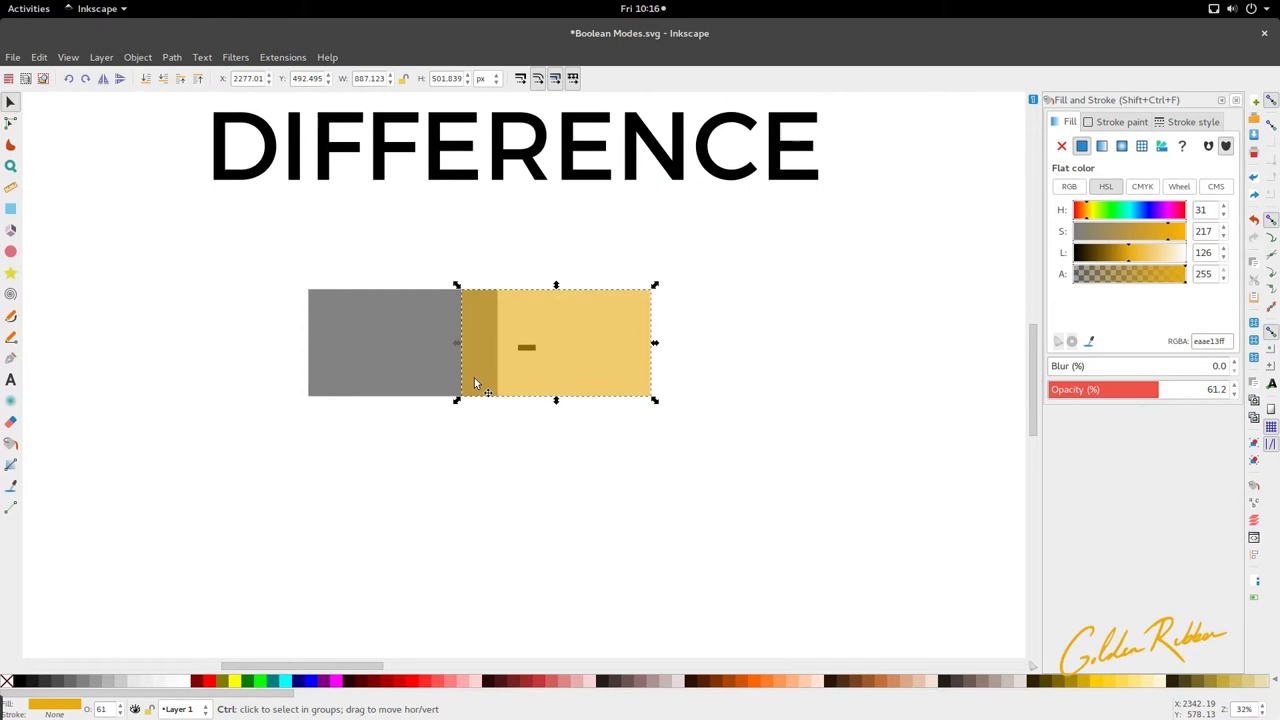
Select both semi-transparent rectangles and apply the Difference operation to subtract the yellow one from the black one.
{"action": "left_click", "coordinate": [425, 377], "text": "shift"}
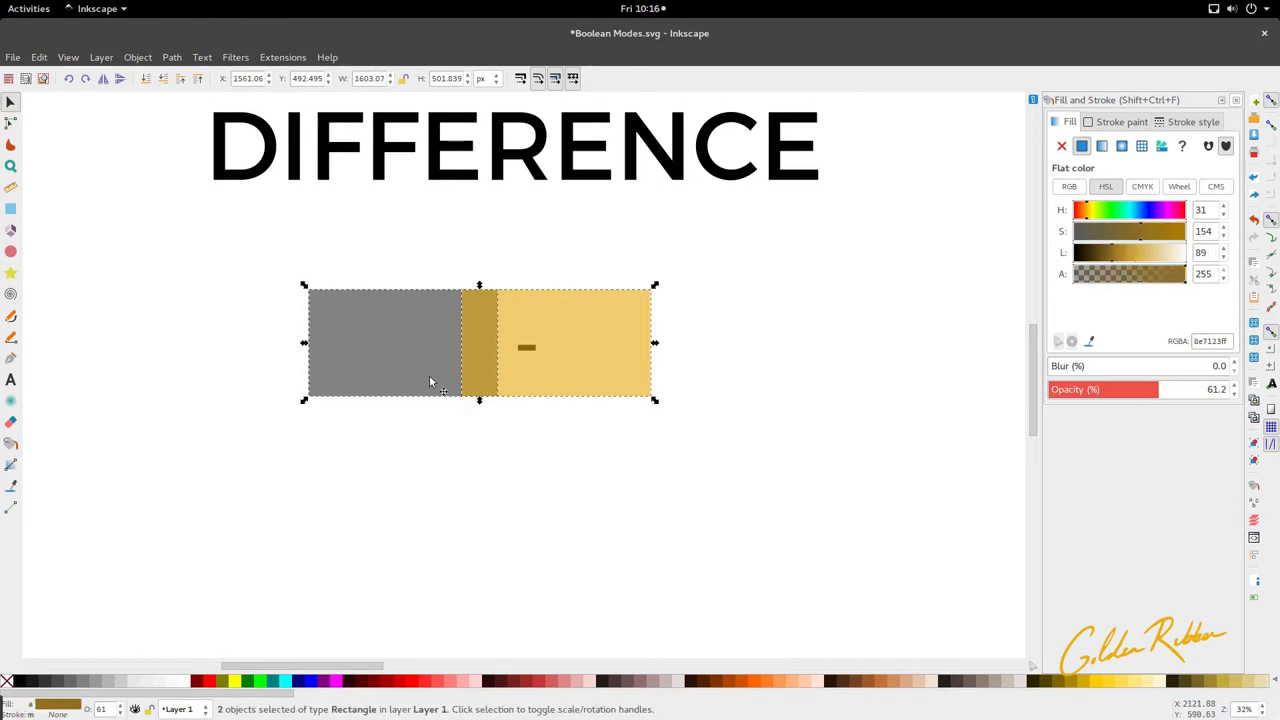
{"action": "left_click", "coordinate": [171, 58]}
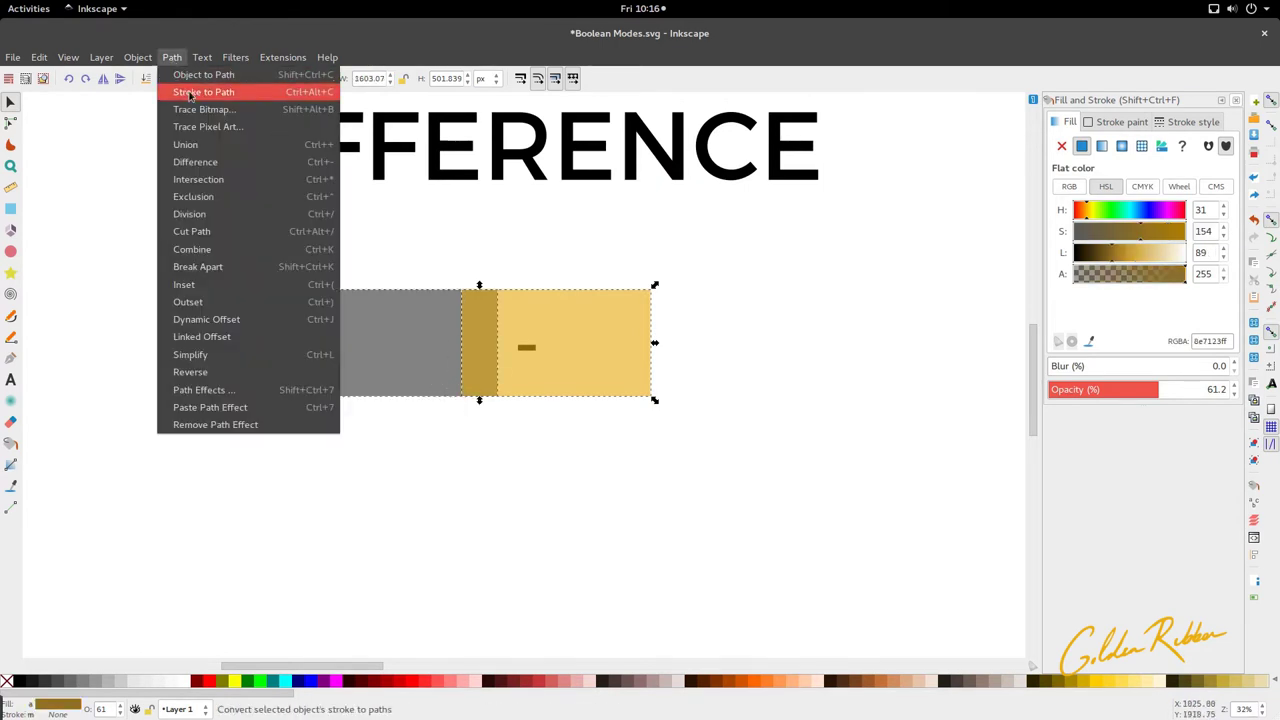
{"action": "left_click", "coordinate": [224, 163]}
{"action": "left_click", "coordinate": [415, 492]}
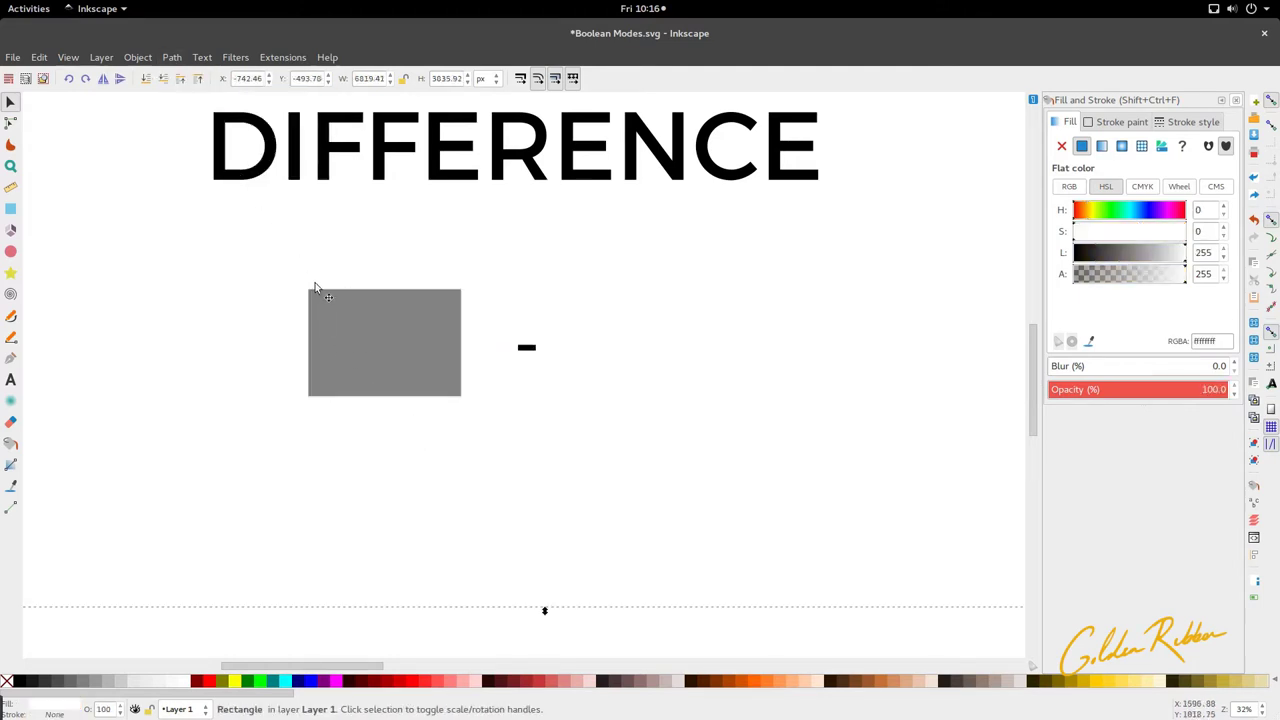
Select the remaining black shape and restore it to full opacity.
{"action": "scroll", "coordinate": [411, 366], "scroll_direction": "down", "scroll_amount": 2}
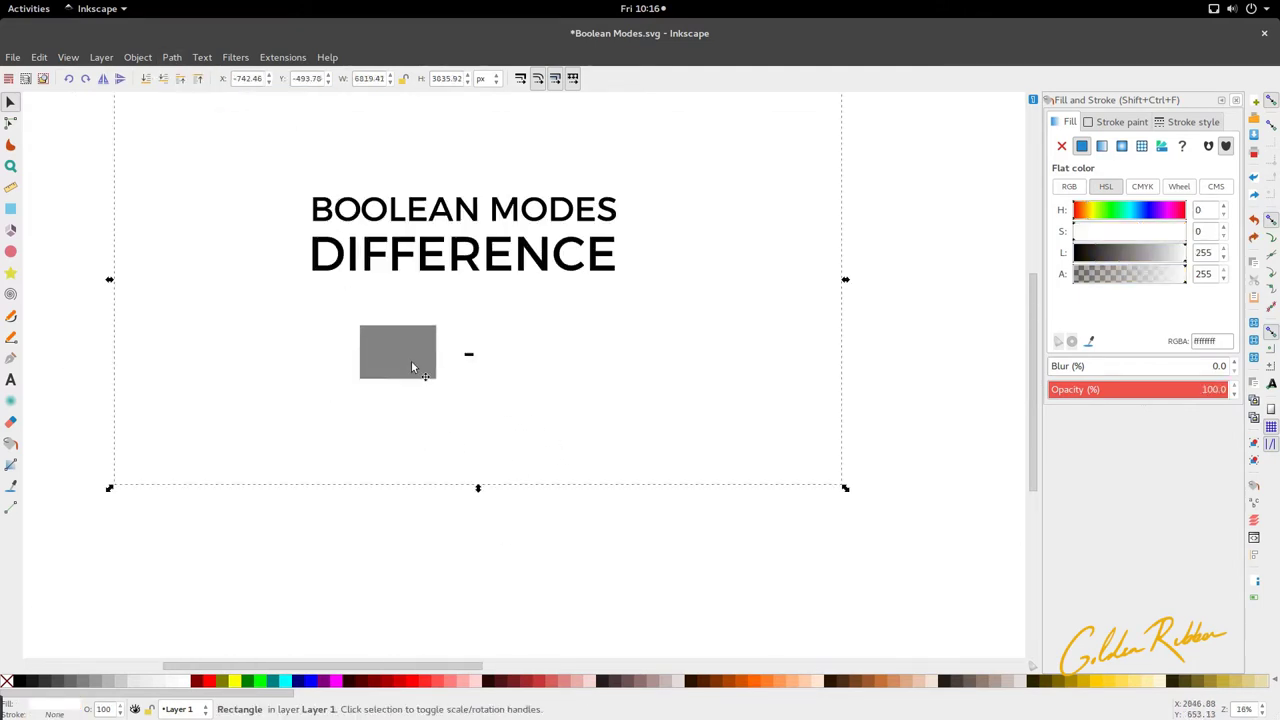
{"action": "left_click", "coordinate": [415, 366]}
{"action": "left_click_drag", "start_coordinate": [1167, 392], "coordinate": [1254, 397]}
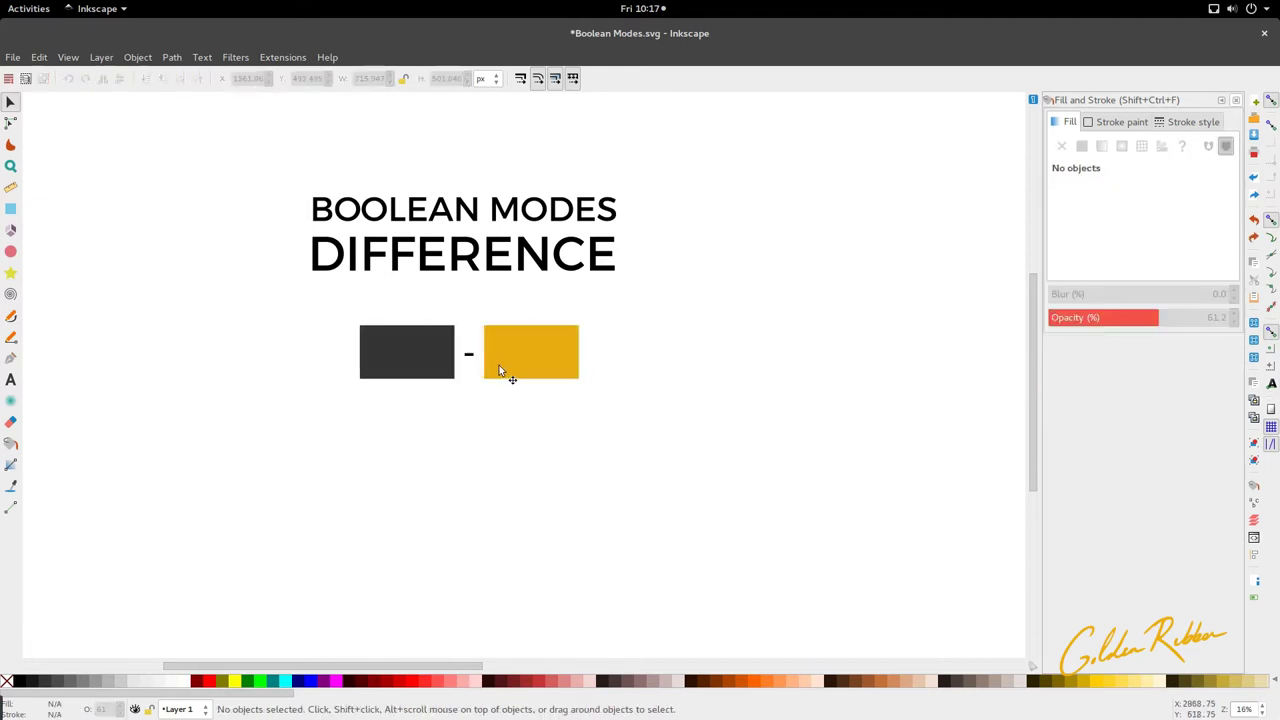
Duplicate the black and yellow rectangles together and place the copies in a row directly below the originals.
{"action": "scroll", "coordinate": [499, 368], "scroll_direction": "down", "scroll_amount": 1}
{"action": "scroll", "coordinate": [503, 365], "scroll_direction": "up", "scroll_amount": 3}
{"action": "left_click", "coordinate": [507, 357]}
{"action": "left_click", "coordinate": [353, 346], "text": "shift"}
{"action": "scroll", "coordinate": [381, 347], "scroll_direction": "down", "scroll_amount": 2}
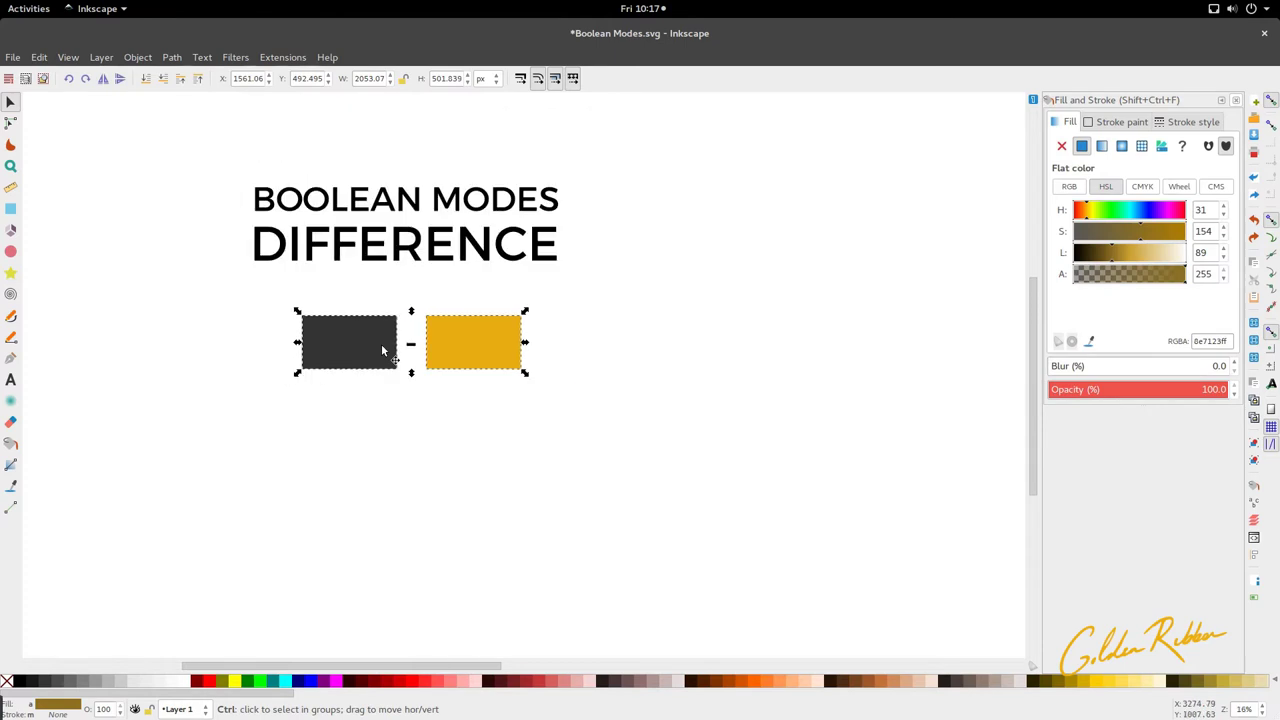
{"action": "key", "text": "ctrl+d"}
{"action": "left_click_drag", "start_coordinate": [381, 342], "coordinate": [391, 414]}
{"action": "left_click", "coordinate": [406, 507]}
Move the black copy in the lower row so it overlaps the left end of the yellow copy.
{"action": "left_click", "coordinate": [390, 430]}
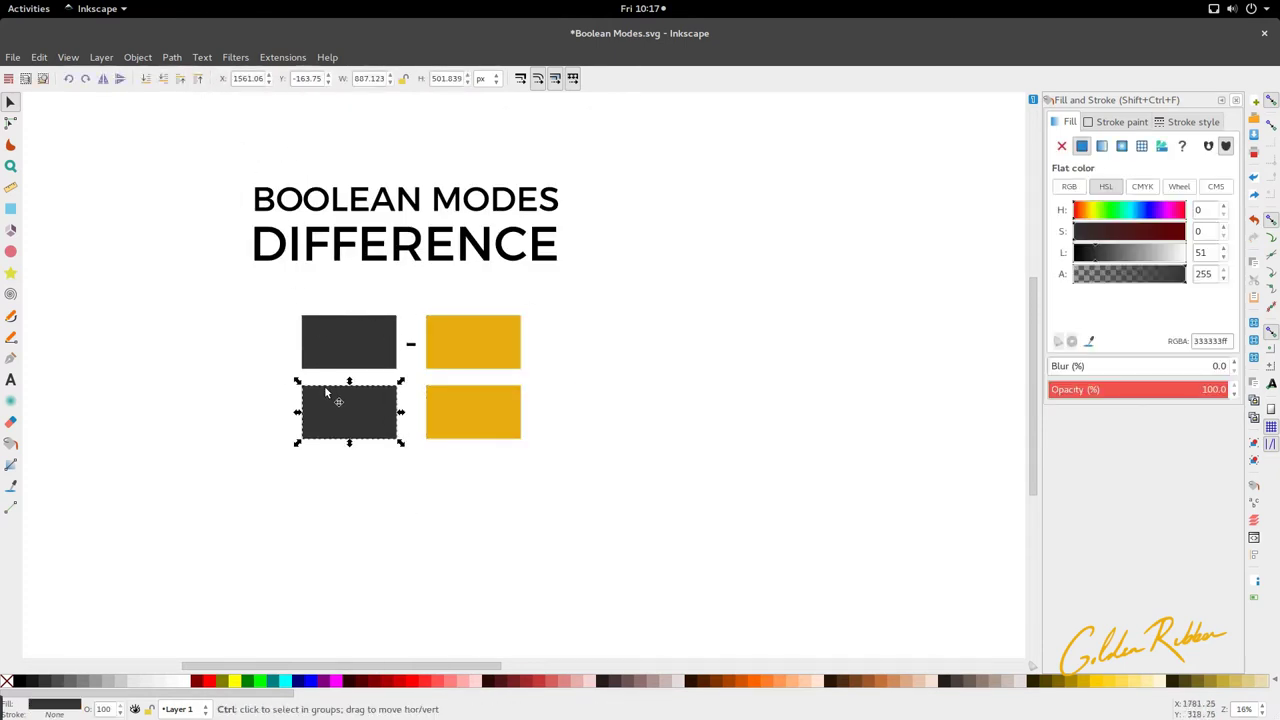
{"action": "scroll", "coordinate": [324, 385], "scroll_direction": "up", "scroll_amount": 2}
{"action": "left_click_drag", "start_coordinate": [331, 399], "coordinate": [430, 438]}
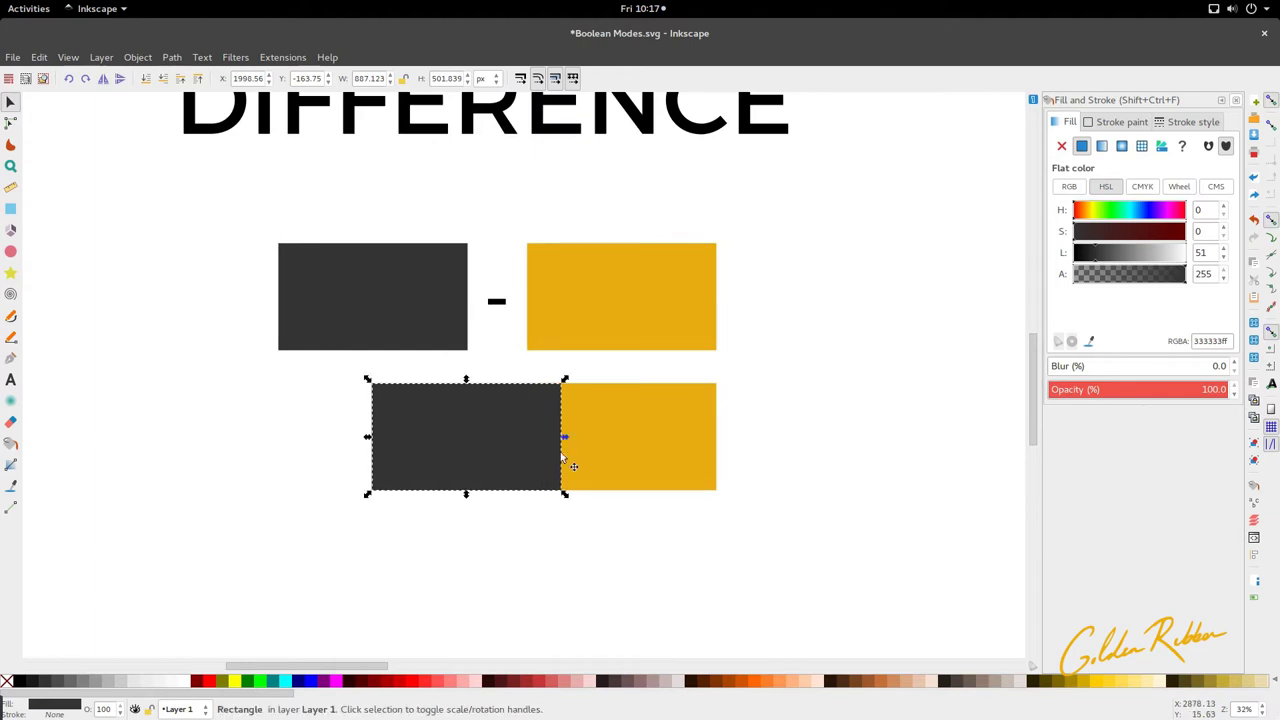
Select both copies in the lower row and apply Difference to subtract the black one from the yellow one.
{"action": "left_click", "coordinate": [611, 445], "text": "shift"}
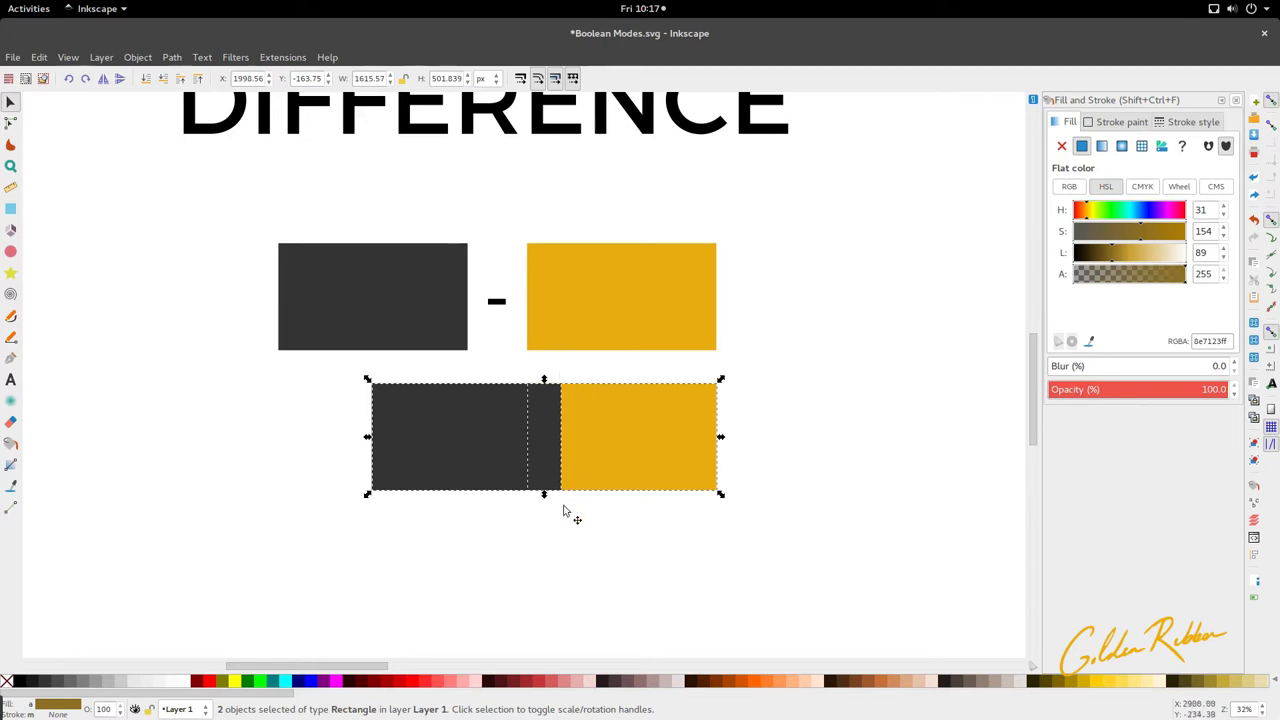
{"action": "left_click", "coordinate": [172, 57]}
{"action": "left_click", "coordinate": [198, 162]}
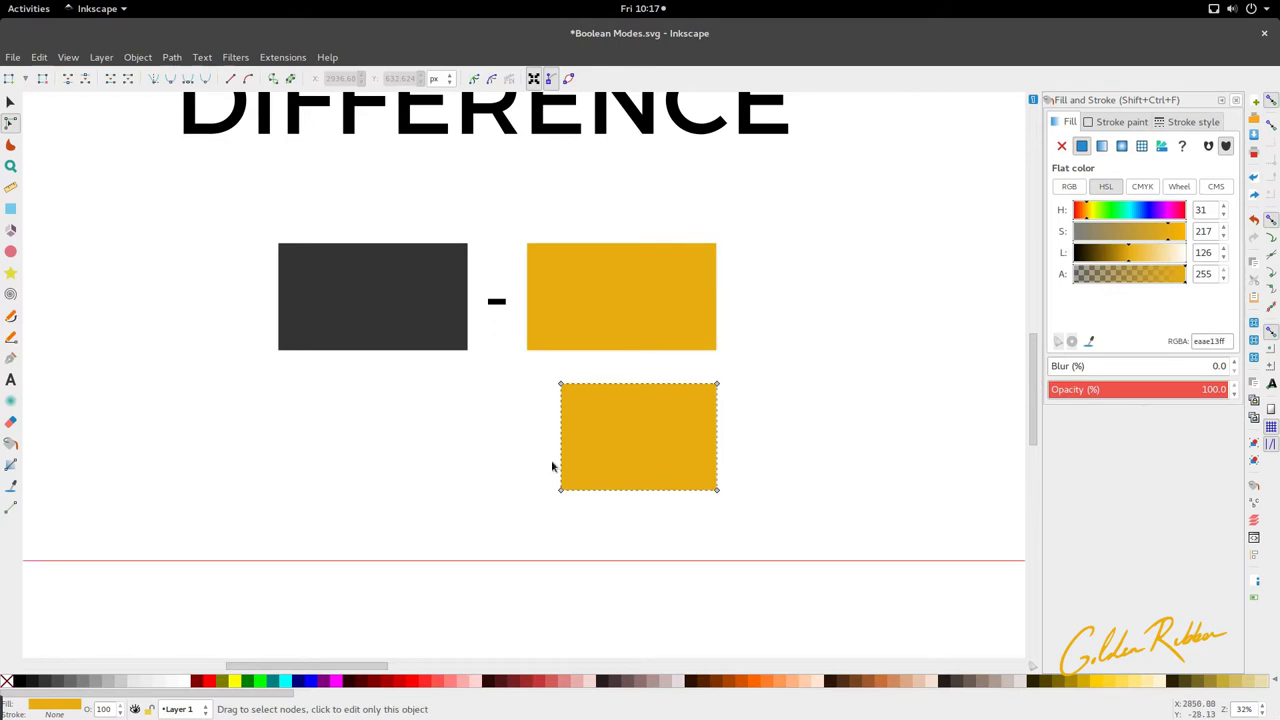
Undo the Difference on the lower row and try moving the black copy over the yellow copy's edge again.
{"action": "key", "text": "ctrl+z"}
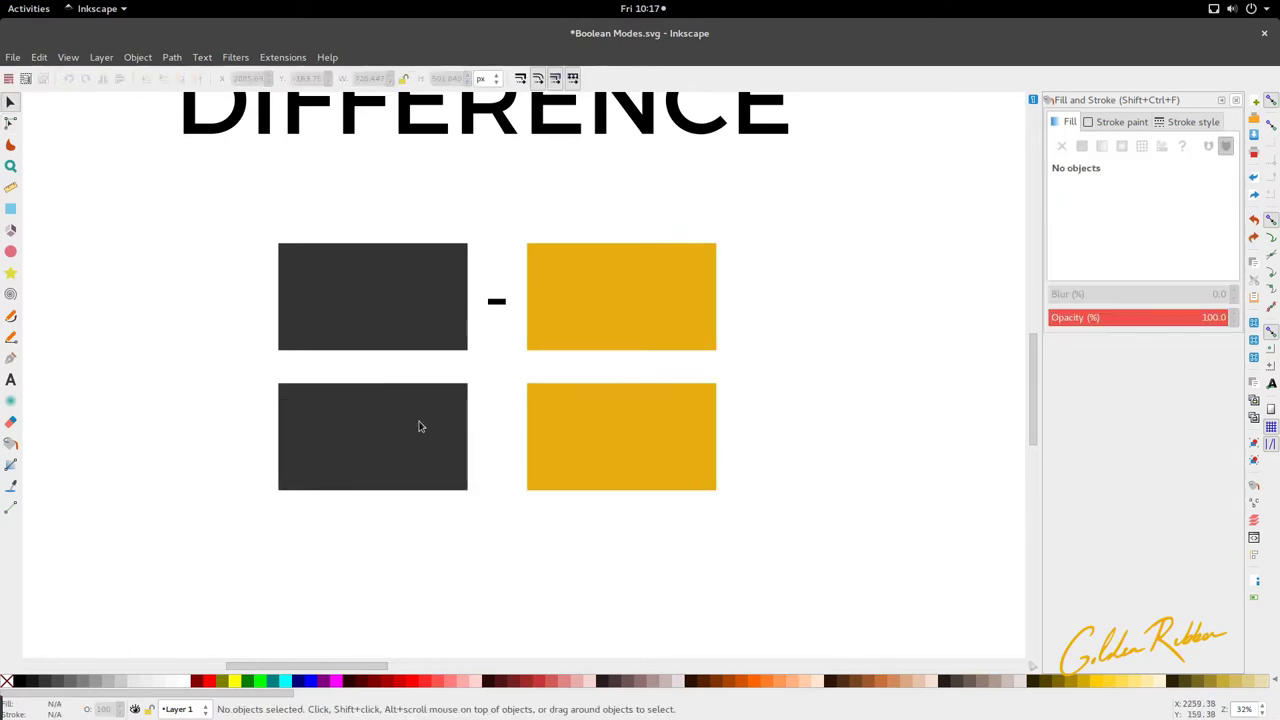
{"action": "left_click_drag", "start_coordinate": [405, 432], "coordinate": [498, 437]}
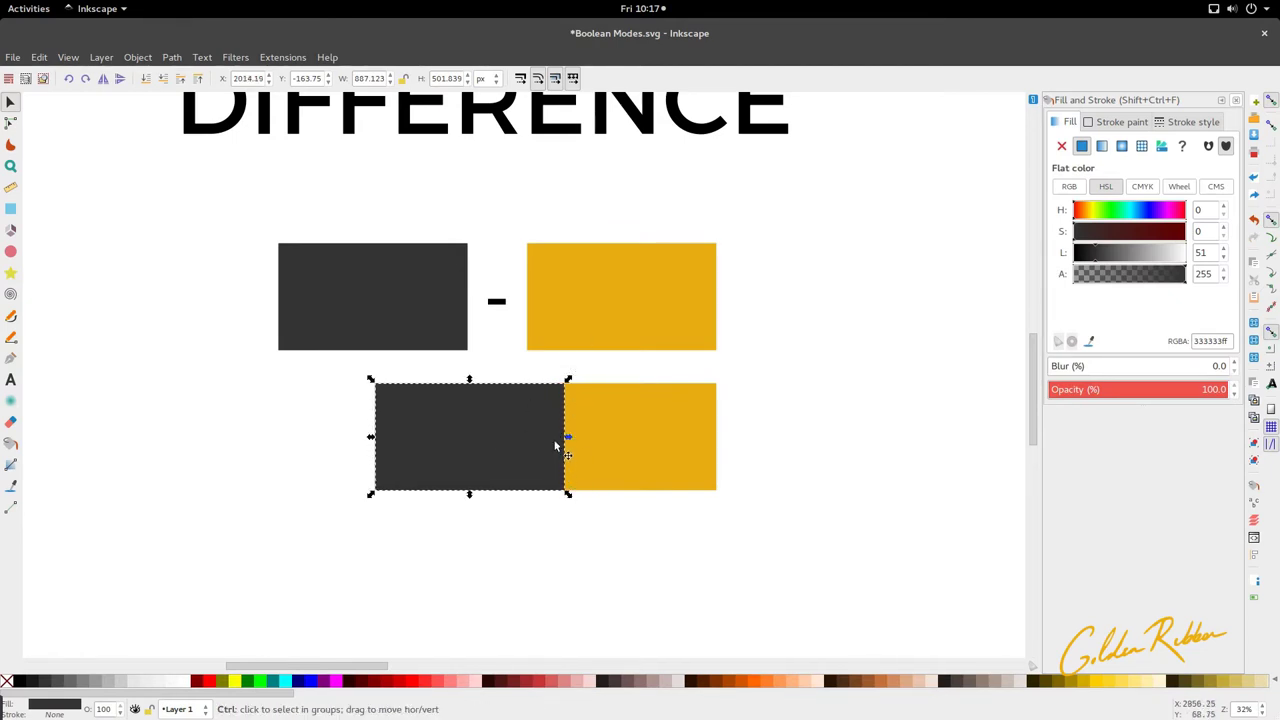
{"action": "key", "text": "ctrl+z"}
Select the black and yellow rectangle copies in the lower row and delete them.
{"action": "scroll", "coordinate": [497, 390], "scroll_direction": "down", "scroll_amount": 2}
{"action": "scroll", "coordinate": [497, 392], "scroll_direction": "up", "scroll_amount": 2}
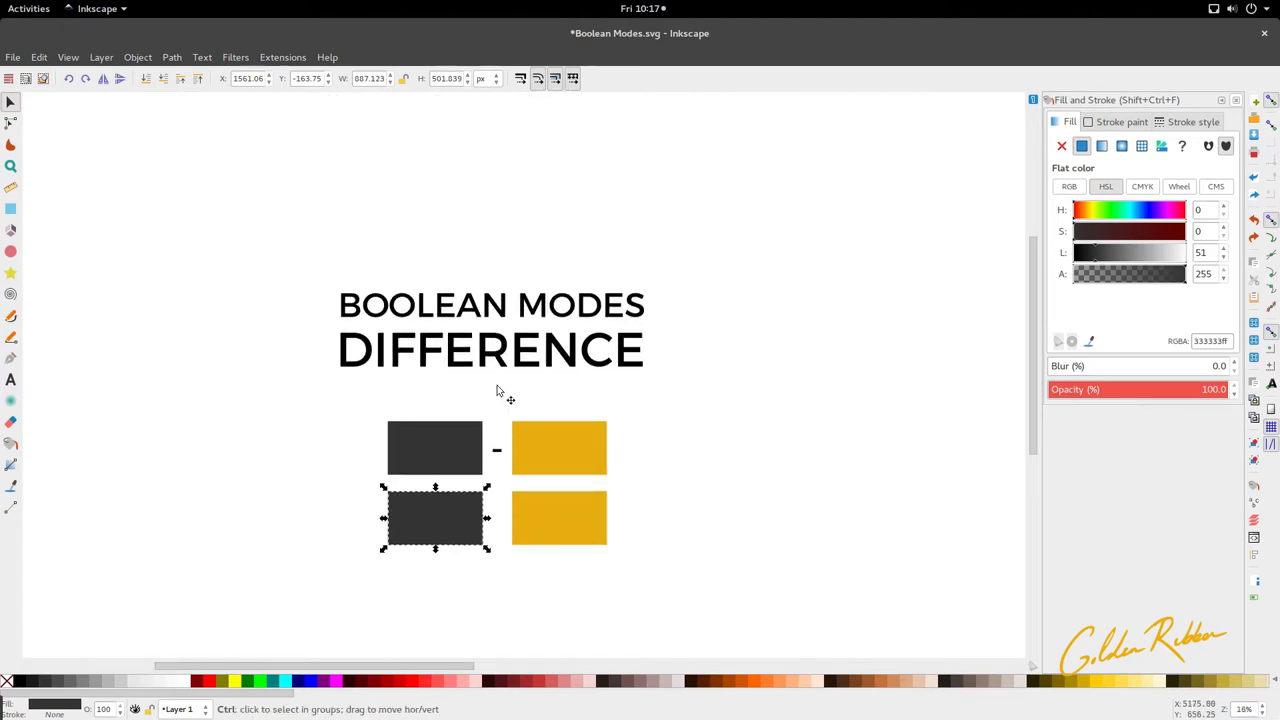
{"action": "scroll", "coordinate": [503, 394], "scroll_direction": "down", "scroll_amount": 2}
{"action": "left_click", "coordinate": [532, 392], "text": "shift"}
{"action": "scroll", "coordinate": [535, 375], "scroll_direction": "up", "scroll_amount": 2}
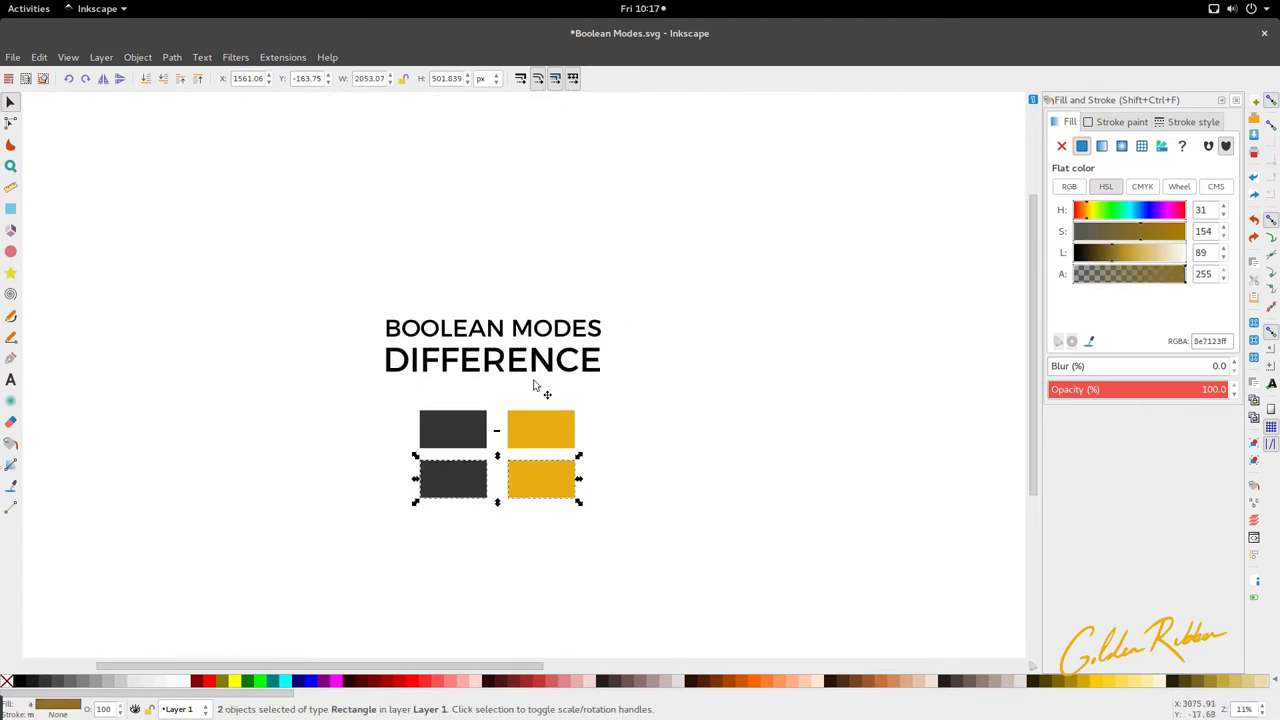
{"action": "key", "text": "Delete"}
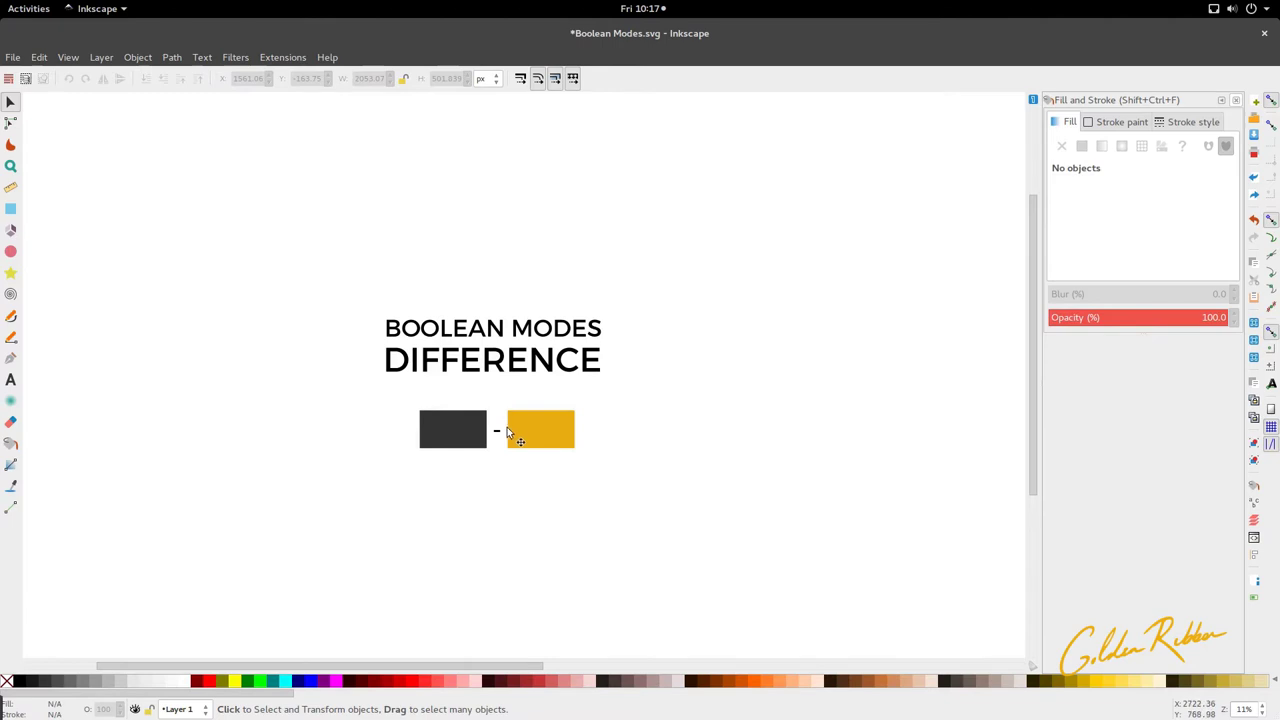
Move the original yellow rectangle horizontally across the minus sign so it meets the right end of the black rectangle.
{"action": "scroll", "coordinate": [477, 429], "scroll_direction": "up", "scroll_amount": 3}
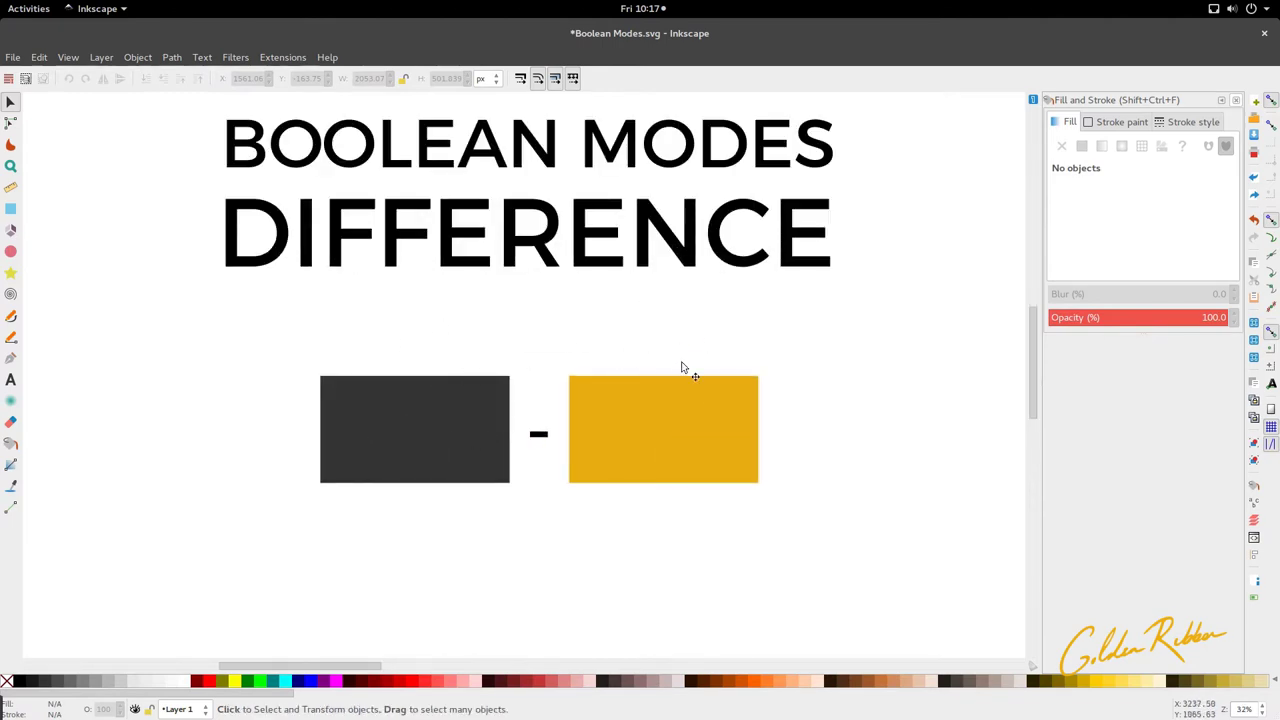
{"action": "left_click_drag", "start_coordinate": [697, 397], "coordinate": [609, 397]}
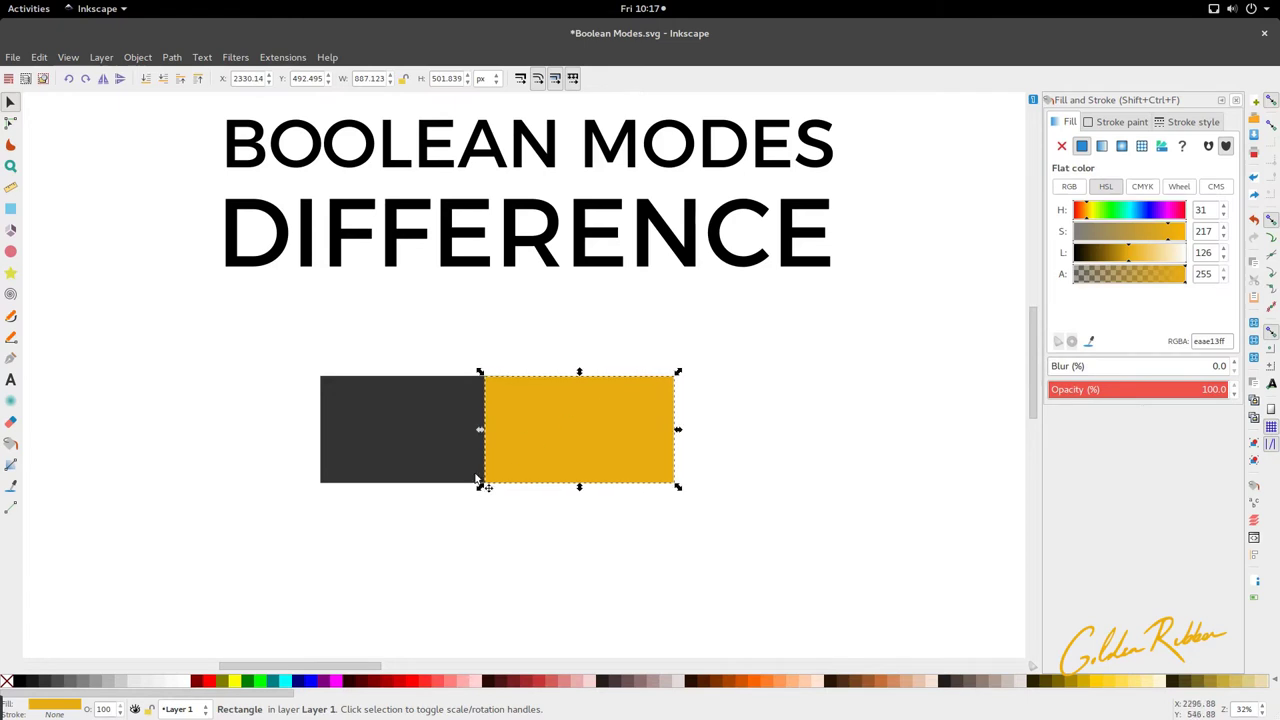
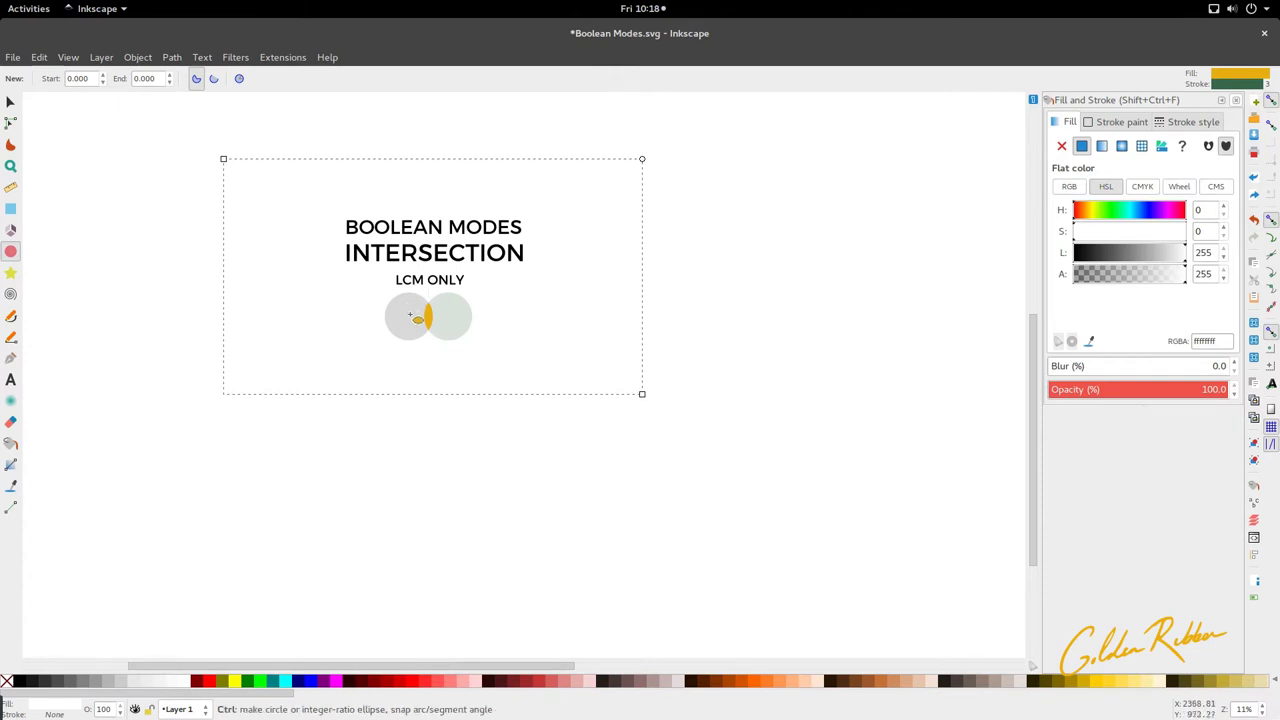
Select the faded black and green circles under the Intersection heading and set their opacity to 100%.
{"action": "key", "text": "s"}
{"action": "left_click", "coordinate": [410, 336]}
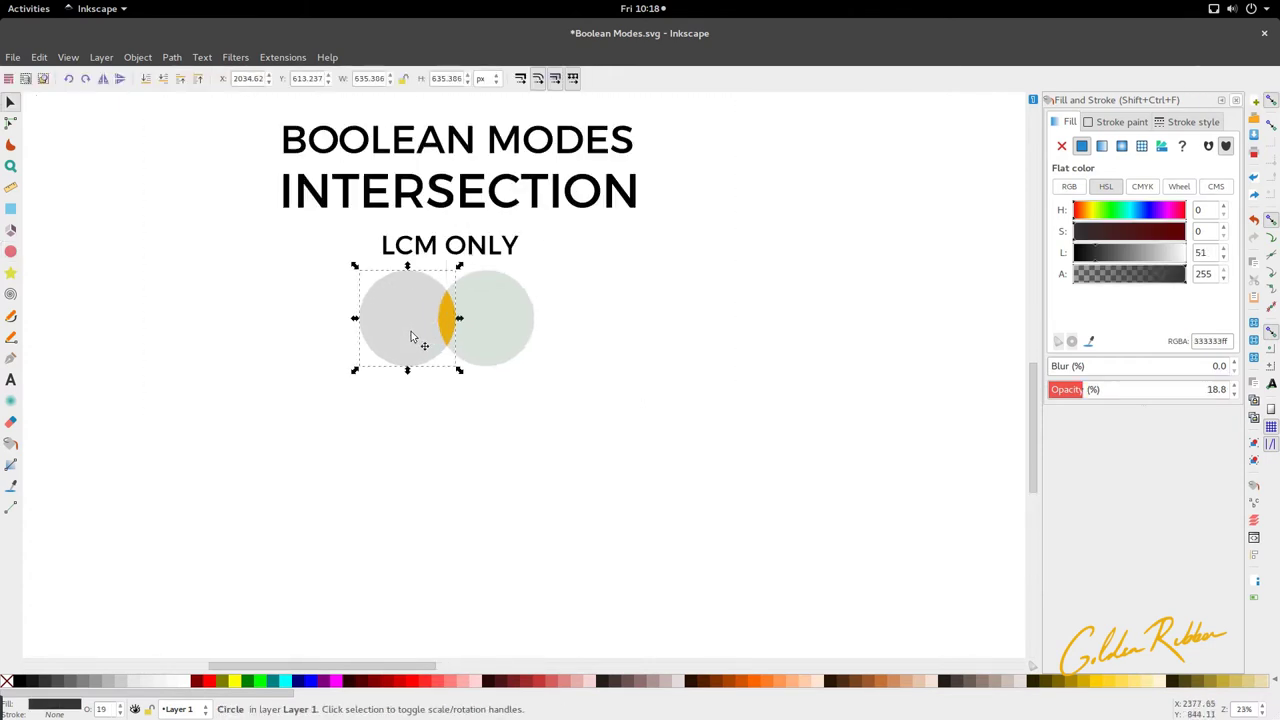
{"action": "left_click", "coordinate": [488, 312], "text": "shift"}
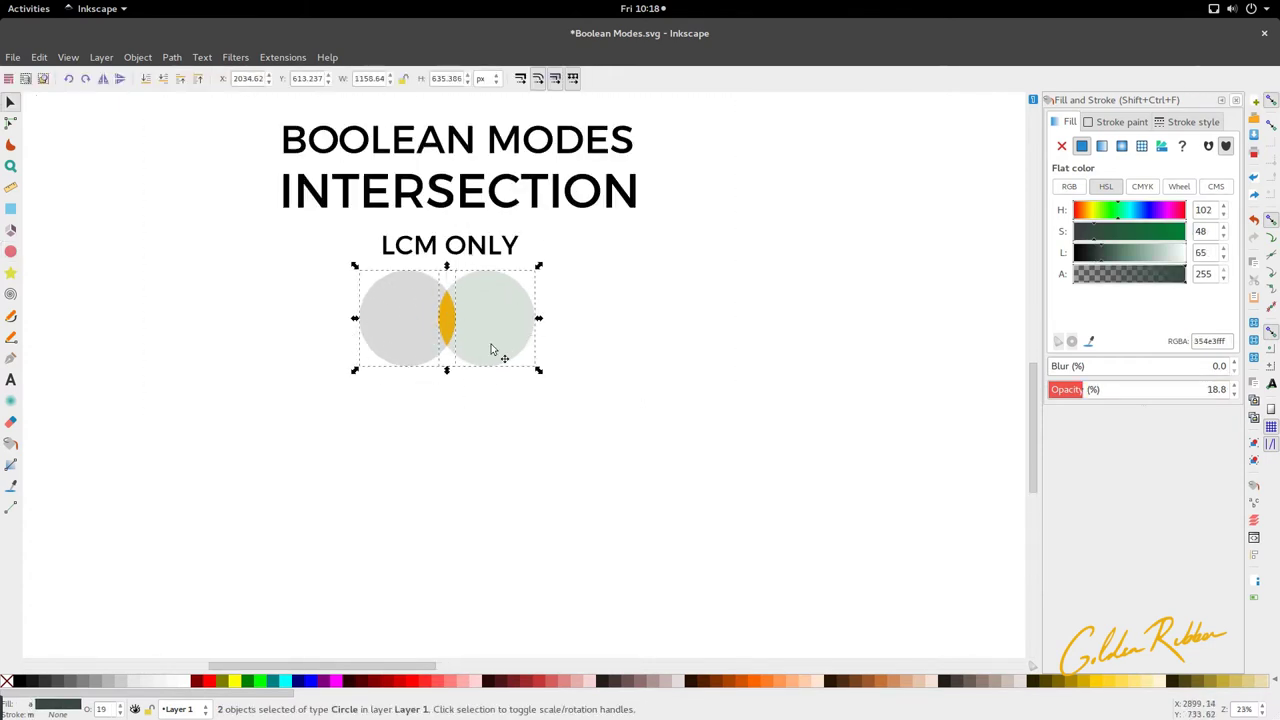
{"action": "left_click_drag", "start_coordinate": [1108, 389], "coordinate": [1272, 385]}
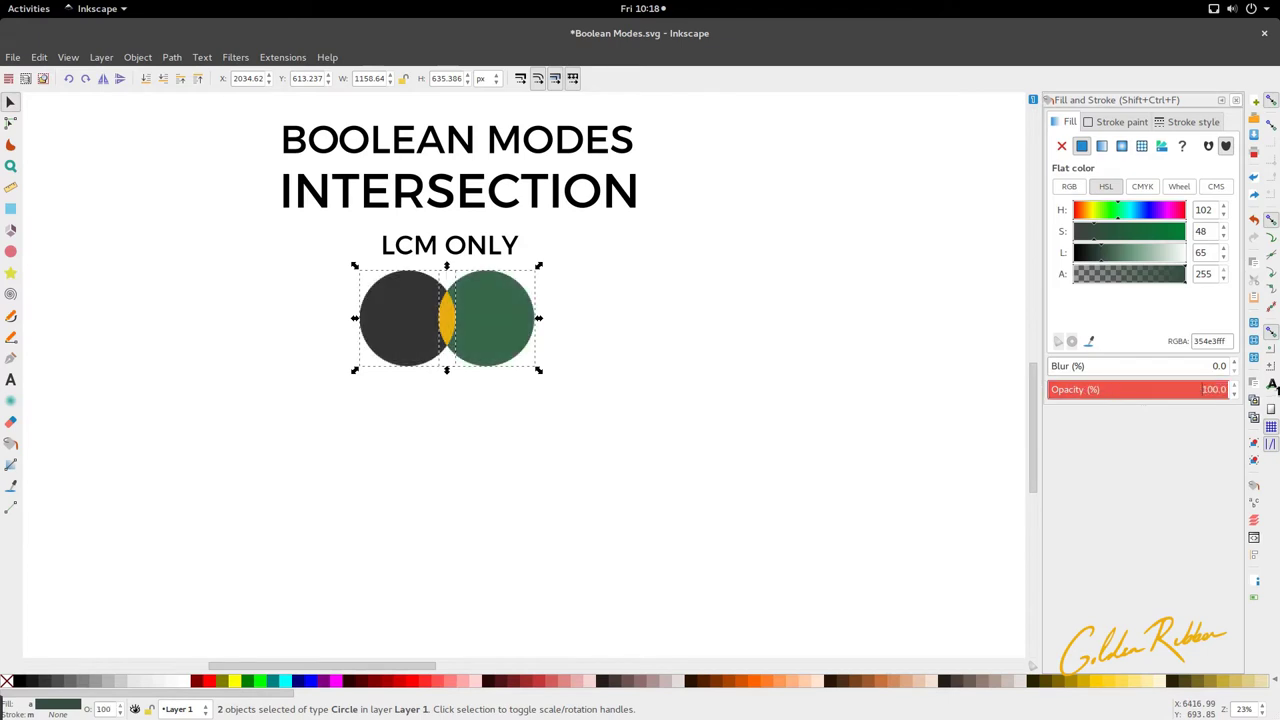
{"action": "left_click", "coordinate": [681, 426]}
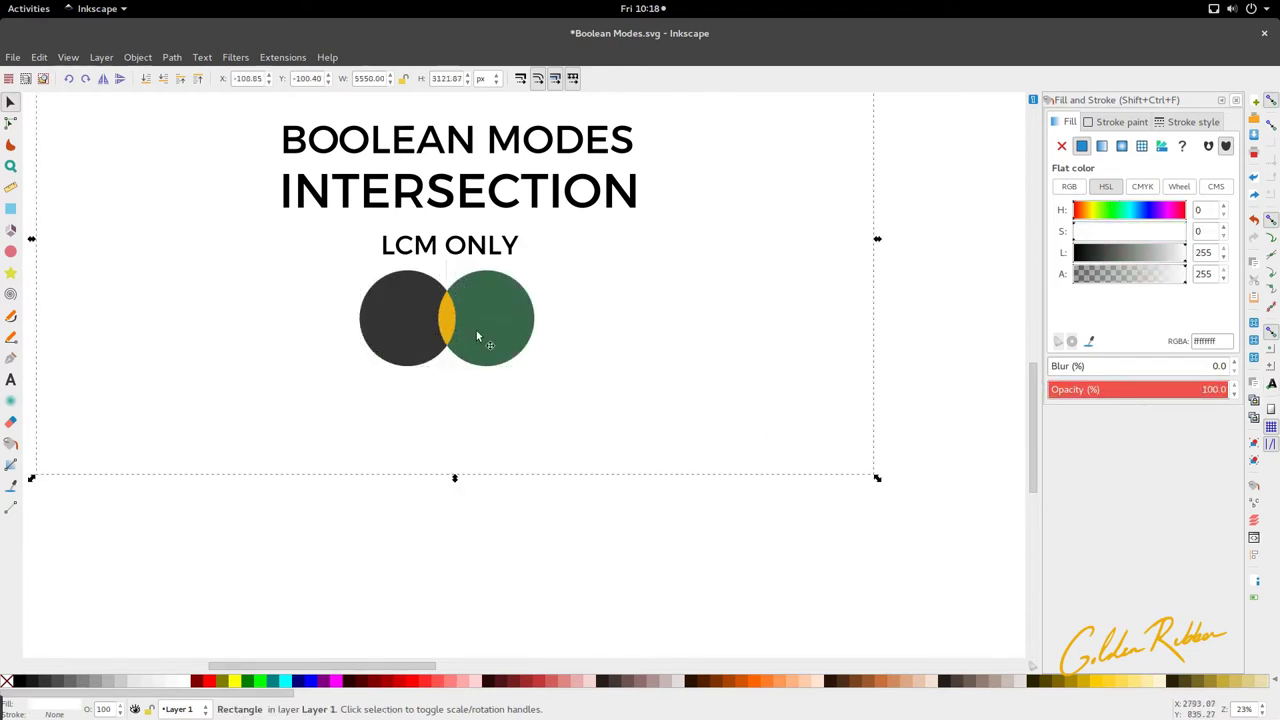
Examine the yellow overlap area between the two circles and the thin vertical line above it.
{"action": "scroll", "coordinate": [463, 316], "scroll_direction": "up", "scroll_amount": 3, "text": "ctrl"}
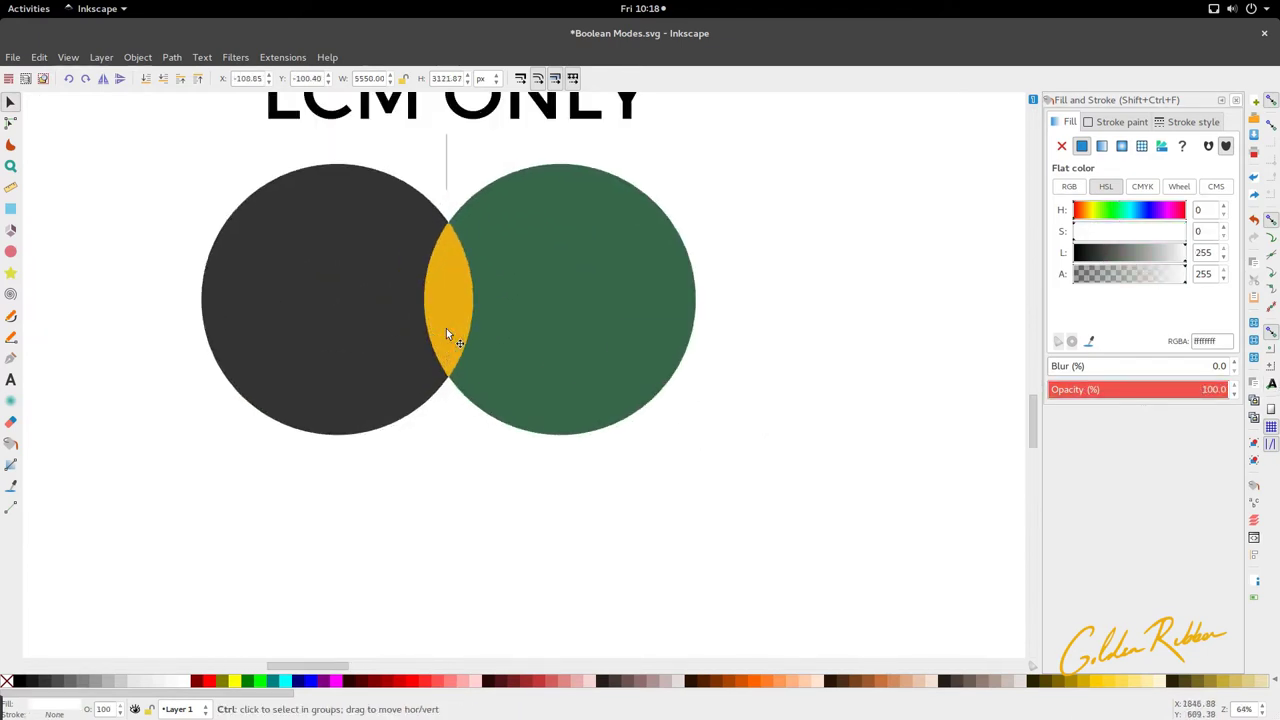
{"action": "left_click_drag", "start_coordinate": [432, 211], "coordinate": [488, 392], "text": "shift"}
{"action": "scroll", "coordinate": [487, 388], "scroll_direction": "down", "scroll_amount": 4, "text": "ctrl"}
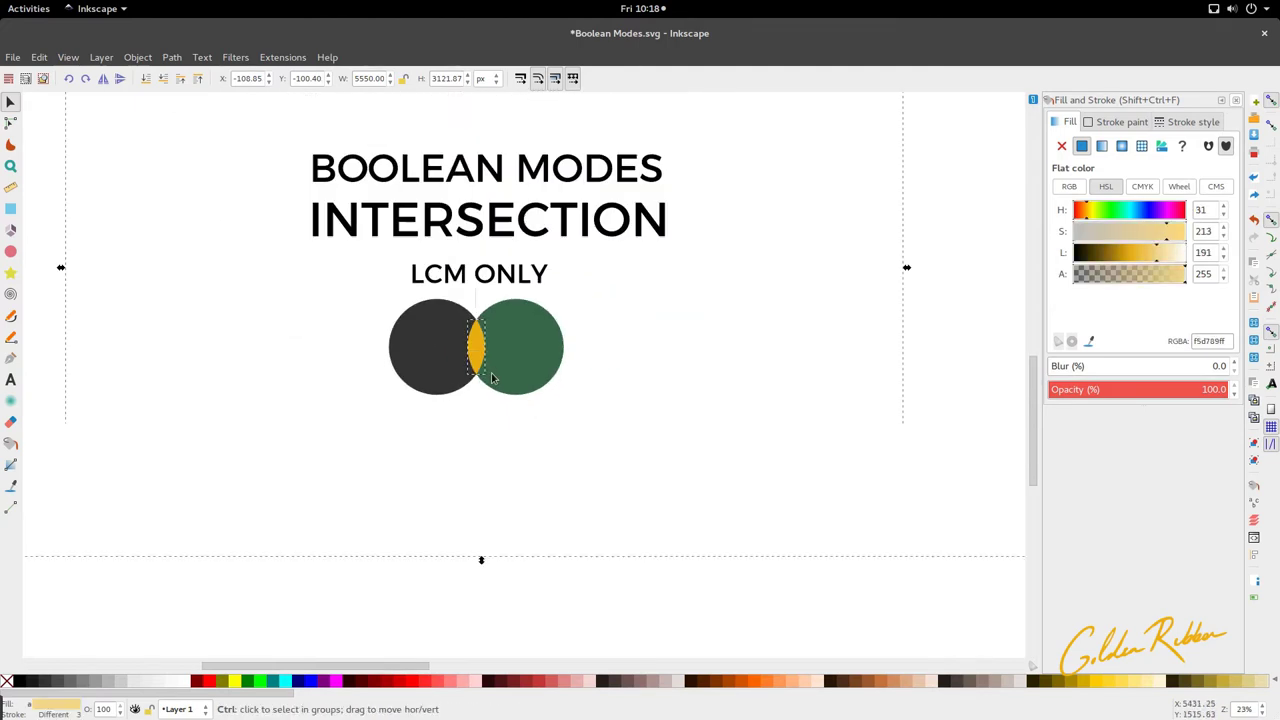
{"action": "left_click", "coordinate": [471, 486]}
{"action": "scroll", "coordinate": [491, 337], "scroll_direction": "up", "scroll_amount": 4, "text": "ctrl"}
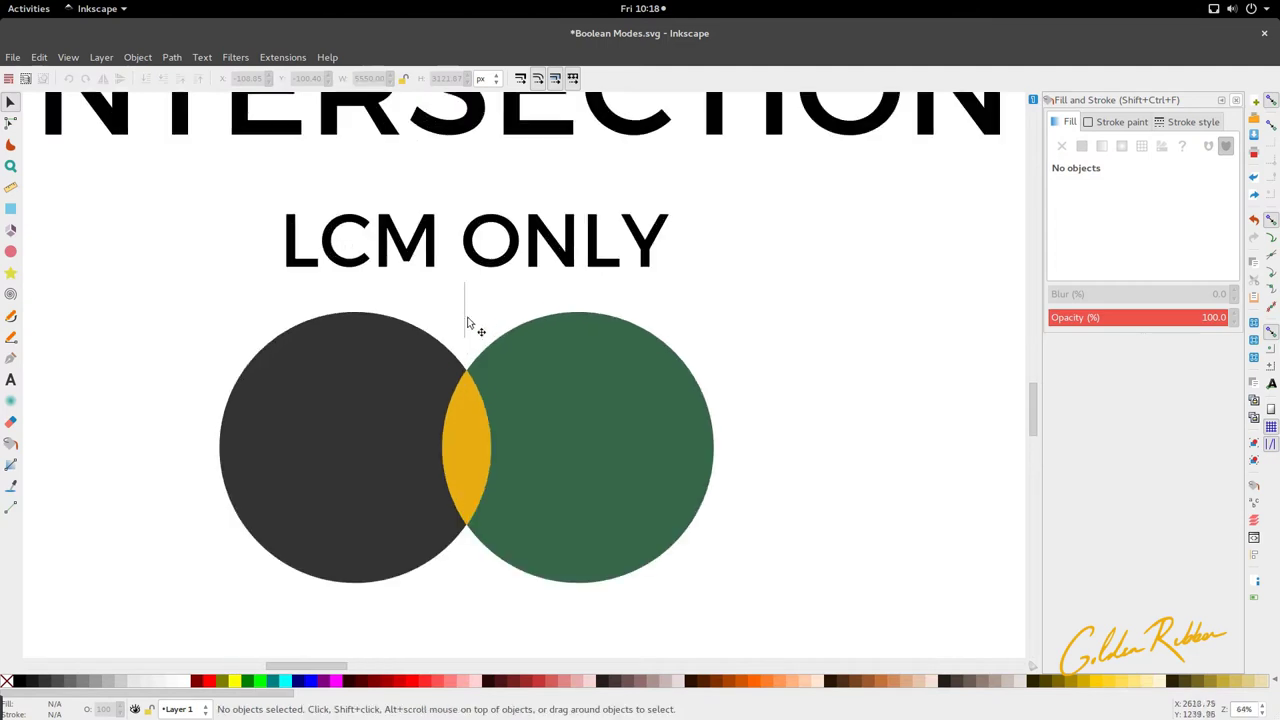
{"action": "double_click", "coordinate": [465, 328]}
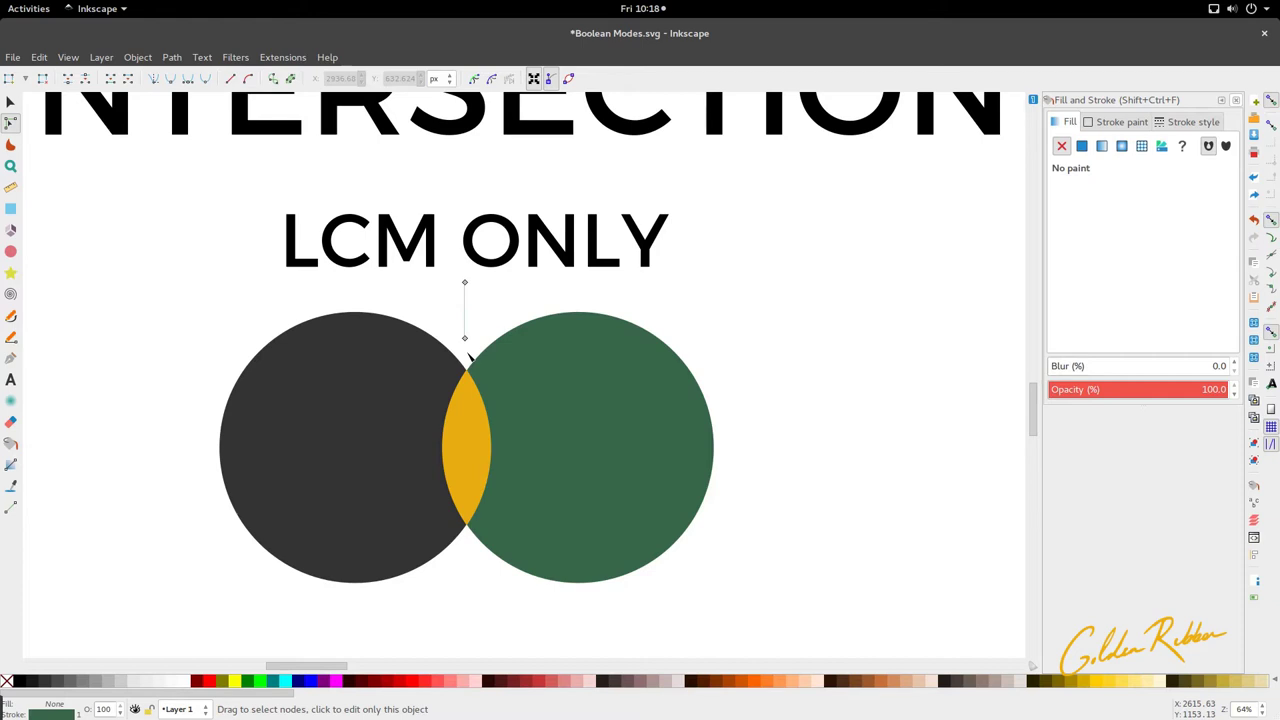
{"action": "scroll", "coordinate": [491, 330], "scroll_direction": "down", "scroll_amount": 3, "text": "ctrl"}
{"action": "key", "text": "s"}
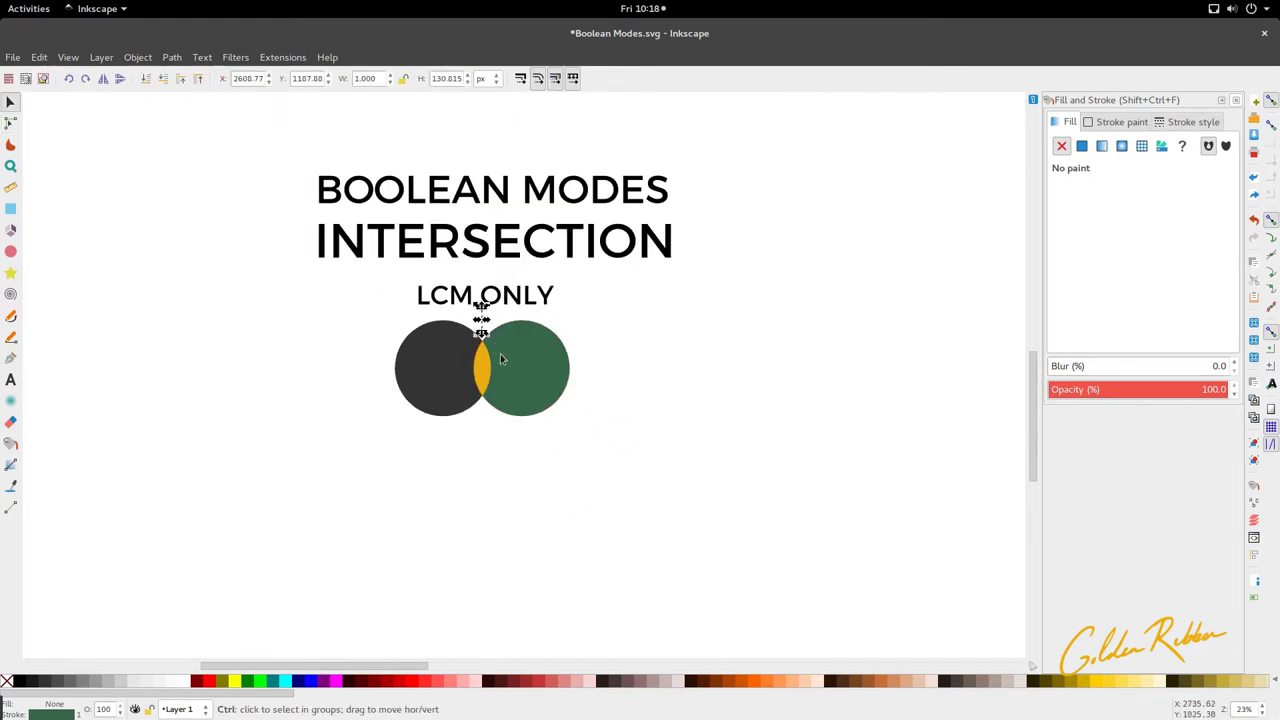
Duplicate the black and green circles, place the copies straight below the originals and set the copies' opacity to 100%.
{"action": "left_click", "coordinate": [505, 364]}
{"action": "left_click", "coordinate": [455, 367], "text": "shift"}
{"action": "key", "text": "ctrl+d"}
{"action": "left_click_drag", "start_coordinate": [449, 365], "coordinate": [449, 497]}
{"action": "left_click_drag", "start_coordinate": [1177, 395], "coordinate": [1236, 390]}
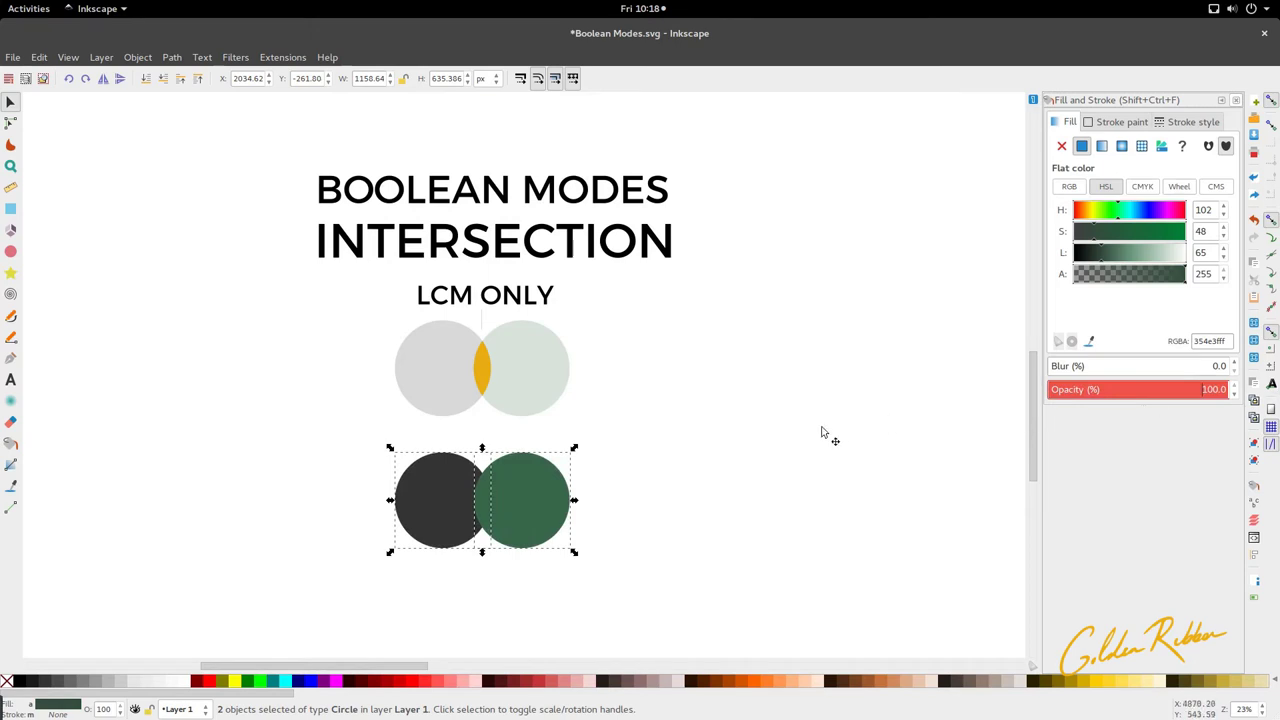
Select the black and green circle copies in the lower row and apply Intersection to them.
{"action": "scroll", "coordinate": [828, 434], "scroll_direction": "down", "scroll_amount": 3}
{"action": "left_click", "coordinate": [362, 412]}
{"action": "scroll", "coordinate": [415, 365], "scroll_direction": "up", "scroll_amount": 1, "text": "ctrl"}
{"action": "left_click", "coordinate": [479, 375]}
{"action": "left_click", "coordinate": [577, 380], "text": "shift"}
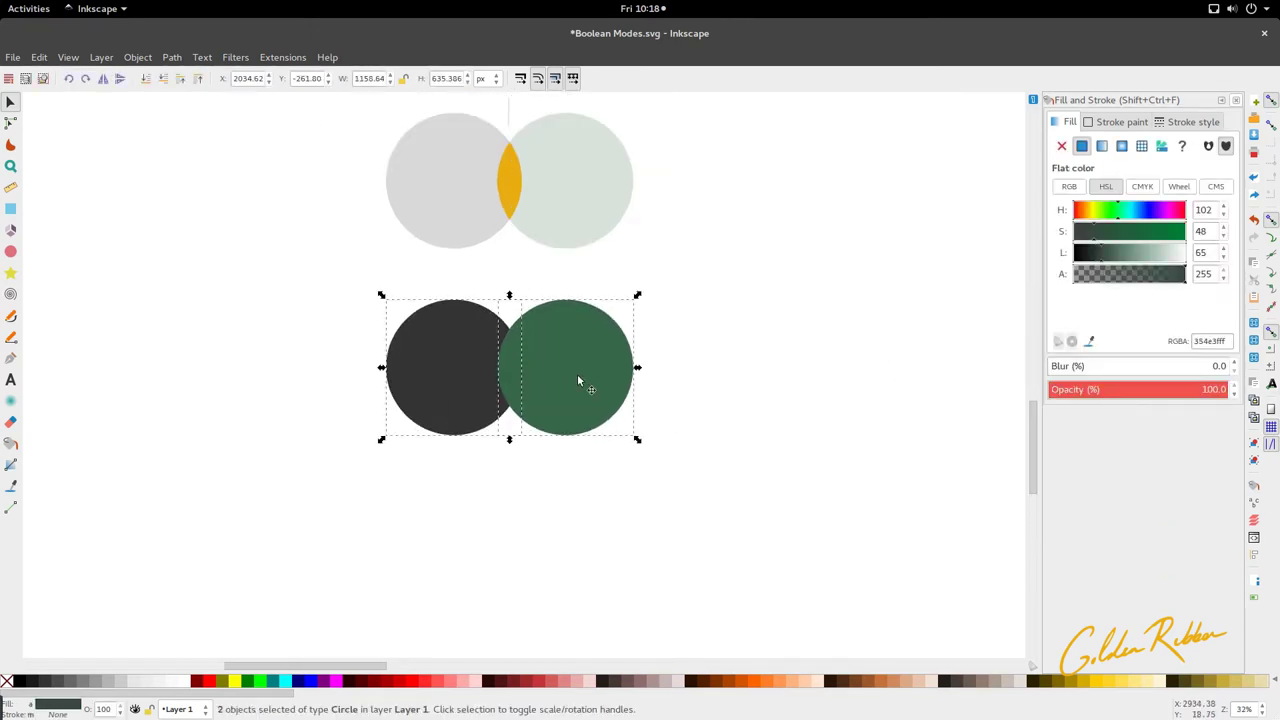
{"action": "left_click", "coordinate": [172, 57]}
{"action": "left_click", "coordinate": [201, 181]}
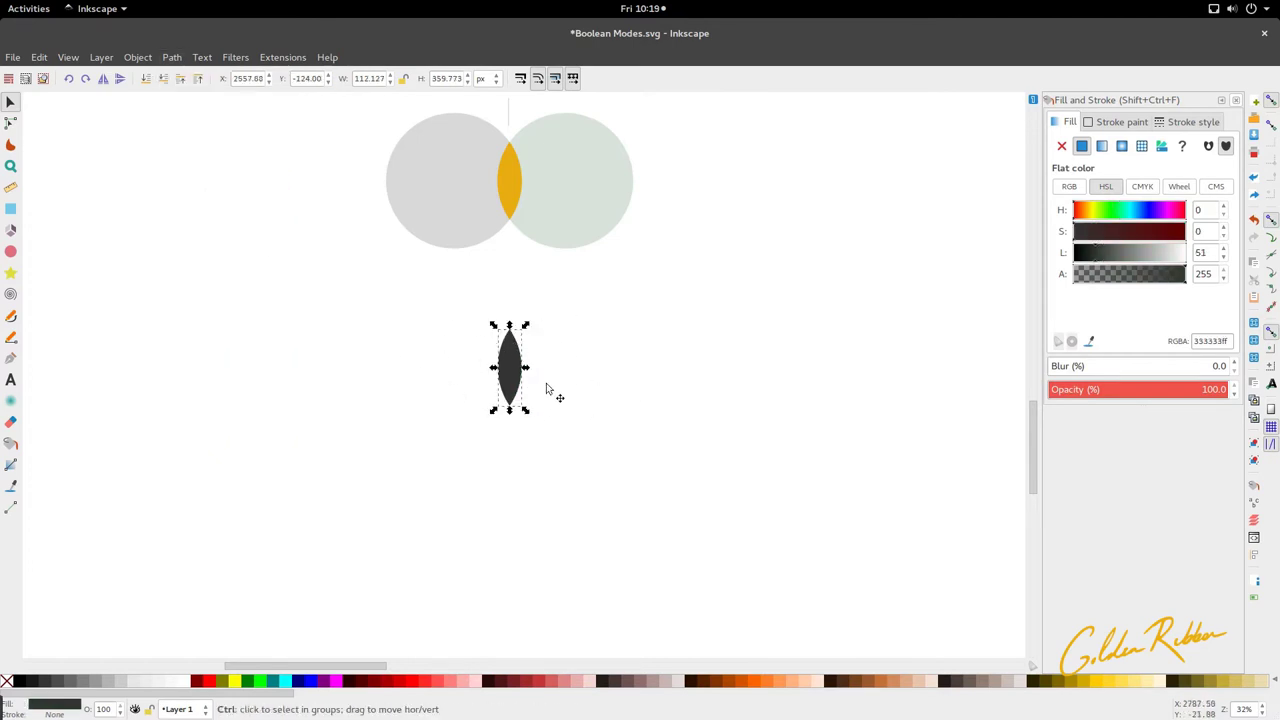
Undo the Intersection, then reselect both circle copies and apply Intersection again.
{"action": "key", "text": "ctrl+z"}
{"action": "left_click", "coordinate": [433, 397]}
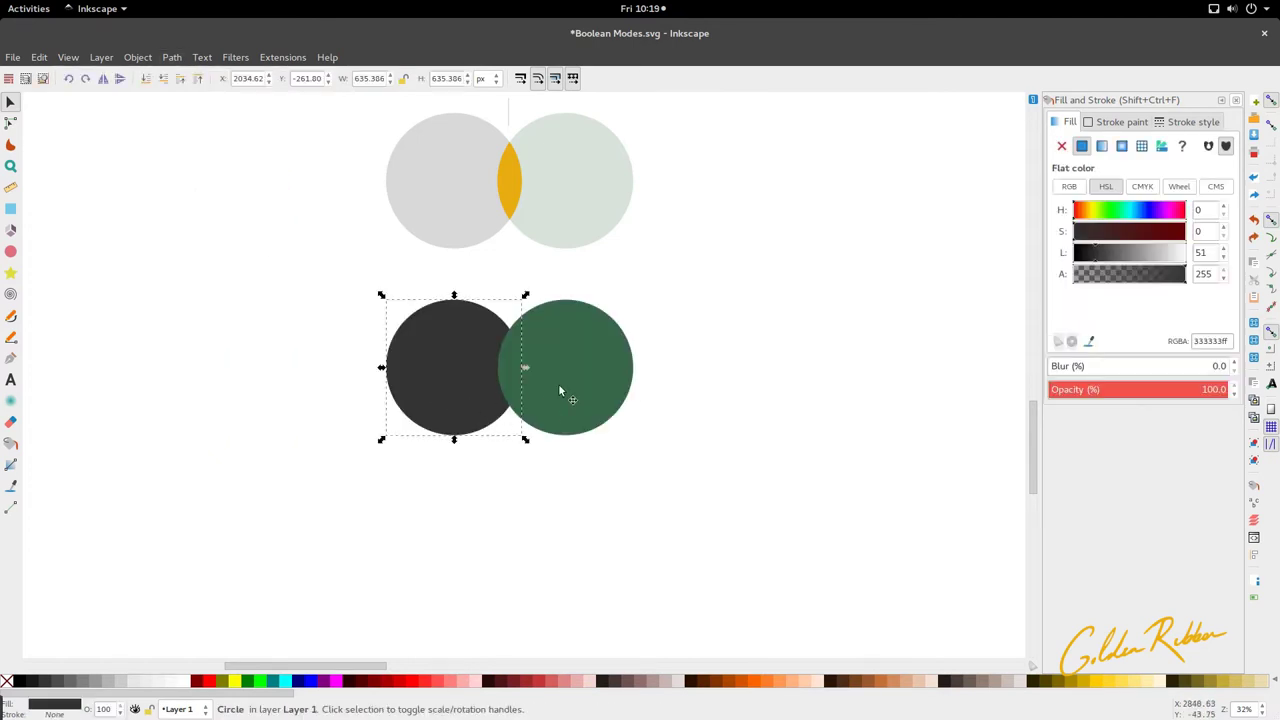
{"action": "mouse_move", "coordinate": [560, 386]}
{"action": "left_mouse_down"}
{"action": "mouse_move", "coordinate": [434, 397]}
{"action": "mouse_move", "coordinate": [566, 385]}
{"action": "left_mouse_up"}
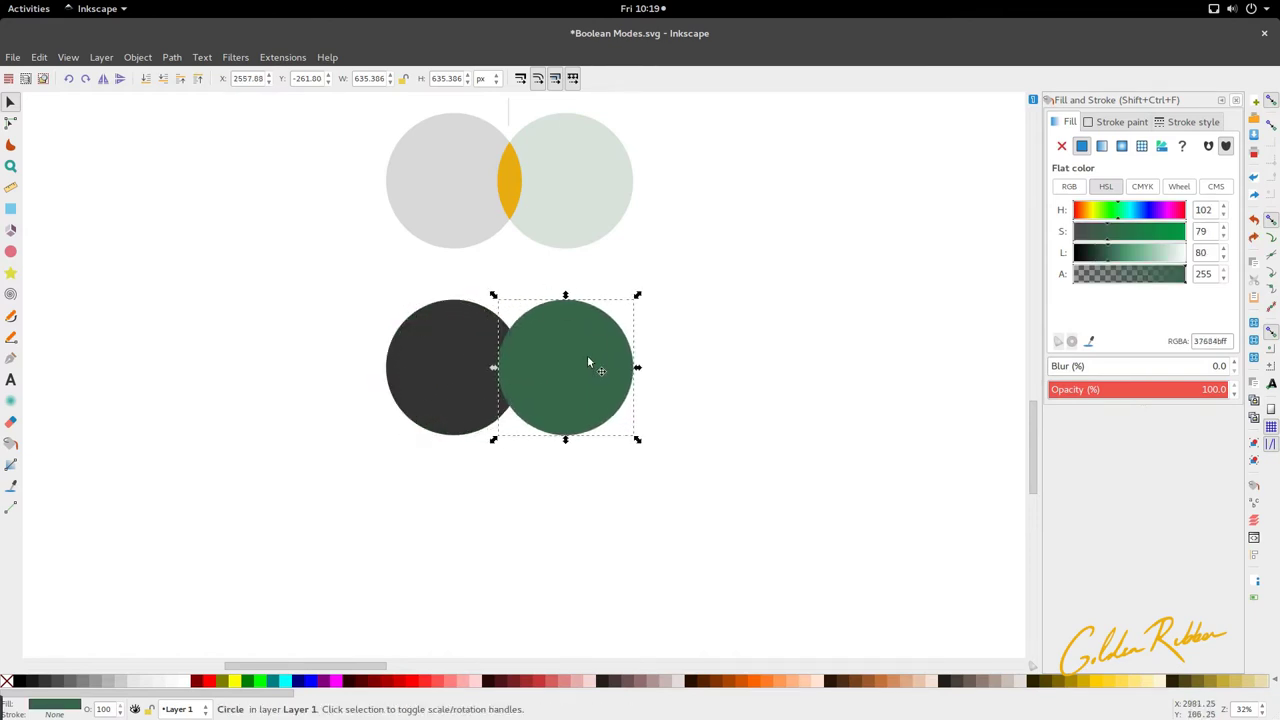
{"action": "left_click", "coordinate": [418, 373], "text": "shift"}
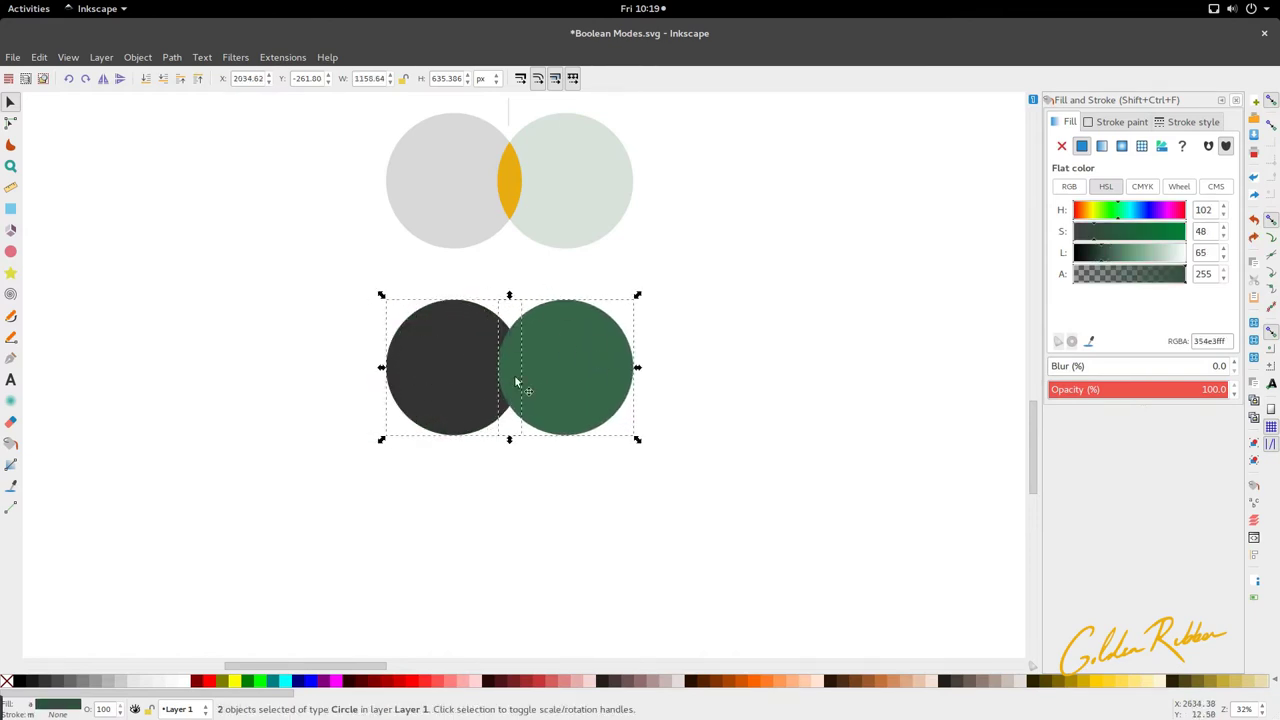
{"action": "left_click", "coordinate": [172, 58]}
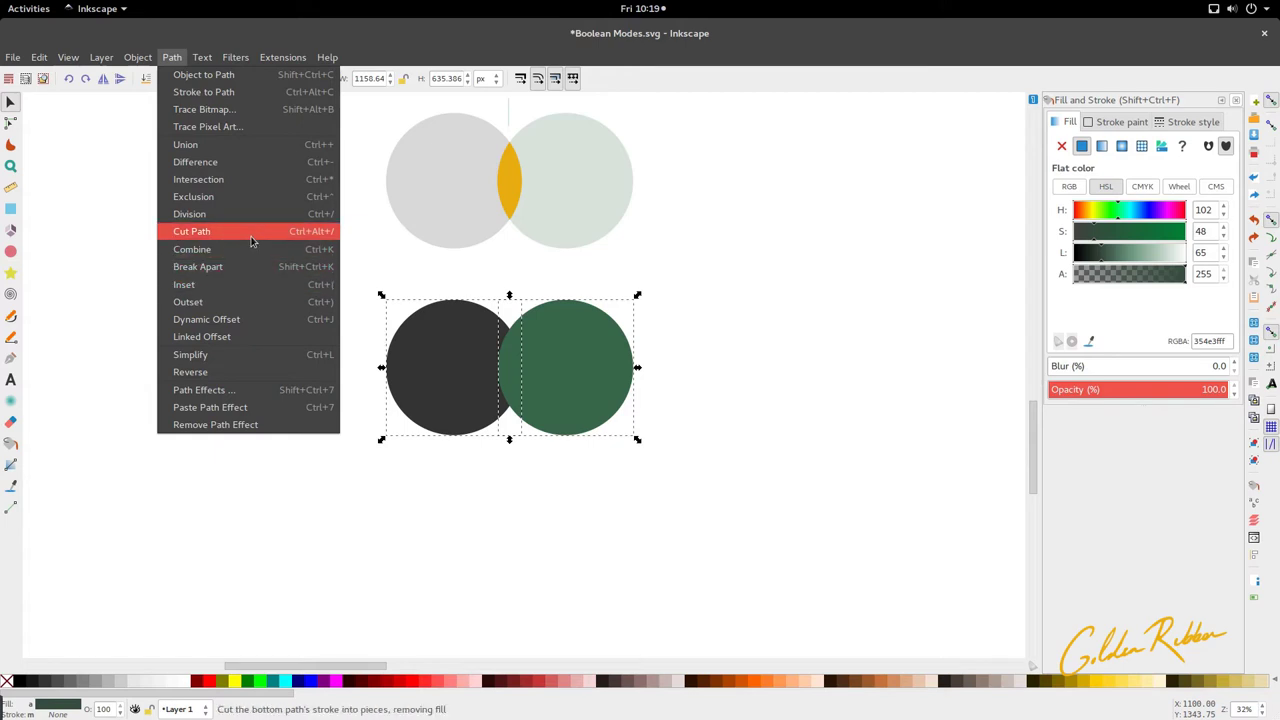
{"action": "left_click", "coordinate": [251, 179]}
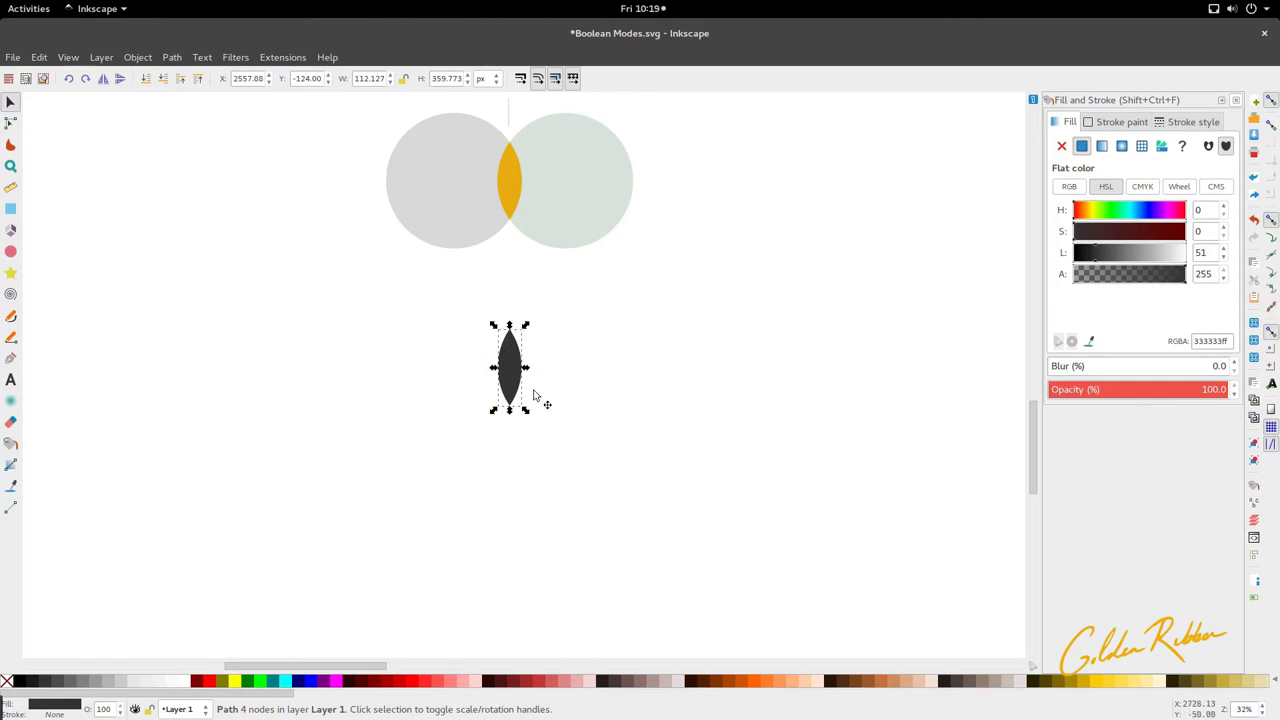
Undo the repeated Intersection and delete both circle copies in the lower row.
{"action": "scroll", "coordinate": [529, 359], "scroll_direction": "down", "scroll_amount": 3, "text": "ctrl"}
{"action": "key", "text": "ctrl+z"}
{"action": "left_click_drag", "start_coordinate": [389, 406], "coordinate": [600, 323]}
{"action": "key", "text": "Delete"}
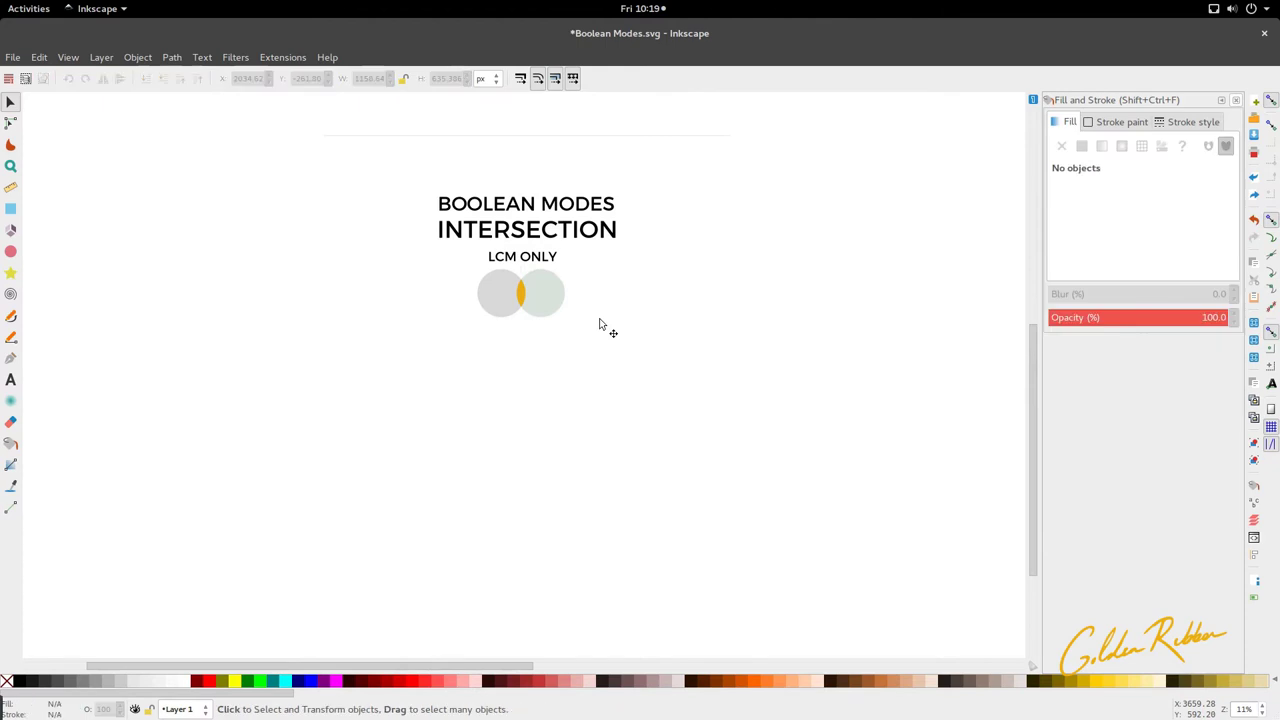
Try to paste a copy of the black shape in the Exclusion section.
{"action": "scroll", "coordinate": [600, 323], "scroll_direction": "up", "scroll_amount": 5}
{"action": "scroll", "coordinate": [600, 323], "scroll_direction": "down", "scroll_amount": 1, "text": "ctrl"}
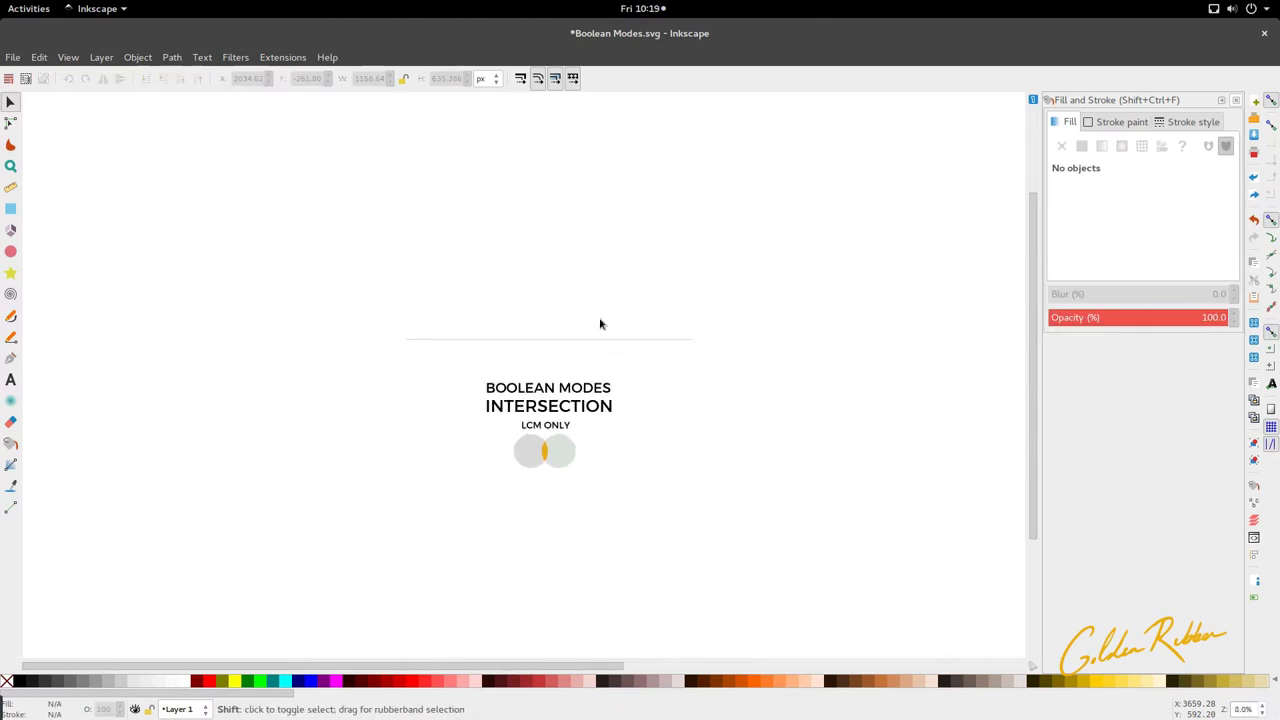
{"action": "scroll", "coordinate": [600, 323], "scroll_direction": "right", "scroll_amount": 5}
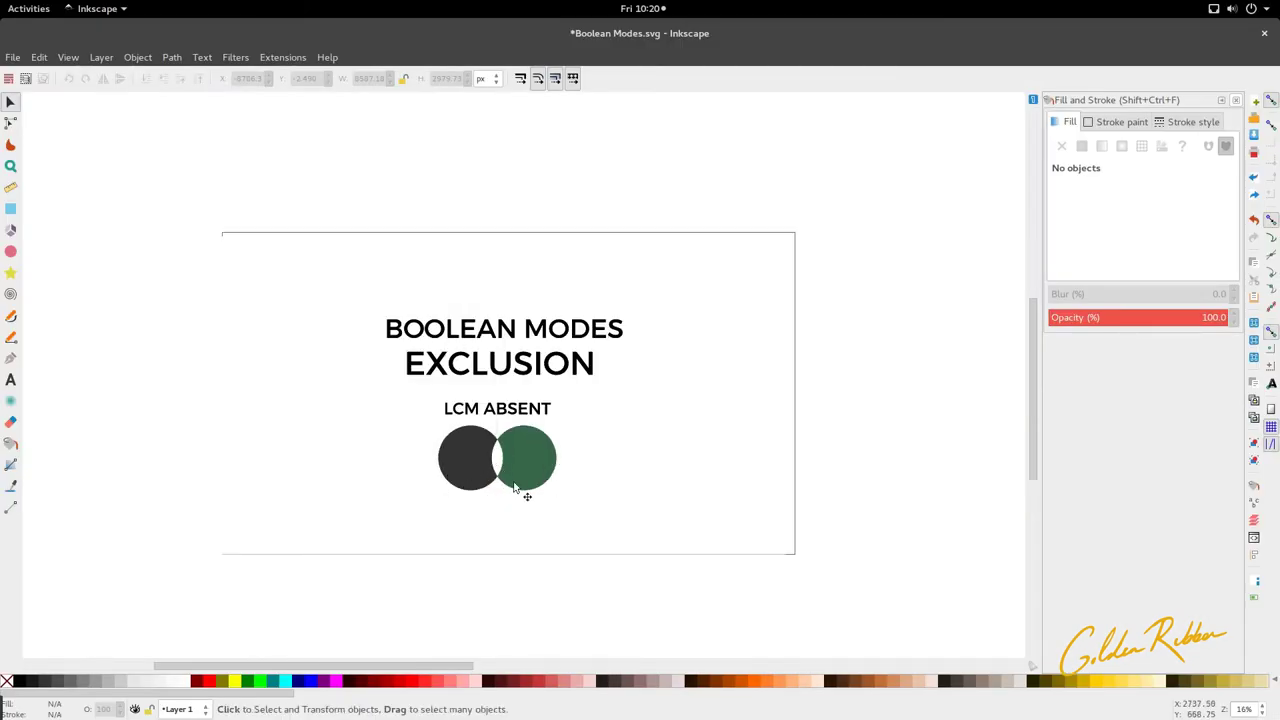
{"action": "scroll", "coordinate": [503, 467], "scroll_direction": "up", "scroll_amount": 2, "text": "ctrl"}
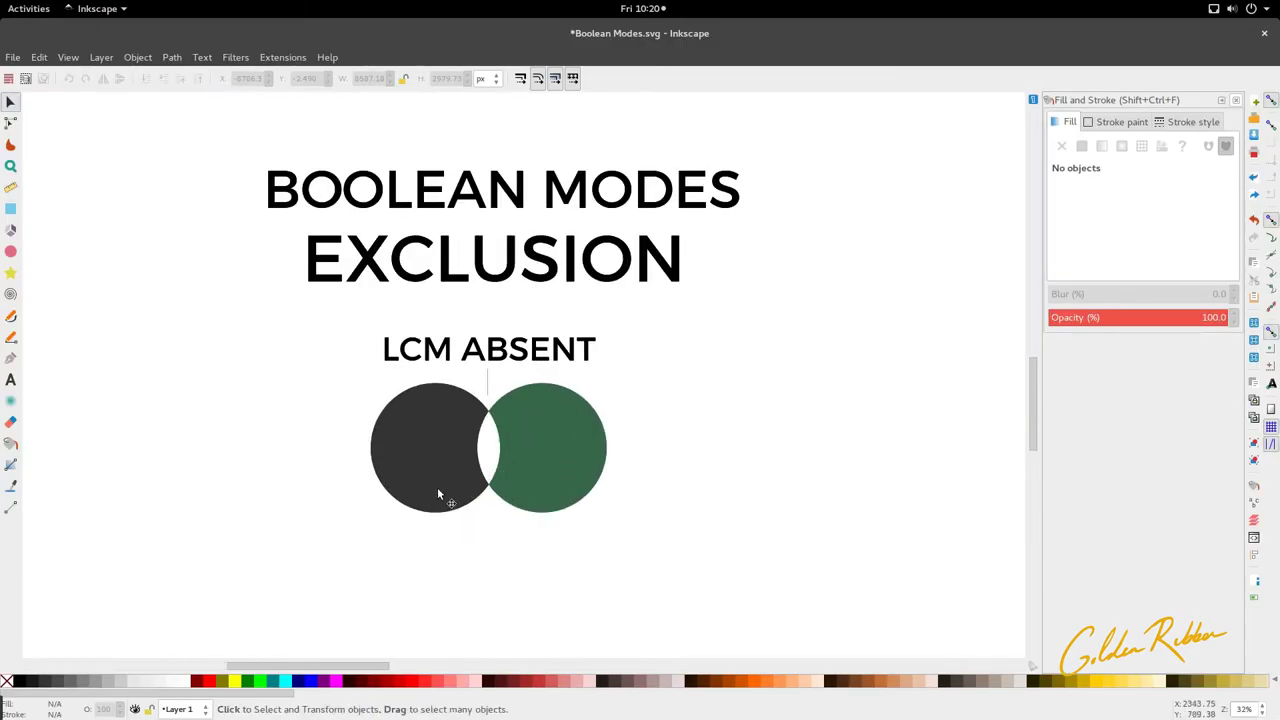
{"action": "left_click", "coordinate": [416, 461]}
{"action": "key", "text": "ctrl+c"}
{"action": "left_click", "coordinate": [524, 453]}
{"action": "scroll", "coordinate": [460, 469], "scroll_direction": "down", "scroll_amount": 1, "text": "ctrl"}
{"action": "key", "text": "ctrl+v"}
{"action": "key", "text": "ctrl+z"}
{"action": "left_click", "coordinate": [542, 459]}
{"action": "scroll", "coordinate": [511, 460], "scroll_direction": "down", "scroll_amount": 4, "text": "ctrl"}
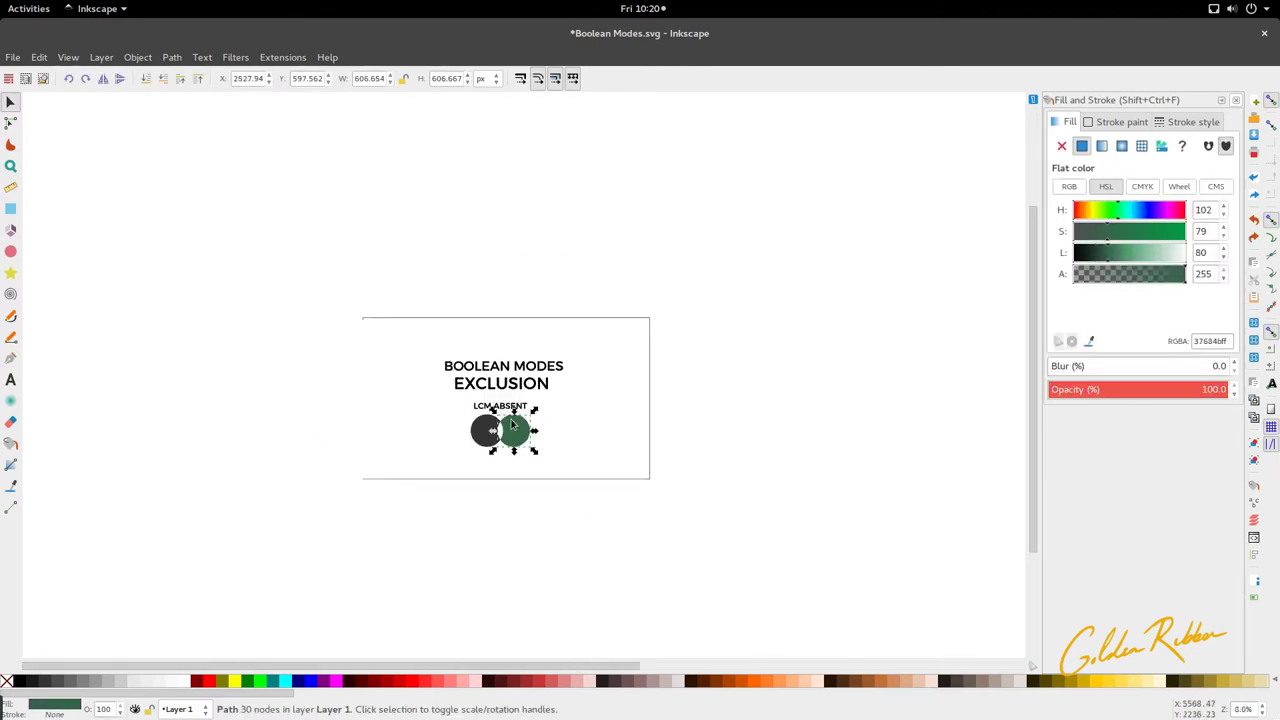
{"action": "scroll", "coordinate": [512, 518], "scroll_direction": "up", "scroll_amount": 4}
{"action": "key", "text": "ctrl+v"}
{"action": "key", "text": "ctrl+z"}
{"action": "scroll", "coordinate": [366, 371], "scroll_direction": "up", "scroll_amount": 1}
{"action": "scroll", "coordinate": [380, 380], "scroll_direction": "down", "scroll_amount": 1}
Duplicate the black and green shapes under the Exclusion heading, move the copies straight down and delete them.
{"action": "left_click", "coordinate": [406, 386], "text": "shift"}
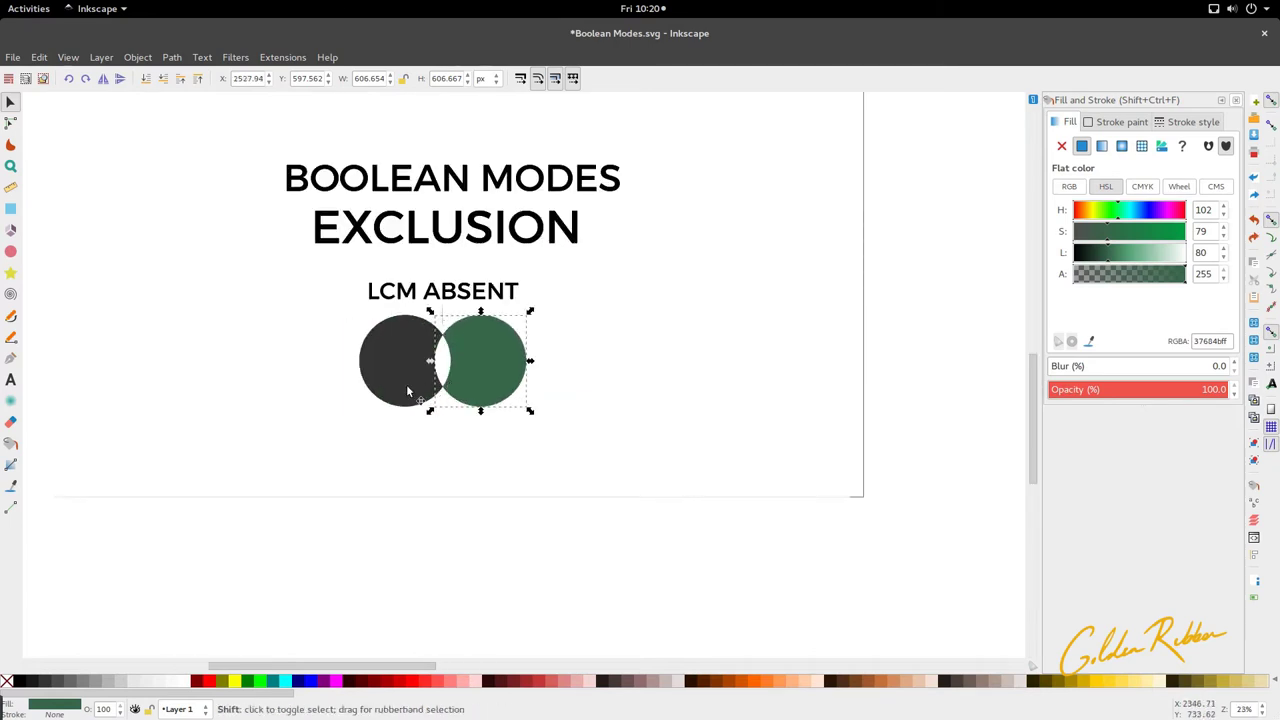
{"action": "key", "text": "ctrl+d"}
{"action": "left_click_drag", "start_coordinate": [407, 390], "coordinate": [407, 489]}
{"action": "key", "text": "ctrl"}
{"action": "key", "text": "Delete"}
Draw a circle about 560 px in diameter directly below the black shape in the Exclusion section.
{"action": "left_click", "coordinate": [414, 386]}
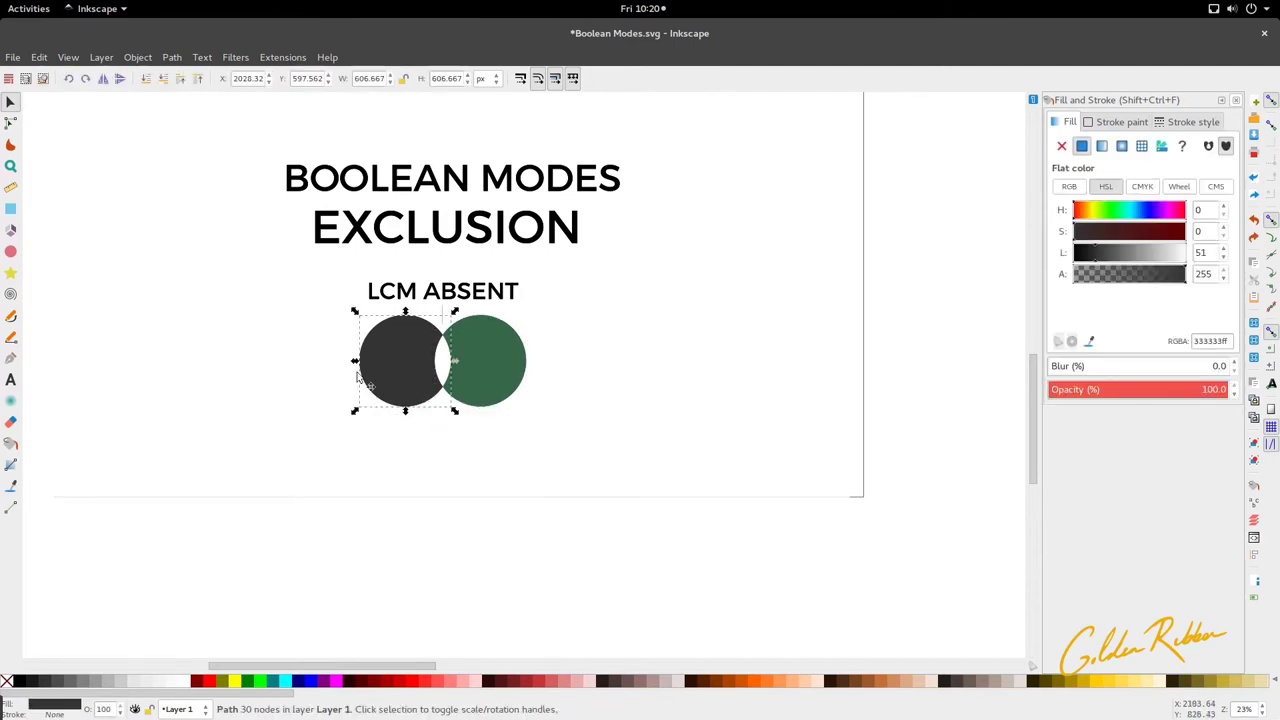
{"action": "key", "text": "e"}
{"action": "mouse_move", "coordinate": [404, 360]}
{"action": "left_mouse_down"}
{"action": "mouse_move", "coordinate": [430, 390]}
{"action": "mouse_move", "coordinate": [418, 388]}
{"action": "mouse_move", "coordinate": [412, 377]}
{"action": "mouse_move", "coordinate": [489, 385]}
{"action": "left_mouse_up"}
{"action": "key", "text": "s"}
Duplicate the new circle and place the copy below the green shape so the two circles' edges overlap.
{"action": "key", "text": "ctrl+d"}
{"action": "left_click", "coordinate": [413, 378], "text": "shift"}
{"action": "left_click_drag", "start_coordinate": [413, 378], "coordinate": [413, 470]}
{"action": "left_click", "coordinate": [414, 530]}
Fill the two lower circles with the colours sampled from the black and green shapes above them.
{"action": "left_click", "coordinate": [409, 443]}
{"action": "key", "text": "d"}
{"action": "left_click", "coordinate": [400, 360]}
{"action": "key", "text": "s"}
{"action": "left_click", "coordinate": [478, 415]}
{"action": "key", "text": "d"}
{"action": "left_click", "coordinate": [480, 358]}
{"action": "key", "text": "s"}
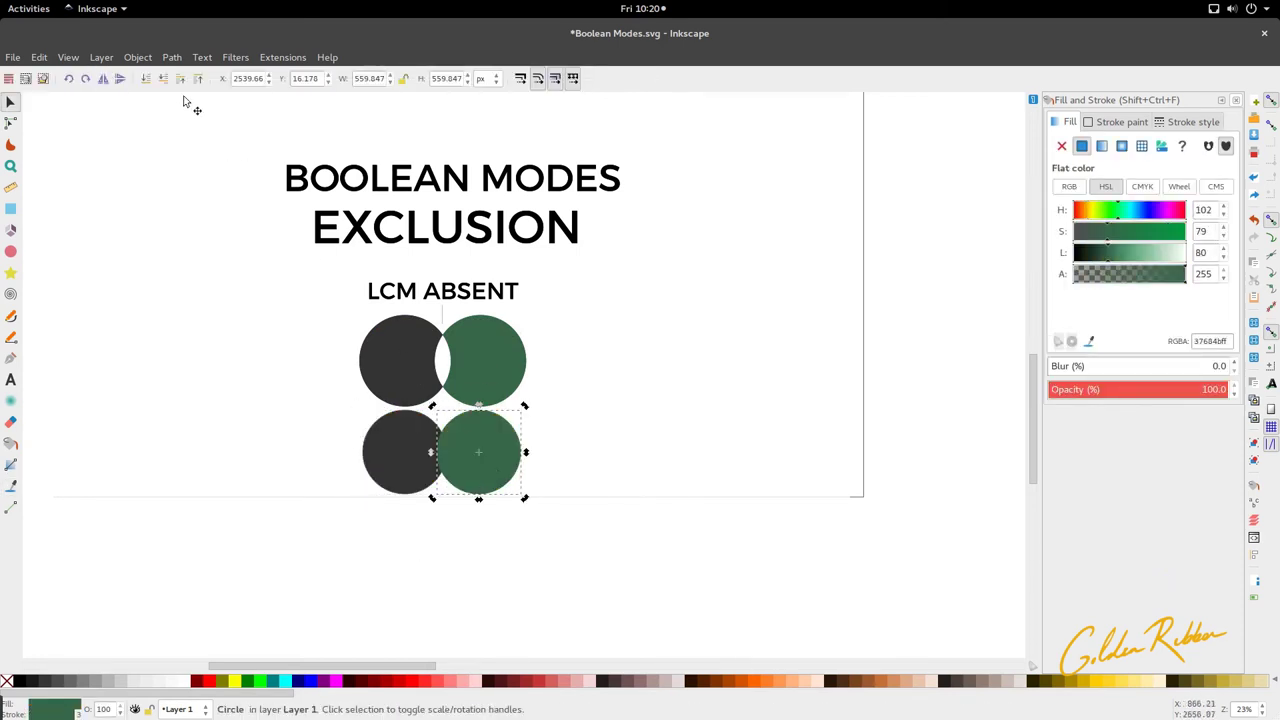
Stack the lower black circle in front of the lower green circle and select both circles.
{"action": "left_click", "coordinate": [380, 506]}
{"action": "scroll", "coordinate": [431, 448], "scroll_direction": "up", "scroll_amount": 2, "text": "ctrl"}
{"action": "scroll", "coordinate": [432, 455], "scroll_direction": "down", "scroll_amount": 2}
{"action": "left_click", "coordinate": [414, 503]}
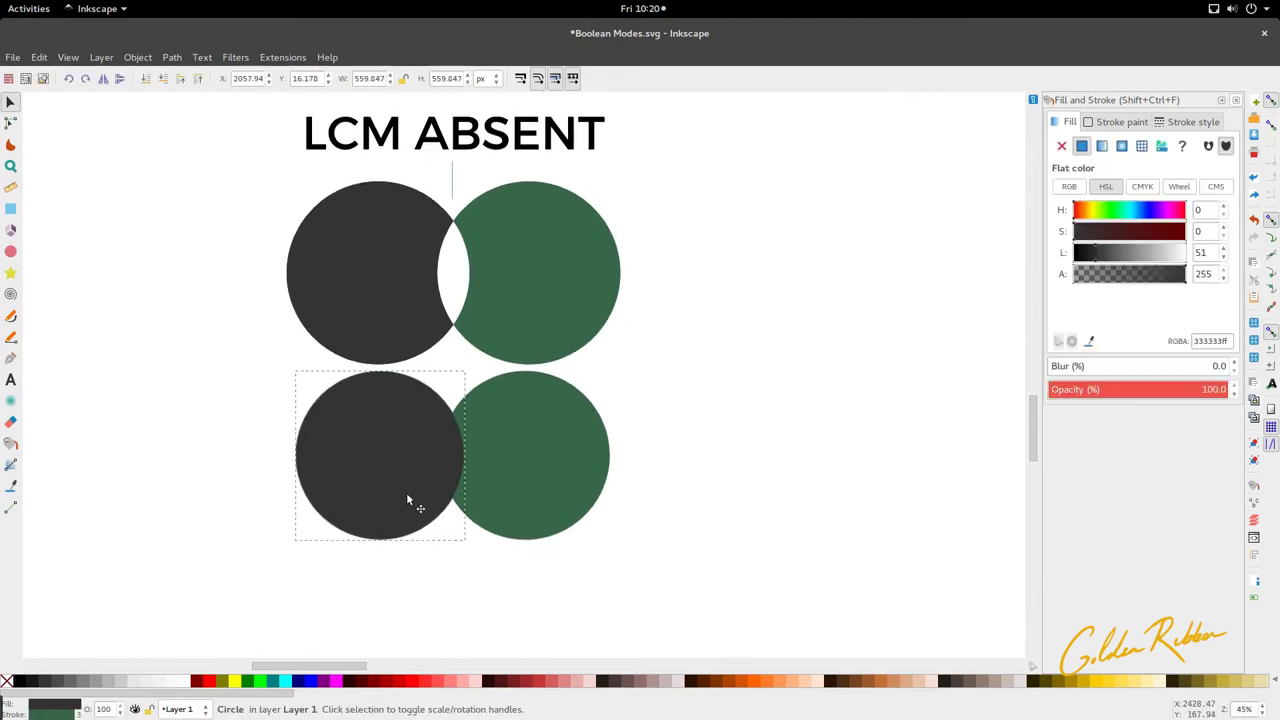
{"action": "scroll", "coordinate": [498, 487], "scroll_direction": "down", "scroll_amount": 2, "text": "ctrl"}
{"action": "left_click", "coordinate": [498, 485], "text": "shift"}
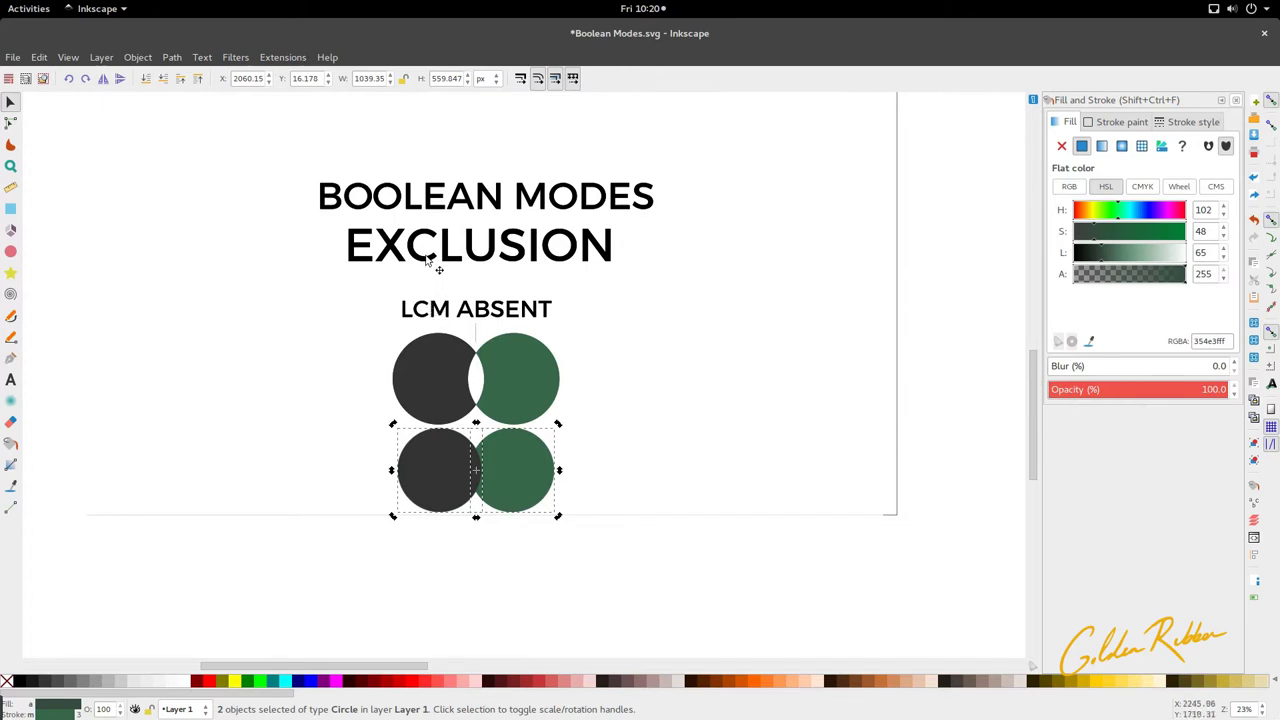
Apply the Exclusion operation to the two selected overlapping circles in the lower row.
{"action": "scroll", "coordinate": [493, 480], "scroll_direction": "up", "scroll_amount": 3, "text": "ctrl"}
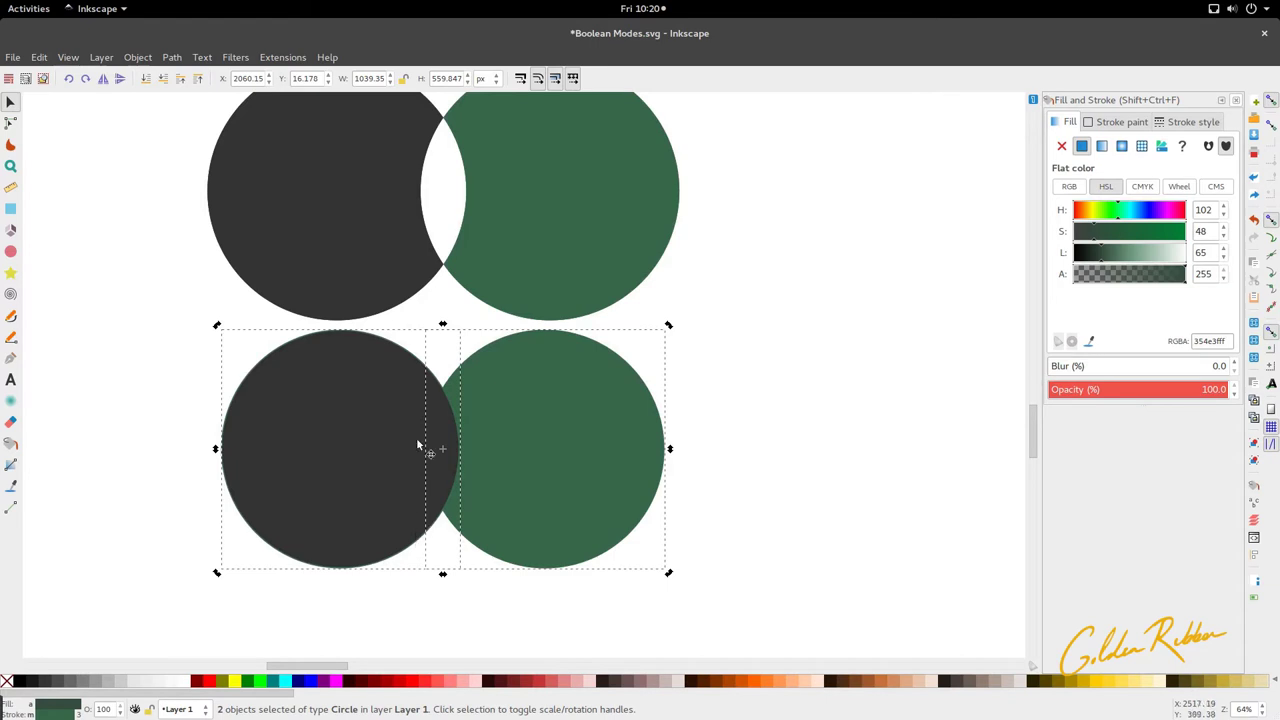
{"action": "scroll", "coordinate": [444, 383], "scroll_direction": "down", "scroll_amount": 3, "text": "ctrl"}
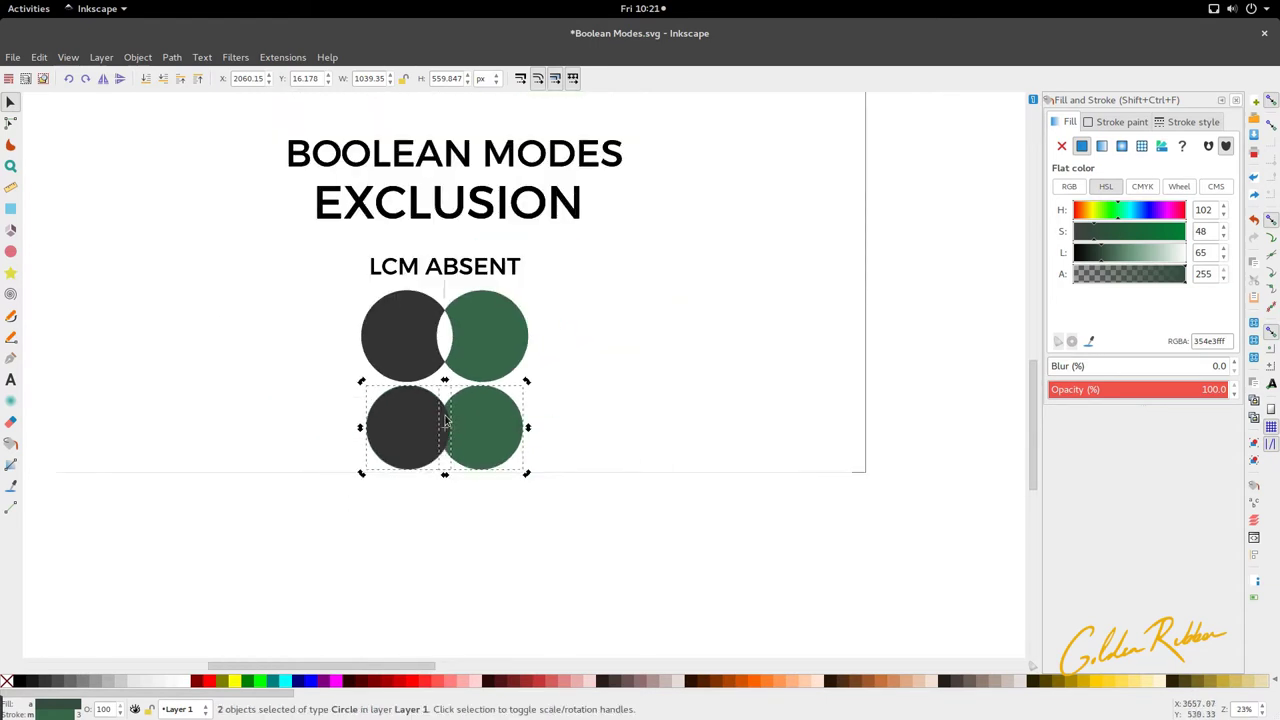
{"action": "scroll", "coordinate": [445, 416], "scroll_direction": "up", "scroll_amount": 2, "text": "ctrl"}
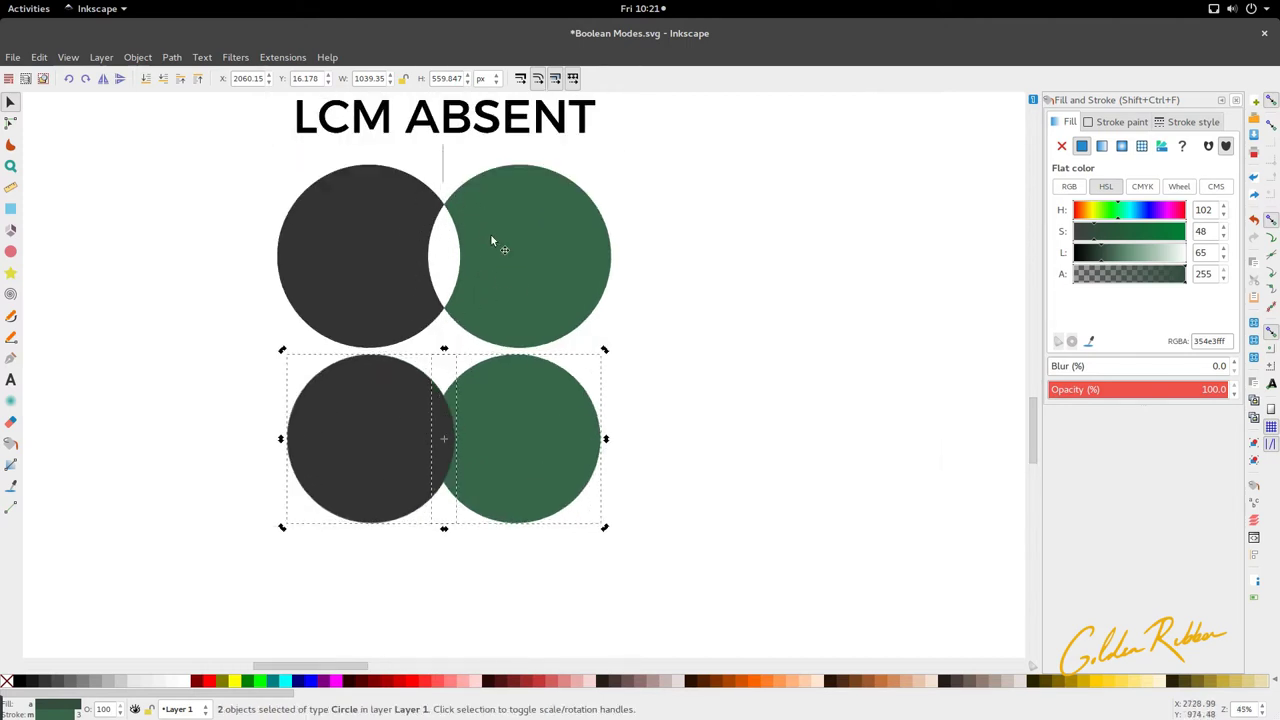
{"action": "scroll", "coordinate": [508, 275], "scroll_direction": "down", "scroll_amount": 1}
{"action": "scroll", "coordinate": [443, 404], "scroll_direction": "up", "scroll_amount": 1, "text": "ctrl"}
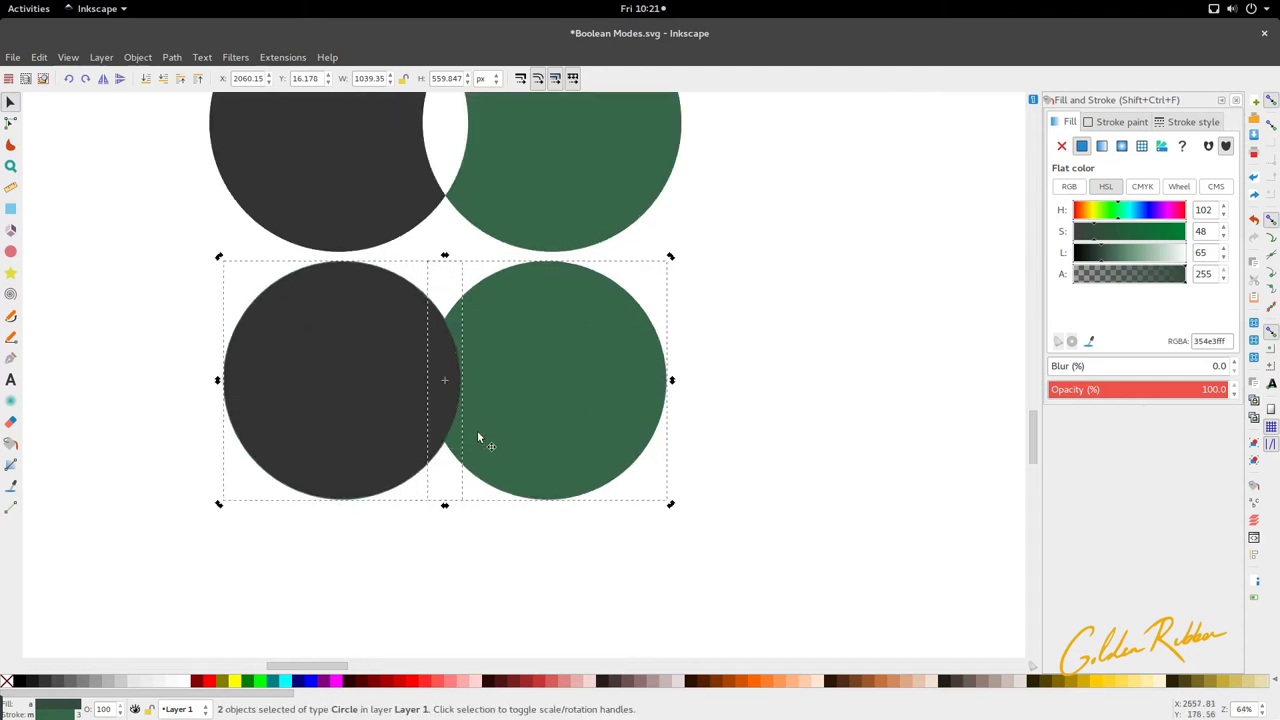
{"action": "scroll", "coordinate": [455, 337], "scroll_direction": "down", "scroll_amount": 2, "text": "ctrl"}
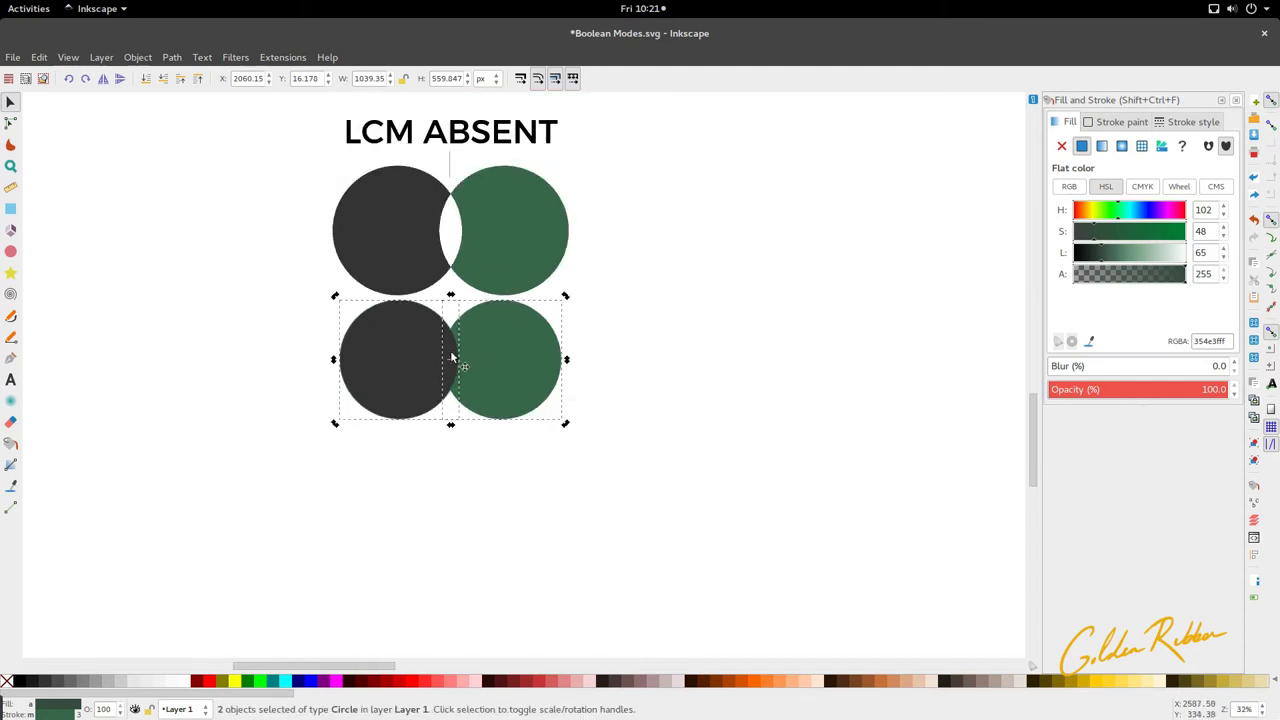
{"action": "left_click", "coordinate": [170, 58]}
{"action": "left_click", "coordinate": [207, 196]}
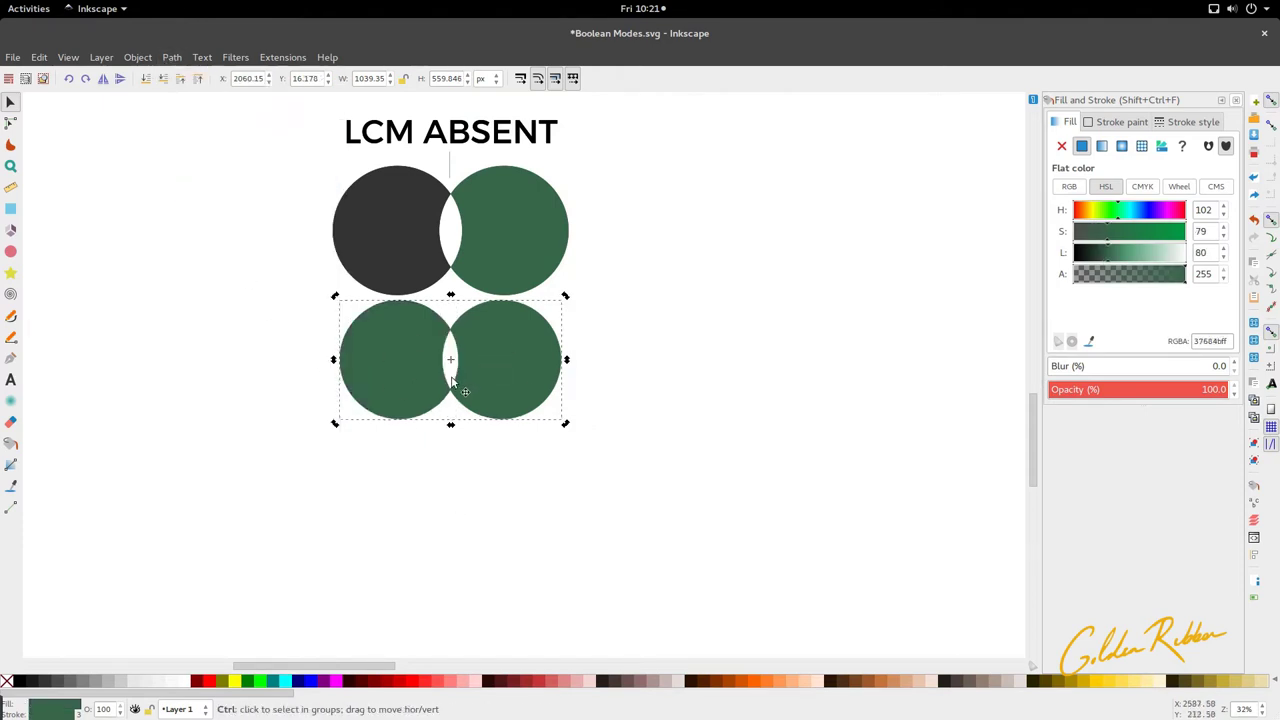
Examine the nodes and shape of the lower excluded path against the black and green example above it.
{"action": "scroll", "coordinate": [451, 371], "scroll_direction": "up", "scroll_amount": 1, "text": "ctrl"}
{"action": "key", "text": "n"}
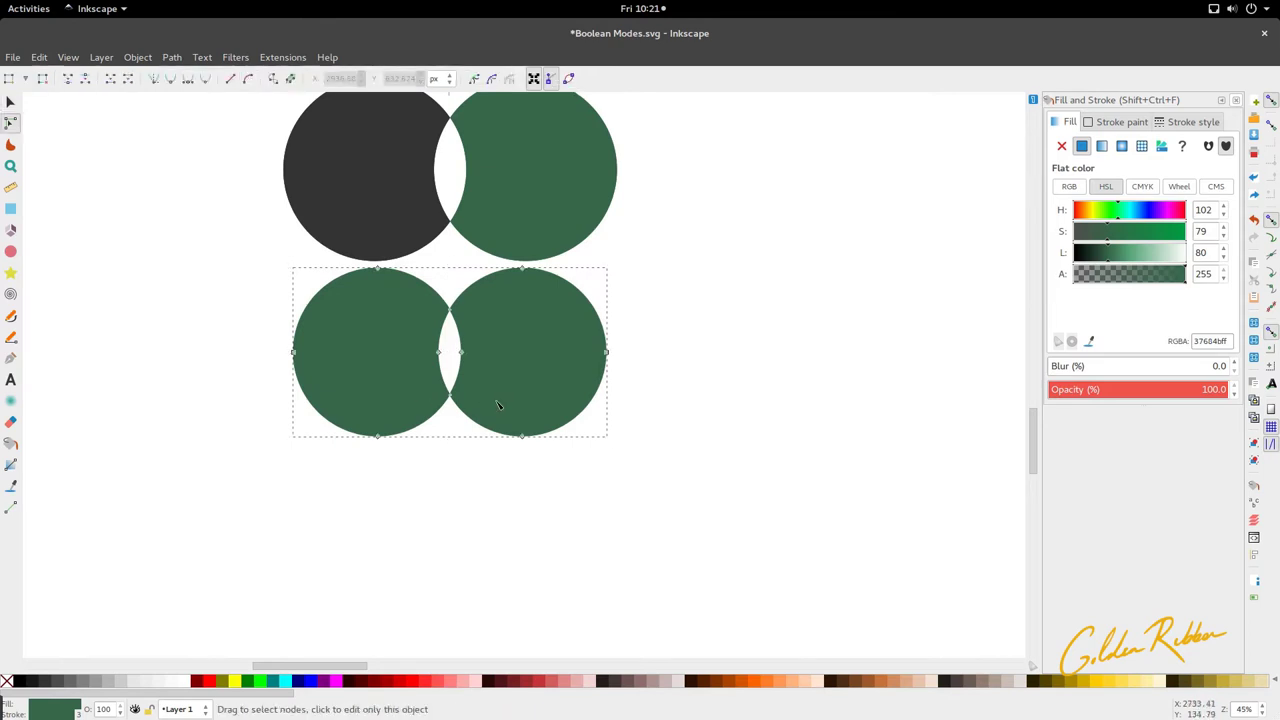
{"action": "left_click_drag", "start_coordinate": [268, 472], "coordinate": [652, 268]}
{"action": "left_click", "coordinate": [631, 349]}
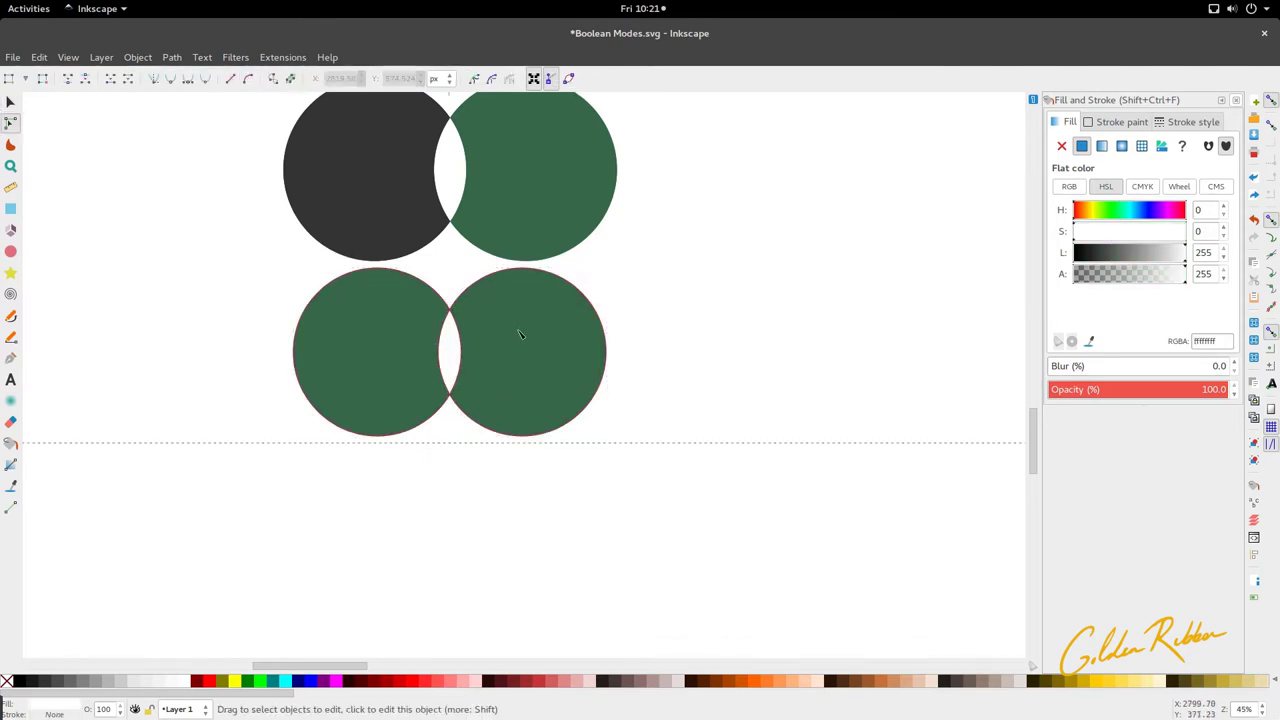
{"action": "left_click", "coordinate": [403, 332]}
{"action": "key", "text": "s"}
{"action": "scroll", "coordinate": [463, 346], "scroll_direction": "down", "scroll_amount": 2}
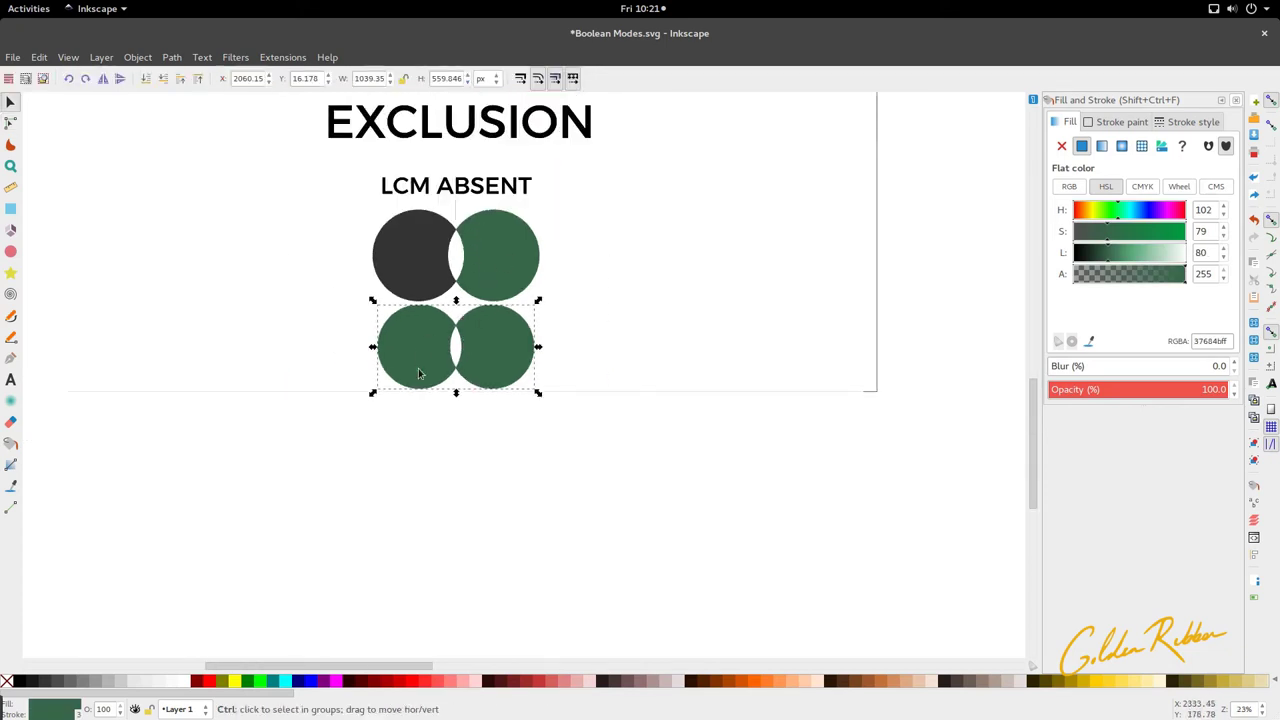
{"action": "scroll", "coordinate": [420, 354], "scroll_direction": "up", "scroll_amount": 2}
{"action": "scroll", "coordinate": [447, 358], "scroll_direction": "up", "scroll_amount": 1}
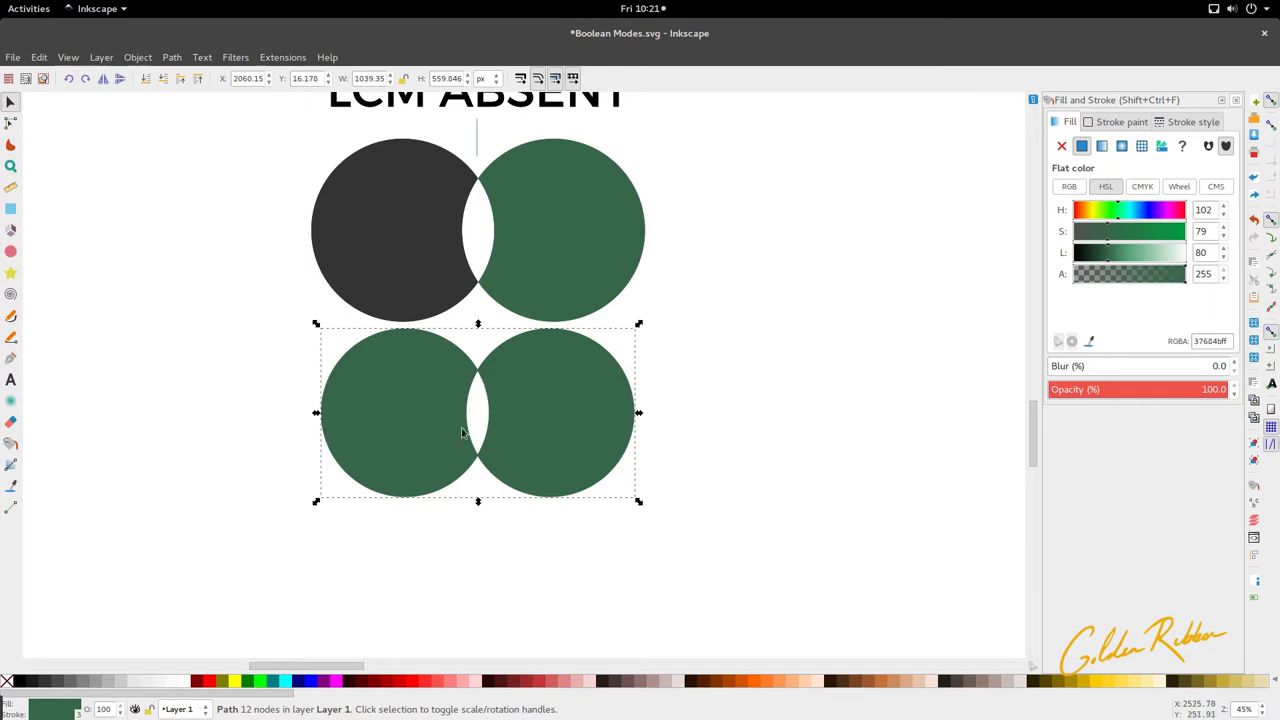
{"action": "scroll", "coordinate": [494, 421], "scroll_direction": "down", "scroll_amount": 2}
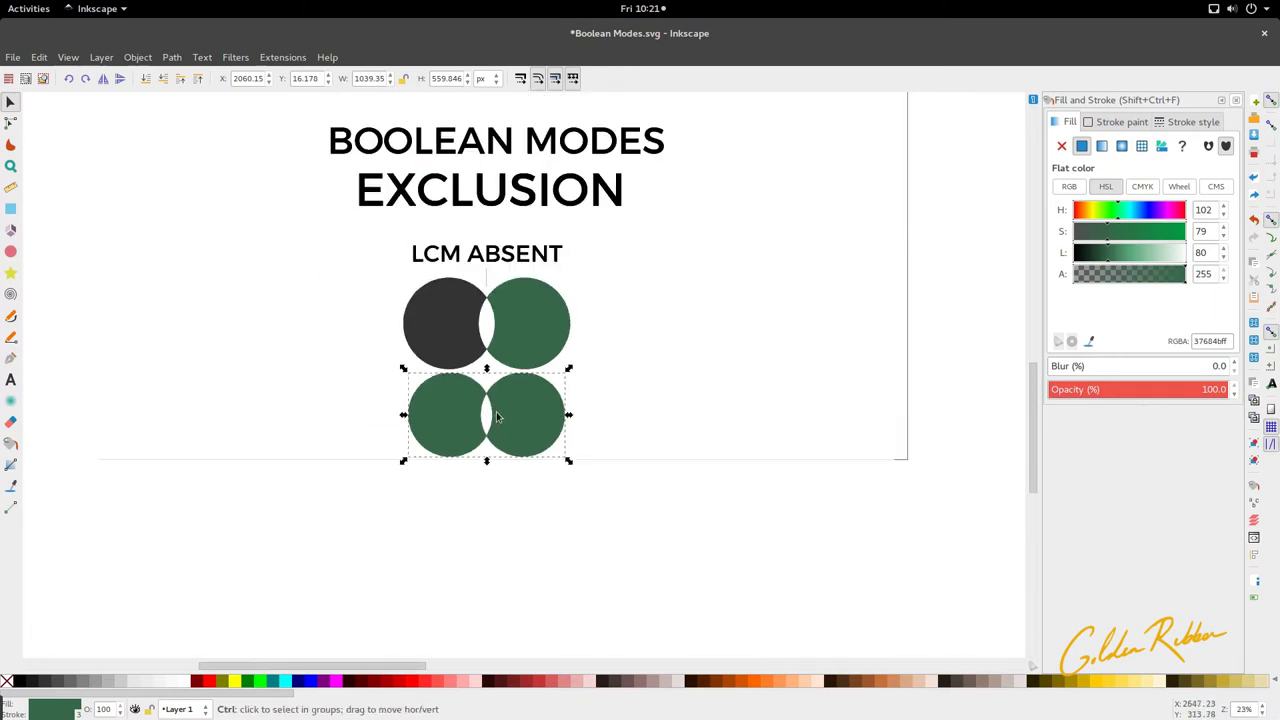
Undo the Exclusion of the two lower circles.
{"action": "key", "text": "ctrl+z"}
{"action": "scroll", "coordinate": [496, 411], "scroll_direction": "down", "scroll_amount": 2}
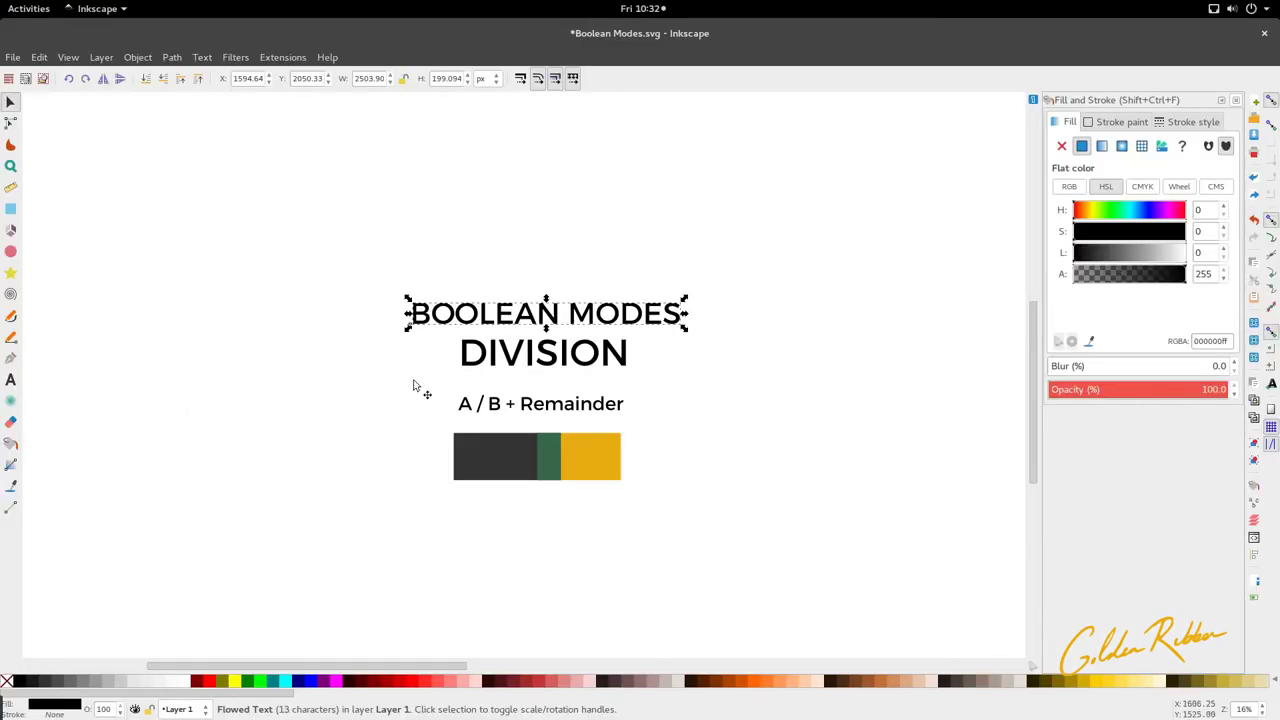
Examine the Division slide's heading, the A / B + Remainder formula and the black, green and yellow shapes.
{"action": "scroll", "coordinate": [449, 423], "scroll_direction": "up", "scroll_amount": 1}
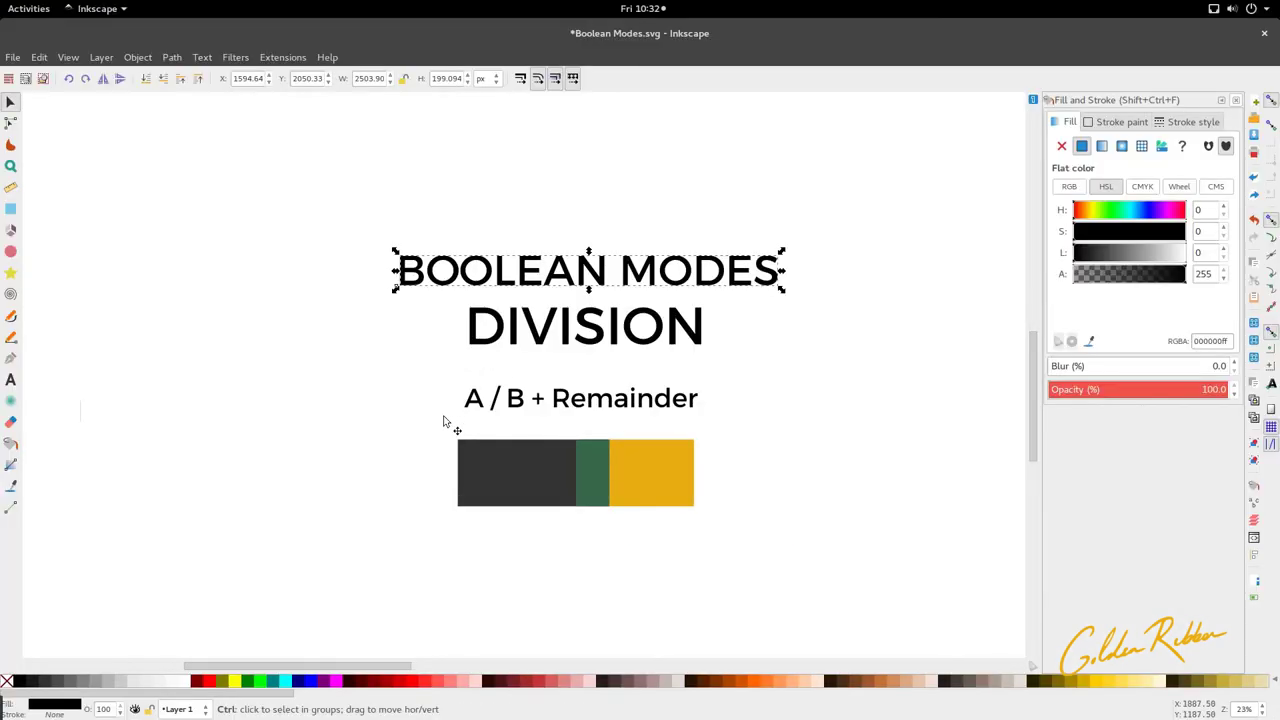
{"action": "left_click", "coordinate": [451, 420]}
{"action": "scroll", "coordinate": [482, 382], "scroll_direction": "down", "scroll_amount": 2}
{"action": "scroll", "coordinate": [494, 448], "scroll_direction": "up", "scroll_amount": 3}
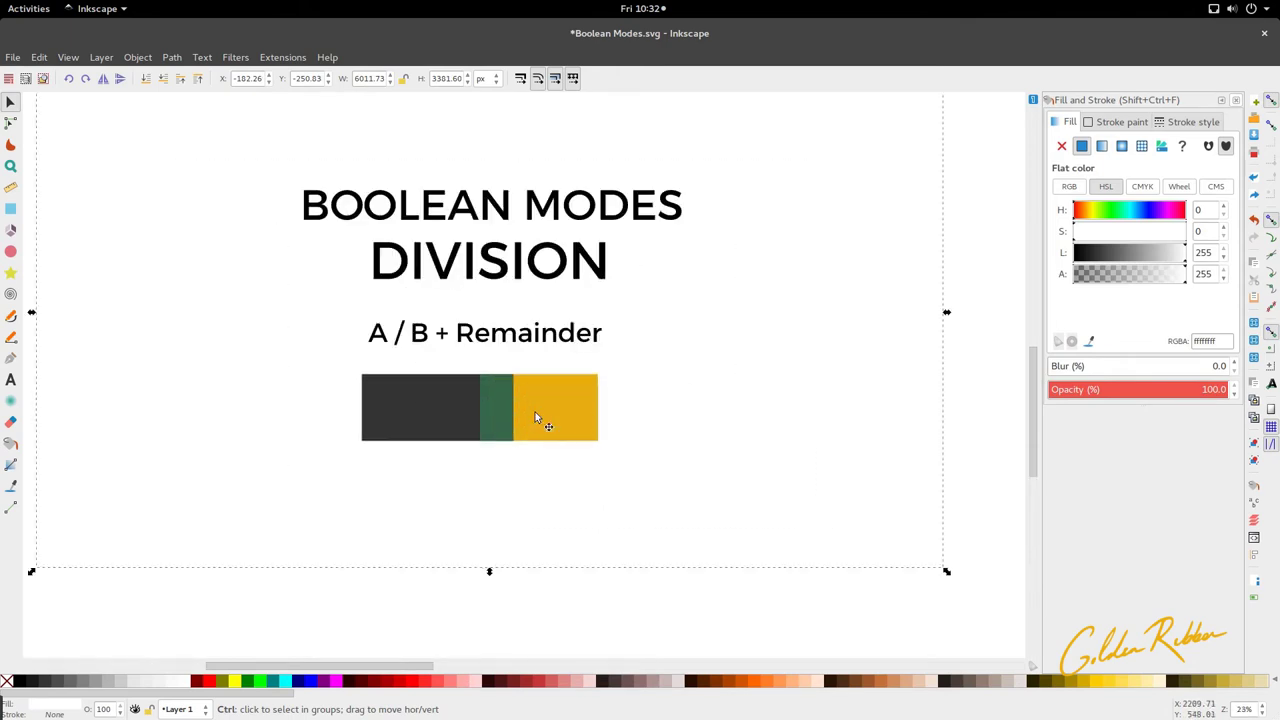
{"action": "left_click", "coordinate": [384, 338]}
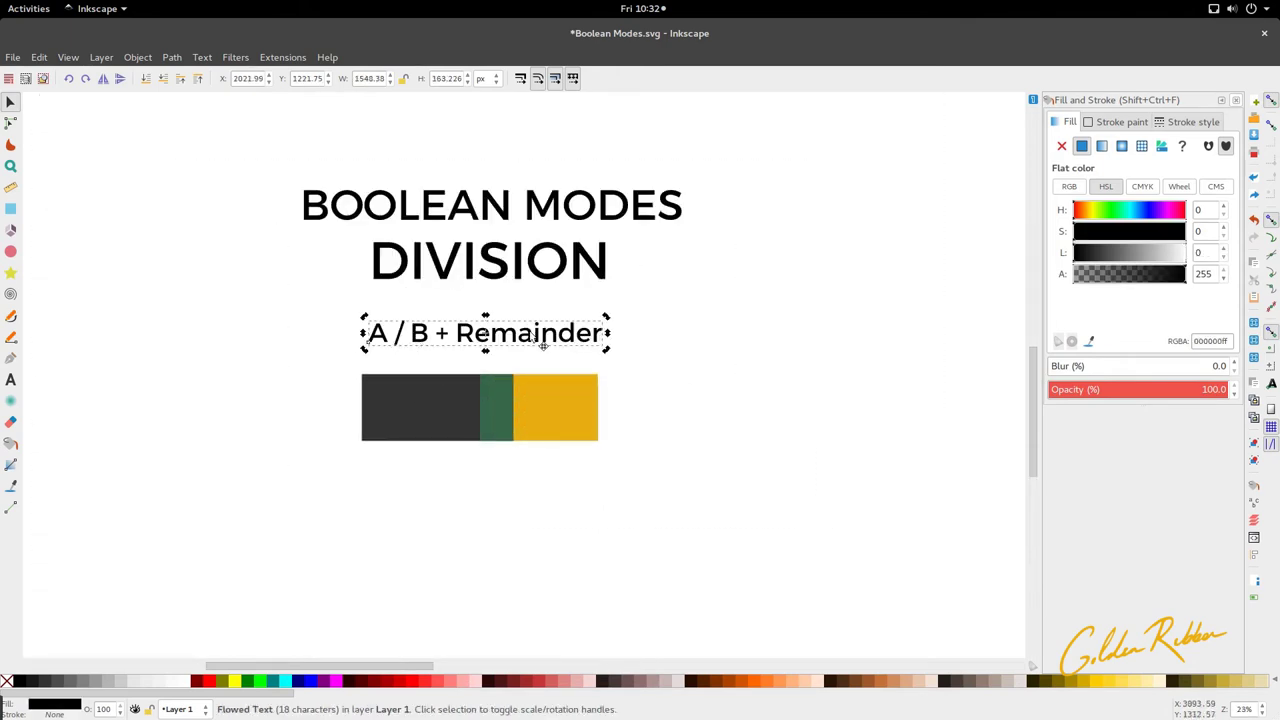
{"action": "left_click", "coordinate": [536, 419]}
{"action": "scroll", "coordinate": [449, 437], "scroll_direction": "down", "scroll_amount": 2}
{"action": "scroll", "coordinate": [475, 420], "scroll_direction": "up", "scroll_amount": 2}
{"action": "scroll", "coordinate": [476, 423], "scroll_direction": "left", "scroll_amount": 2}
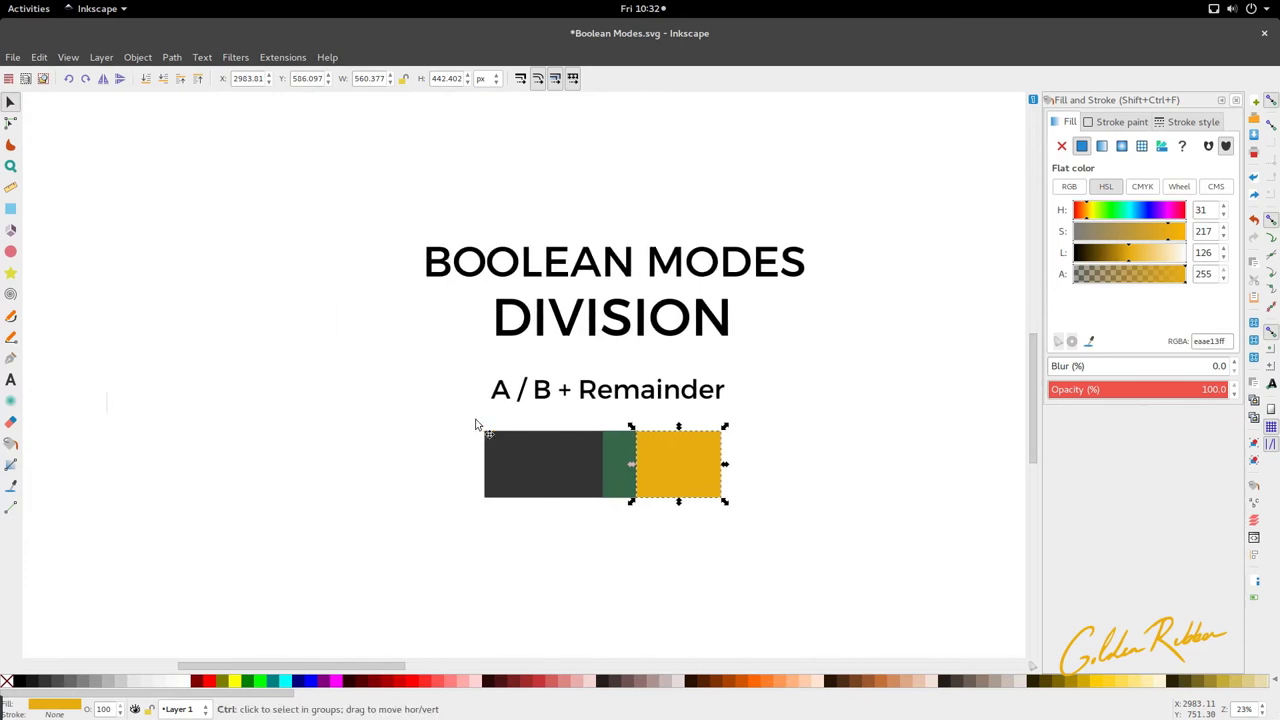
{"action": "scroll", "coordinate": [476, 423], "scroll_direction": "down", "scroll_amount": 3}
{"action": "scroll", "coordinate": [476, 423], "scroll_direction": "up", "scroll_amount": 2}
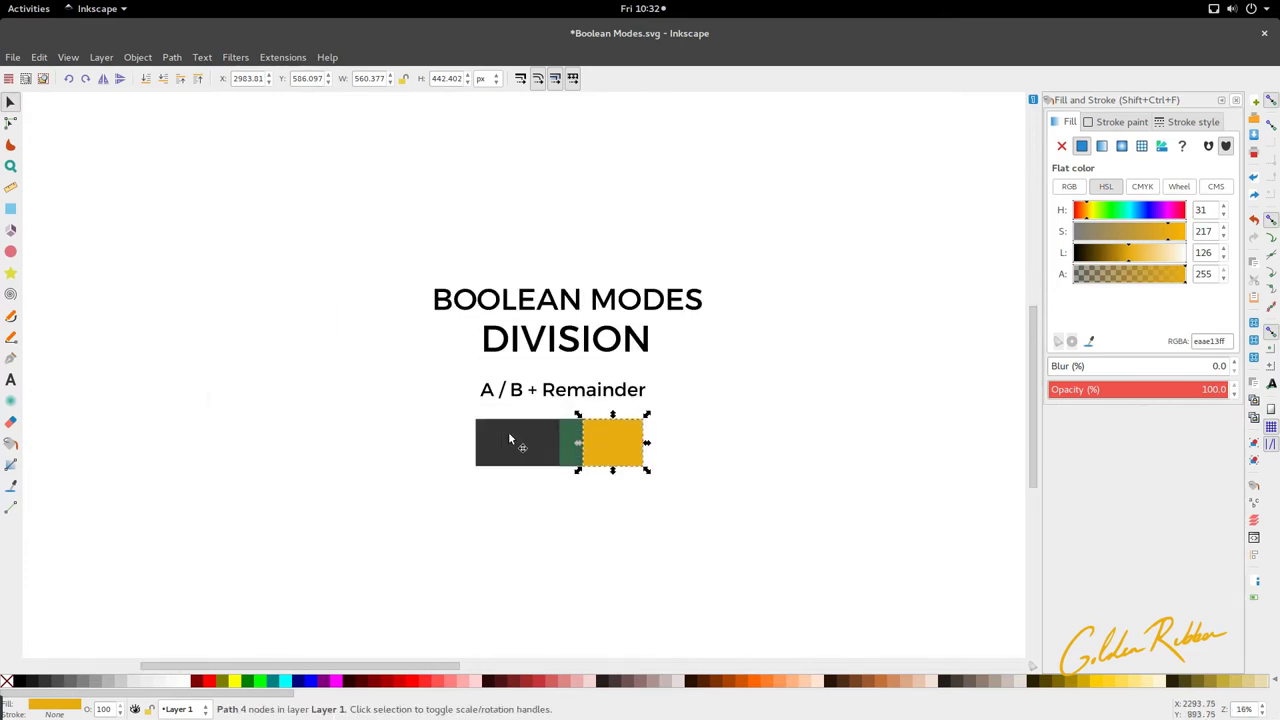
{"action": "left_click", "coordinate": [514, 440]}
{"action": "left_click", "coordinate": [561, 441], "text": "shift"}
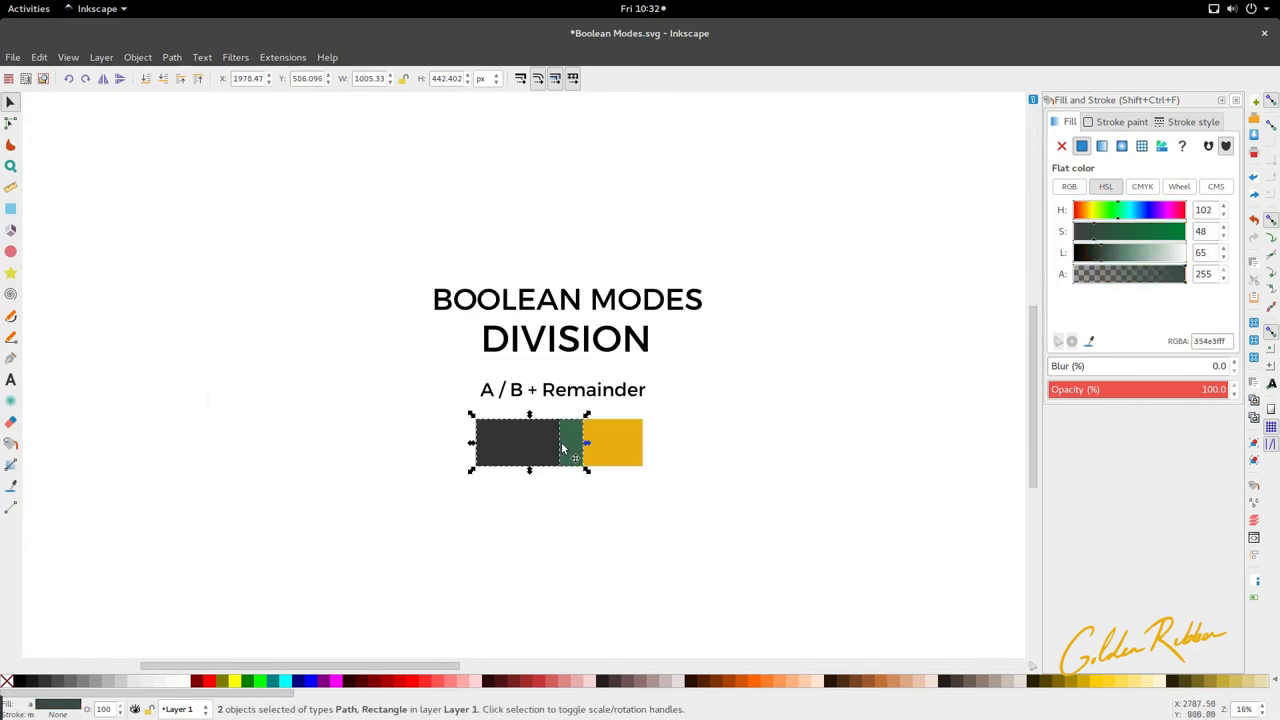
{"action": "left_click", "coordinate": [565, 482]}
{"action": "scroll", "coordinate": [481, 392], "scroll_direction": "down", "scroll_amount": 2}
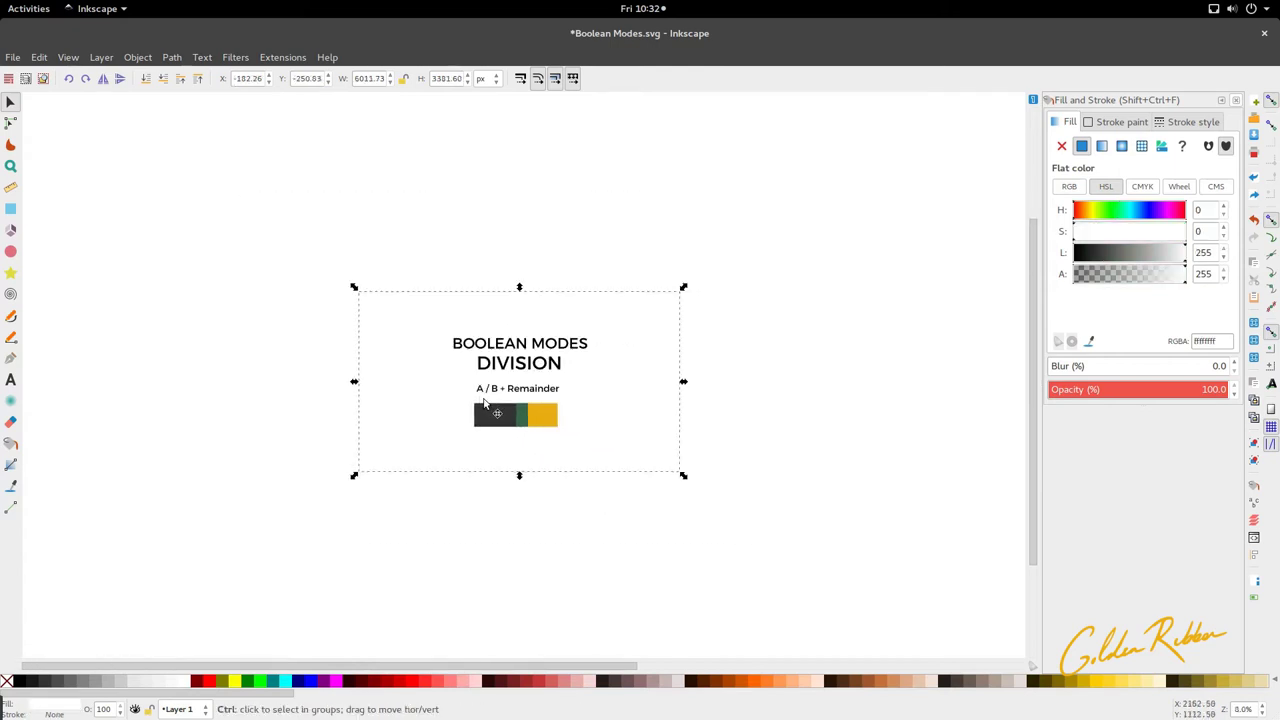
{"action": "scroll", "coordinate": [481, 392], "scroll_direction": "up", "scroll_amount": 4}
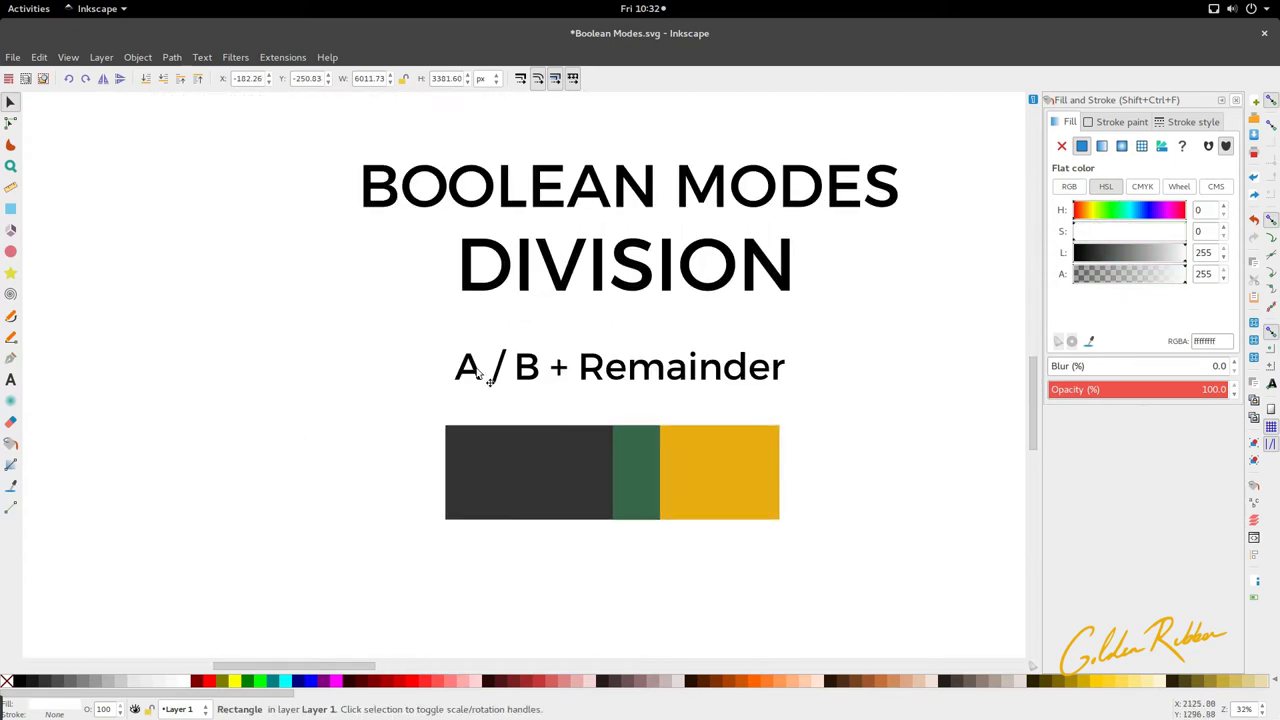
Add the example "3/2 = 1 r 1" after "A / B + Remainder" in the formula text.
{"action": "left_click", "coordinate": [533, 380]}
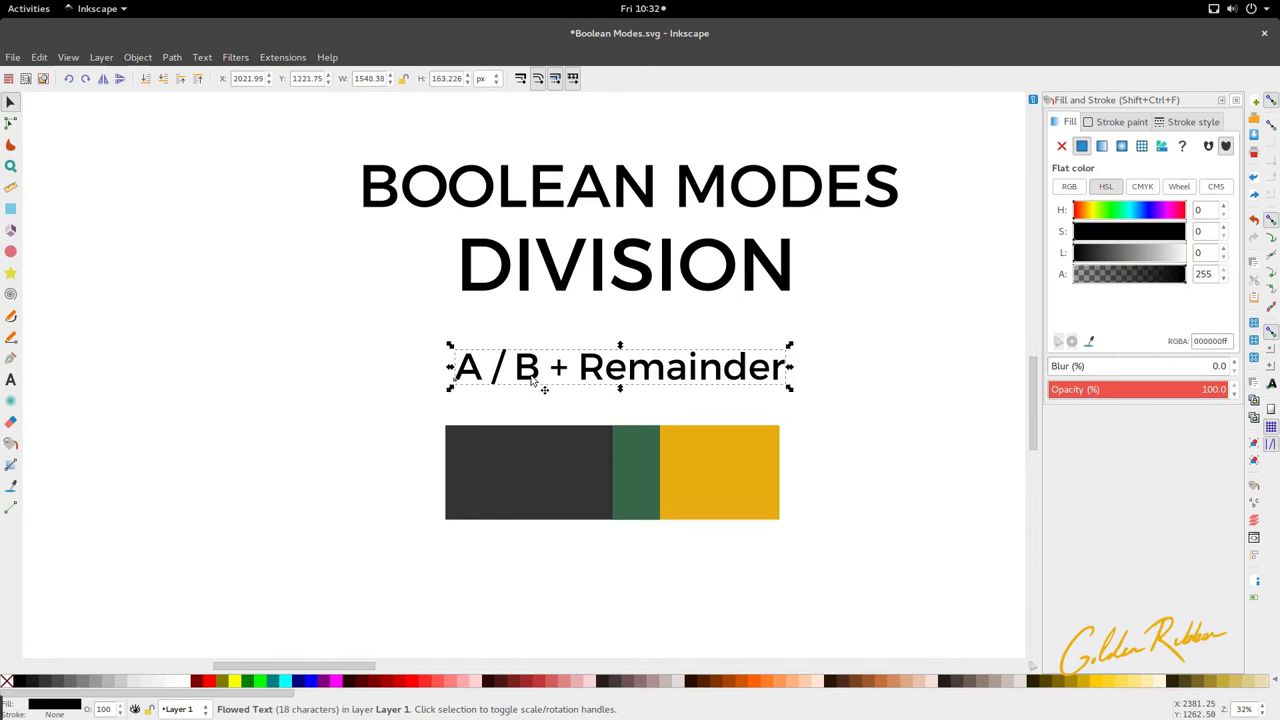
{"action": "double_click", "coordinate": [535, 380]}
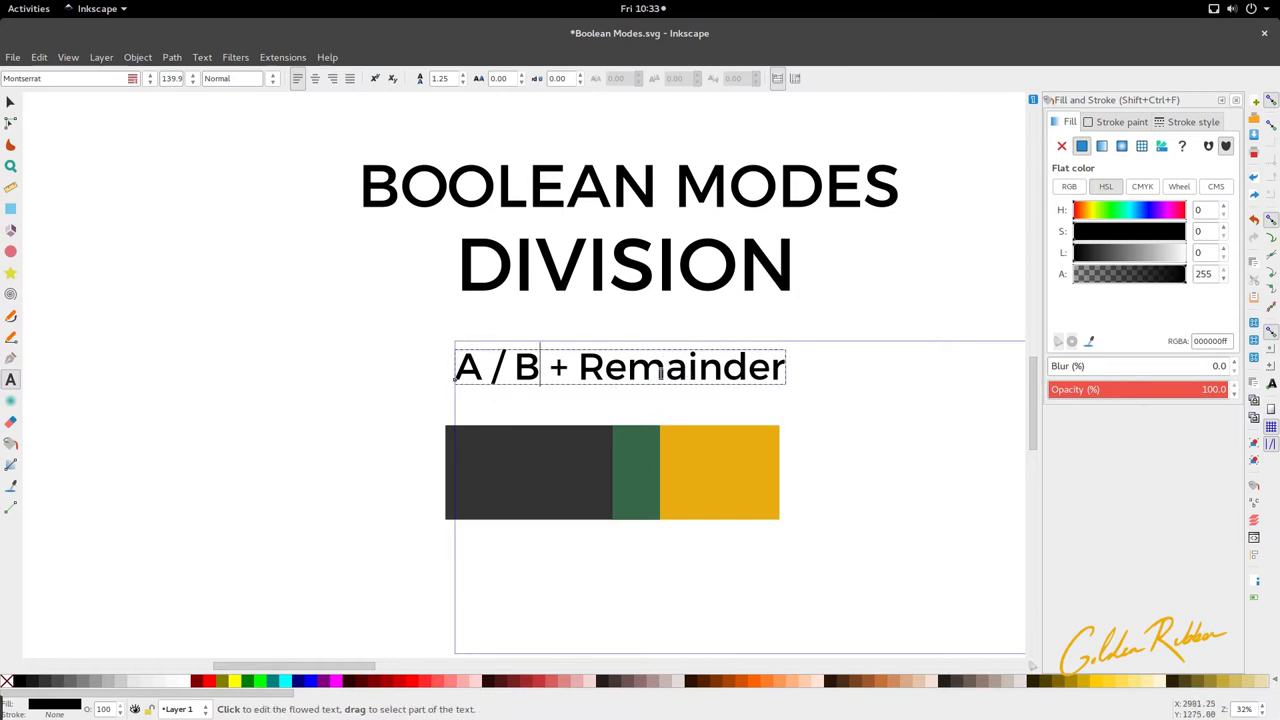
{"action": "scroll", "coordinate": [599, 356], "scroll_direction": "down", "scroll_amount": 1}
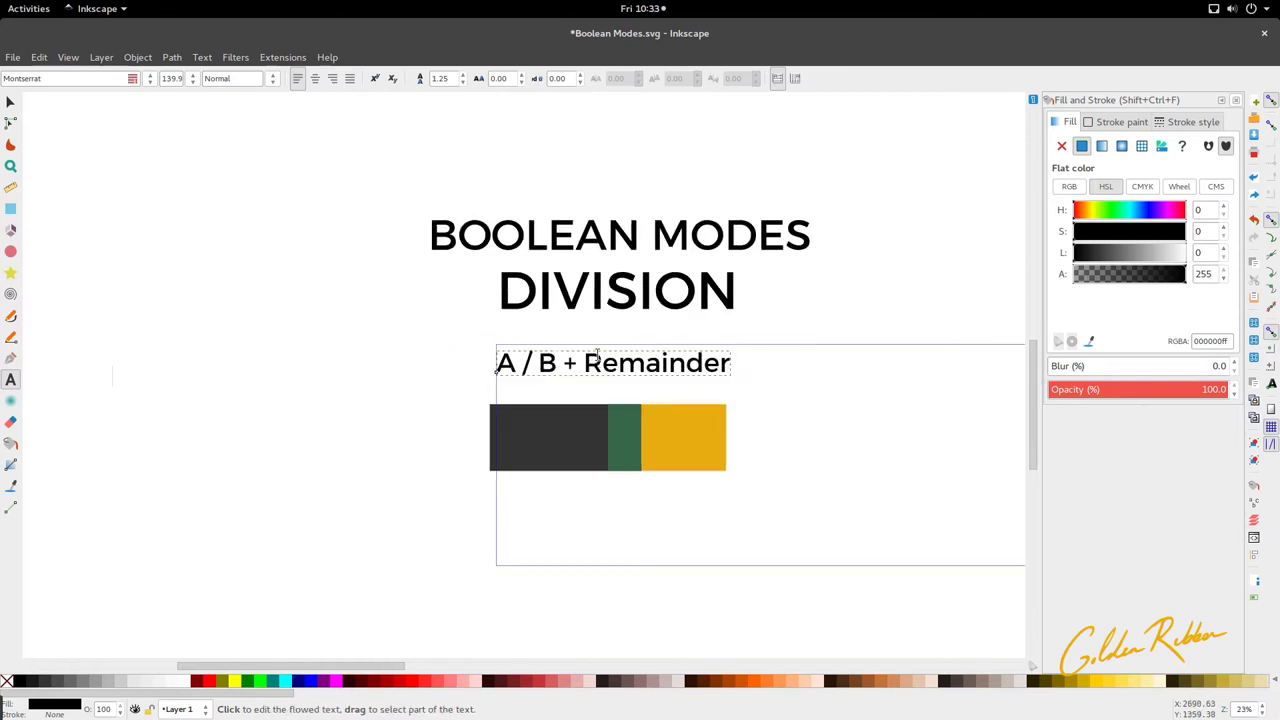
{"action": "scroll", "coordinate": [625, 361], "scroll_direction": "right", "scroll_amount": 3}
{"action": "left_click", "coordinate": [625, 362]}
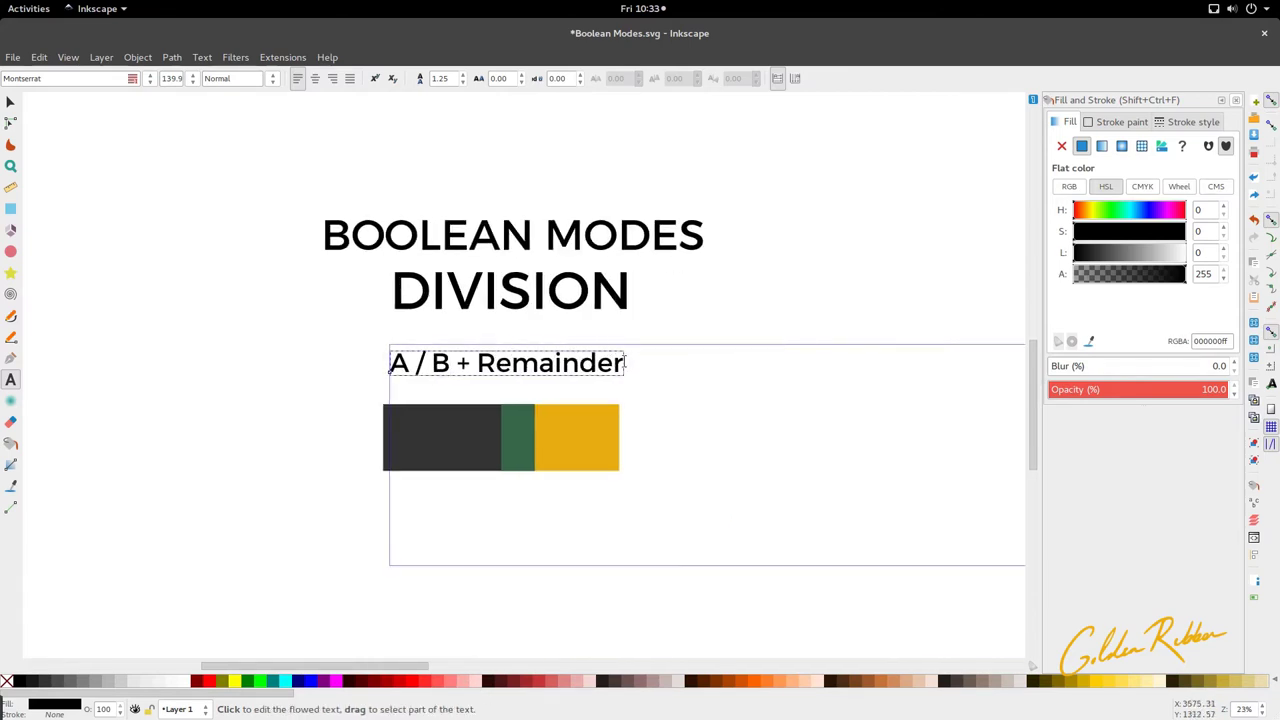
{"action": "type", "text": "3/2 = 1"}
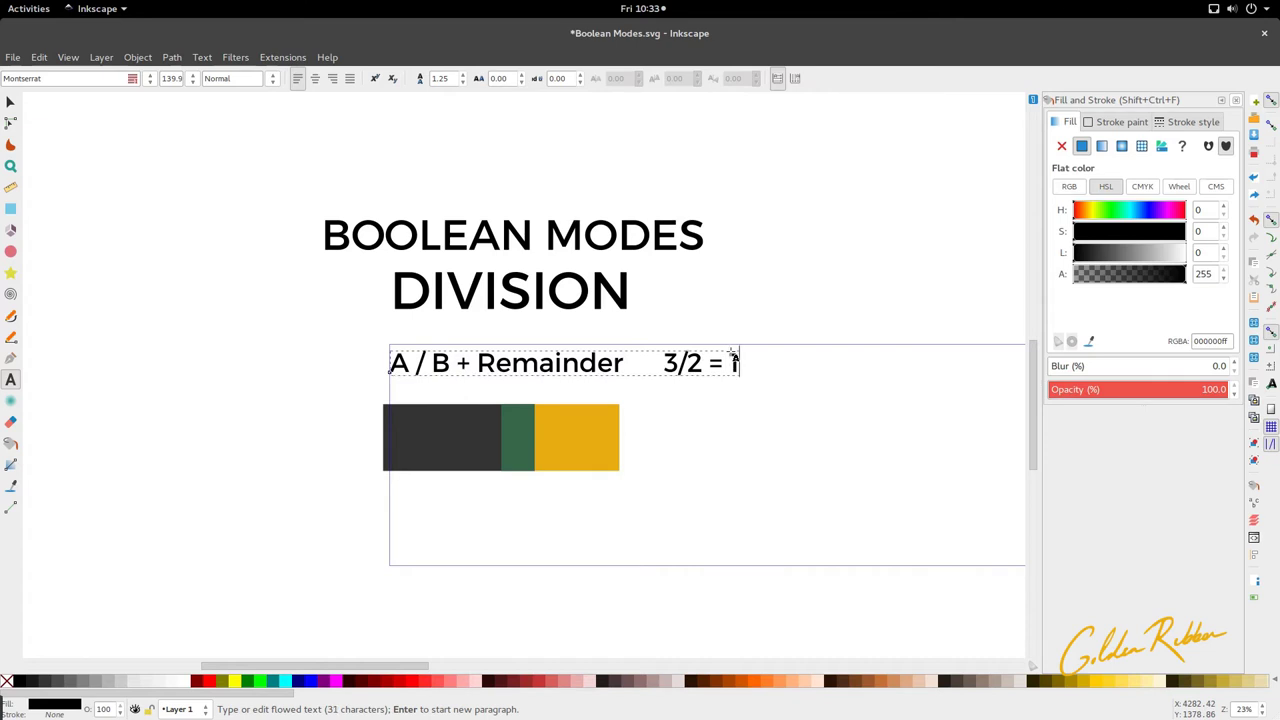
{"action": "type", "text": " r1"}
{"action": "key", "text": "BackSpace"}
{"action": "type", "text": "1"}
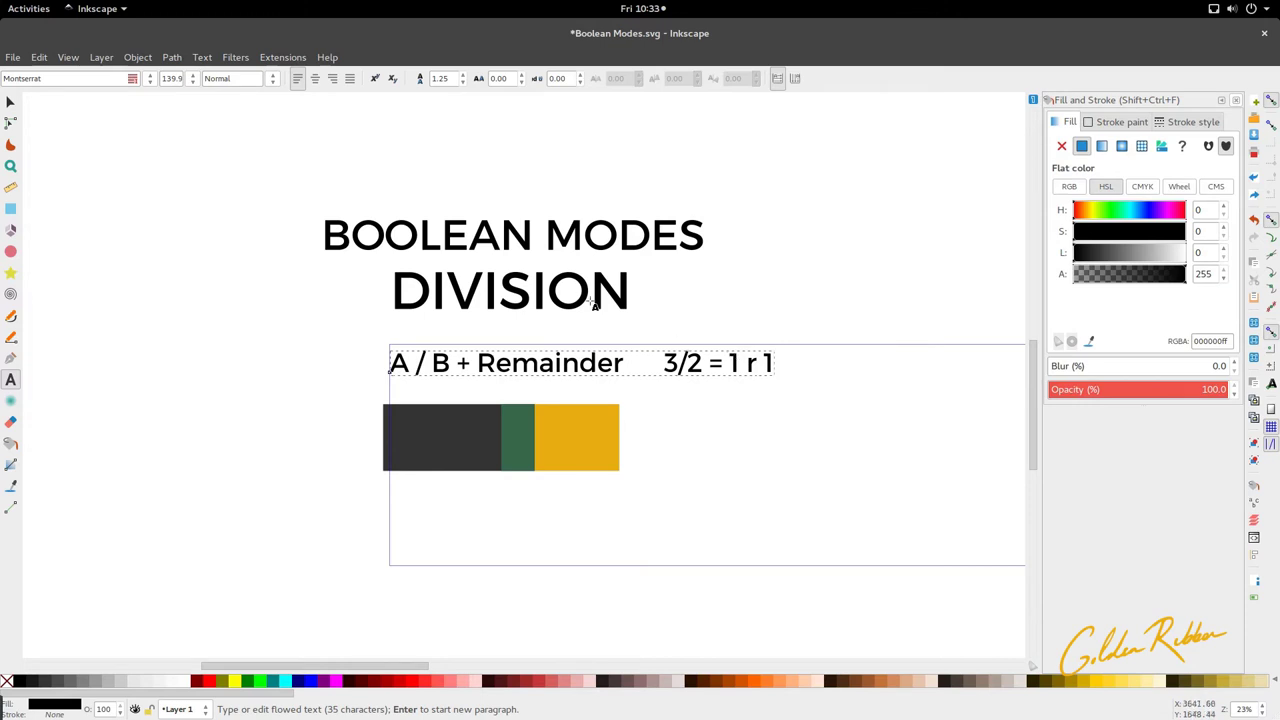
Move the extended formula text horizontally so it is centred under the DIVISION heading.
{"action": "left_click", "coordinate": [10, 101]}
{"action": "scroll", "coordinate": [430, 368], "scroll_direction": "up", "scroll_amount": 1}
{"action": "left_click_drag", "start_coordinate": [435, 367], "coordinate": [340, 366]}
{"action": "scroll", "coordinate": [449, 278], "scroll_direction": "down", "scroll_amount": 1}
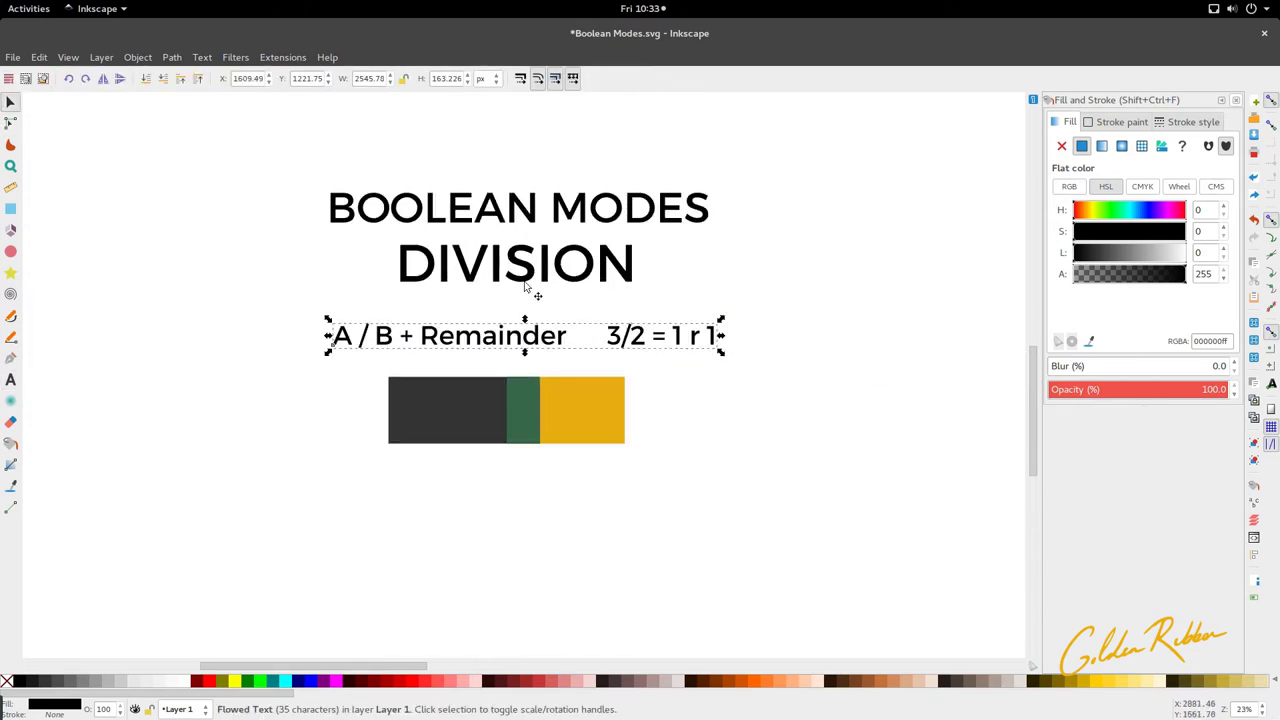
Pull the green, yellow and black shapes down one after another, undoing each move.
{"action": "scroll", "coordinate": [532, 382], "scroll_direction": "up", "scroll_amount": 1}
{"action": "left_click_drag", "start_coordinate": [508, 393], "coordinate": [514, 480]}
{"action": "key", "text": "ctrl+z"}
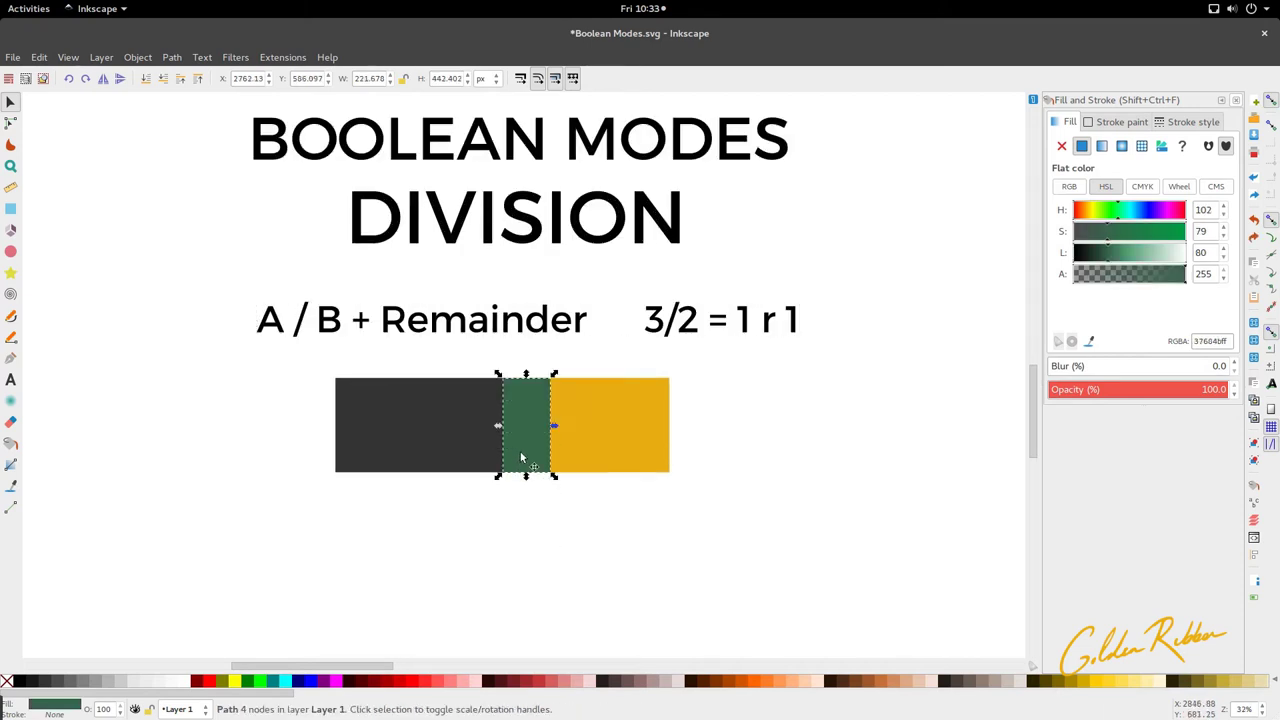
{"action": "left_click_drag", "start_coordinate": [572, 445], "coordinate": [571, 528]}
{"action": "key", "text": "ctrl+z"}
{"action": "left_click_drag", "start_coordinate": [457, 414], "coordinate": [451, 557]}
{"action": "key", "text": "ctrl+z"}
{"action": "scroll", "coordinate": [466, 470], "scroll_direction": "down", "scroll_amount": 1}
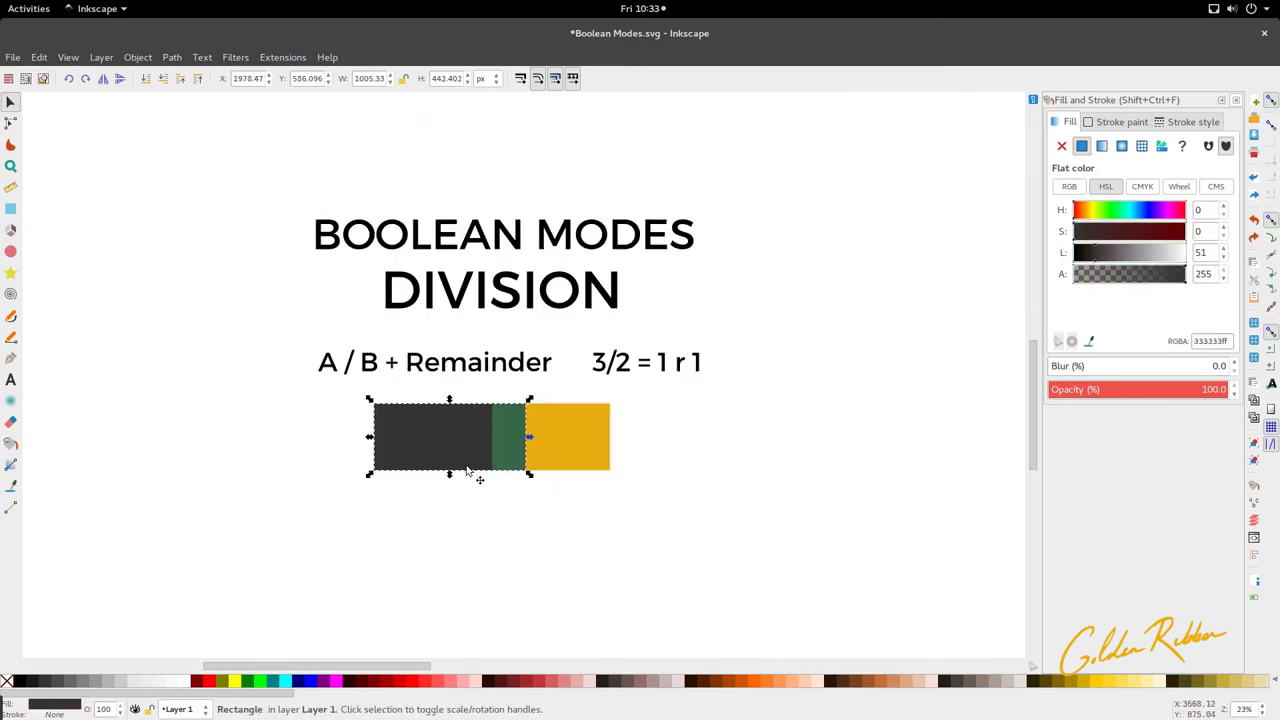
Select the black, green and yellow shapes together and lower their opacity to 39.2%.
{"action": "scroll", "coordinate": [530, 480], "scroll_direction": "down", "scroll_amount": 1}
{"action": "left_click", "coordinate": [568, 383]}
{"action": "left_click", "coordinate": [469, 393], "text": "shift"}
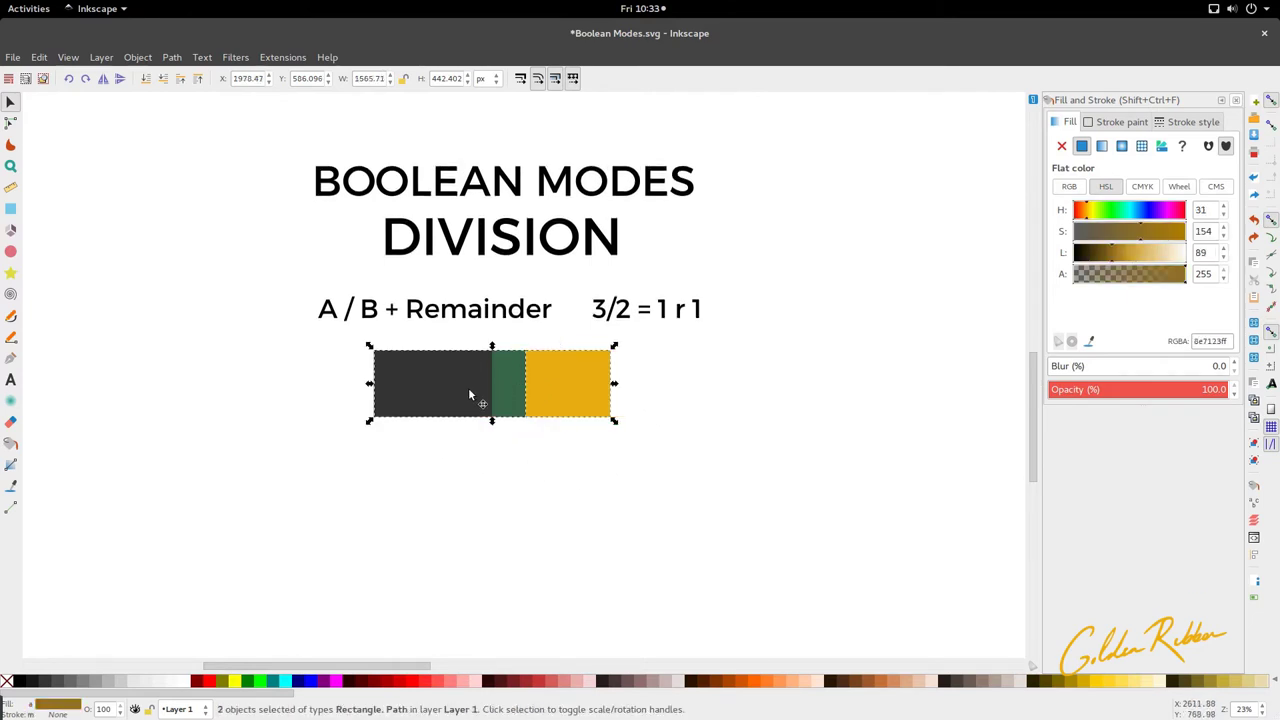
{"action": "scroll", "coordinate": [483, 417], "scroll_direction": "up", "scroll_amount": 2}
{"action": "key", "text": "Tab"}
{"action": "key", "text": "Tab"}
{"action": "key", "text": "Tab"}
{"action": "scroll", "coordinate": [495, 372], "scroll_direction": "down", "scroll_amount": 1}
{"action": "left_click", "coordinate": [499, 368], "text": "shift"}
{"action": "left_click", "coordinate": [546, 360], "text": "shift"}
{"action": "left_click", "coordinate": [578, 367], "text": "shift"}
{"action": "scroll", "coordinate": [583, 438], "scroll_direction": "down", "scroll_amount": 2}
{"action": "left_click", "coordinate": [583, 438], "text": "shift"}
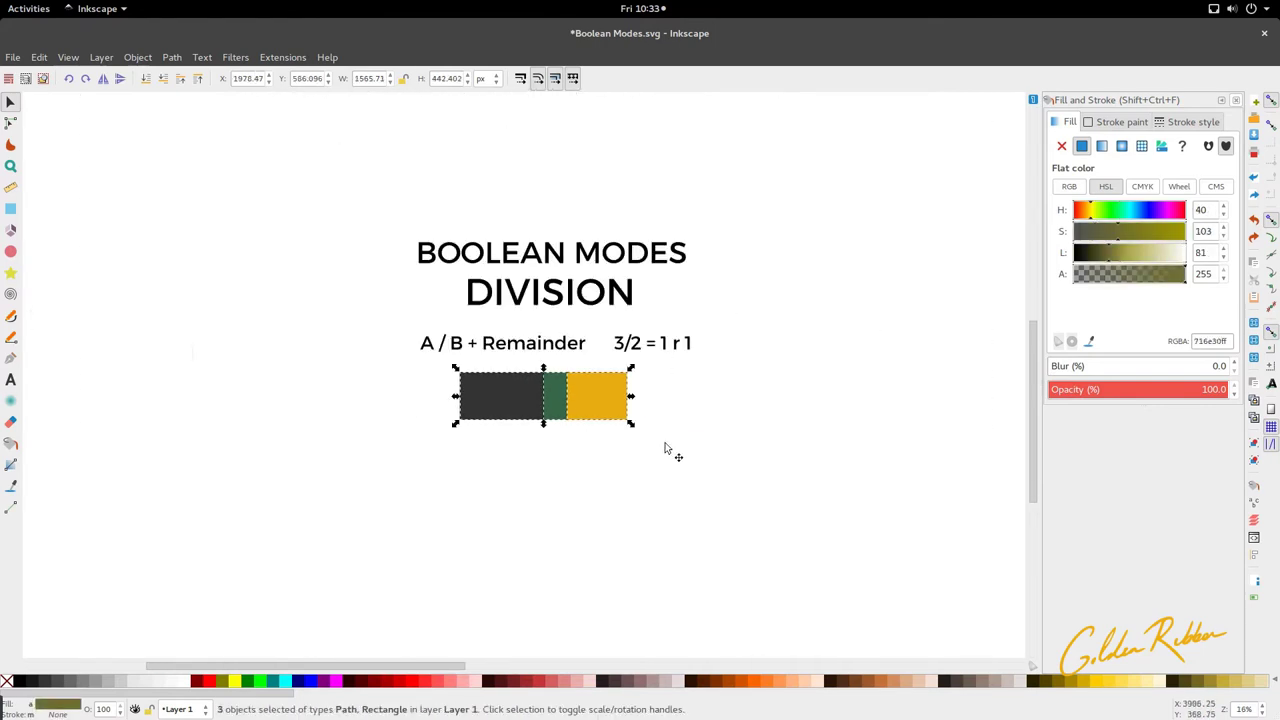
{"action": "left_click", "coordinate": [1118, 390]}
{"action": "scroll", "coordinate": [679, 410], "scroll_direction": "up", "scroll_amount": 3, "text": "ctrl"}
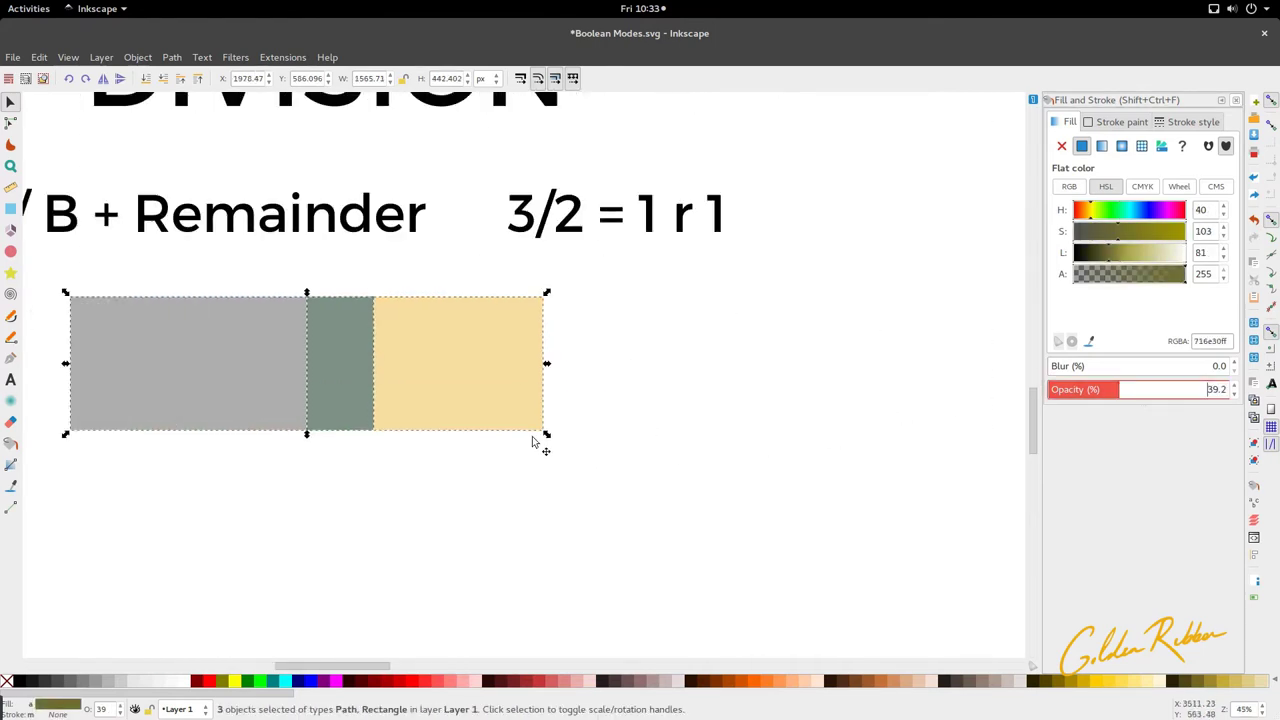
Try to move the semi-transparent green strip down out of the row of shapes.
{"action": "left_click", "coordinate": [466, 449]}
{"action": "scroll", "coordinate": [449, 380], "scroll_direction": "left", "scroll_amount": 2}
{"action": "left_click_drag", "start_coordinate": [498, 344], "coordinate": [498, 458]}
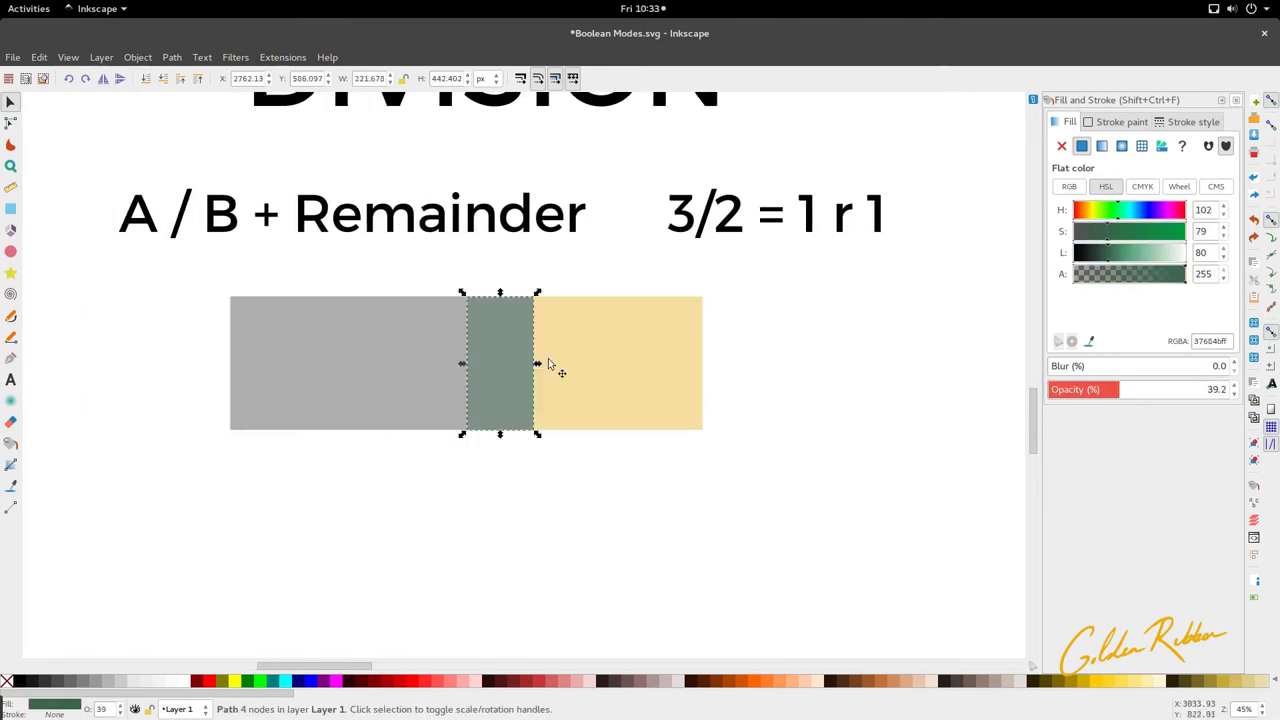
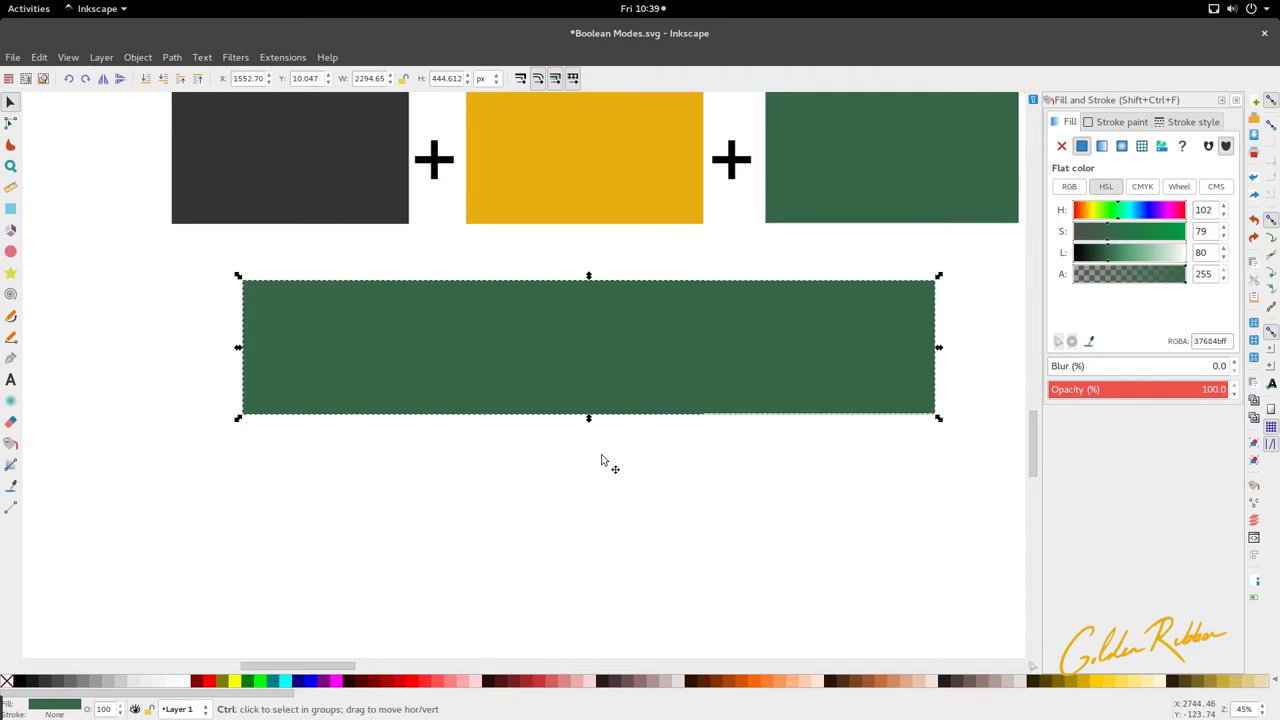
Enlarge the wide green shape below the three rectangles proportionally about its centre to about 2826 by 548 px.
{"action": "scroll", "coordinate": [601, 460], "scroll_direction": "down", "scroll_amount": 1, "text": "ctrl"}
{"action": "scroll", "coordinate": [601, 460], "scroll_direction": "down", "scroll_amount": 1}
{"action": "left_click_drag", "start_coordinate": [838, 378], "coordinate": [896, 400]}
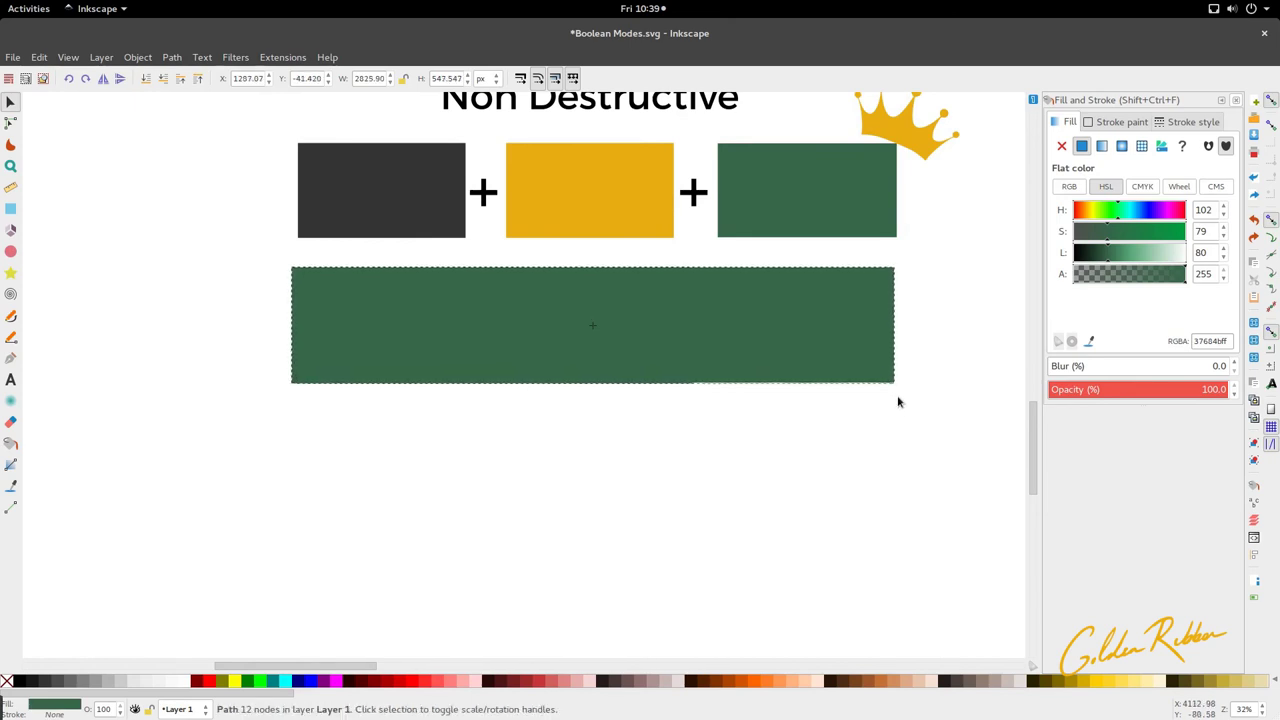
Move the wide green shape sideways to X about 1309 px, centred beneath the three rectangles.
{"action": "scroll", "coordinate": [880, 405], "scroll_direction": "up", "scroll_amount": 4}
{"action": "left_click_drag", "start_coordinate": [837, 463], "coordinate": [841, 464]}
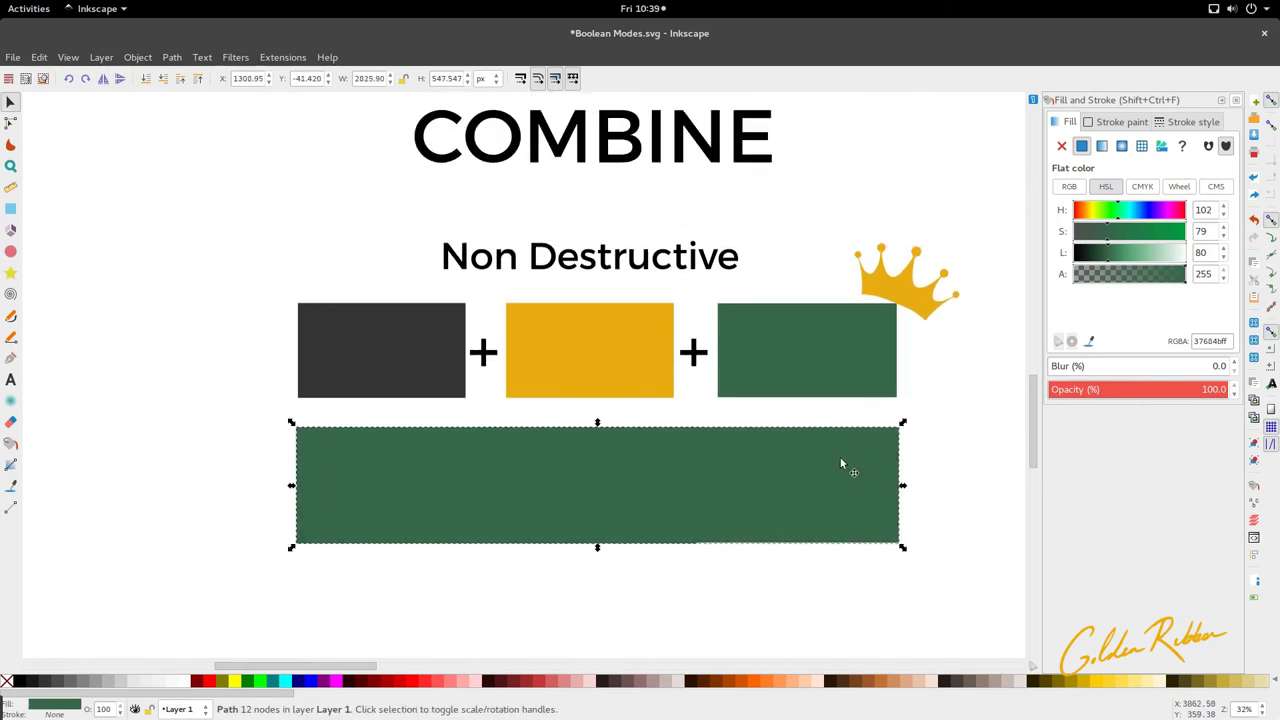
{"action": "left_click", "coordinate": [790, 470]}
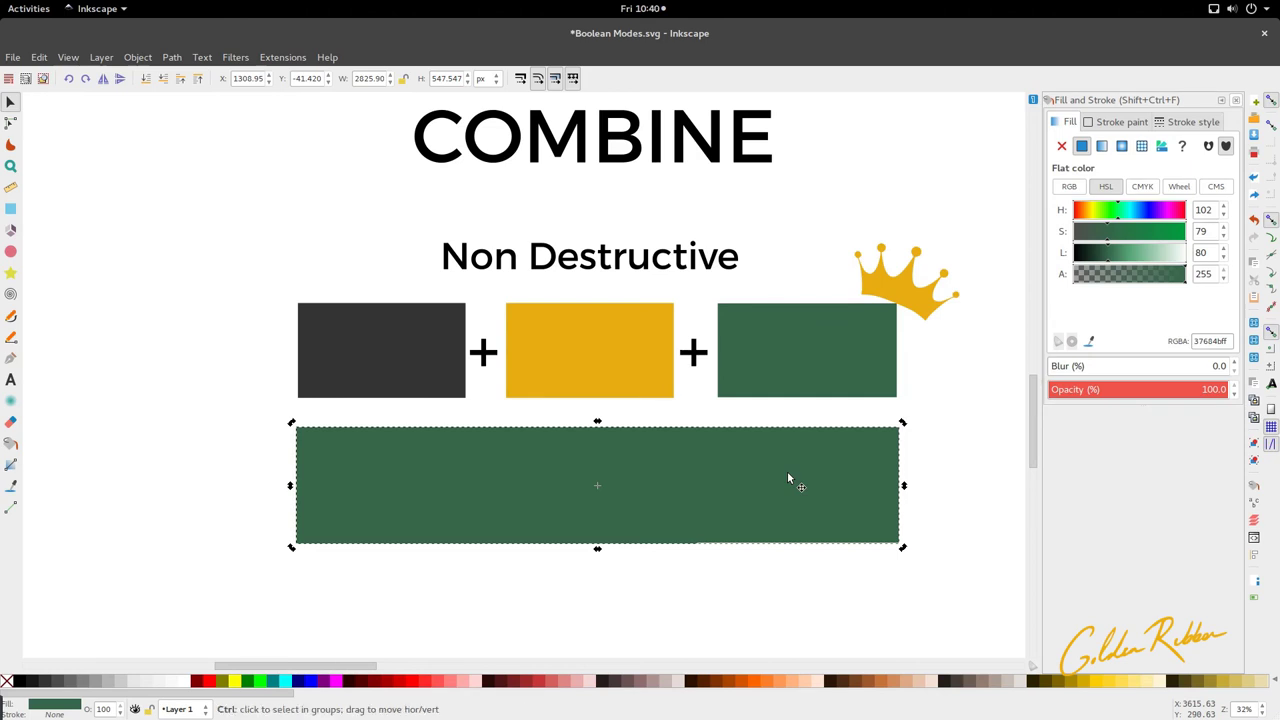
Try to move the wide green shape down and sideways, and undo the move.
{"action": "scroll", "coordinate": [787, 479], "scroll_direction": "down", "scroll_amount": 1}
{"action": "left_click_drag", "start_coordinate": [803, 492], "coordinate": [821, 516]}
{"action": "key", "text": "ctrl+z"}
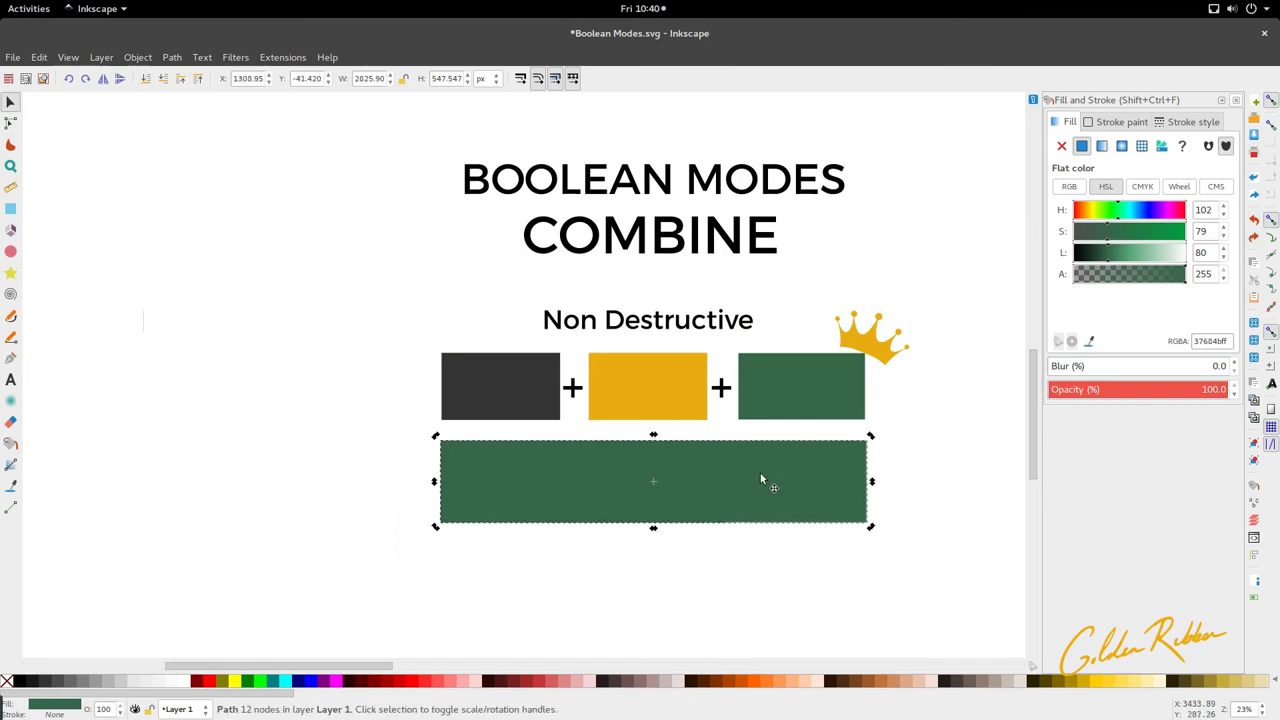
{"action": "scroll", "coordinate": [760, 476], "scroll_direction": "up", "scroll_amount": 1}
{"action": "scroll", "coordinate": [745, 498], "scroll_direction": "down", "scroll_amount": 1}
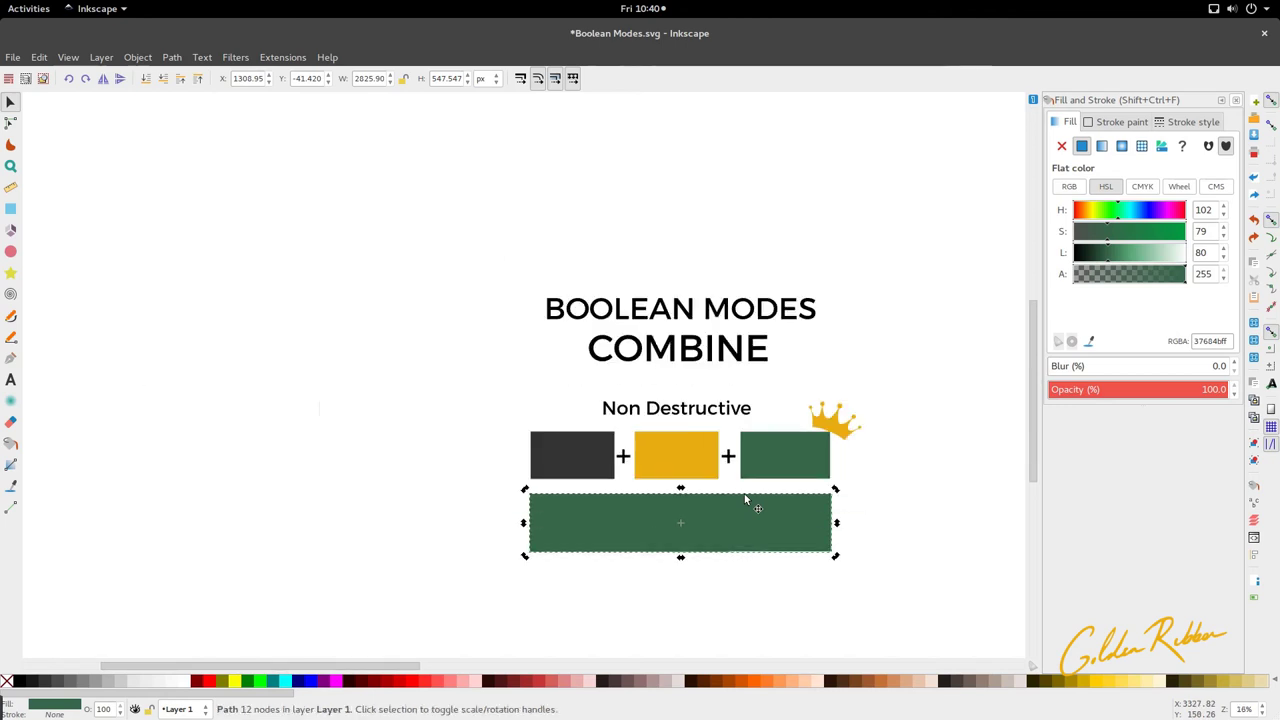
{"action": "scroll", "coordinate": [745, 498], "scroll_direction": "right", "scroll_amount": 3}
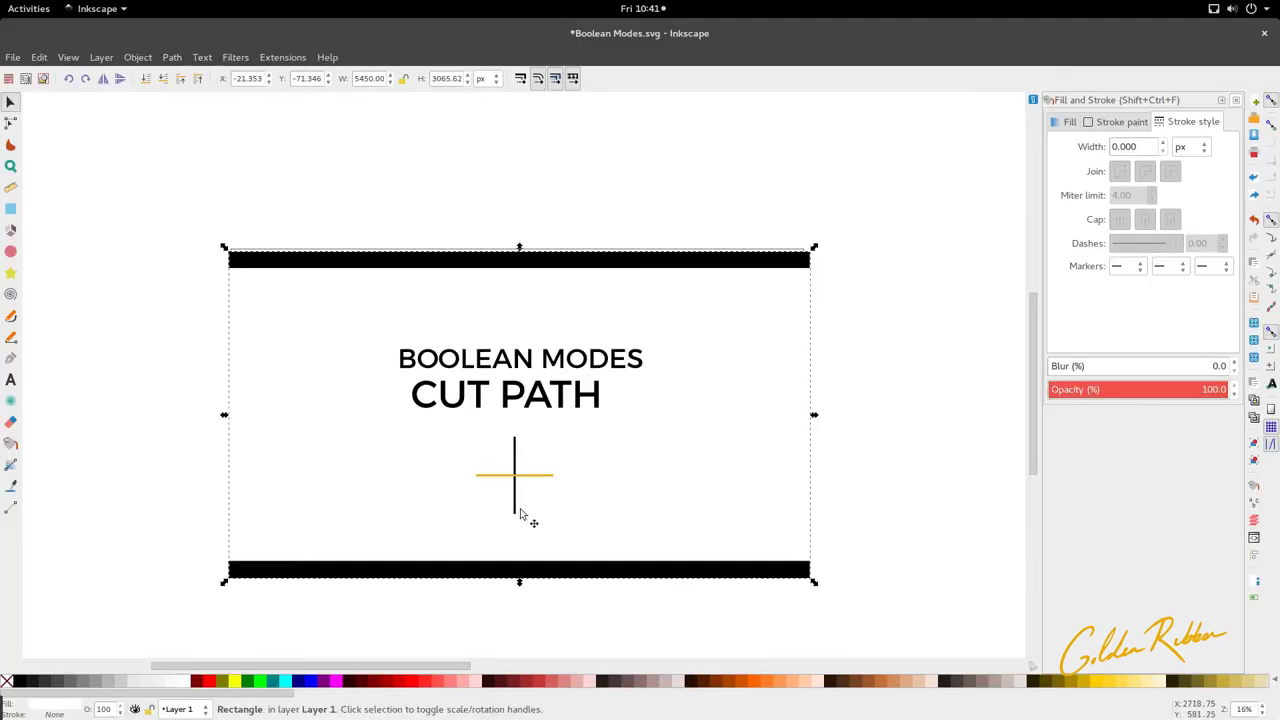
Move the horizontal orange line down and up across the vertical black line, undoing each move.
{"action": "scroll", "coordinate": [520, 503], "scroll_direction": "up", "scroll_amount": 2}
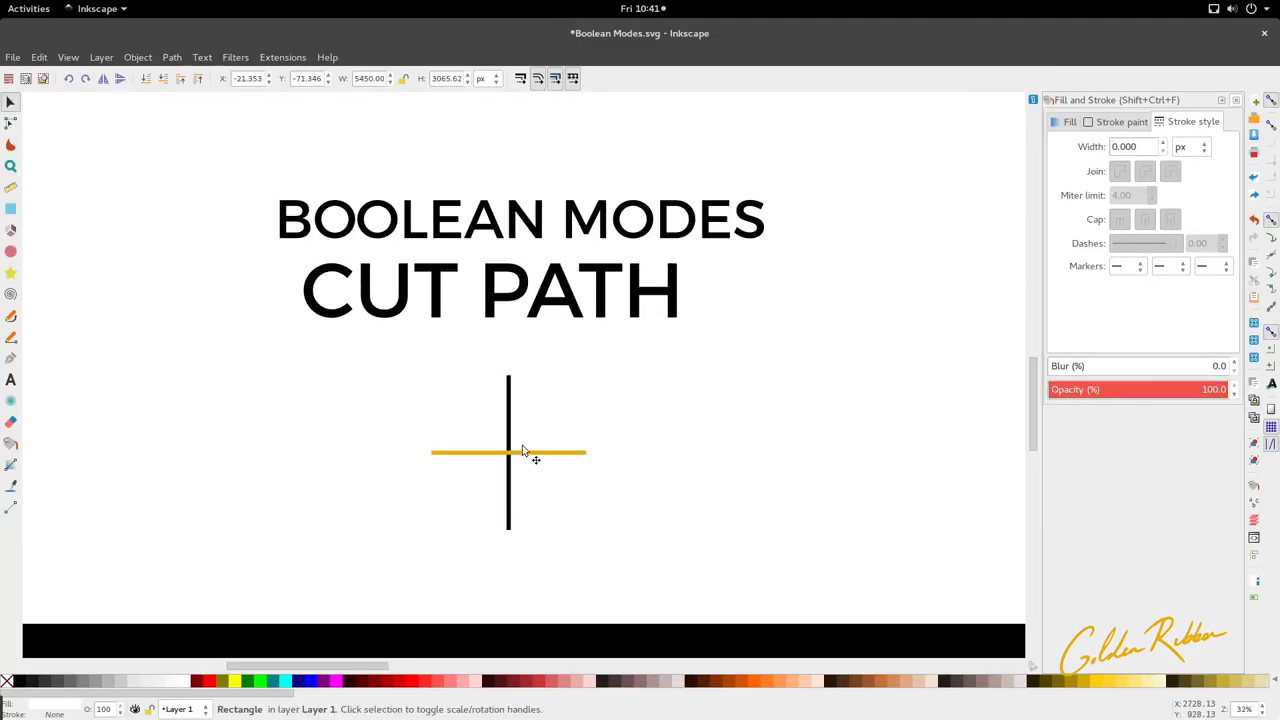
{"action": "left_click_drag", "start_coordinate": [527, 453], "coordinate": [528, 529]}
{"action": "key", "text": "ctrl+z"}
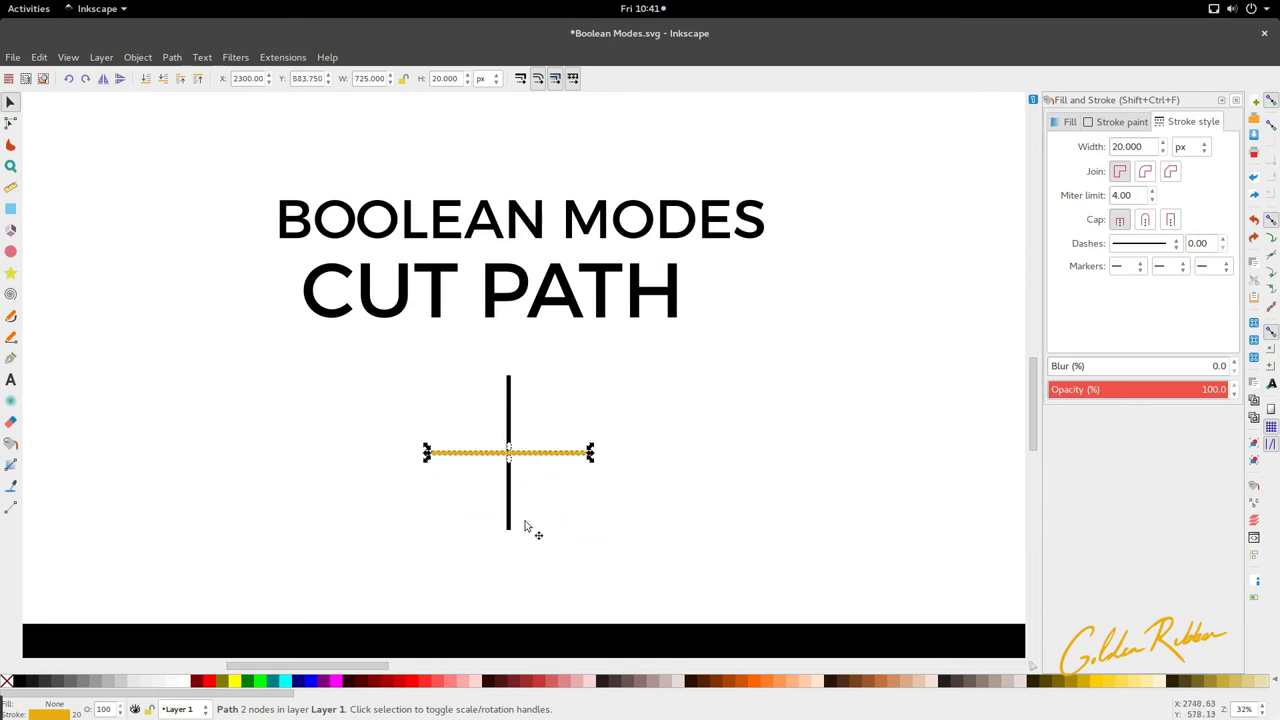
{"action": "left_click_drag", "start_coordinate": [538, 465], "coordinate": [537, 389]}
{"action": "key", "text": "ctrl+z"}
{"action": "left_click_drag", "start_coordinate": [546, 449], "coordinate": [552, 535]}
{"action": "key", "text": "ctrl+z"}
{"action": "scroll", "coordinate": [506, 490], "scroll_direction": "up", "scroll_amount": 3}
{"action": "scroll", "coordinate": [506, 490], "scroll_direction": "down", "scroll_amount": 3}
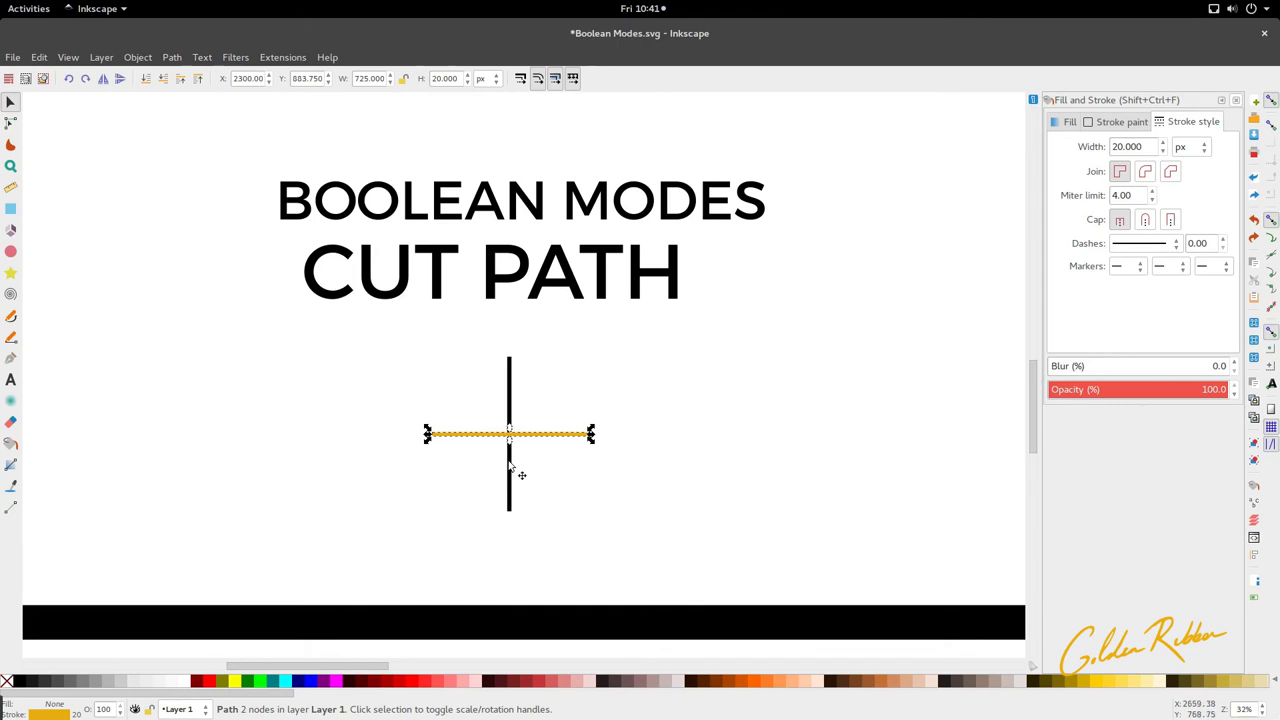
Select the vertical black line, and try the orange line at higher positions across it, undoing each move.
{"action": "left_click", "coordinate": [510, 464]}
{"action": "scroll", "coordinate": [514, 467], "scroll_direction": "up", "scroll_amount": 3}
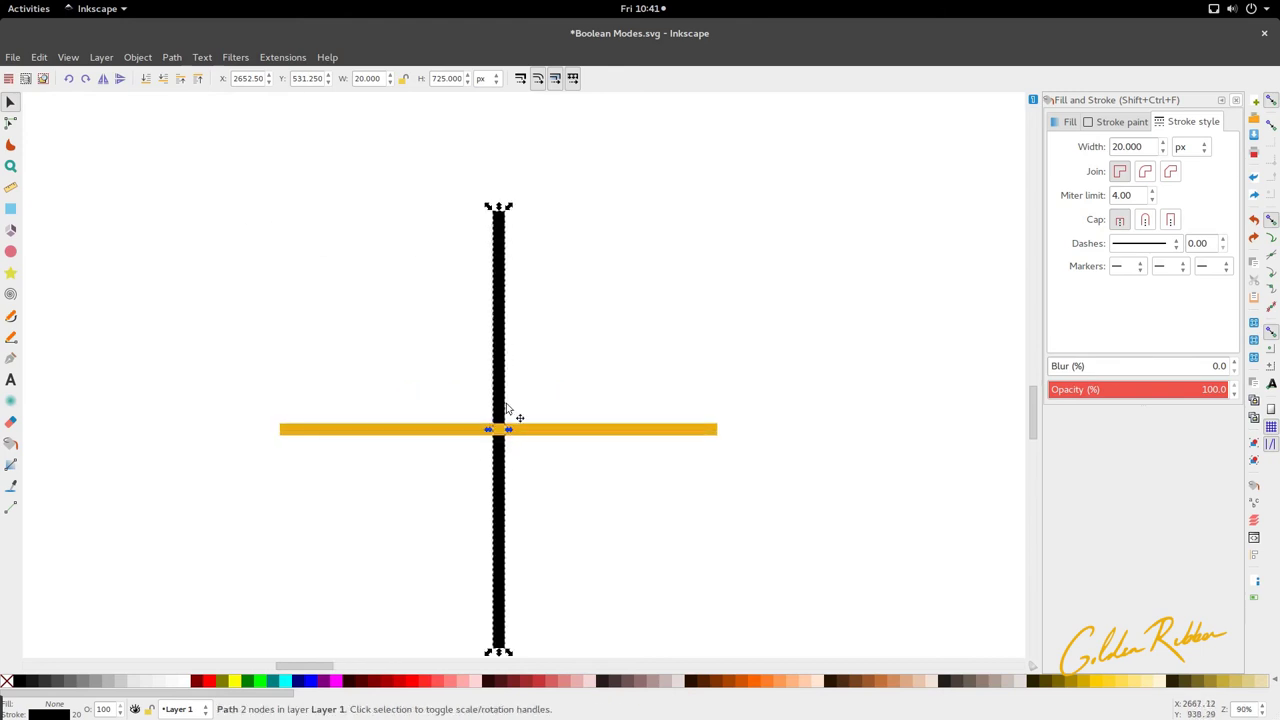
{"action": "scroll", "coordinate": [490, 458], "scroll_direction": "down", "scroll_amount": 2}
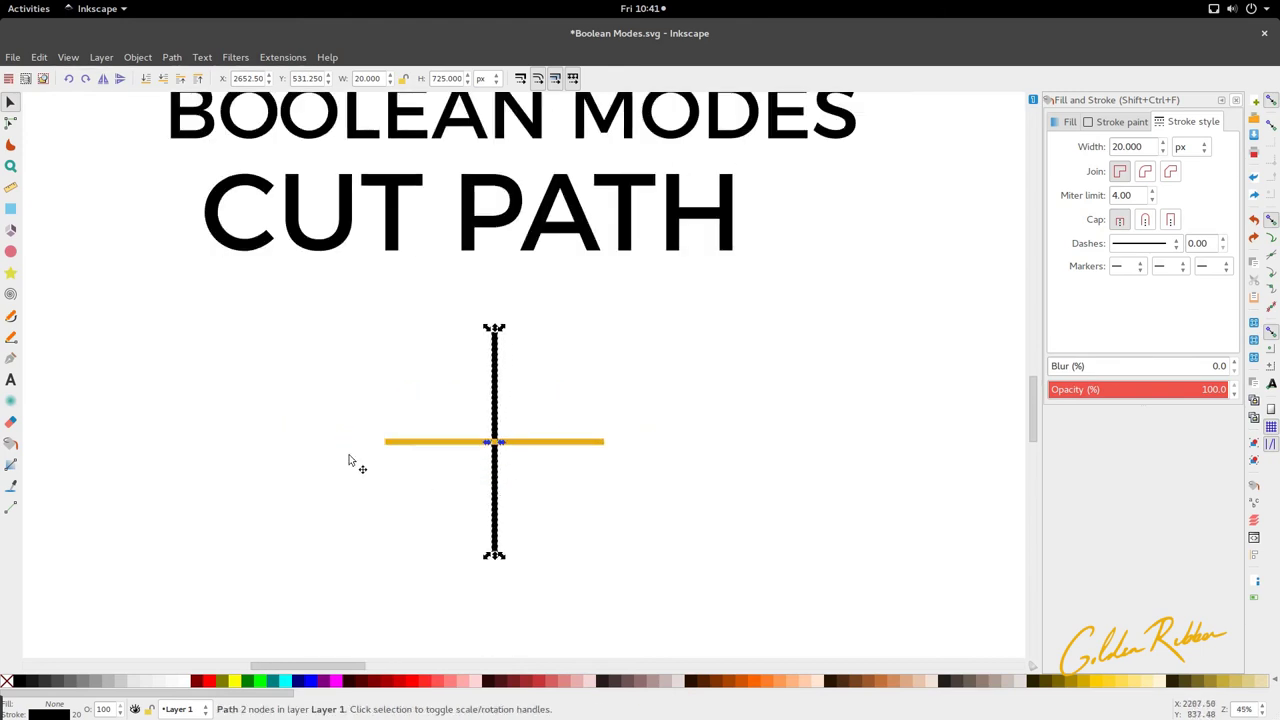
{"action": "left_click_drag", "start_coordinate": [429, 445], "coordinate": [423, 374]}
{"action": "key", "text": "ctrl+z"}
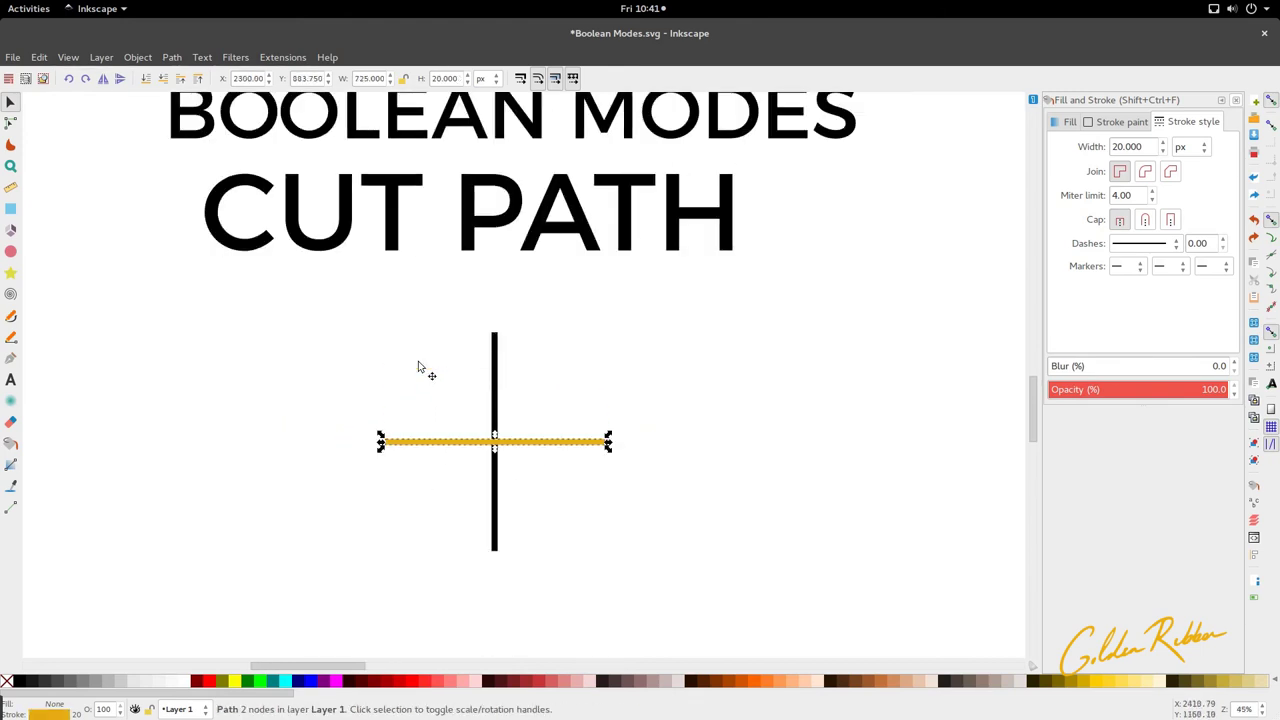
{"action": "left_click_drag", "start_coordinate": [449, 432], "coordinate": [446, 390]}
{"action": "key", "text": "ctrl+z"}
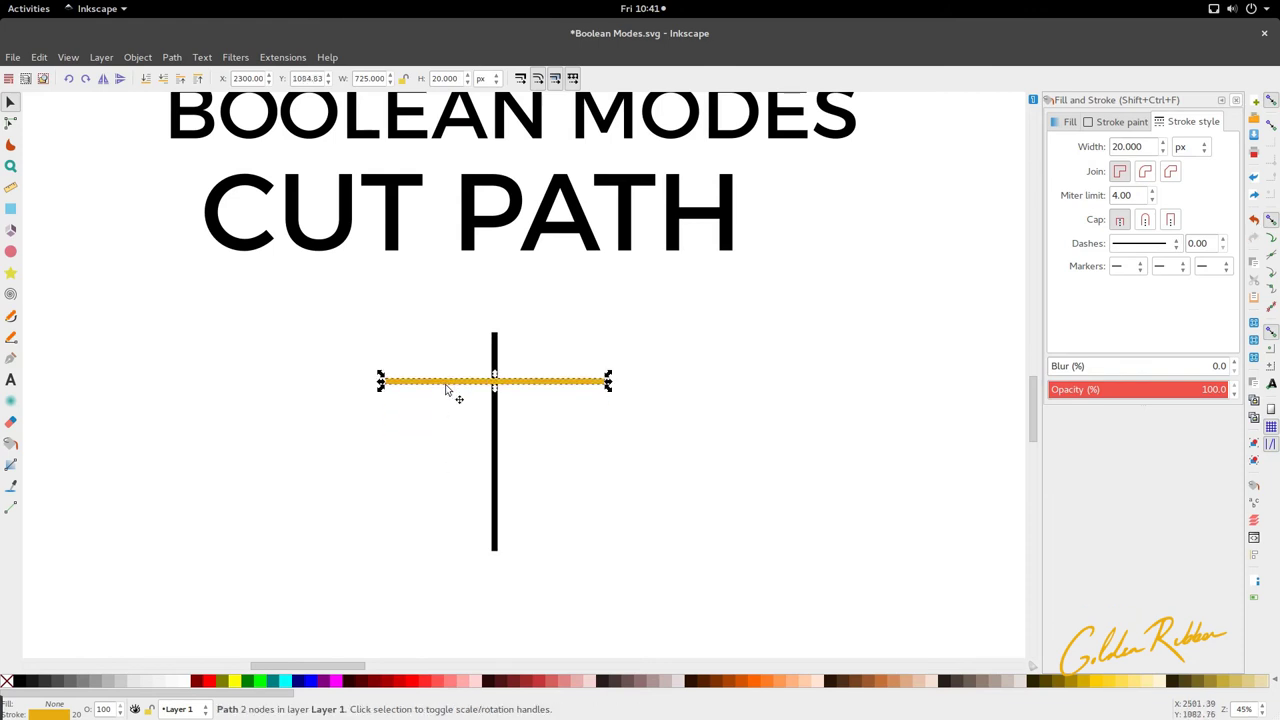
{"action": "key", "text": "ctrl+z"}
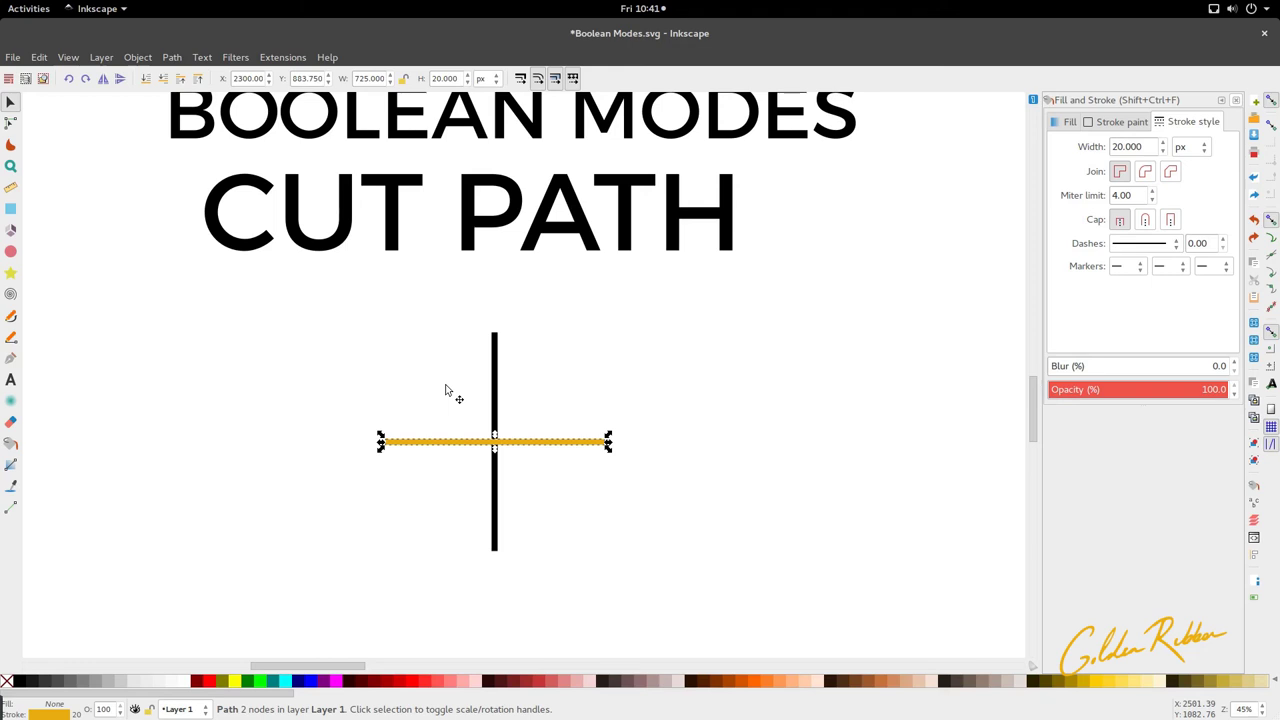
Move the orange line up to Y about 903.6 px and use it to cut the black line with Cut Path.
{"action": "mouse_move", "coordinate": [423, 443]}
{"action": "left_mouse_down"}
{"action": "mouse_move", "coordinate": [423, 371]}
{"action": "mouse_move", "coordinate": [417, 491]}
{"action": "mouse_move", "coordinate": [403, 371]}
{"action": "mouse_move", "coordinate": [431, 368]}
{"action": "mouse_move", "coordinate": [426, 514]}
{"action": "mouse_move", "coordinate": [426, 363]}
{"action": "mouse_move", "coordinate": [417, 491]}
{"action": "mouse_move", "coordinate": [420, 423]}
{"action": "mouse_move", "coordinate": [422, 438]}
{"action": "left_mouse_up"}
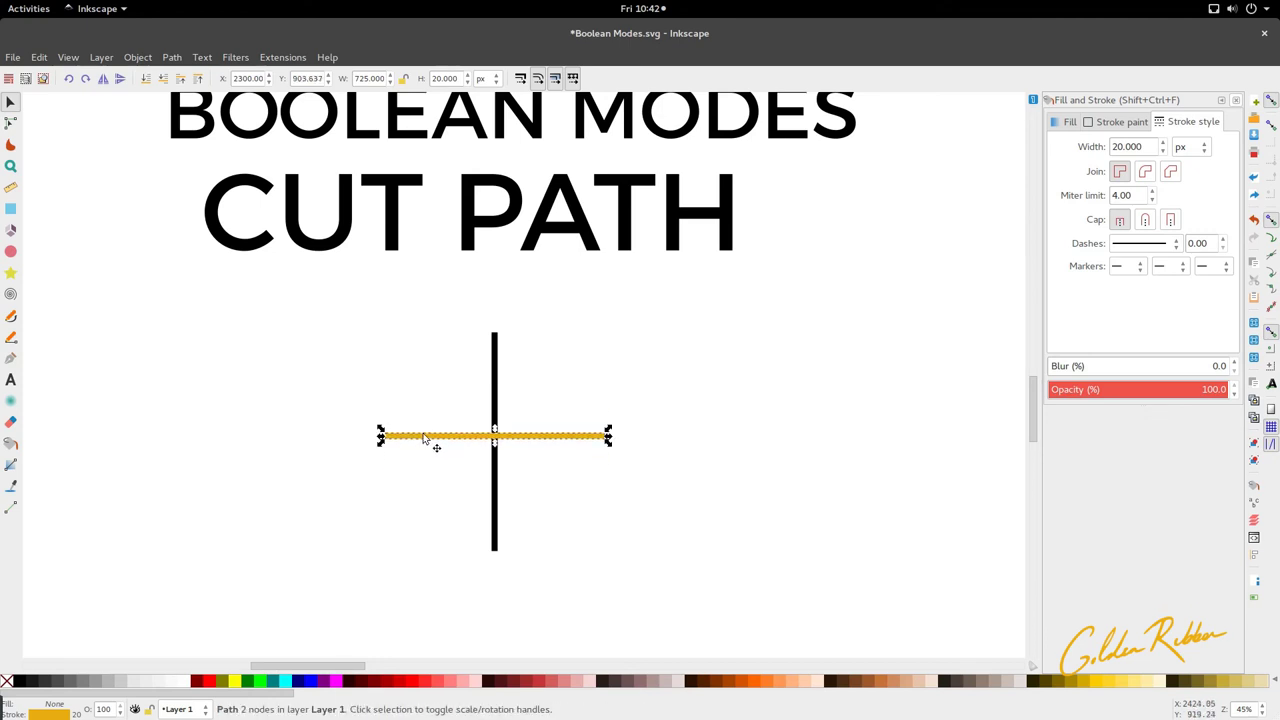
{"action": "left_click", "coordinate": [498, 407], "text": "shift"}
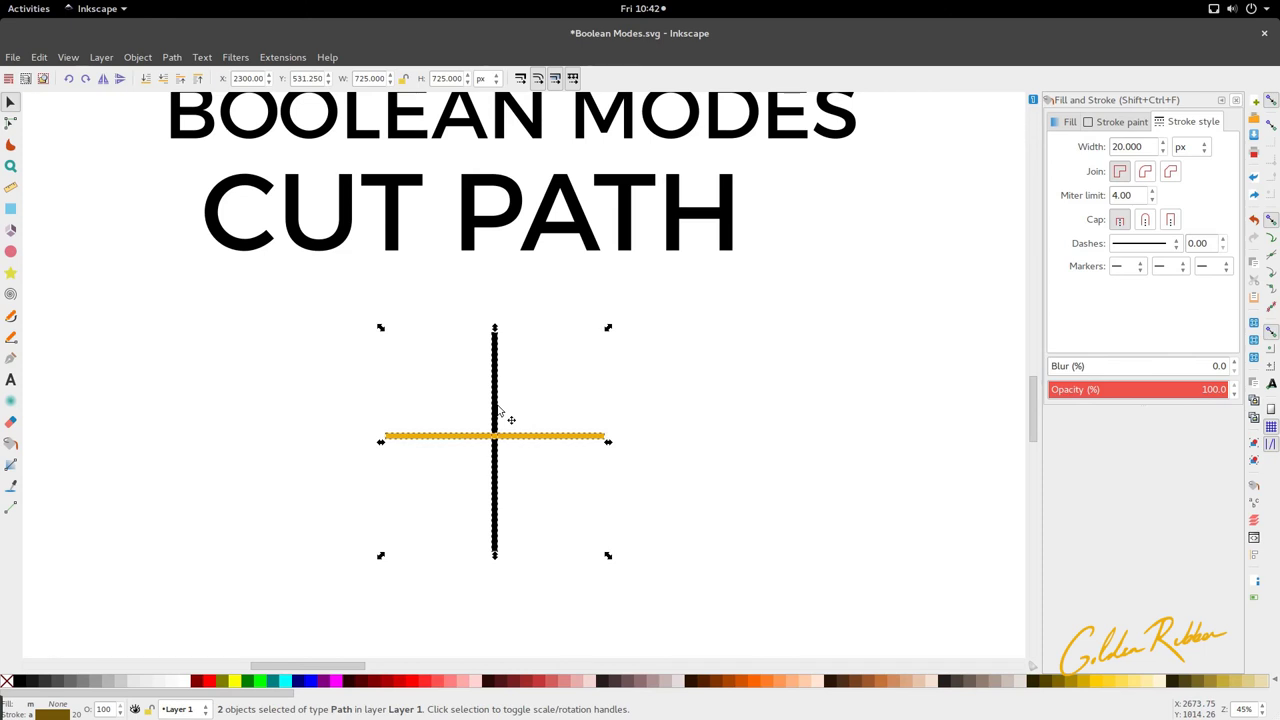
{"action": "left_click", "coordinate": [172, 57]}
{"action": "left_click", "coordinate": [230, 237]}
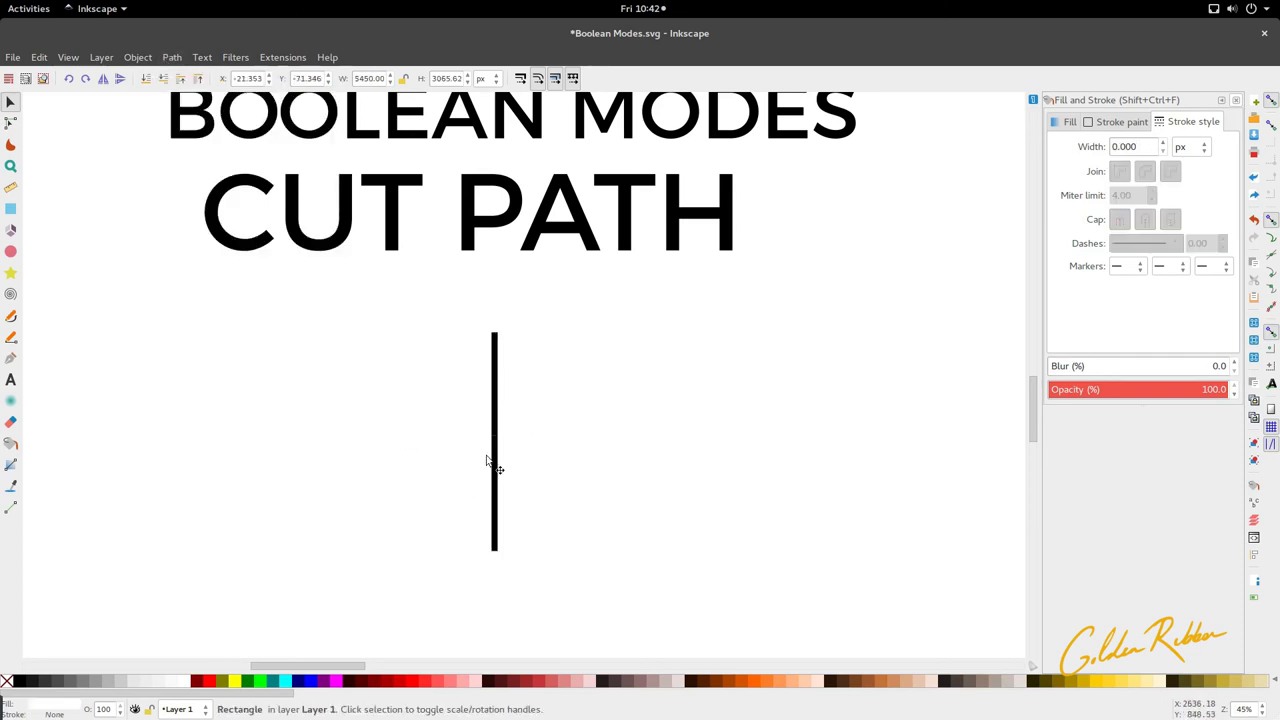
Check the cut in the black line closely and pull its lower piece out beside the upper piece.
{"action": "scroll", "coordinate": [486, 461], "scroll_direction": "up", "scroll_amount": 10}
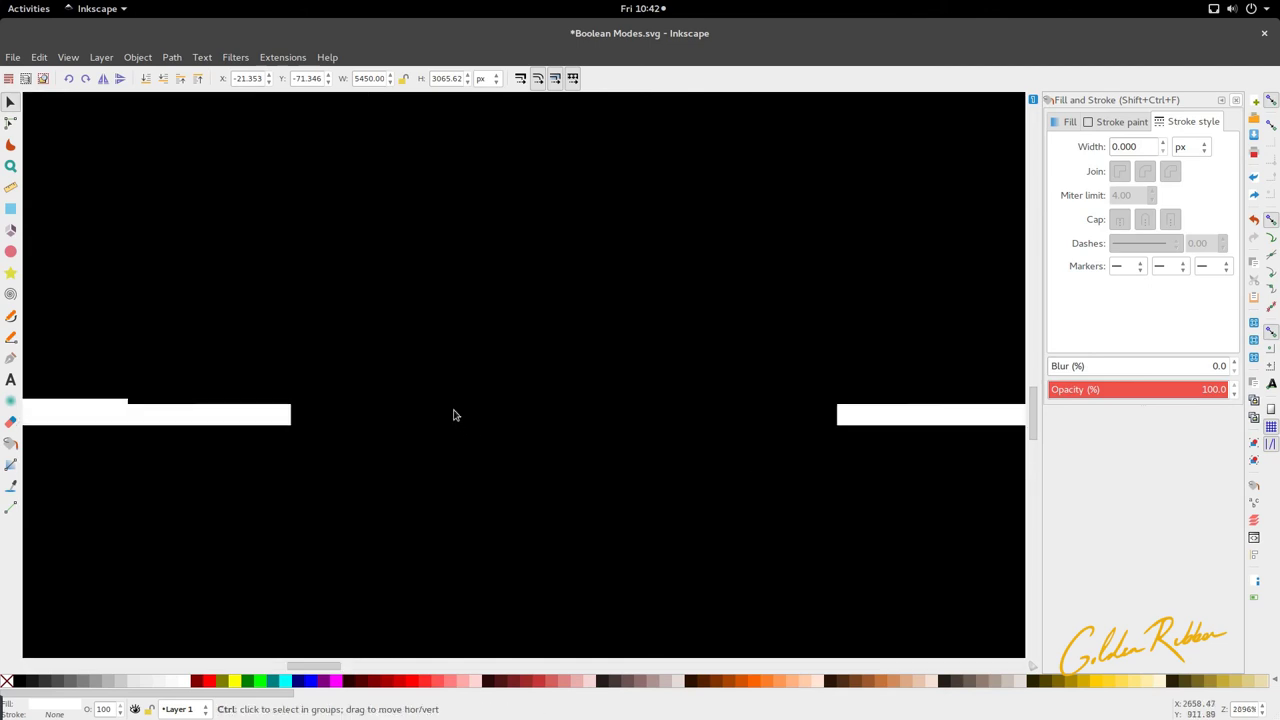
{"action": "scroll", "coordinate": [445, 410], "scroll_direction": "down", "scroll_amount": 1}
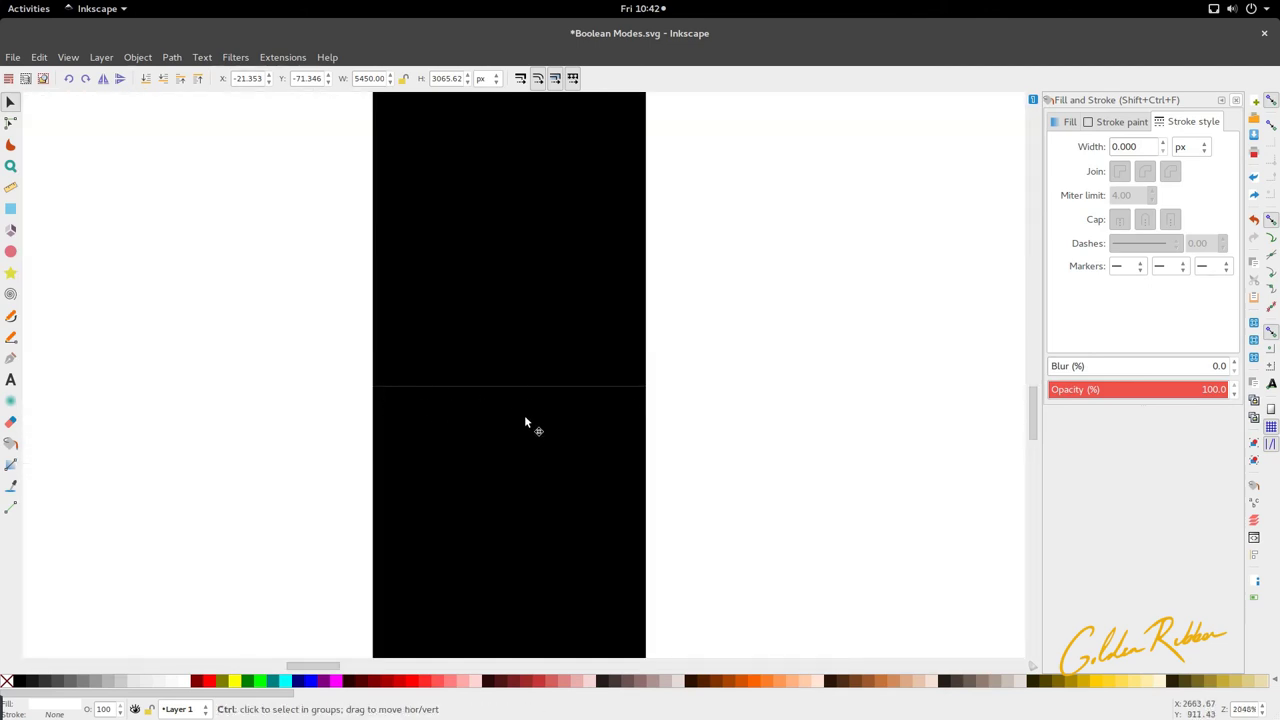
{"action": "scroll", "coordinate": [526, 423], "scroll_direction": "down", "scroll_amount": 10}
{"action": "scroll", "coordinate": [529, 466], "scroll_direction": "down", "scroll_amount": 1}
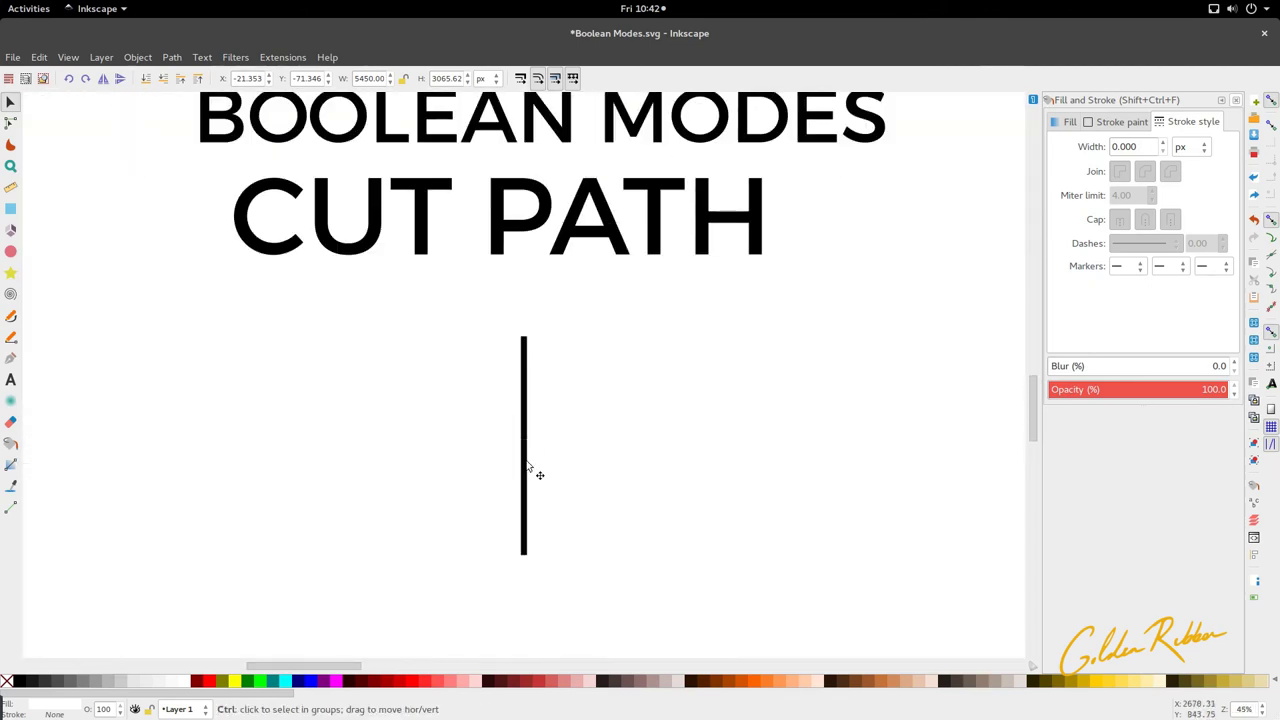
{"action": "left_click", "coordinate": [522, 490], "text": "ctrl"}
{"action": "left_click_drag", "start_coordinate": [522, 490], "coordinate": [480, 371]}
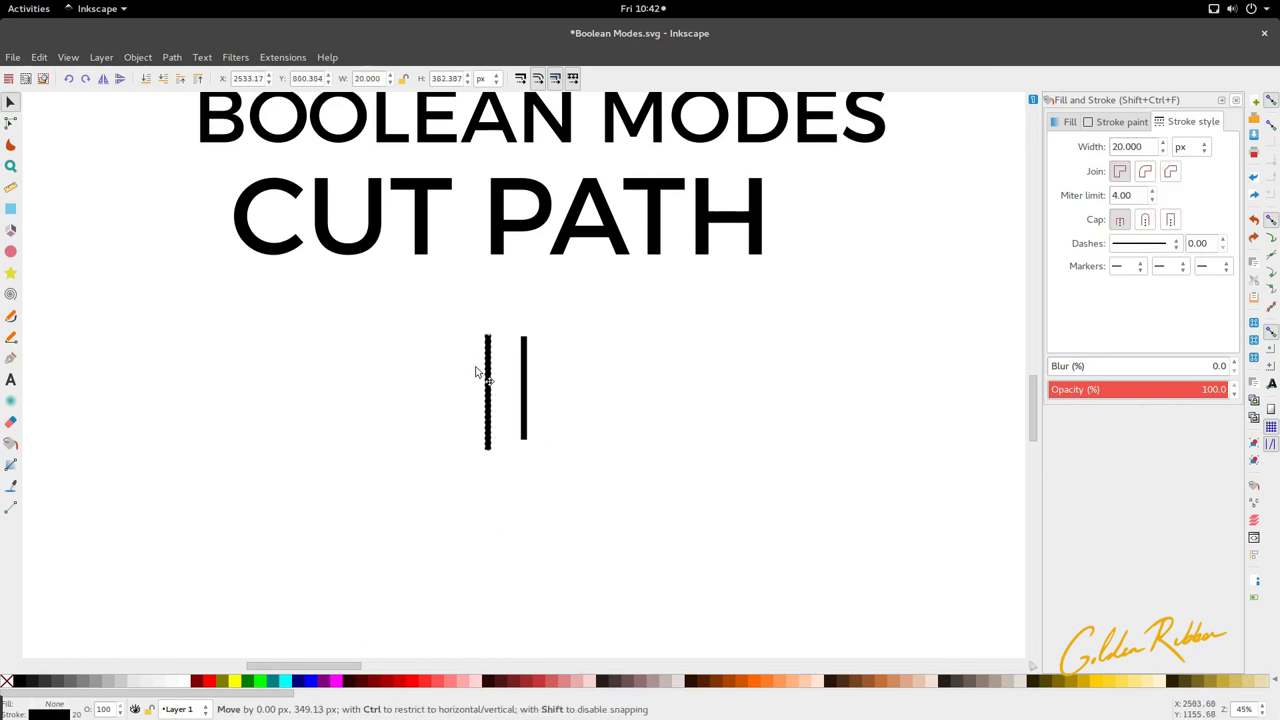
{"action": "left_click_drag", "start_coordinate": [491, 443], "coordinate": [577, 483]}
{"action": "key", "text": "Escape"}
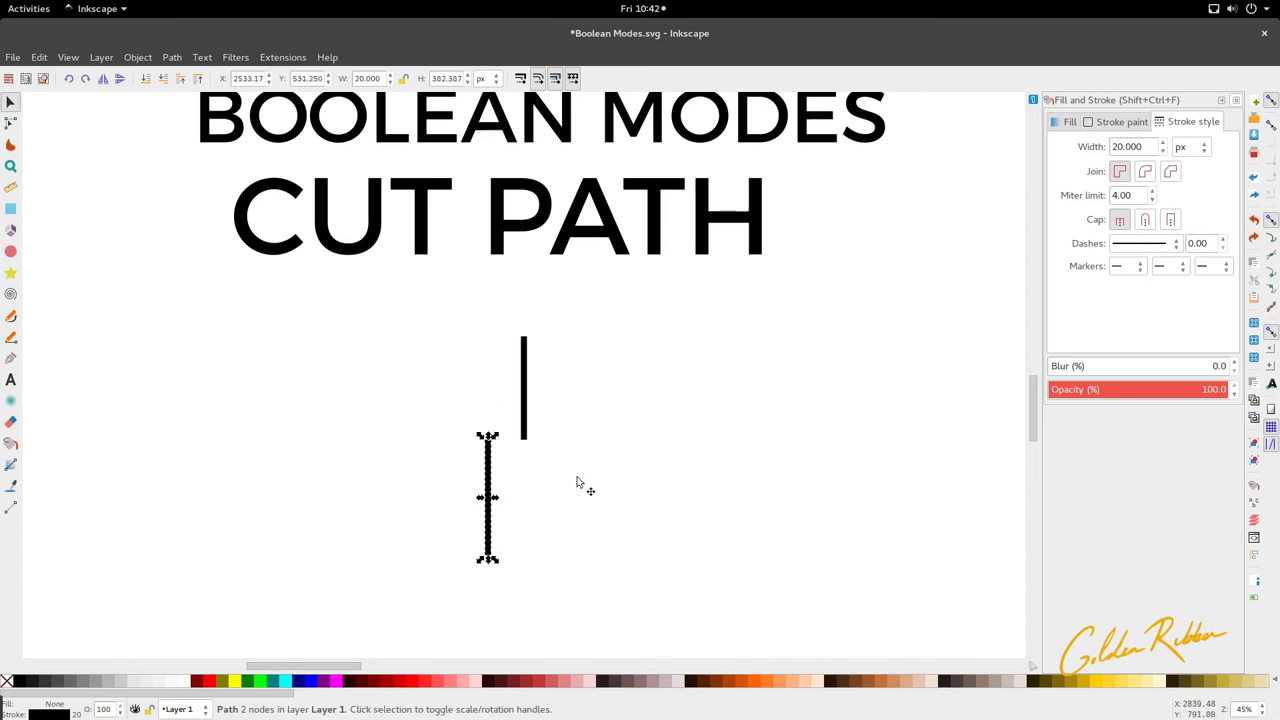
Return the lower piece of the black line to X 2652.50 px, in line with the upper piece.
{"action": "key", "text": "shift+Right"}
{"action": "key", "text": "shift+Right"}
{"action": "key", "text": "shift+Right"}
{"action": "key", "text": "shift+Right"}
{"action": "key", "text": "shift+Right"}
{"action": "key", "text": "shift+Right"}
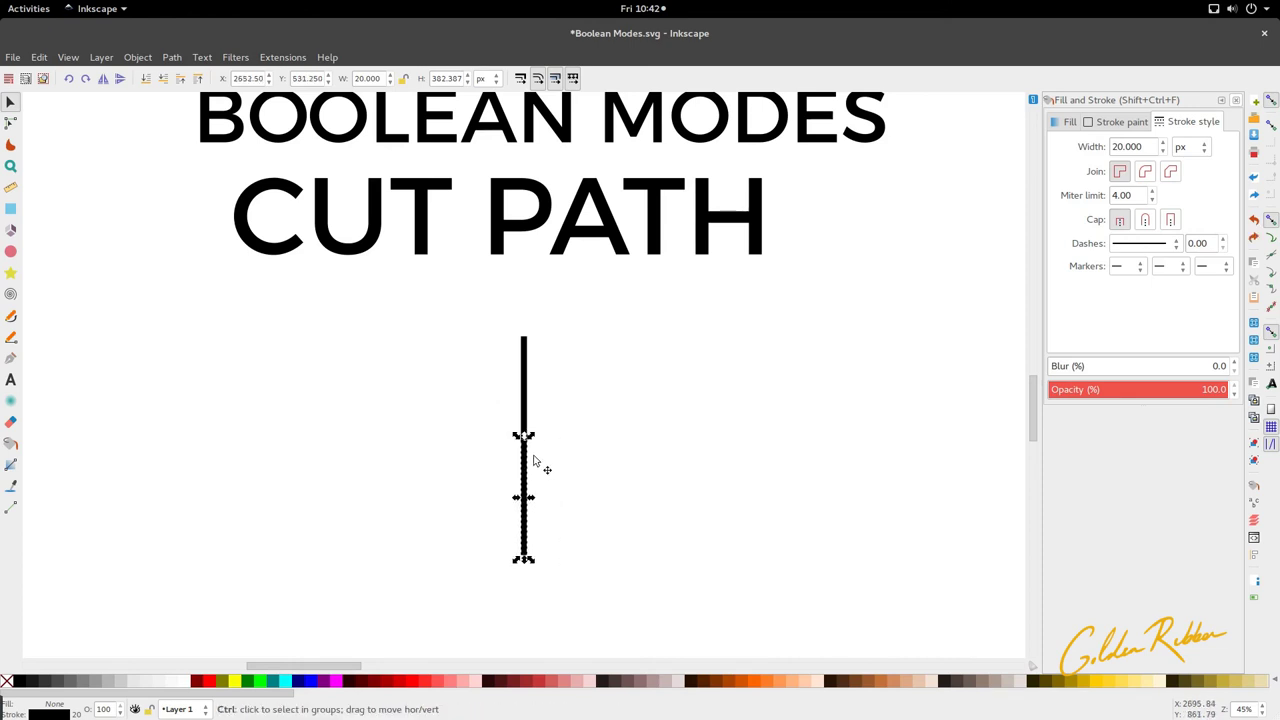
Try to pull the lower piece of the cut line away again, and undo the move.
{"action": "scroll", "coordinate": [533, 460], "scroll_direction": "up", "scroll_amount": 2}
{"action": "left_click_drag", "start_coordinate": [525, 470], "coordinate": [477, 486]}
{"action": "key", "text": "Escape"}
{"action": "key", "text": "ctrl+z"}
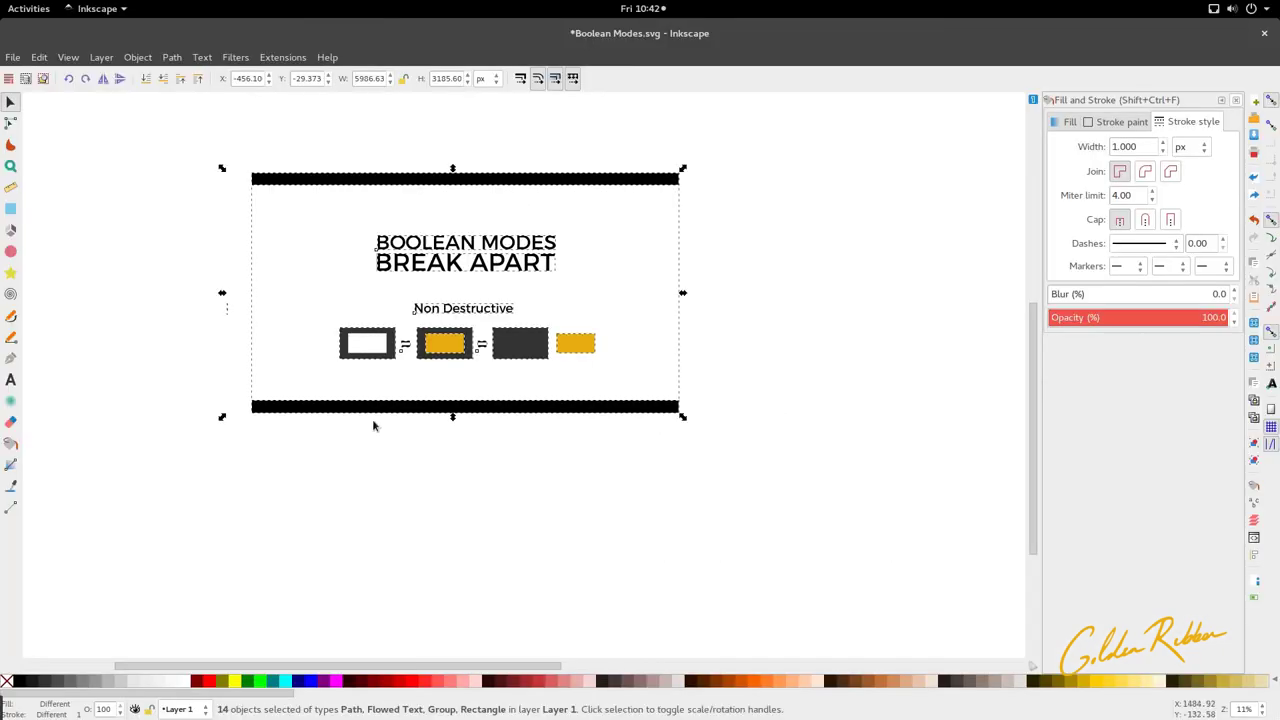
Clear the selection on the Break Apart page and examine its title and the Non Destructive label.
{"action": "left_click", "coordinate": [391, 466]}
{"action": "scroll", "coordinate": [391, 466], "scroll_direction": "up", "scroll_amount": 2}
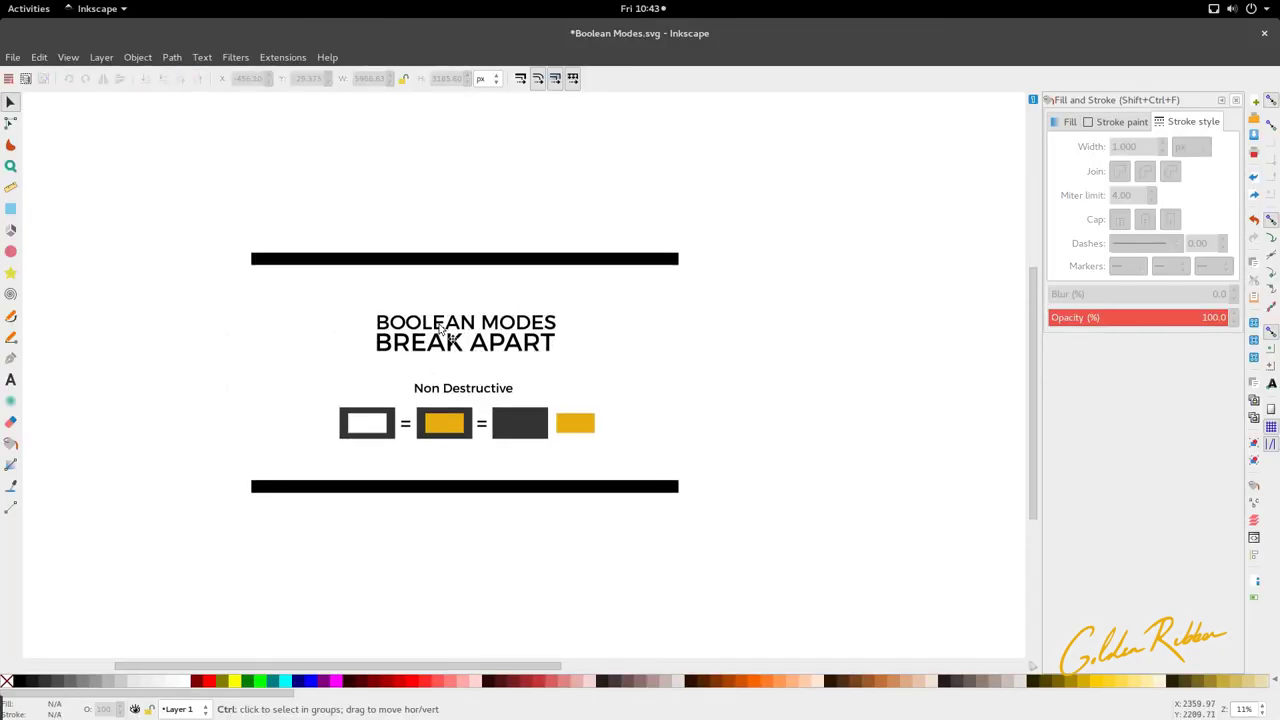
{"action": "left_click", "coordinate": [441, 331]}
{"action": "scroll", "coordinate": [460, 398], "scroll_direction": "up", "scroll_amount": 2}
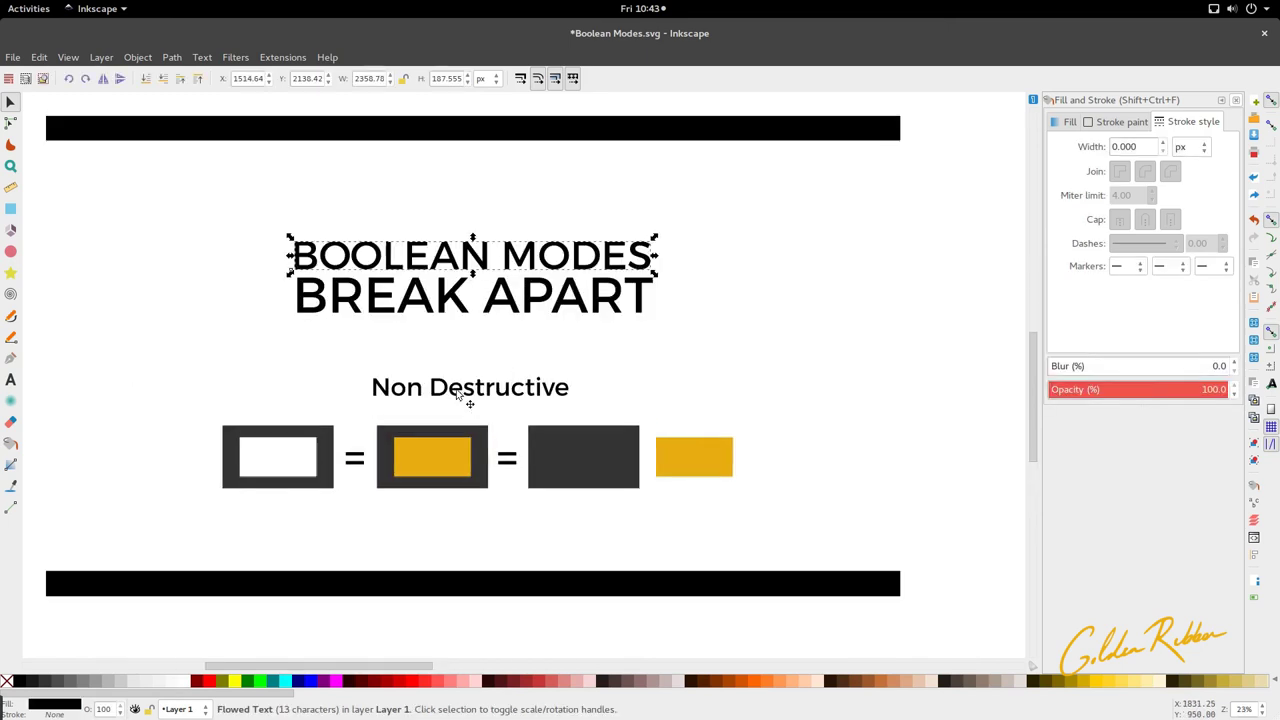
{"action": "left_click", "coordinate": [470, 400]}
{"action": "scroll", "coordinate": [471, 406], "scroll_direction": "down", "scroll_amount": 2}
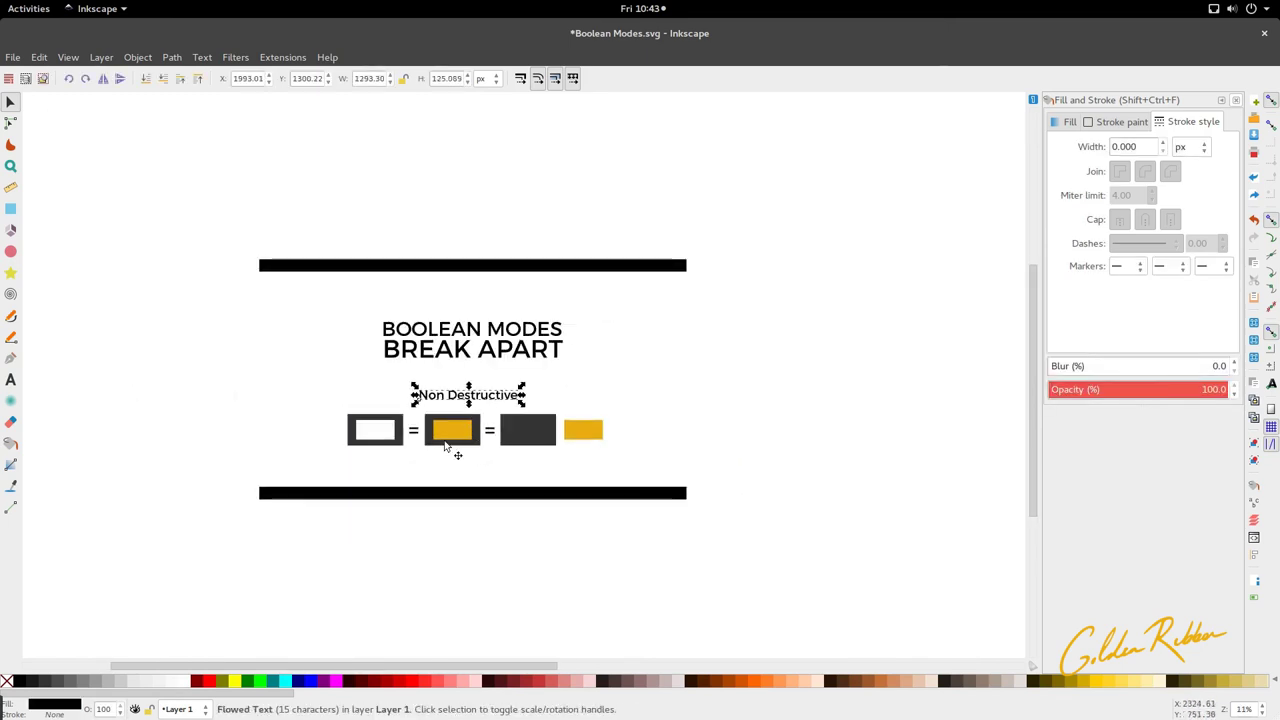
Inspect the nodes of the yellow rectangle inside the middle dark rectangle.
{"action": "scroll", "coordinate": [446, 446], "scroll_direction": "up", "scroll_amount": 3}
{"action": "key", "text": "n"}
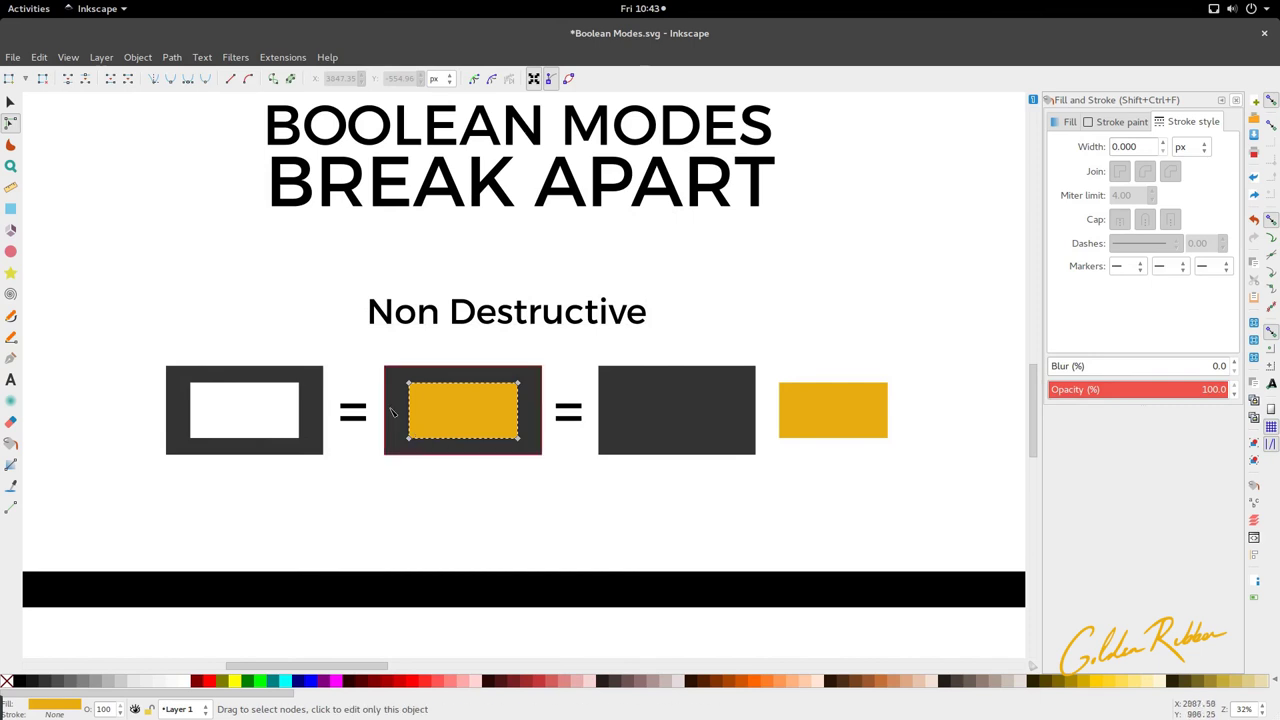
{"action": "left_click", "coordinate": [462, 435]}
{"action": "key", "text": "s"}
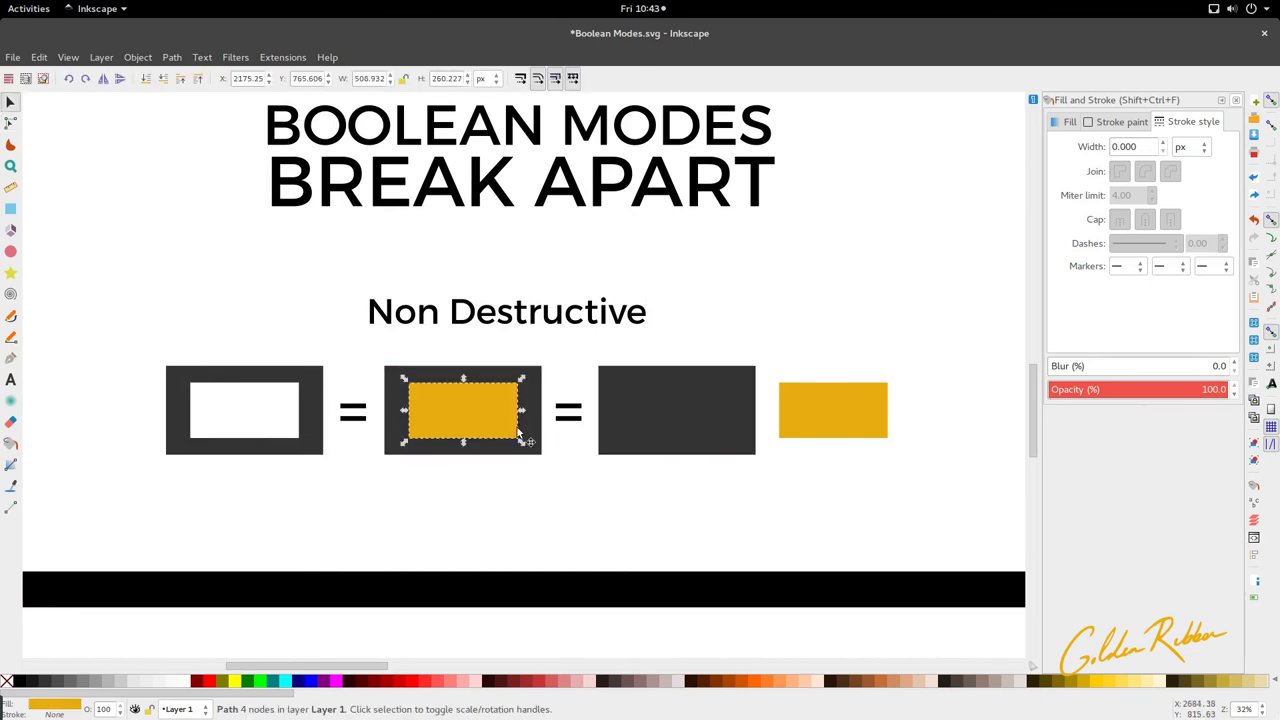
{"action": "scroll", "coordinate": [520, 434], "scroll_direction": "left", "scroll_amount": 4}
{"action": "scroll", "coordinate": [518, 432], "scroll_direction": "down", "scroll_amount": 1}
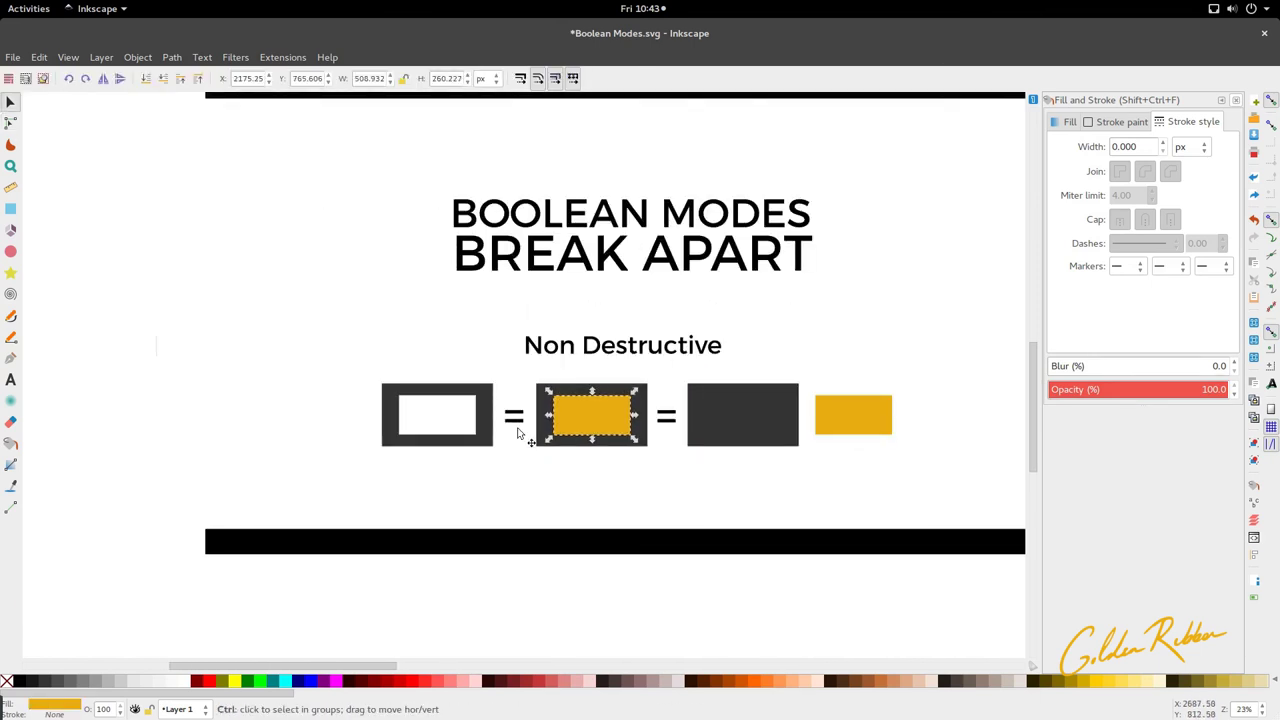
{"action": "scroll", "coordinate": [518, 432], "scroll_direction": "right", "scroll_amount": 4}
{"action": "scroll", "coordinate": [514, 440], "scroll_direction": "down", "scroll_amount": 1}
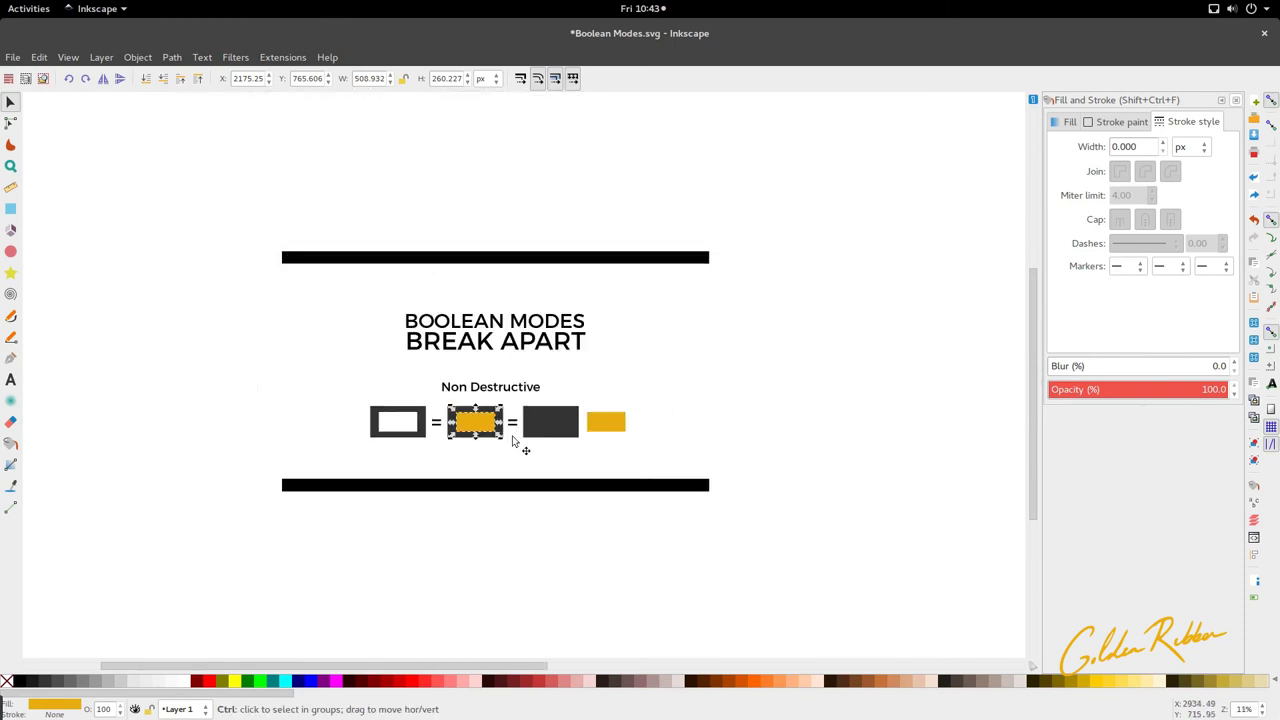
Show the nodes of the dark frame with the white opening, select its inner nodes, and deselect them.
{"action": "scroll", "coordinate": [466, 457], "scroll_direction": "up", "scroll_amount": 1}
{"action": "key", "text": "n"}
{"action": "left_click", "coordinate": [310, 416]}
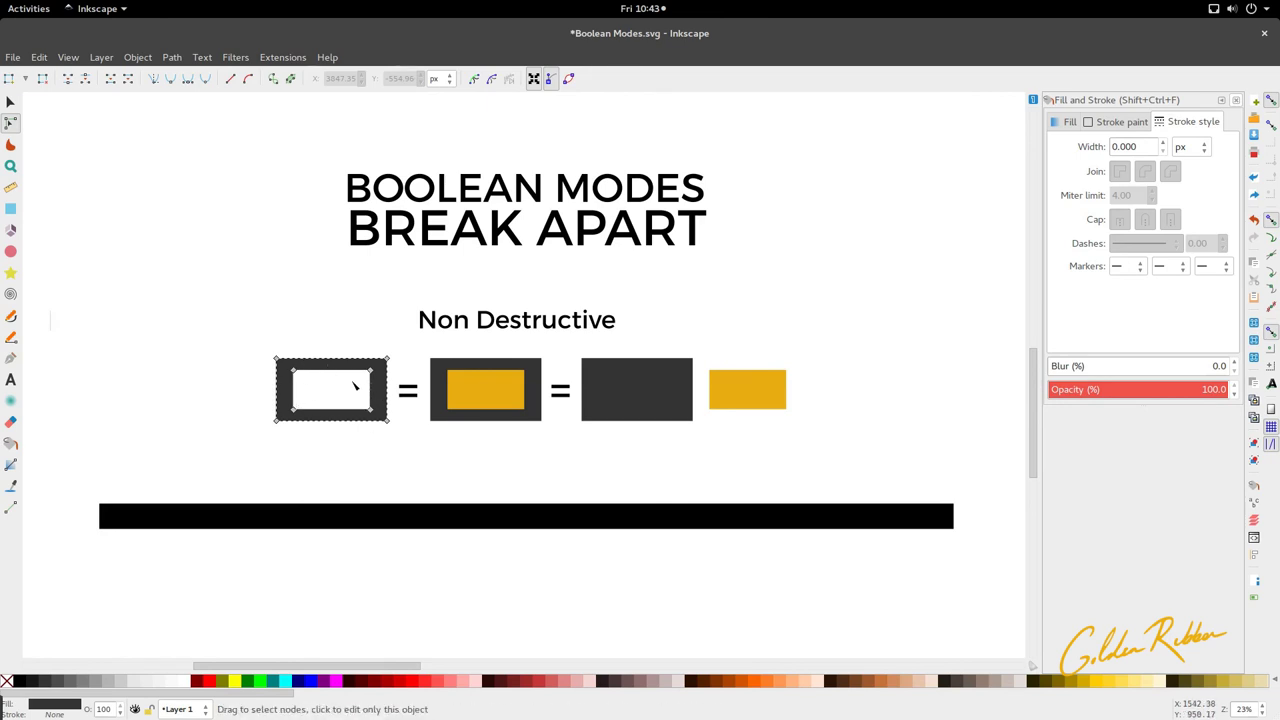
{"action": "key", "text": "s"}
{"action": "scroll", "coordinate": [402, 415], "scroll_direction": "up", "scroll_amount": 2}
{"action": "key", "text": "n"}
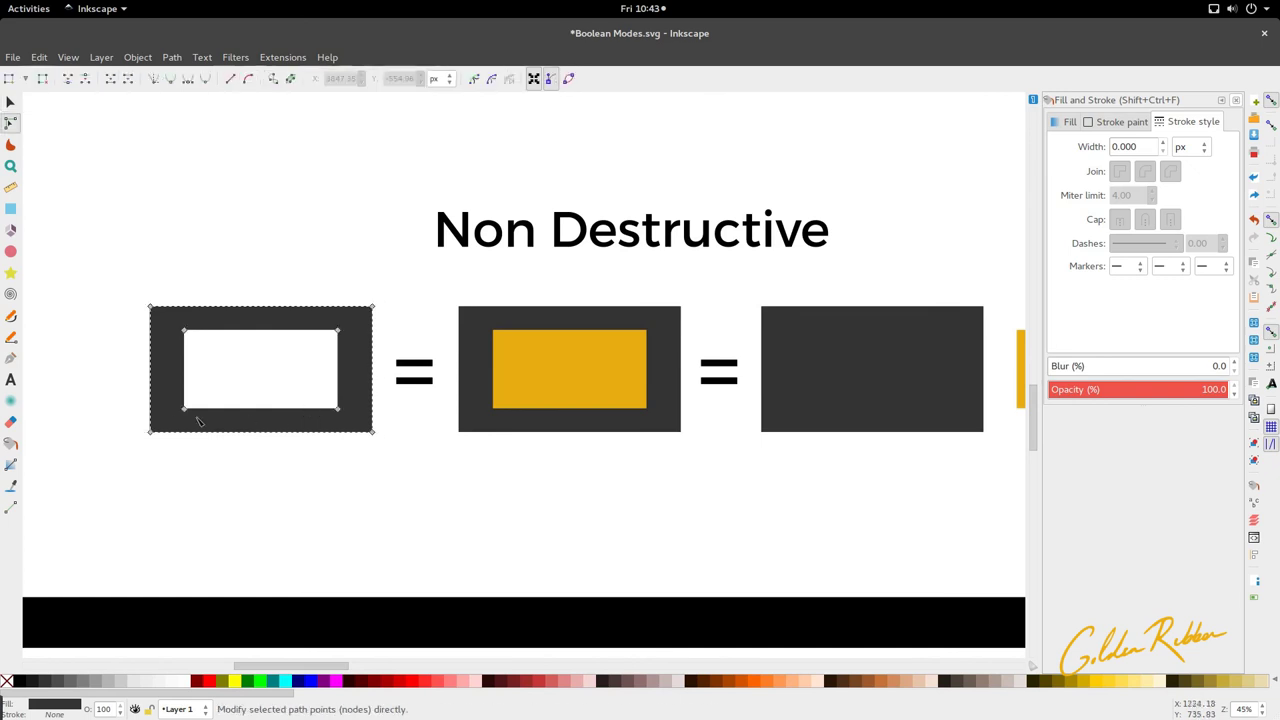
{"action": "left_click_drag", "start_coordinate": [176, 425], "coordinate": [357, 330]}
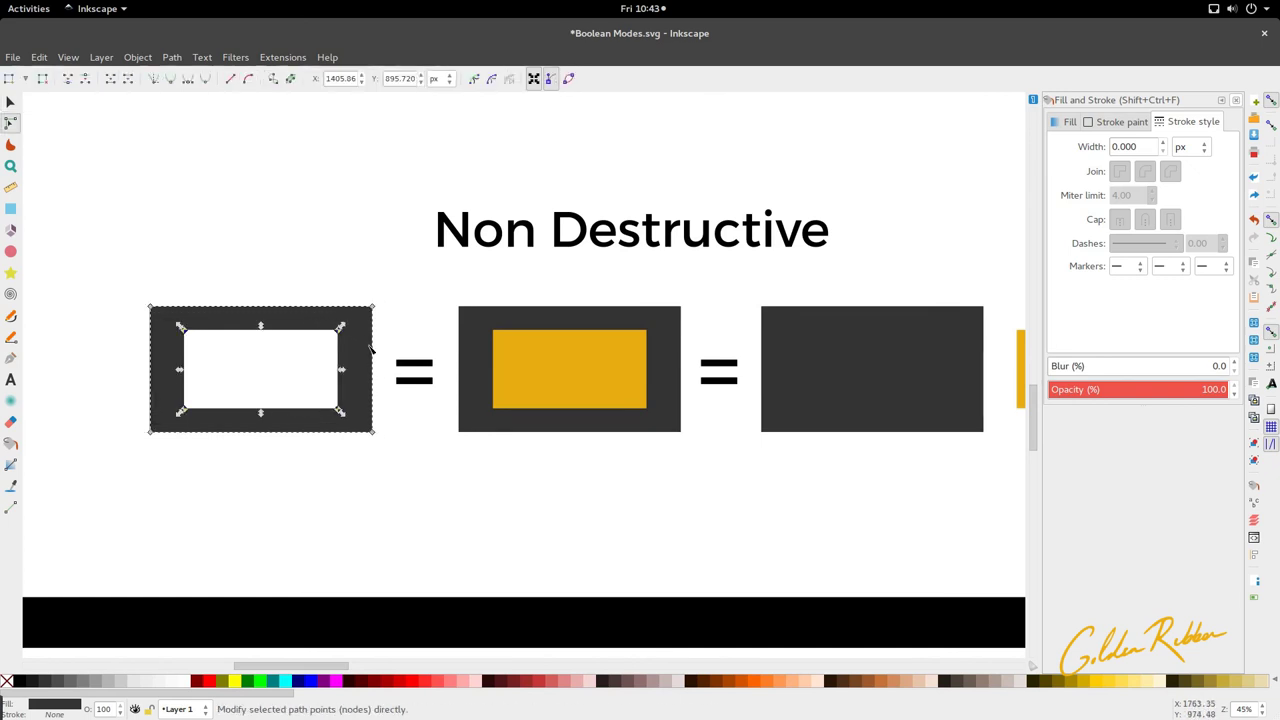
{"action": "left_click", "coordinate": [382, 345]}
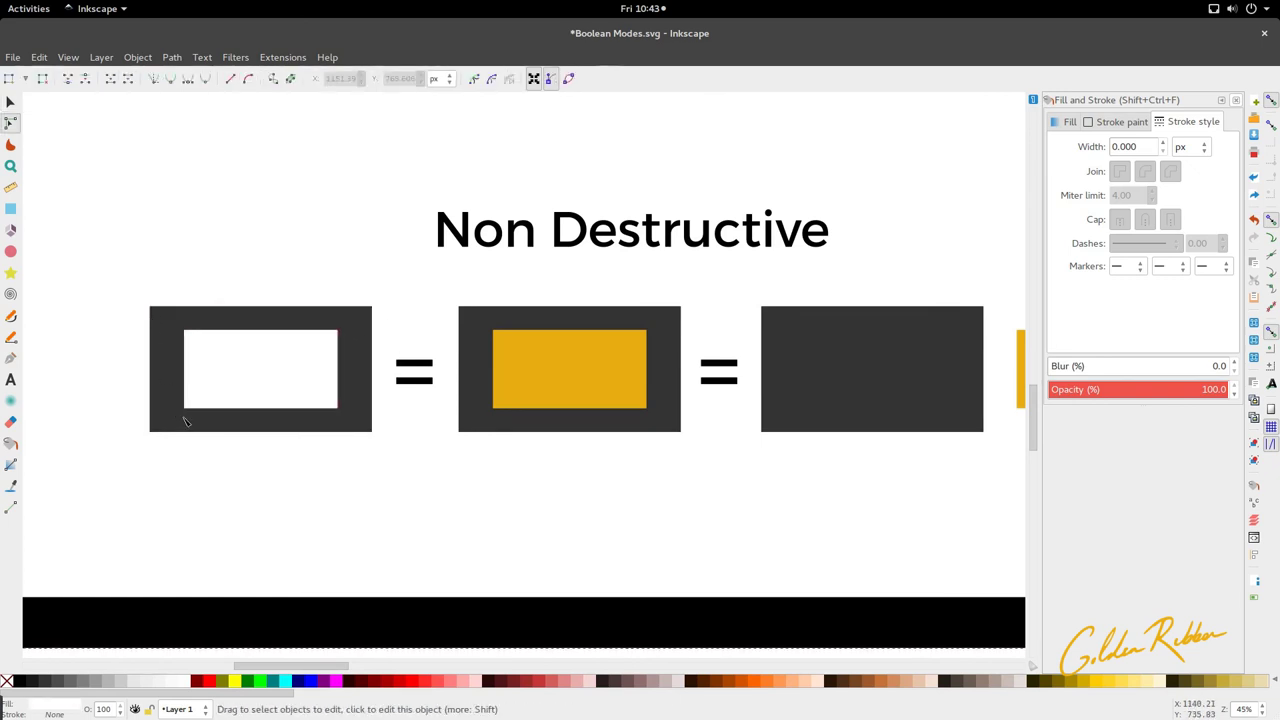
Select the dark rectangle behind the yellow one in the middle example.
{"action": "key", "text": "s"}
{"action": "left_click_drag", "start_coordinate": [540, 395], "coordinate": [873, 312]}
{"action": "key", "text": "Escape"}
{"action": "key", "text": "Escape"}
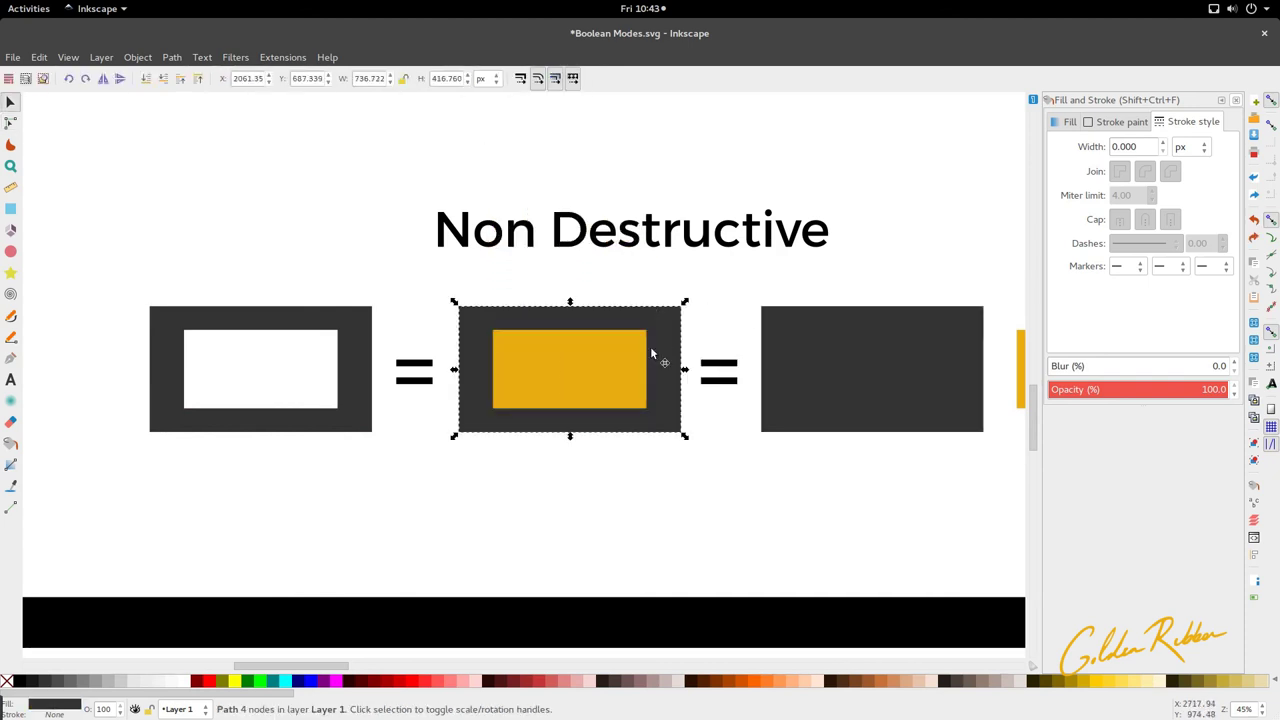
Duplicate the dark frame with the white opening and place the copy below the middle example.
{"action": "scroll", "coordinate": [592, 365], "scroll_direction": "down", "scroll_amount": 4}
{"action": "scroll", "coordinate": [586, 383], "scroll_direction": "up", "scroll_amount": 2}
{"action": "left_click", "coordinate": [475, 390]}
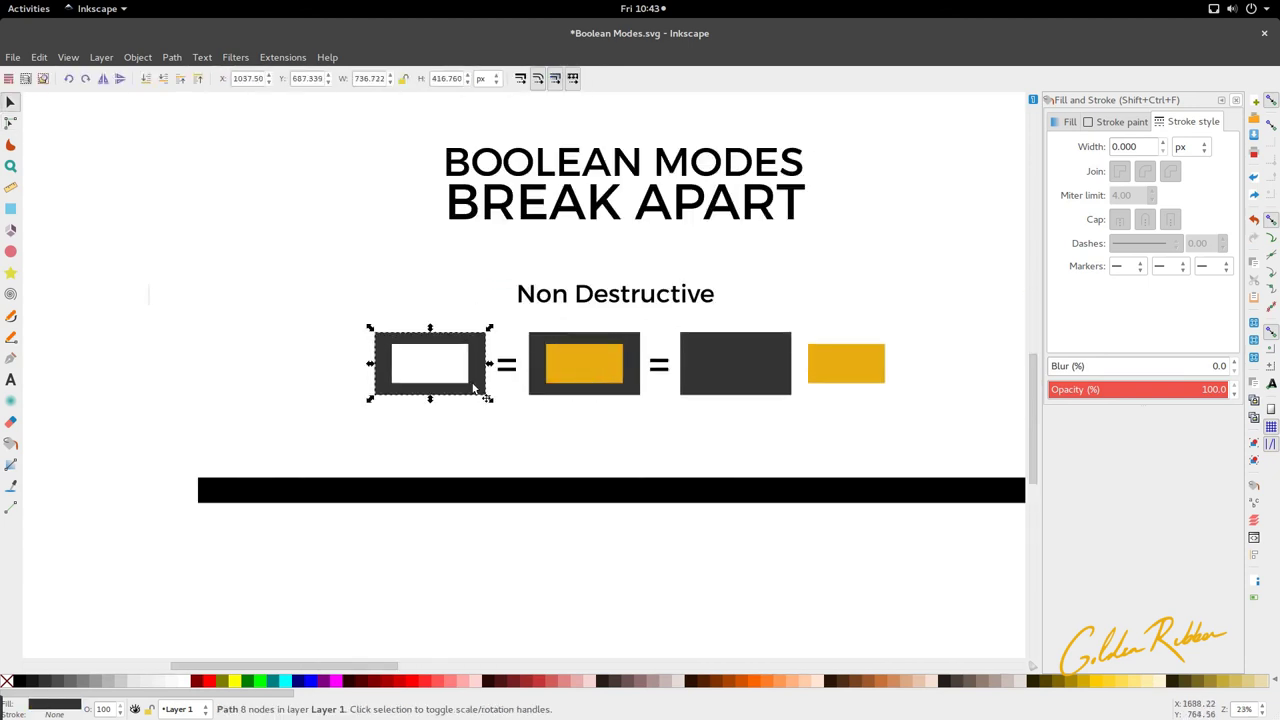
{"action": "key", "text": "ctrl+d"}
{"action": "left_click_drag", "start_coordinate": [475, 390], "coordinate": [628, 476]}
Delete the two long black bars above and below the Break Apart examples.
{"action": "scroll", "coordinate": [550, 430], "scroll_direction": "down", "scroll_amount": 2}
{"action": "left_click", "coordinate": [545, 456]}
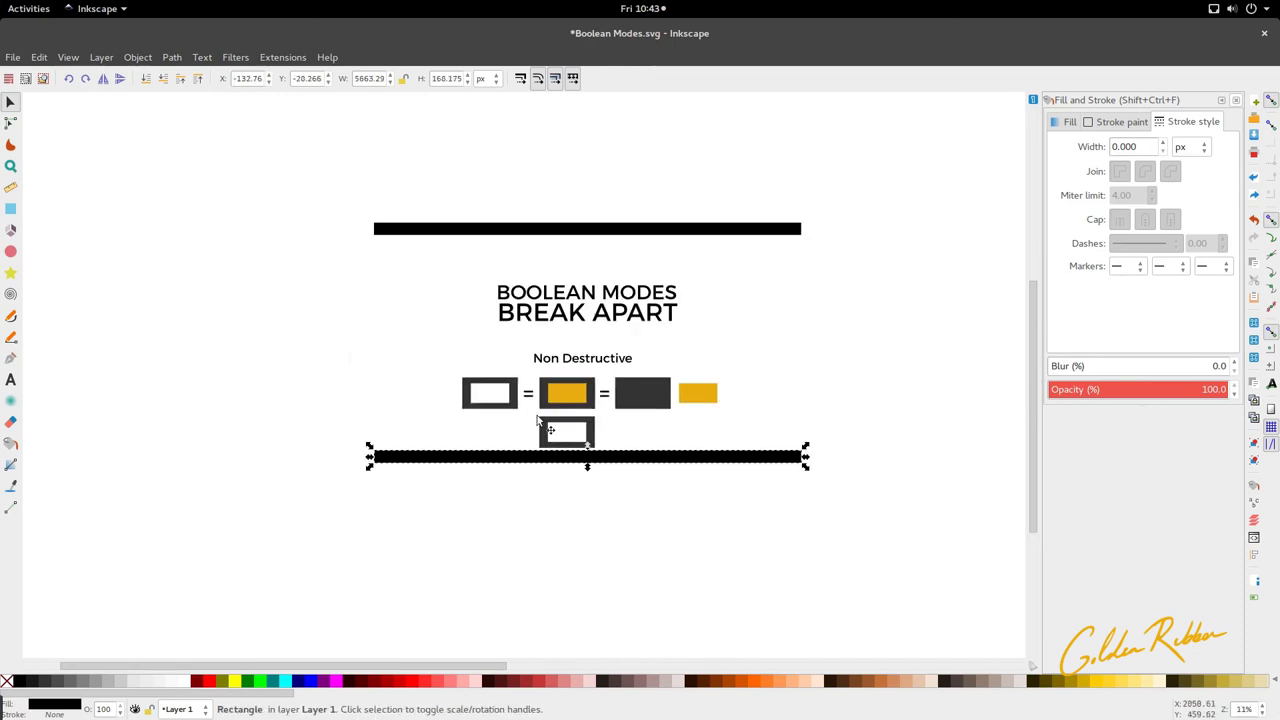
{"action": "left_click", "coordinate": [514, 230], "text": "shift"}
{"action": "key", "text": "Delete"}
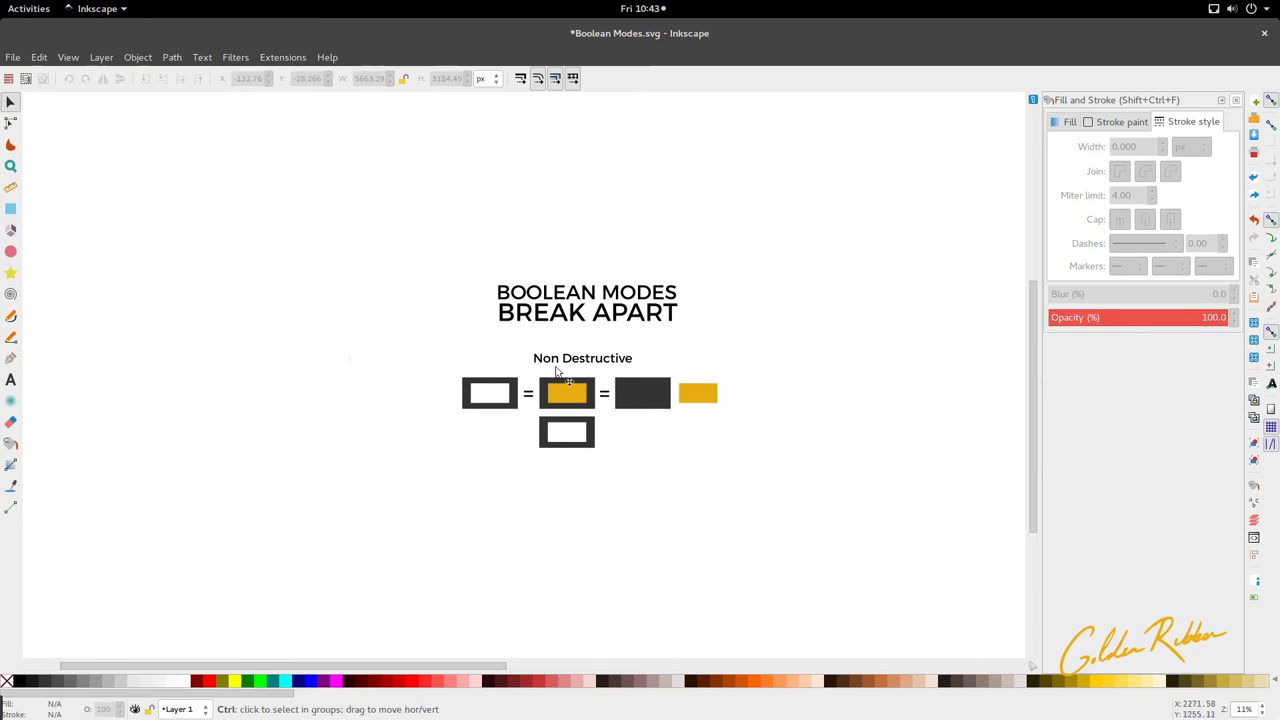
Break apart the copied dark frame below the examples and clear the selection.
{"action": "left_click", "coordinate": [586, 434]}
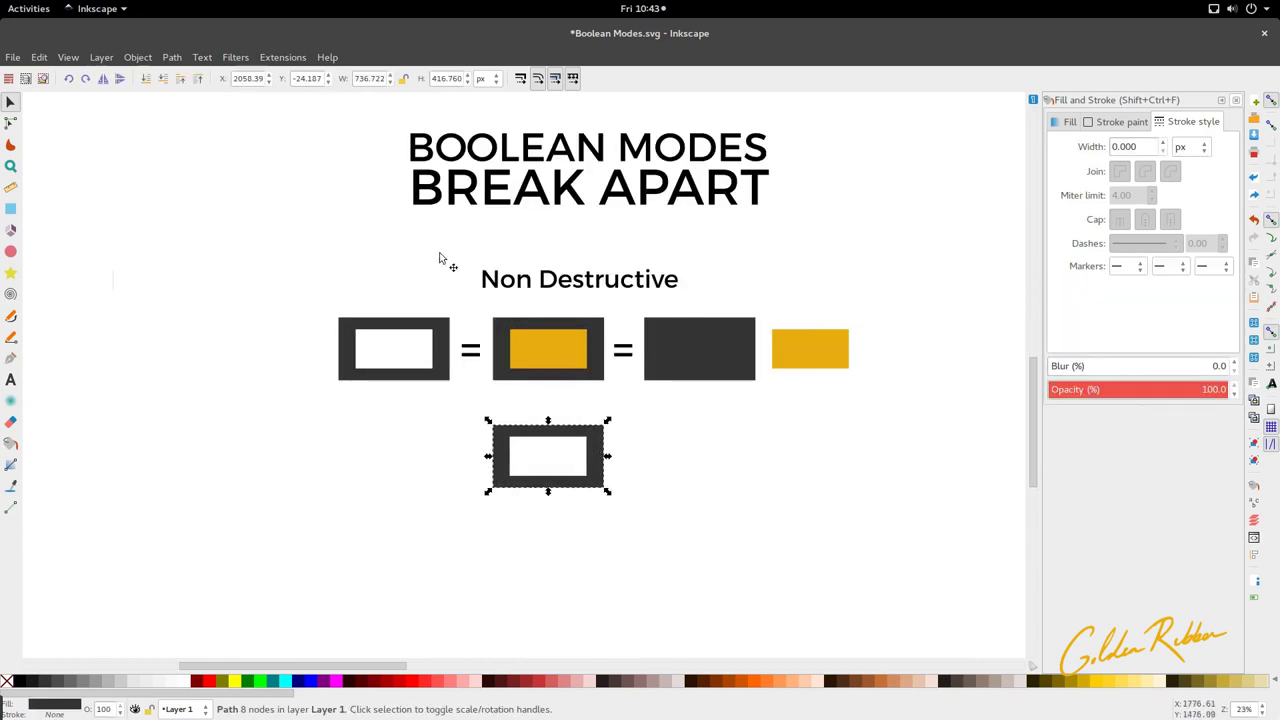
{"action": "left_click", "coordinate": [172, 57]}
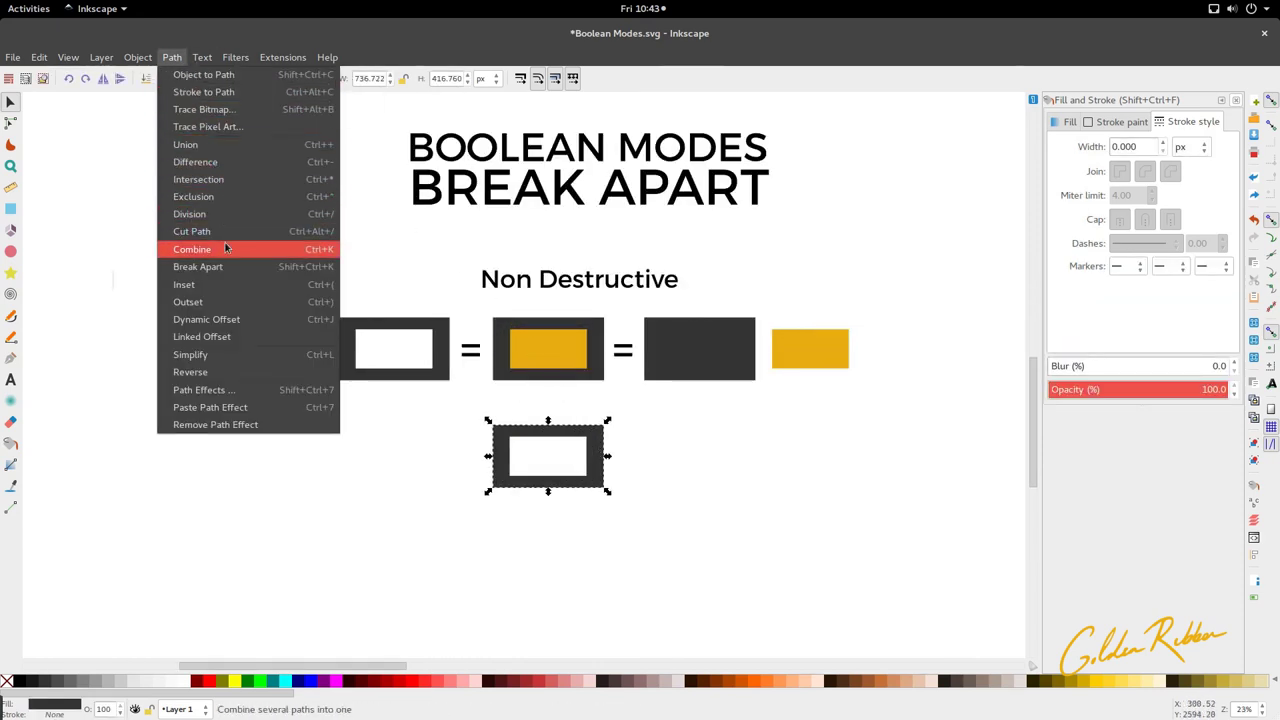
{"action": "left_click", "coordinate": [205, 266]}
{"action": "left_click", "coordinate": [451, 526]}
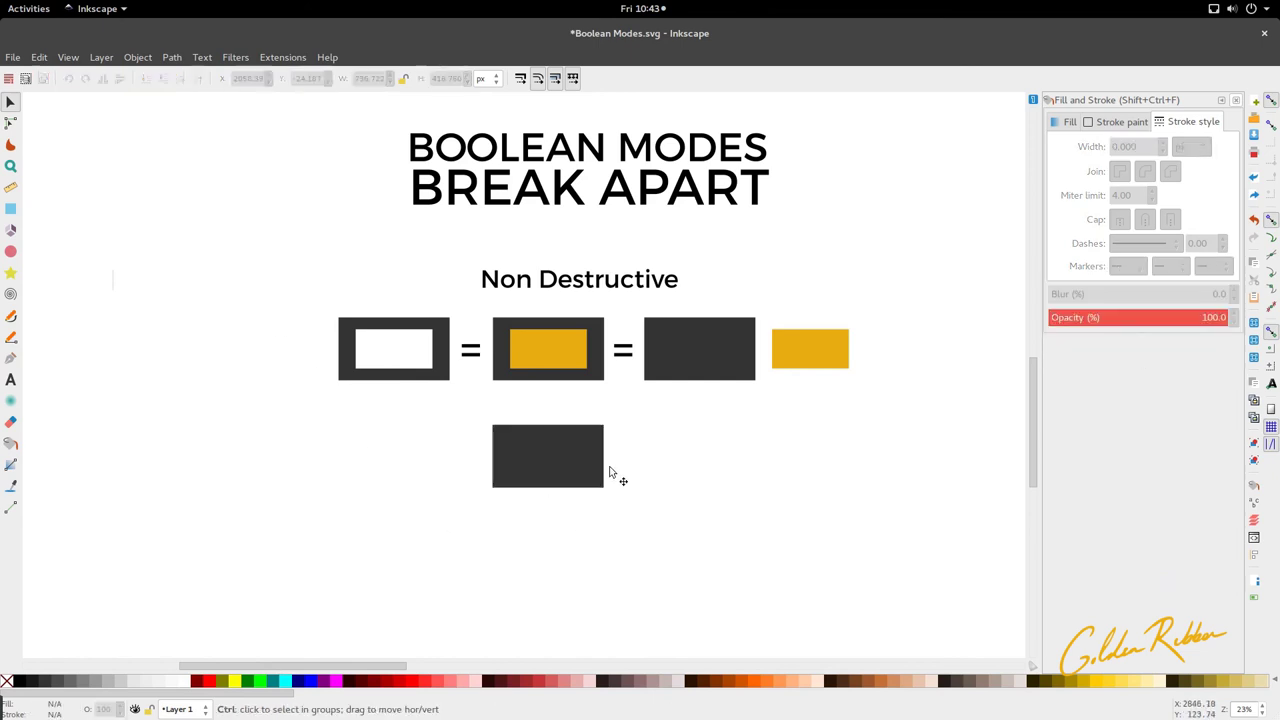
Drag the inner rectangle out of the broken-apart copy and undo the move.
{"action": "scroll", "coordinate": [587, 470], "scroll_direction": "up", "scroll_amount": 2}
{"action": "left_click_drag", "start_coordinate": [586, 477], "coordinate": [313, 490]}
{"action": "key", "text": "ctrl+z"}
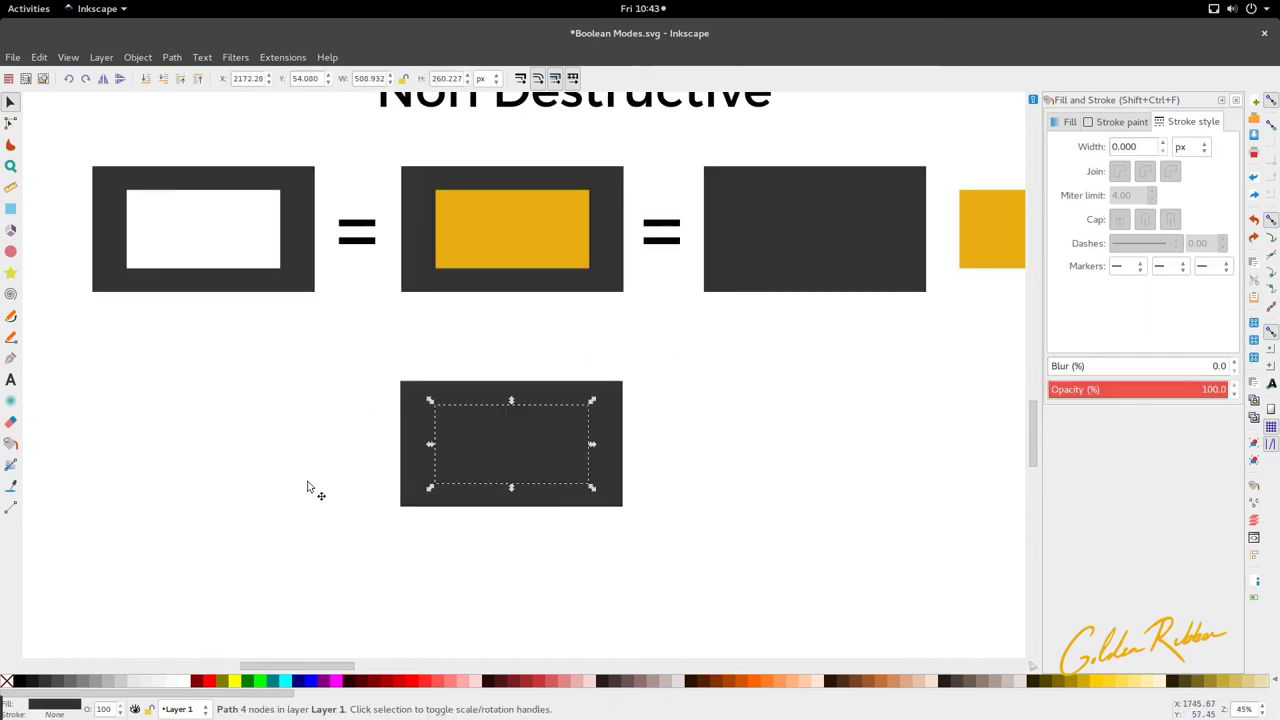
Fill the inner rectangle with the yellow sampled from the middle example and deselect it.
{"action": "scroll", "coordinate": [455, 460], "scroll_direction": "down", "scroll_amount": 2}
{"action": "key", "text": "d"}
{"action": "left_click", "coordinate": [486, 350]}
{"action": "key", "text": "s"}
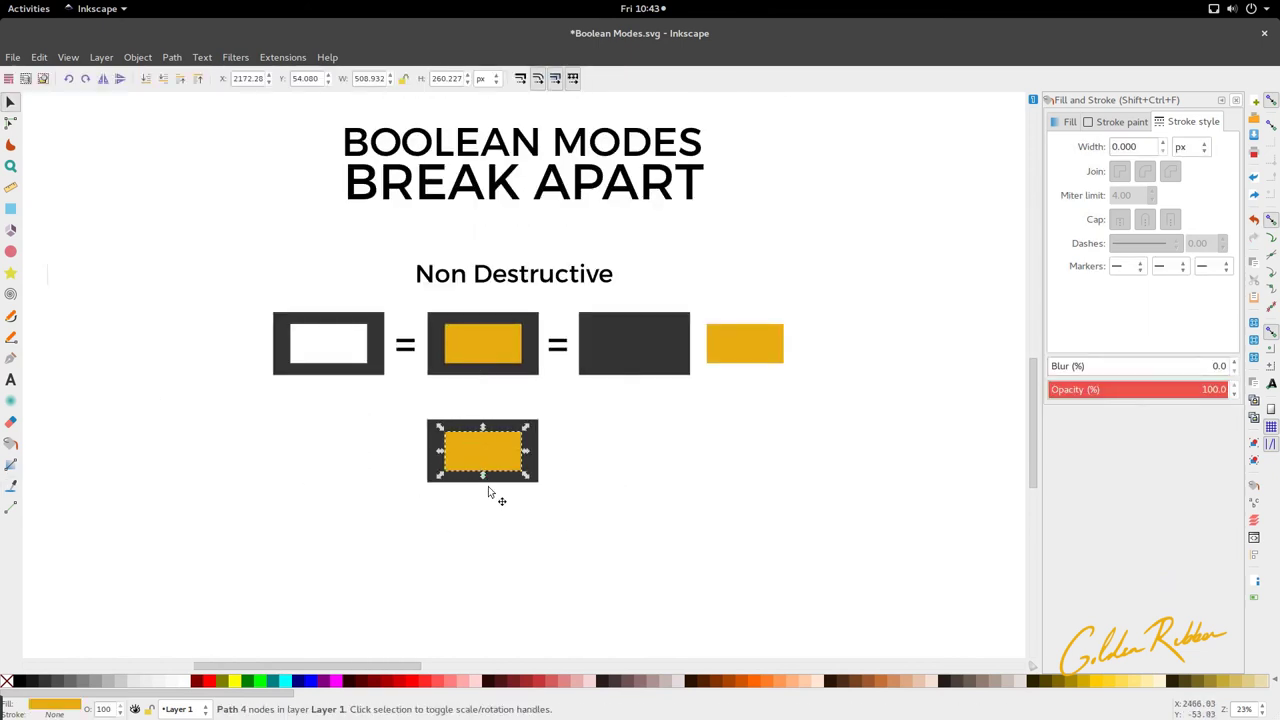
{"action": "left_click", "coordinate": [491, 491]}
Separate the pieces by moving the yellow rectangle to the right and the dark rectangle beyond it.
{"action": "left_click_drag", "start_coordinate": [488, 463], "coordinate": [649, 463]}
{"action": "left_click_drag", "start_coordinate": [439, 440], "coordinate": [783, 459]}
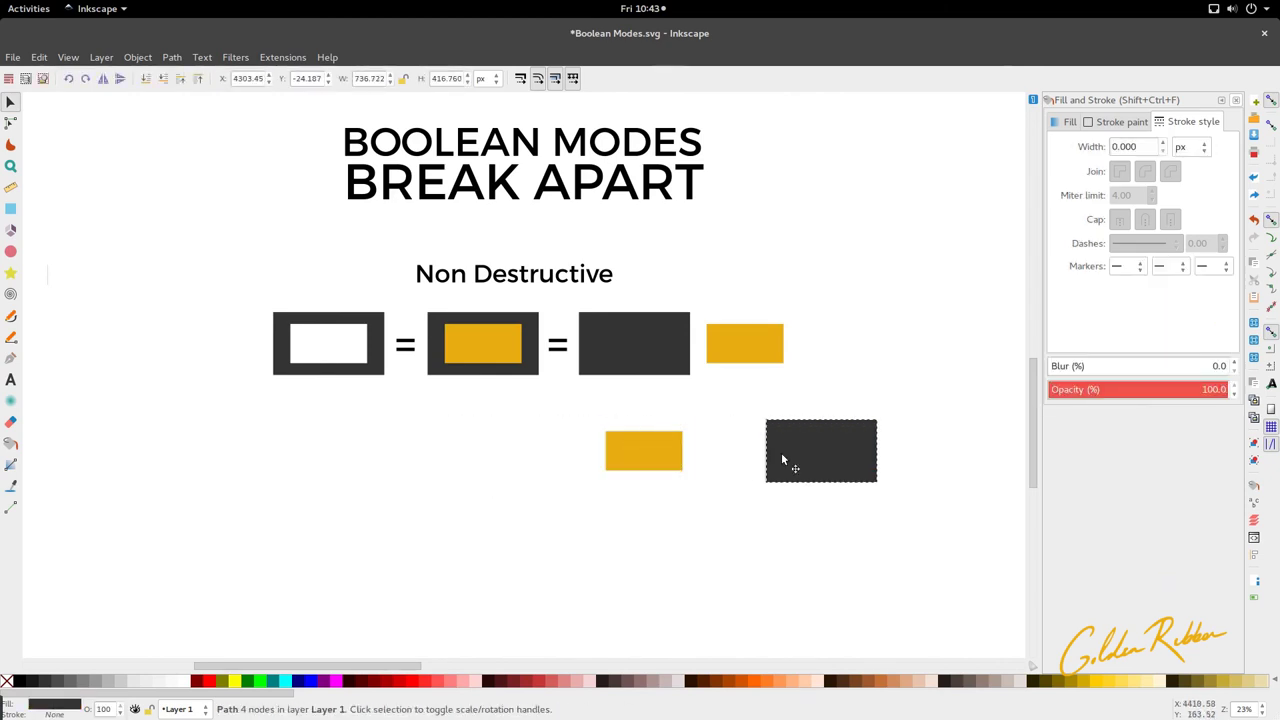
Undo back to the unbroken frame, and redo Break Apart, the yellow fill and the yellow rectangle's move.
{"action": "key", "text": "ctrl+z"}
{"action": "key", "text": "ctrl+z"}
{"action": "scroll", "coordinate": [415, 452], "scroll_direction": "down", "scroll_amount": 1, "text": "ctrl"}
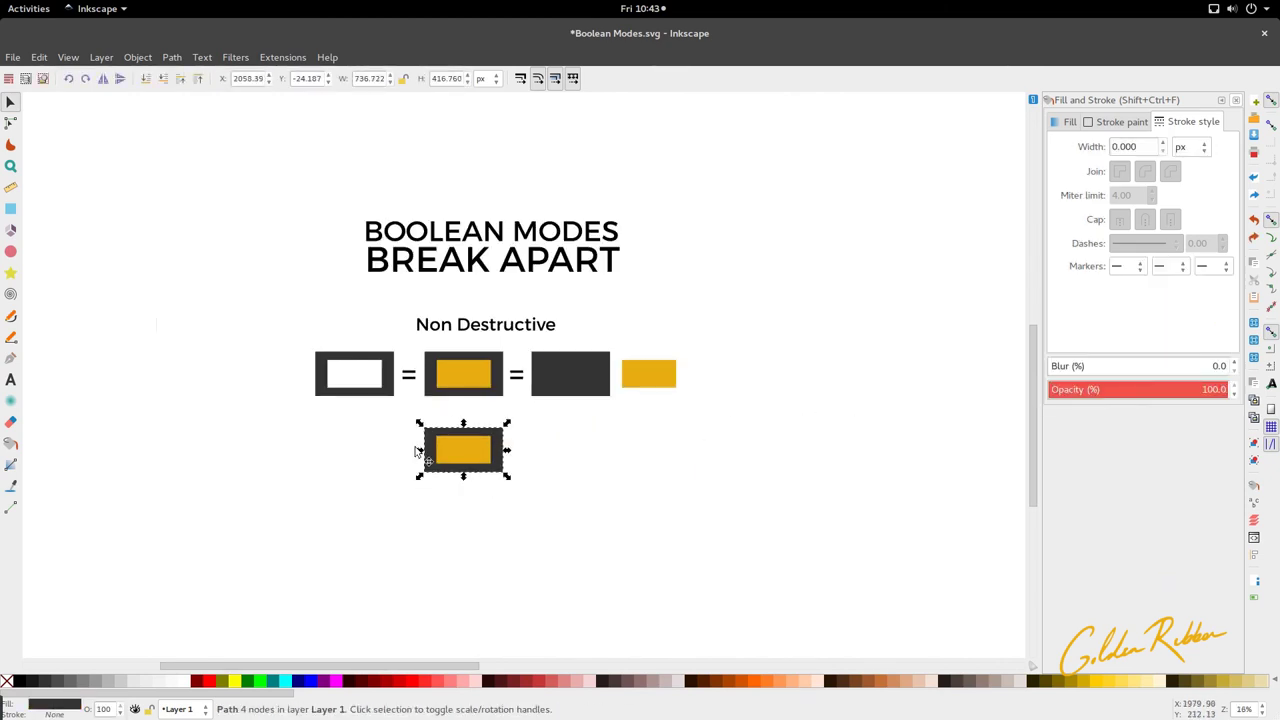
{"action": "key", "text": "ctrl+z"}
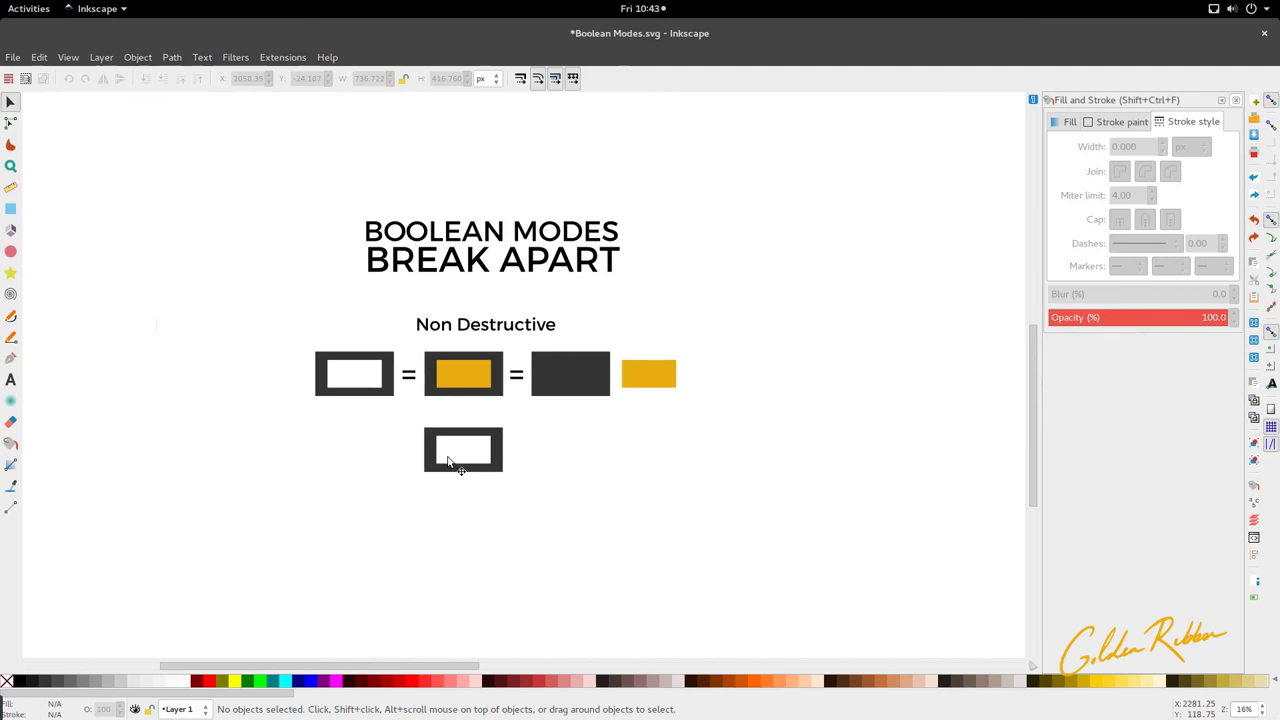
{"action": "key", "text": "ctrl+shift+z"}
{"action": "key", "text": "ctrl+shift+z"}
{"action": "key", "text": "ctrl+shift+z"}
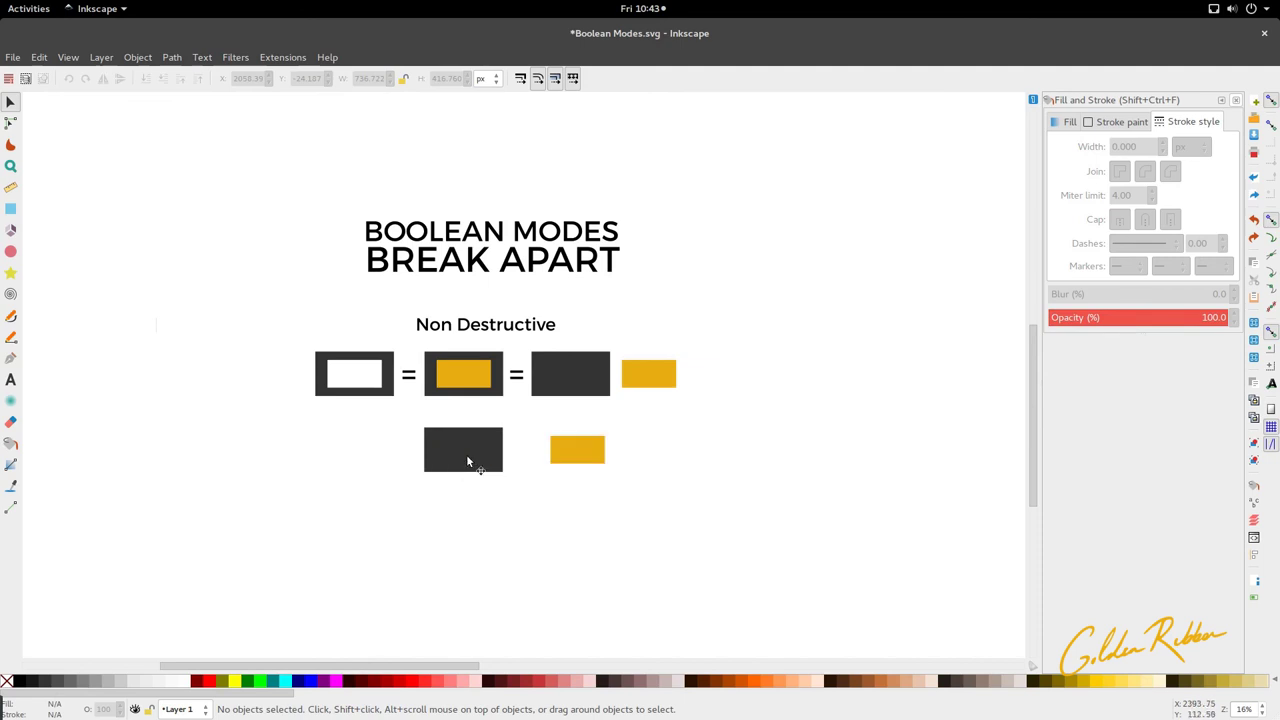
Overlap the yellow rectangle with the dark rectangle's right edge and combine the two into one path.
{"action": "left_click", "coordinate": [543, 457]}
{"action": "left_click", "coordinate": [562, 455]}
{"action": "left_click_drag", "start_coordinate": [562, 455], "coordinate": [501, 466]}
{"action": "left_click", "coordinate": [465, 461], "text": "shift"}
{"action": "left_click", "coordinate": [184, 58]}
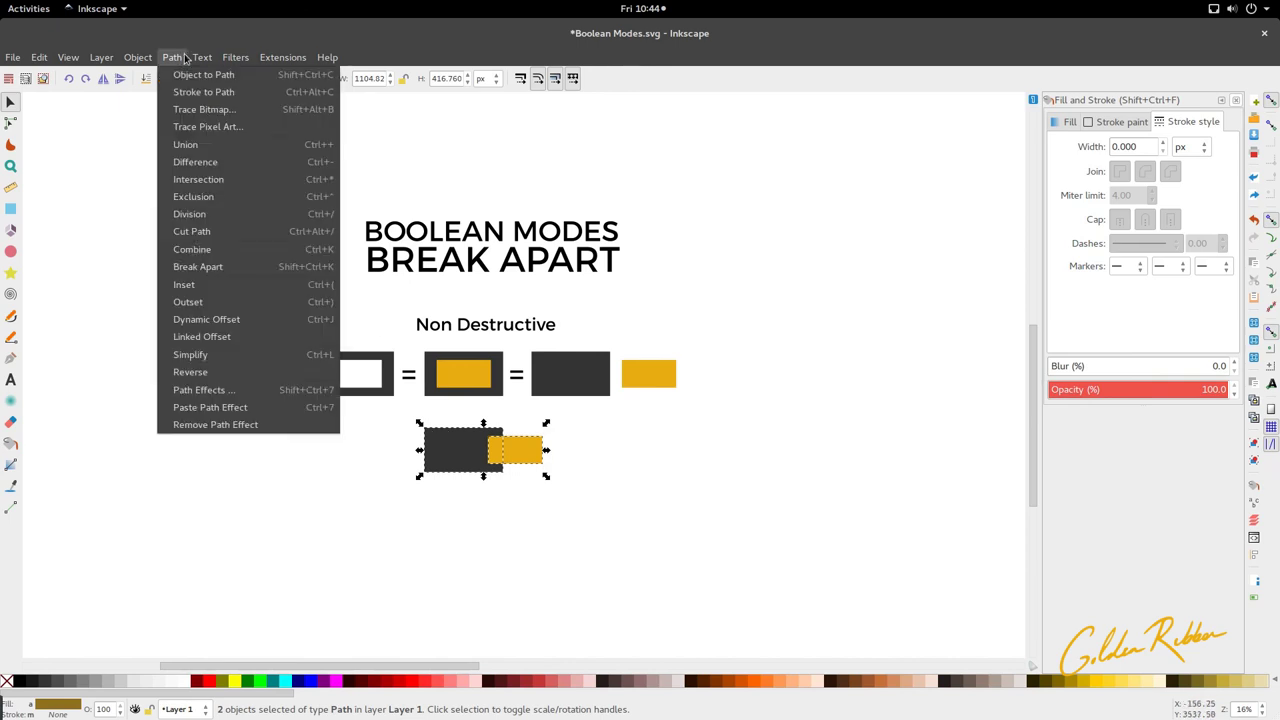
{"action": "left_click", "coordinate": [232, 257]}
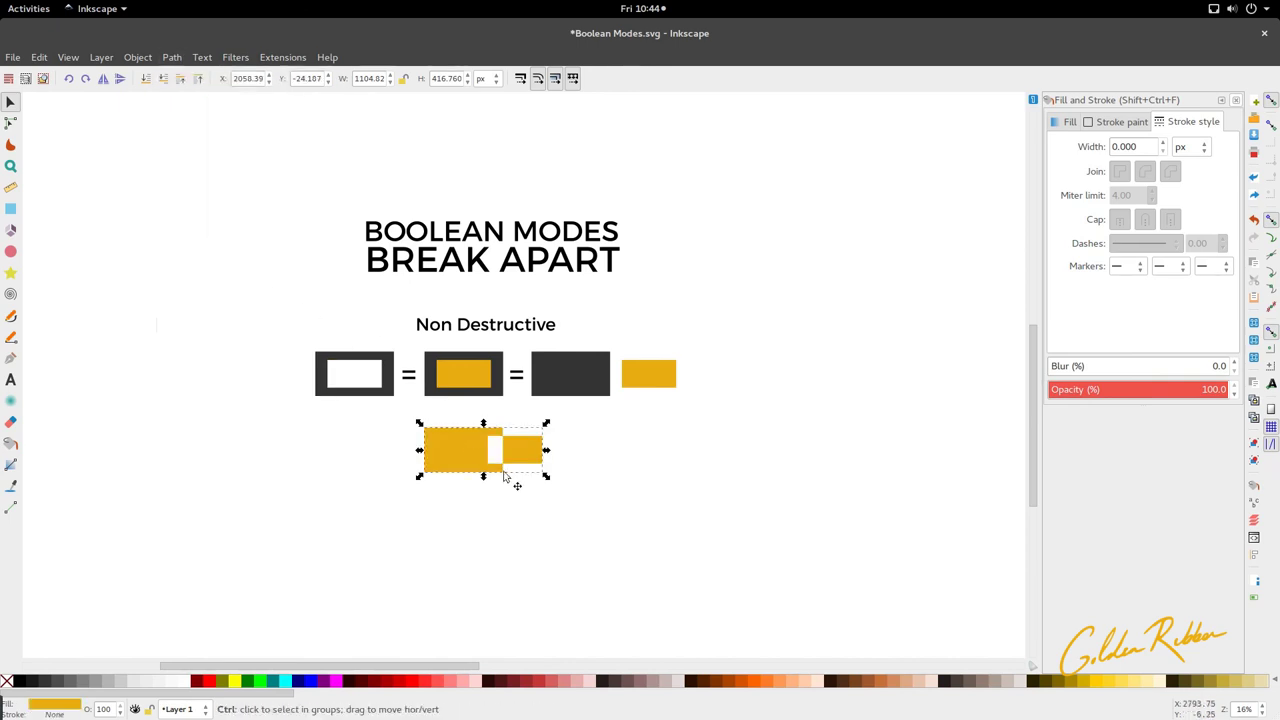
Select the smaller rectangle's four nodes in the combined path and move them over to the larger rectangle's left edge.
{"action": "scroll", "coordinate": [509, 478], "scroll_direction": "up", "scroll_amount": 2}
{"action": "scroll", "coordinate": [505, 470], "scroll_direction": "up", "scroll_amount": 2}
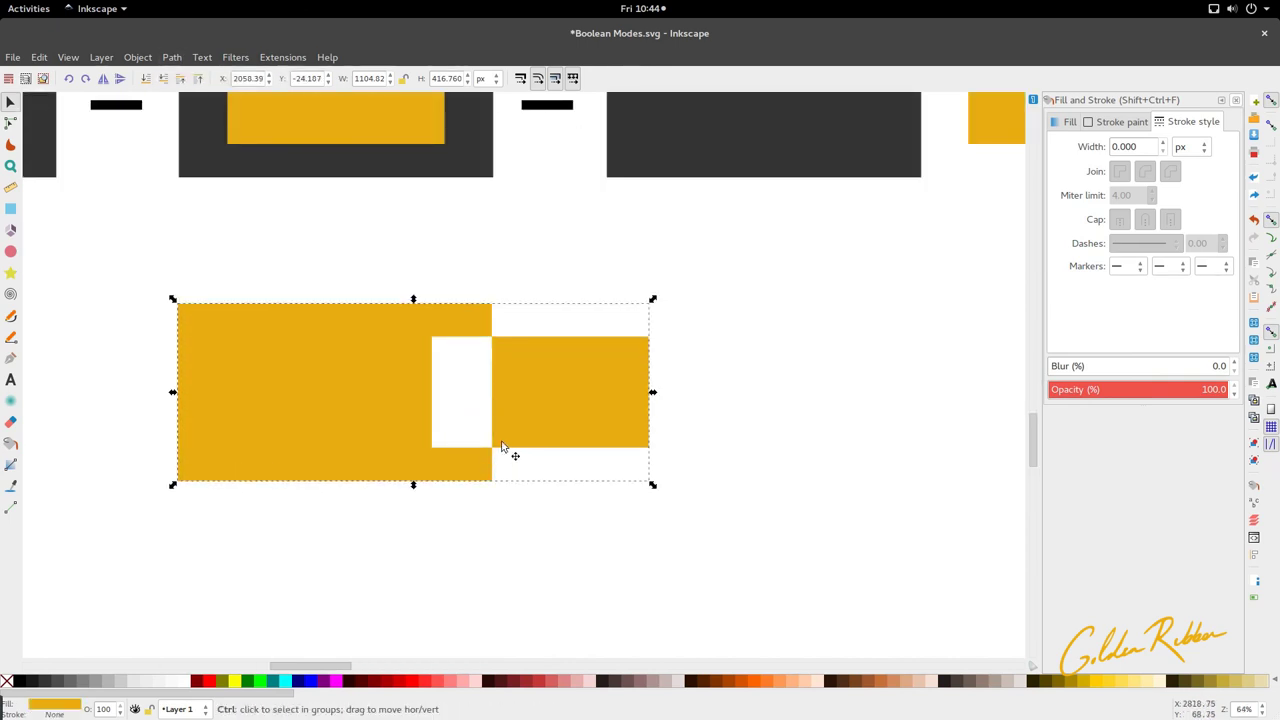
{"action": "scroll", "coordinate": [503, 447], "scroll_direction": "down", "scroll_amount": 3}
{"action": "key", "text": "n"}
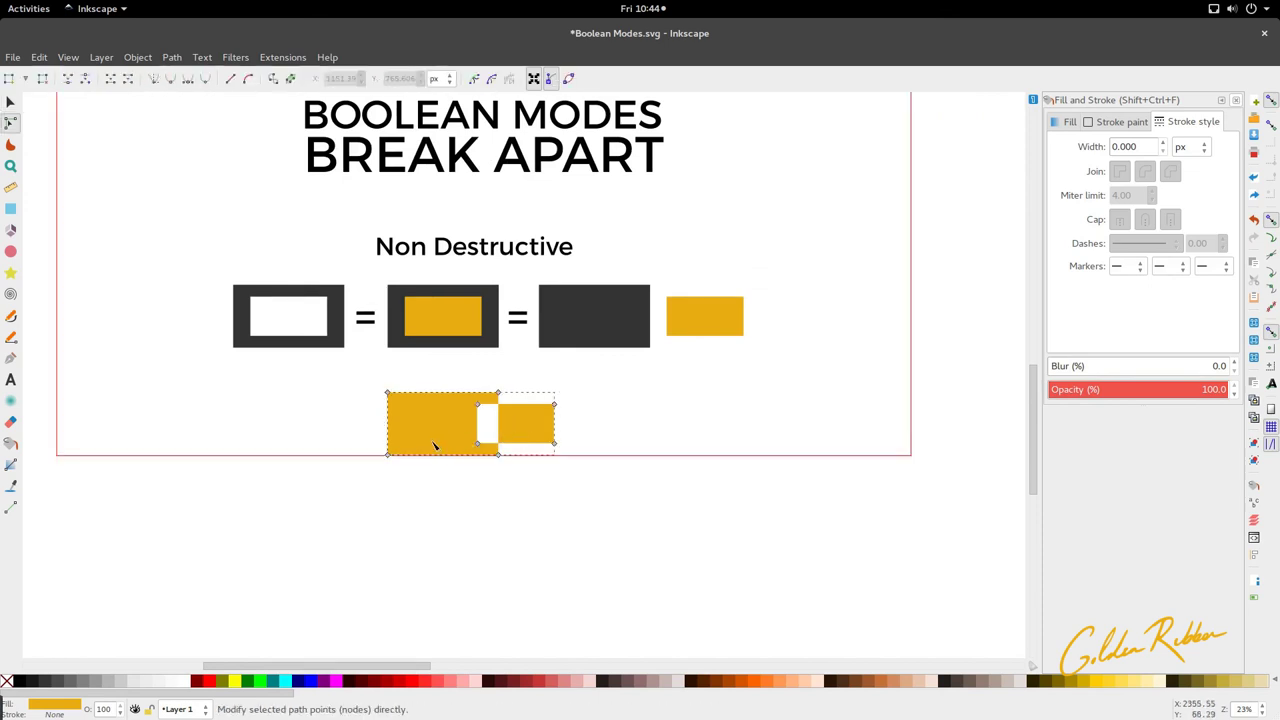
{"action": "scroll", "coordinate": [437, 455], "scroll_direction": "up", "scroll_amount": 2}
{"action": "left_click_drag", "start_coordinate": [440, 453], "coordinate": [385, 390]}
{"action": "scroll", "coordinate": [385, 390], "scroll_direction": "down", "scroll_amount": 3}
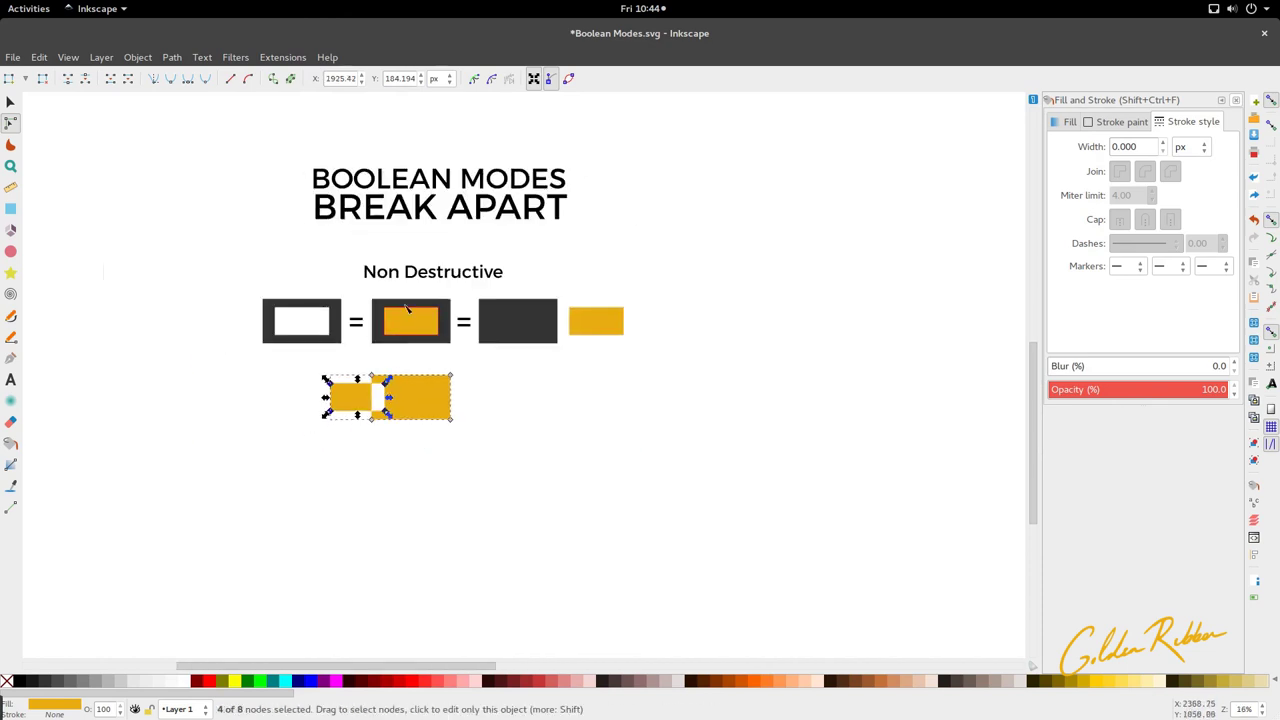
Break apart the combined yellow path into its two rectangles.
{"action": "key", "text": "s"}
{"action": "left_click", "coordinate": [171, 57]}
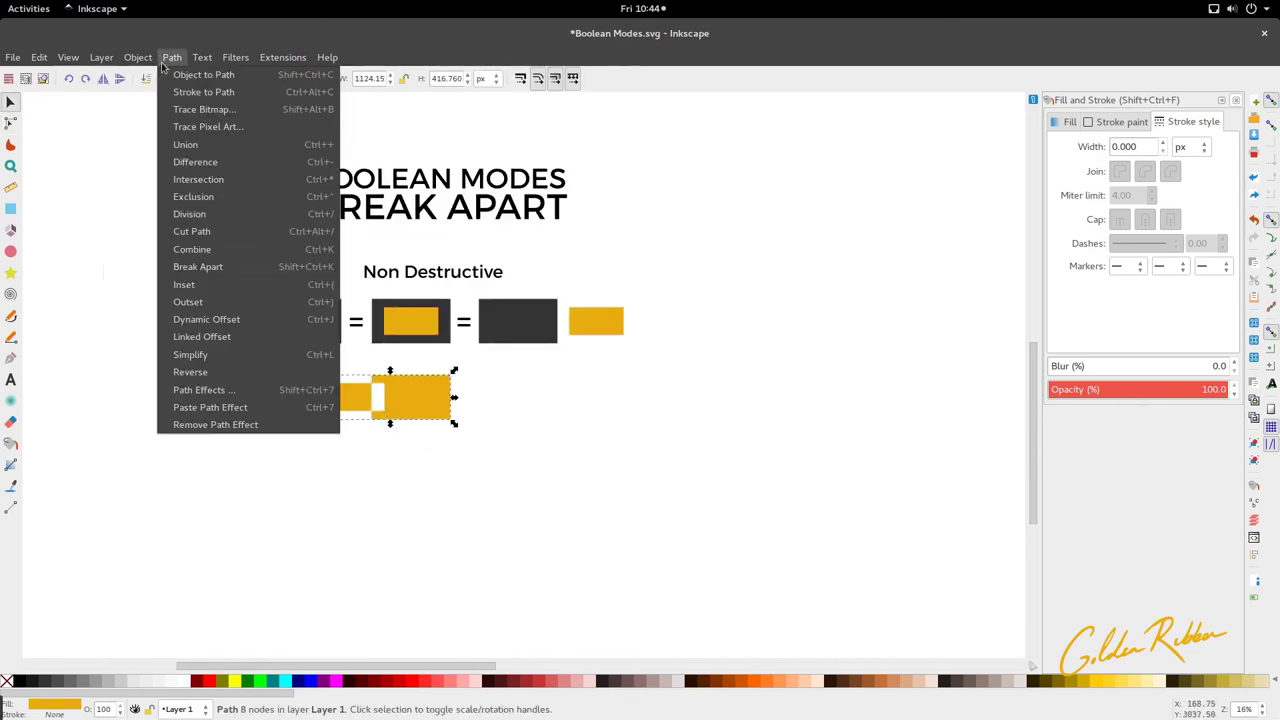
{"action": "left_click", "coordinate": [219, 266]}
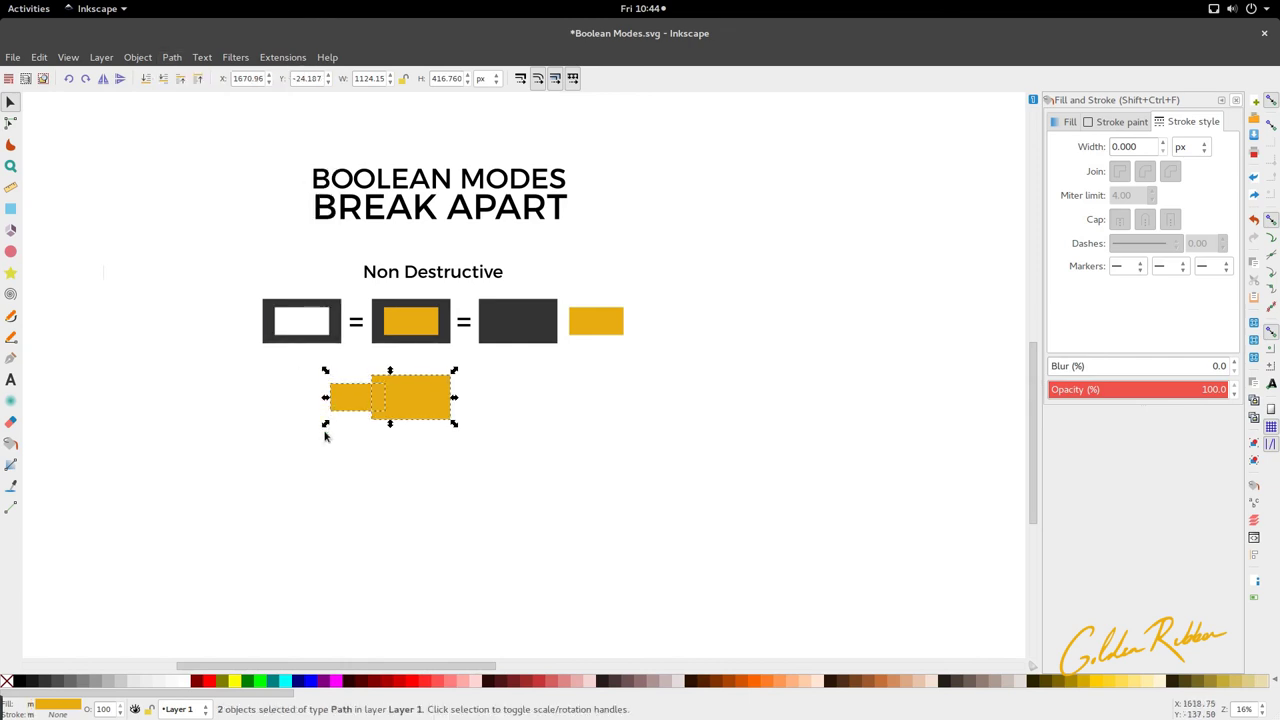
Move the larger yellow rectangle to the right, clear of the smaller one.
{"action": "scroll", "coordinate": [350, 432], "scroll_direction": "up", "scroll_amount": 3}
{"action": "left_click", "coordinate": [363, 429]}
{"action": "left_click_drag", "start_coordinate": [333, 328], "coordinate": [443, 320]}
{"action": "scroll", "coordinate": [455, 335], "scroll_direction": "down", "scroll_amount": 3}
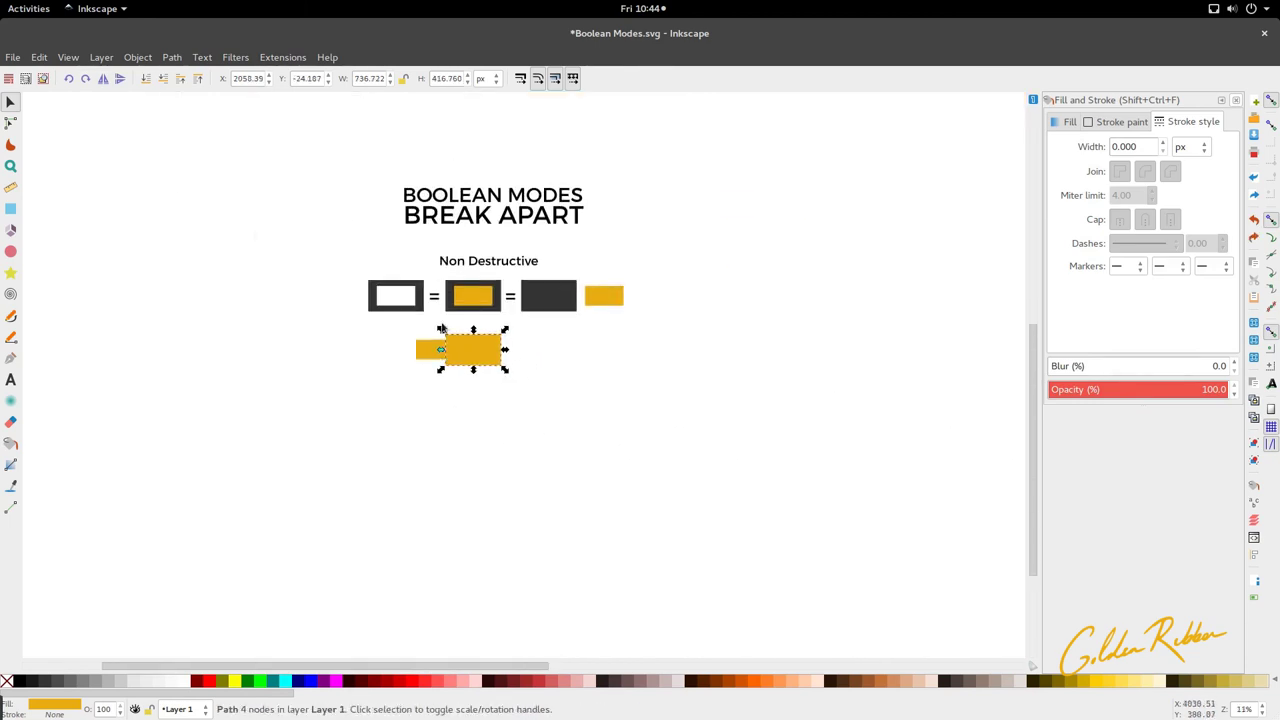
{"action": "scroll", "coordinate": [478, 400], "scroll_direction": "up", "scroll_amount": 2}
{"action": "left_click_drag", "start_coordinate": [476, 398], "coordinate": [561, 396]}
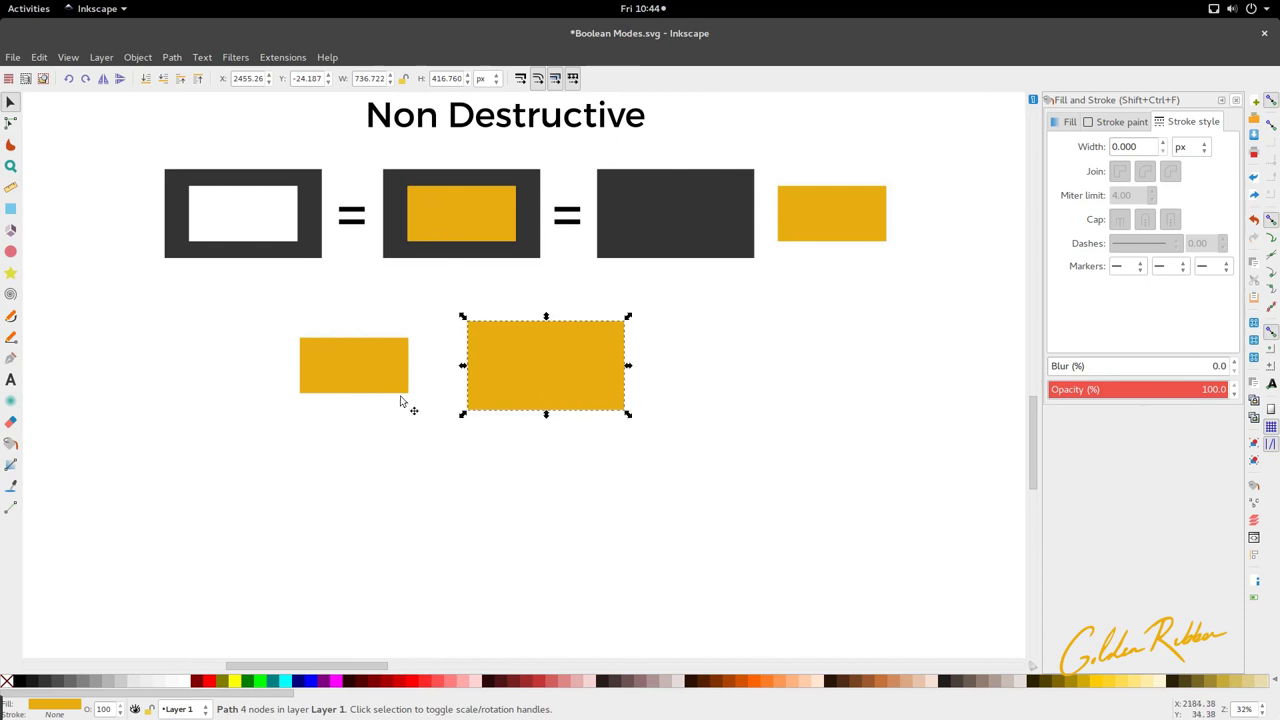
Enlarge the smaller yellow rectangle to about 815 by 417 px and fill it with the examples' dark grey.
{"action": "left_click", "coordinate": [384, 388]}
{"action": "mouse_move", "coordinate": [412, 398]}
{"action": "left_mouse_down"}
{"action": "mouse_move", "coordinate": [446, 426]}
{"action": "mouse_move", "coordinate": [413, 411]}
{"action": "left_mouse_up"}
{"action": "key", "text": "d"}
{"action": "left_click", "coordinate": [398, 254]}
{"action": "key", "text": "s"}
Unite the dark and yellow rectangles below the examples with Union.
{"action": "scroll", "coordinate": [399, 270], "scroll_direction": "down", "scroll_amount": 2}
{"action": "left_click", "coordinate": [394, 337]}
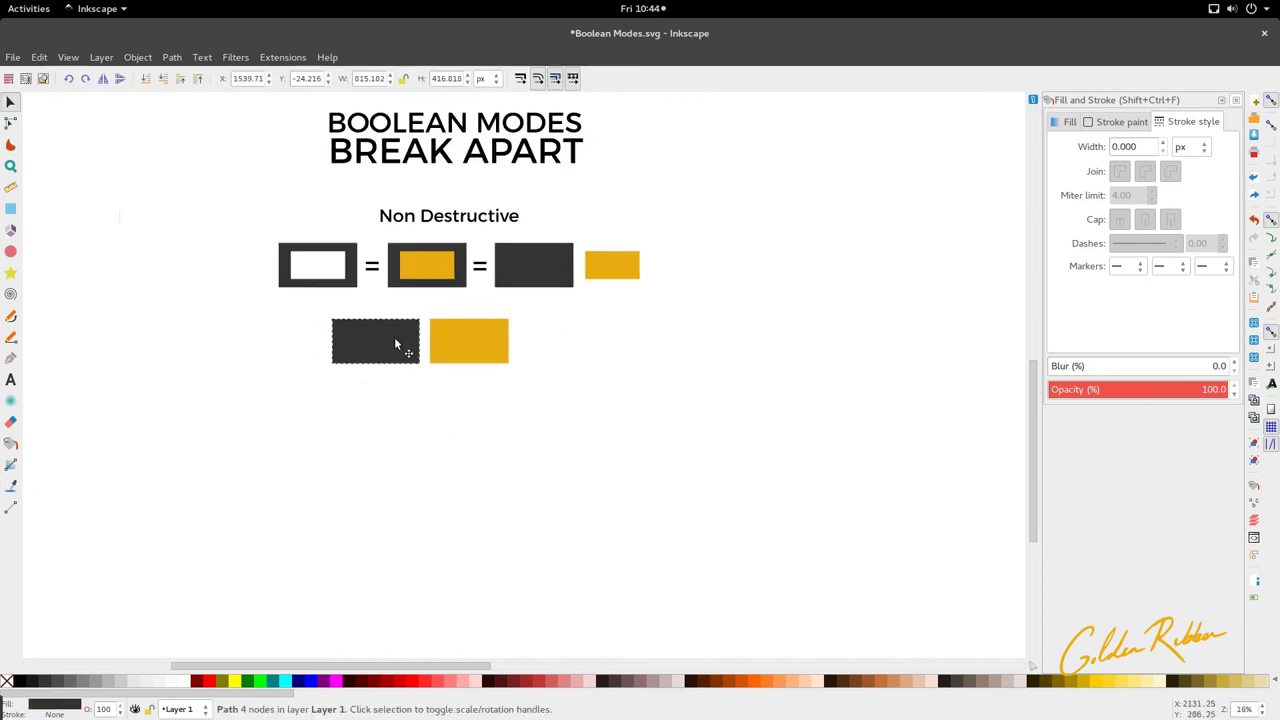
{"action": "left_click", "coordinate": [457, 341], "text": "shift"}
{"action": "left_click", "coordinate": [172, 57]}
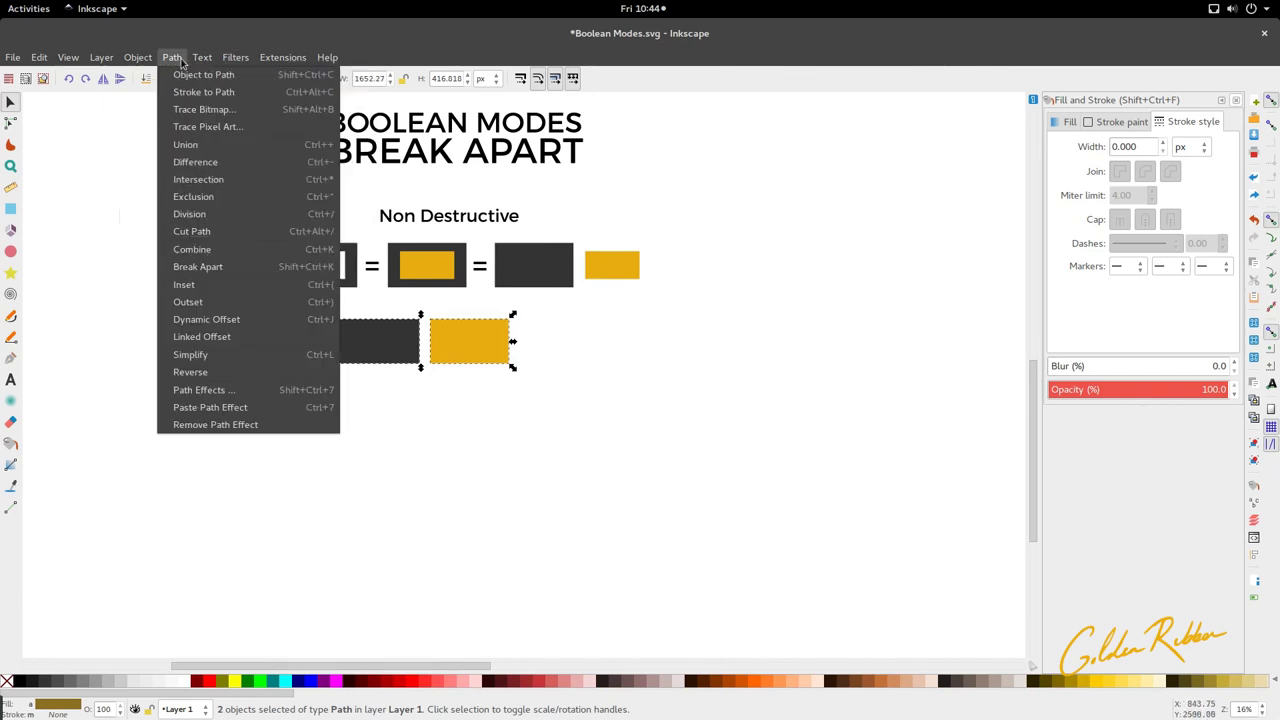
{"action": "left_click", "coordinate": [209, 144]}
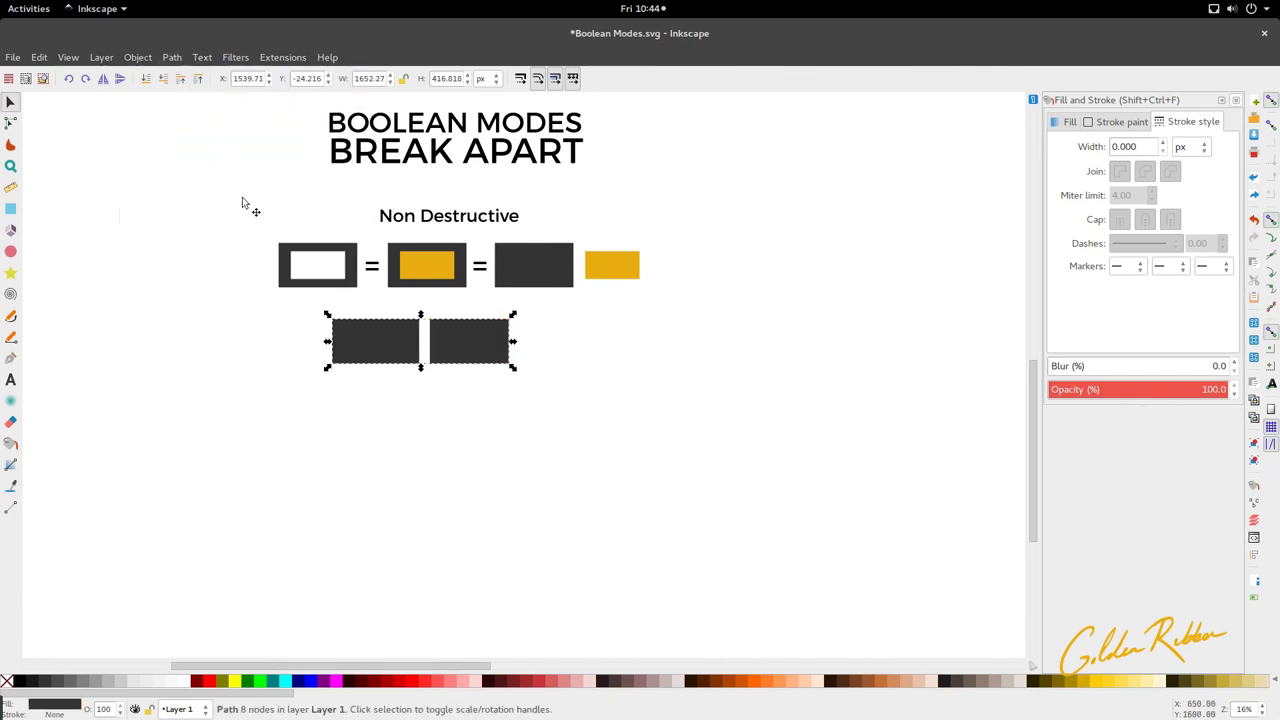
Break apart the united pair of dark rectangles.
{"action": "left_click", "coordinate": [395, 449]}
{"action": "scroll", "coordinate": [420, 380], "scroll_direction": "up", "scroll_amount": 3}
{"action": "left_click", "coordinate": [363, 292]}
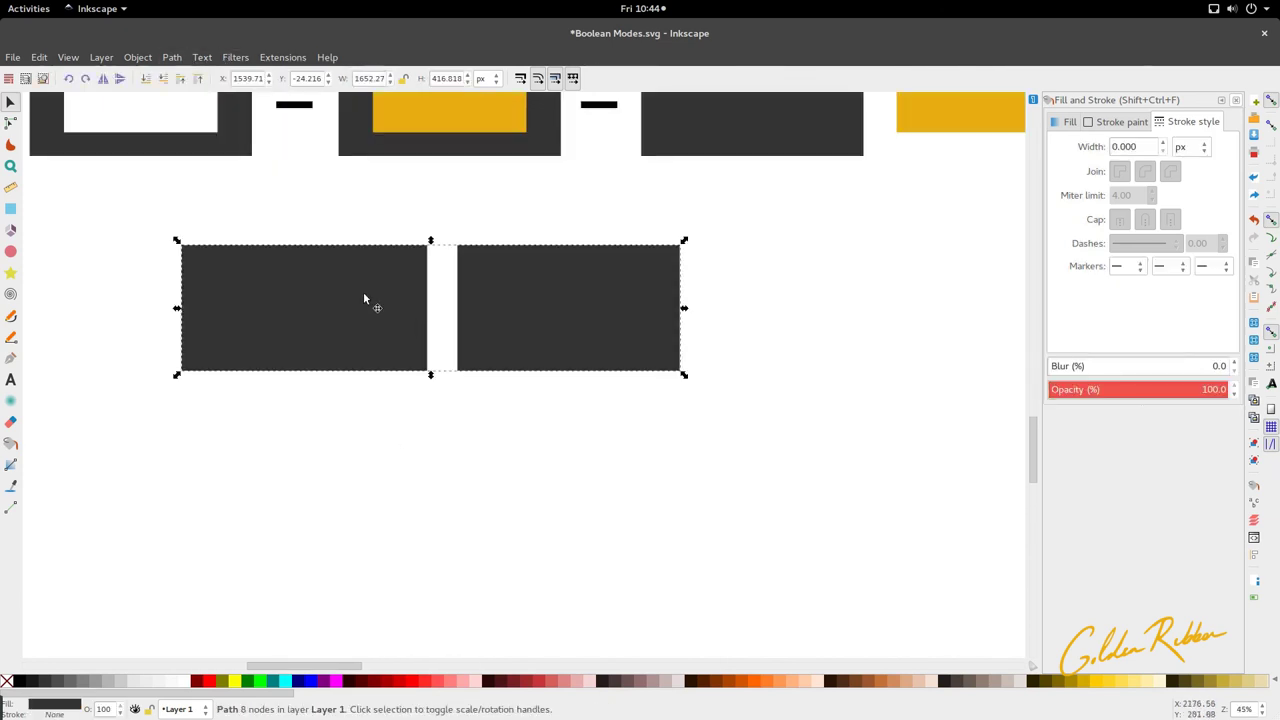
{"action": "left_click", "coordinate": [171, 62]}
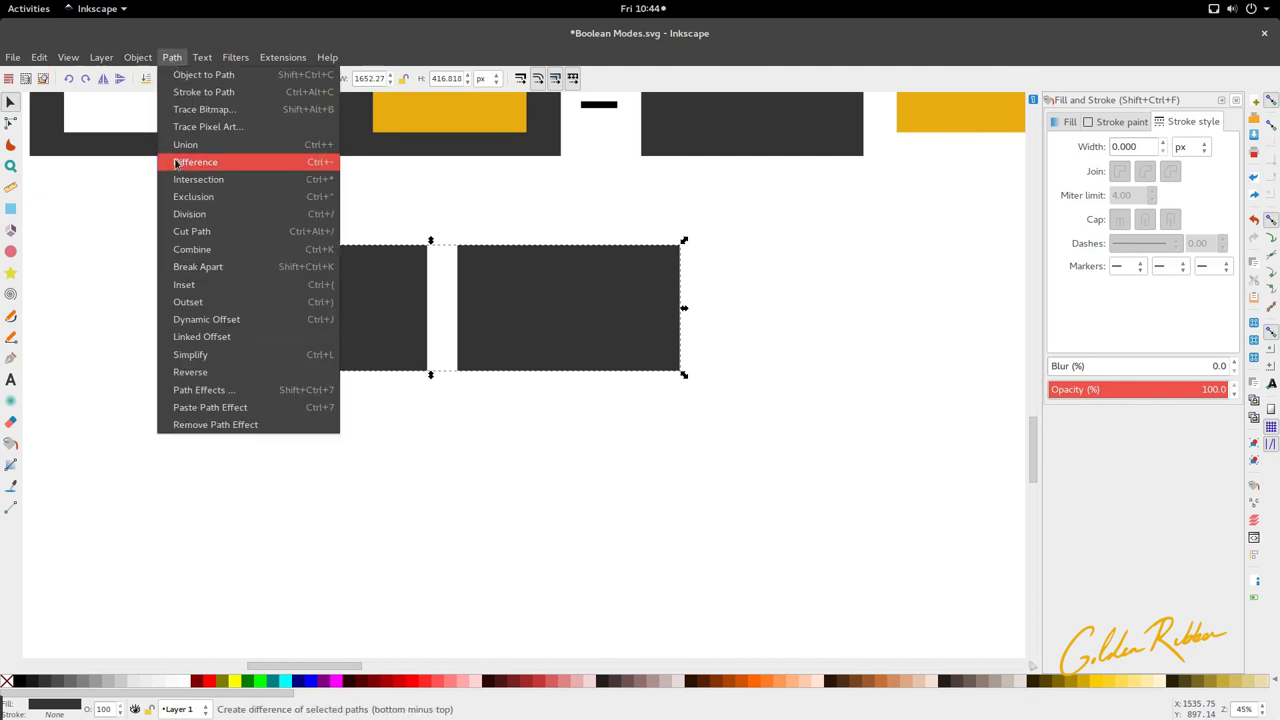
{"action": "left_click", "coordinate": [211, 266]}
Move each dark rectangle aside on its own, and undo the moves, the Break Apart and the Union.
{"action": "left_click", "coordinate": [325, 390]}
{"action": "left_click_drag", "start_coordinate": [474, 292], "coordinate": [729, 303]}
{"action": "key", "text": "ctrl+z"}
{"action": "left_click_drag", "start_coordinate": [382, 327], "coordinate": [157, 323]}
{"action": "key", "text": "ctrl+z"}
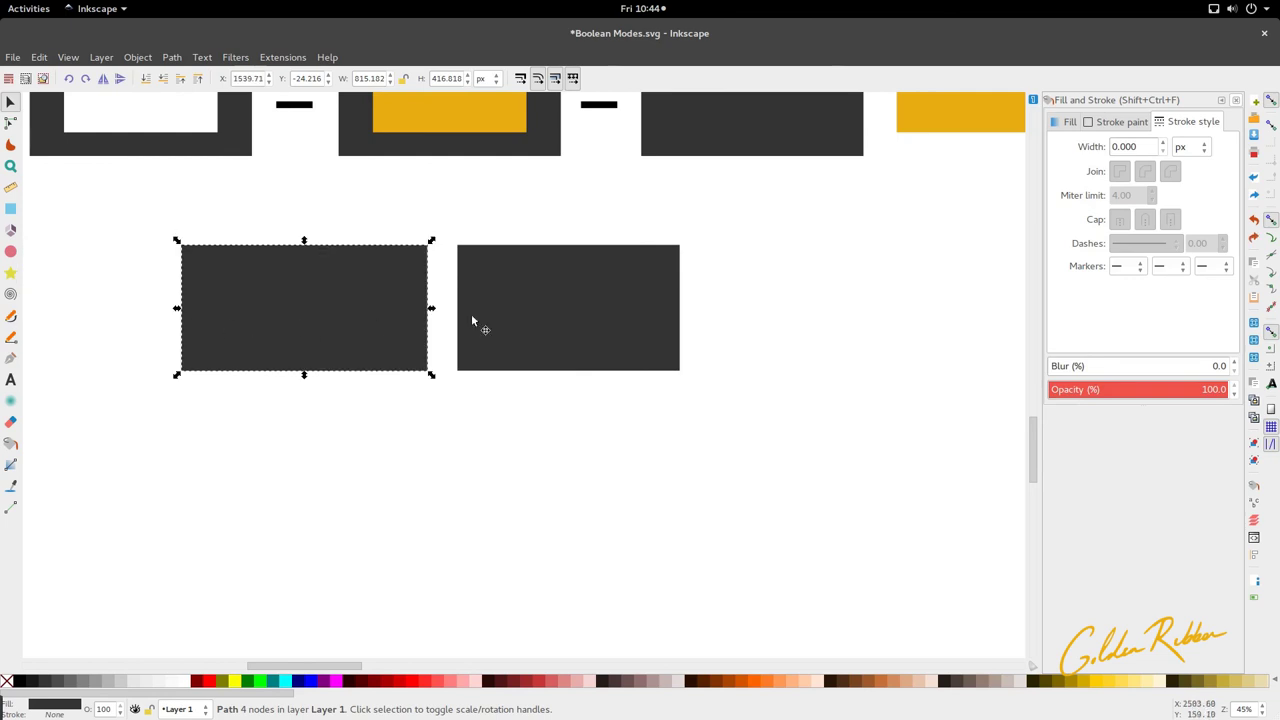
{"action": "key", "text": "Escape"}
{"action": "key", "text": "ctrl+z"}
Scale the yellow rectangle to about 518 by 293 px inside the dark one and subtract it with Difference.
{"action": "left_click_drag", "start_coordinate": [465, 320], "coordinate": [272, 350]}
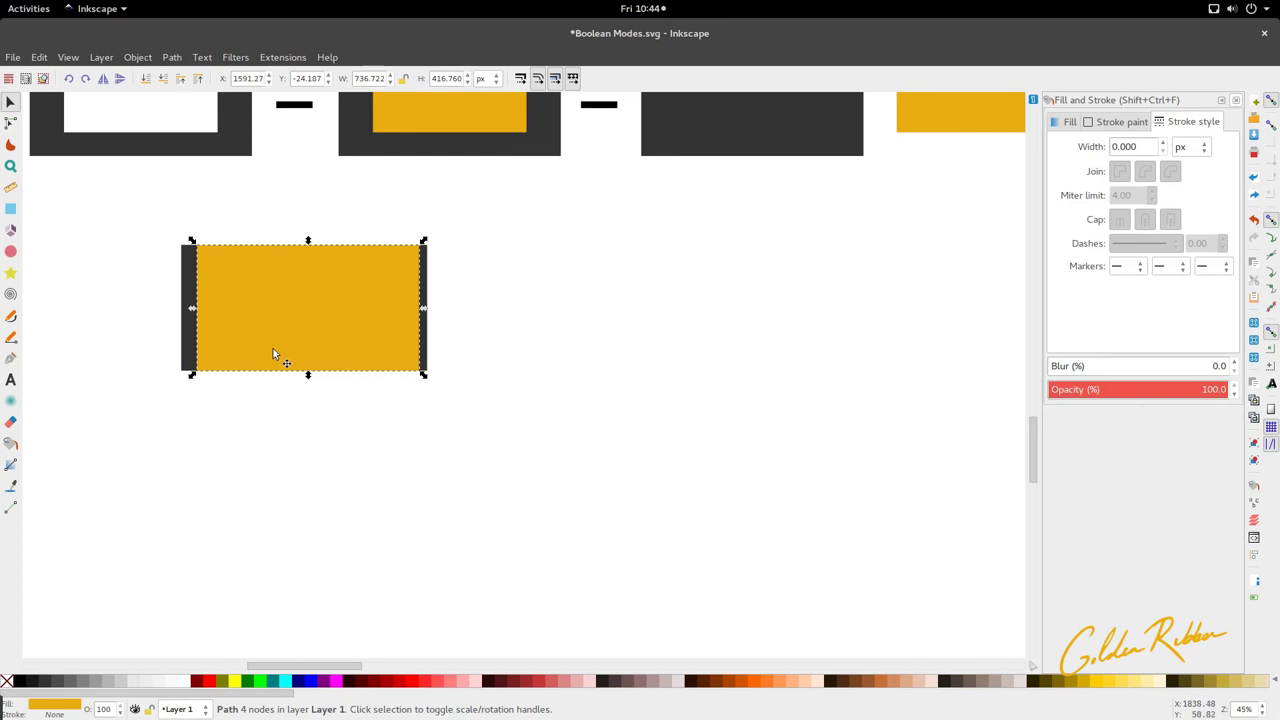
{"action": "left_click_drag", "start_coordinate": [421, 381], "coordinate": [400, 367]}
{"action": "left_click", "coordinate": [411, 368], "text": "shift"}
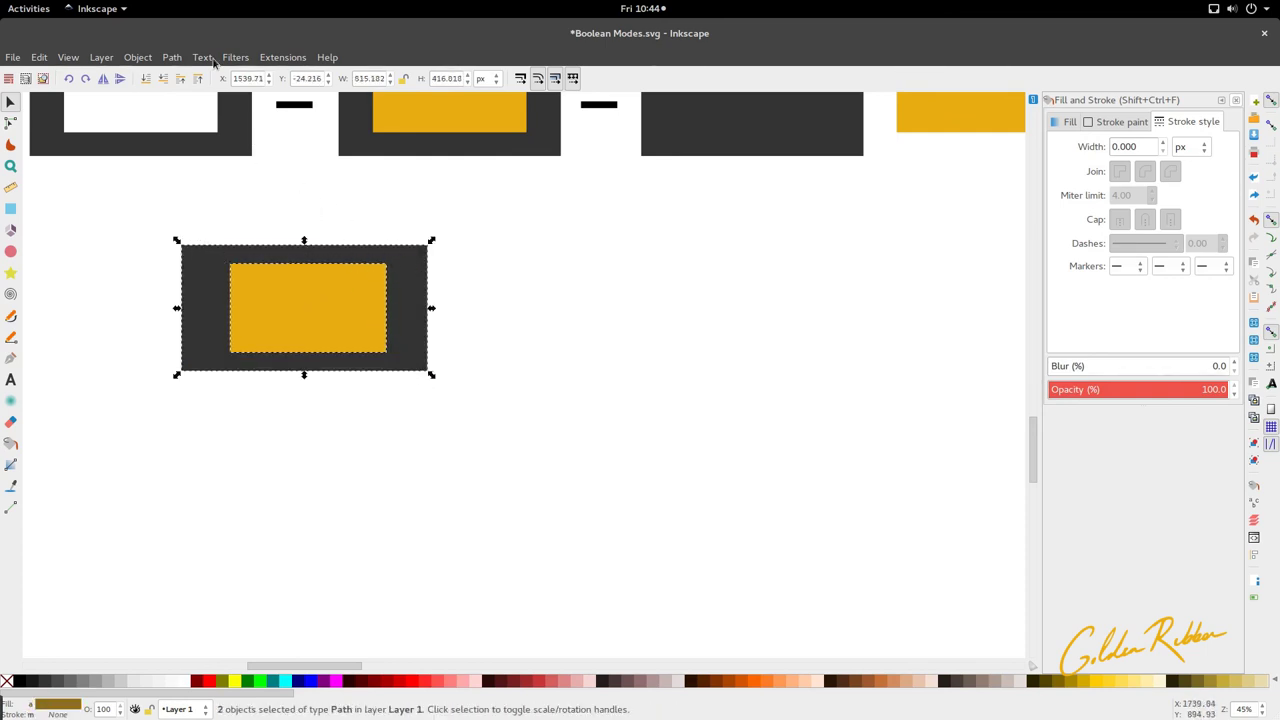
{"action": "left_click", "coordinate": [172, 57]}
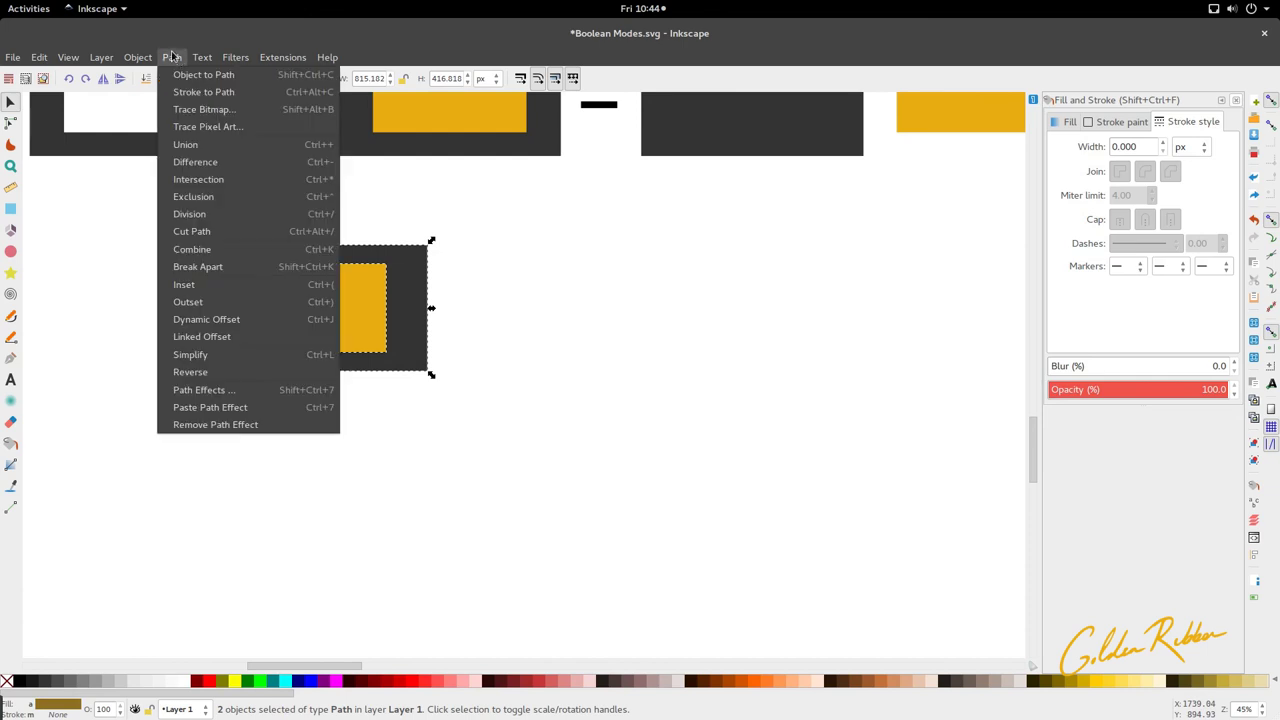
{"action": "left_click", "coordinate": [213, 163]}
Break apart the resulting dark frame and move its inner rectangle out to the right.
{"action": "scroll", "coordinate": [459, 310], "scroll_direction": "left", "scroll_amount": 2}
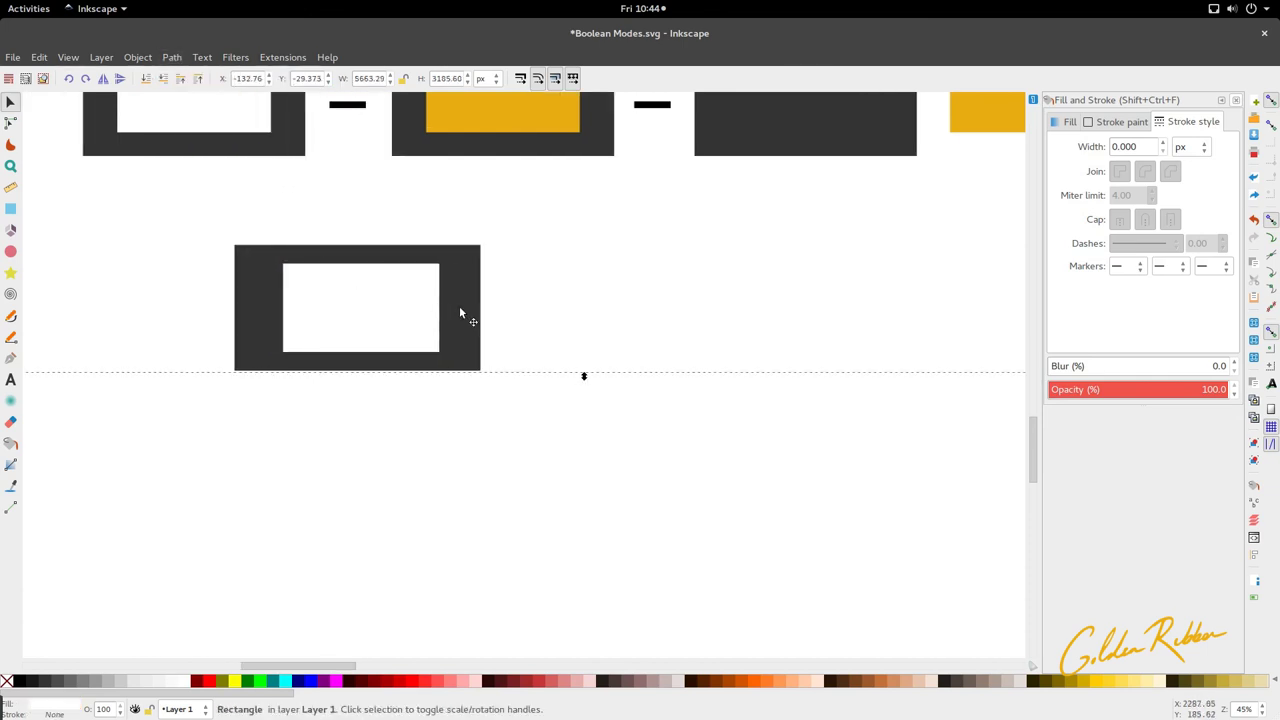
{"action": "left_click", "coordinate": [172, 57]}
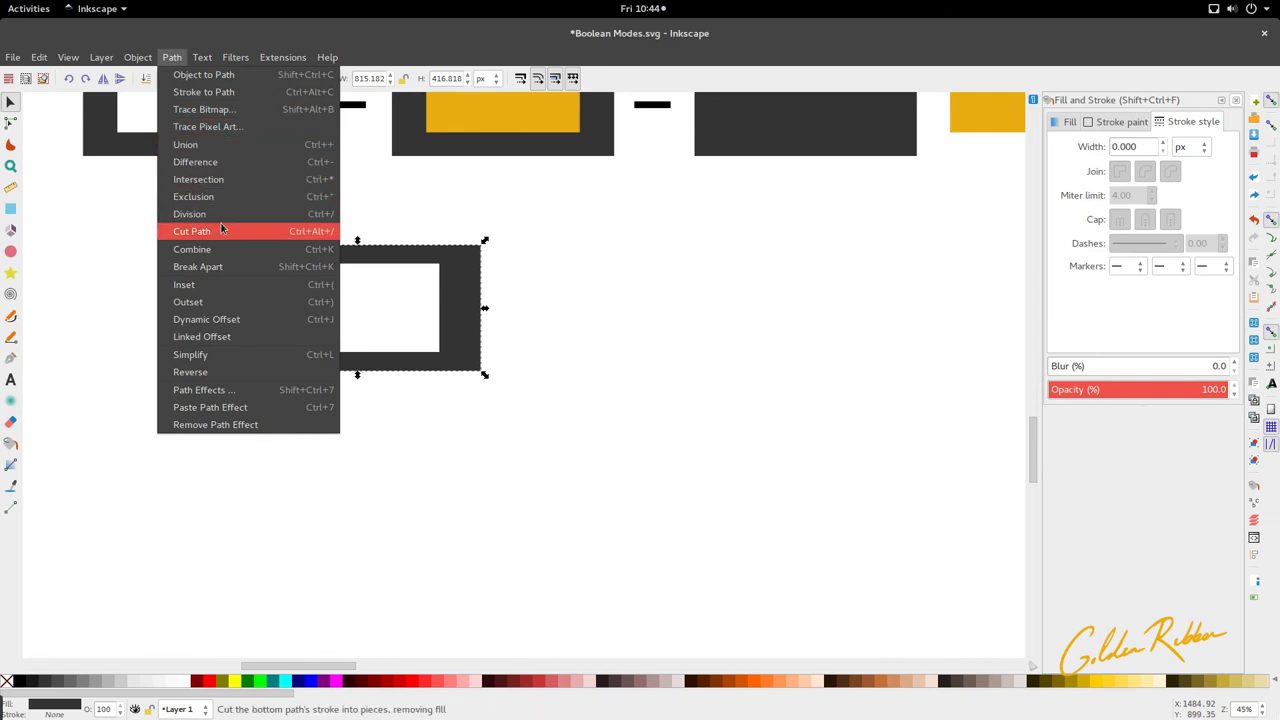
{"action": "left_click", "coordinate": [231, 266]}
{"action": "left_click", "coordinate": [326, 391]}
{"action": "left_click", "coordinate": [377, 309]}
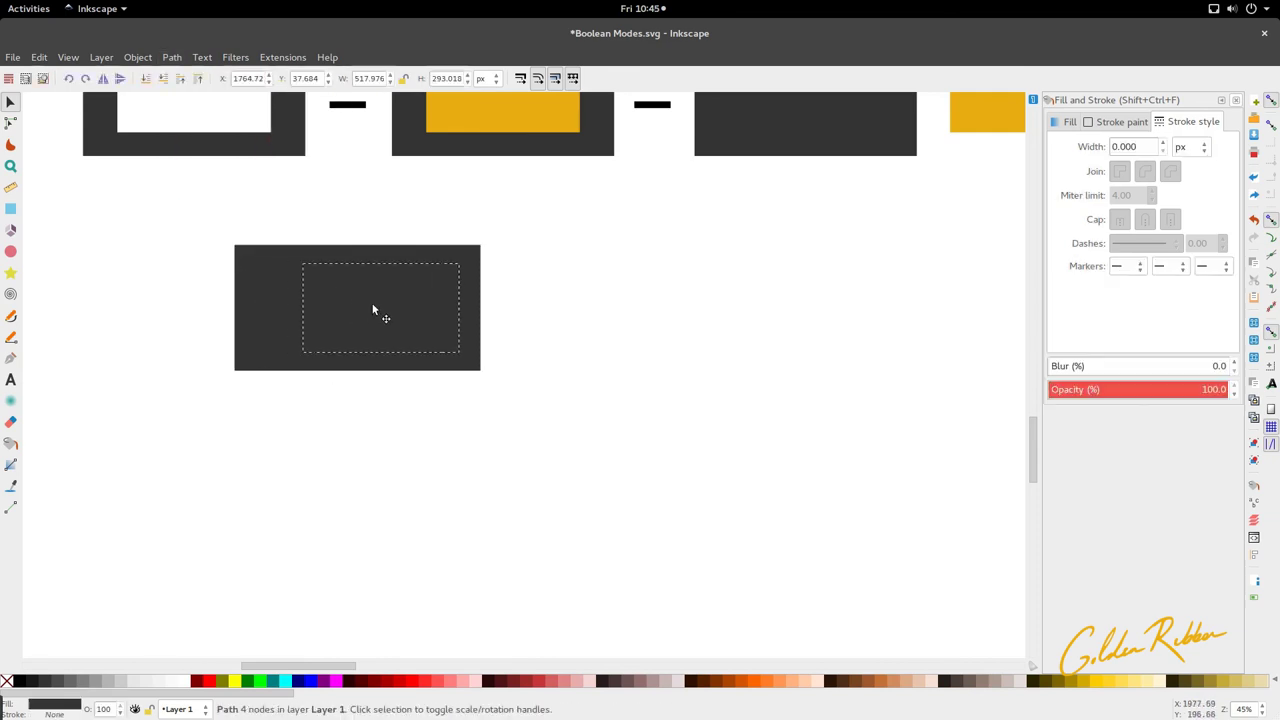
{"action": "left_click_drag", "start_coordinate": [377, 309], "coordinate": [586, 306]}
Fill the separated small rectangle with the yellow sampled from the middle example.
{"action": "scroll", "coordinate": [586, 306], "scroll_direction": "up", "scroll_amount": 5}
{"action": "key", "text": "d"}
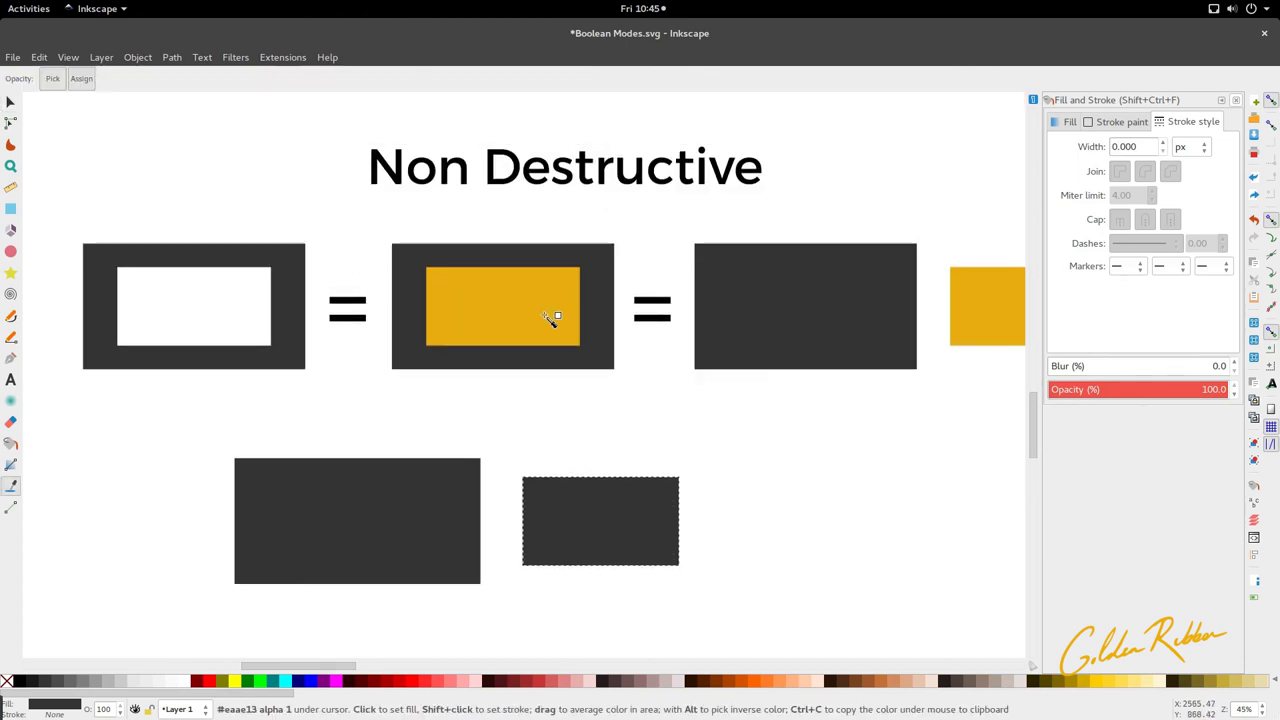
{"action": "left_click", "coordinate": [570, 322]}
Select the dark and yellow rectangles together and centre them beneath the row of examples.
{"action": "key", "text": "d"}
{"action": "key", "text": "5"}
{"action": "left_click_drag", "start_coordinate": [686, 488], "coordinate": [480, 423]}
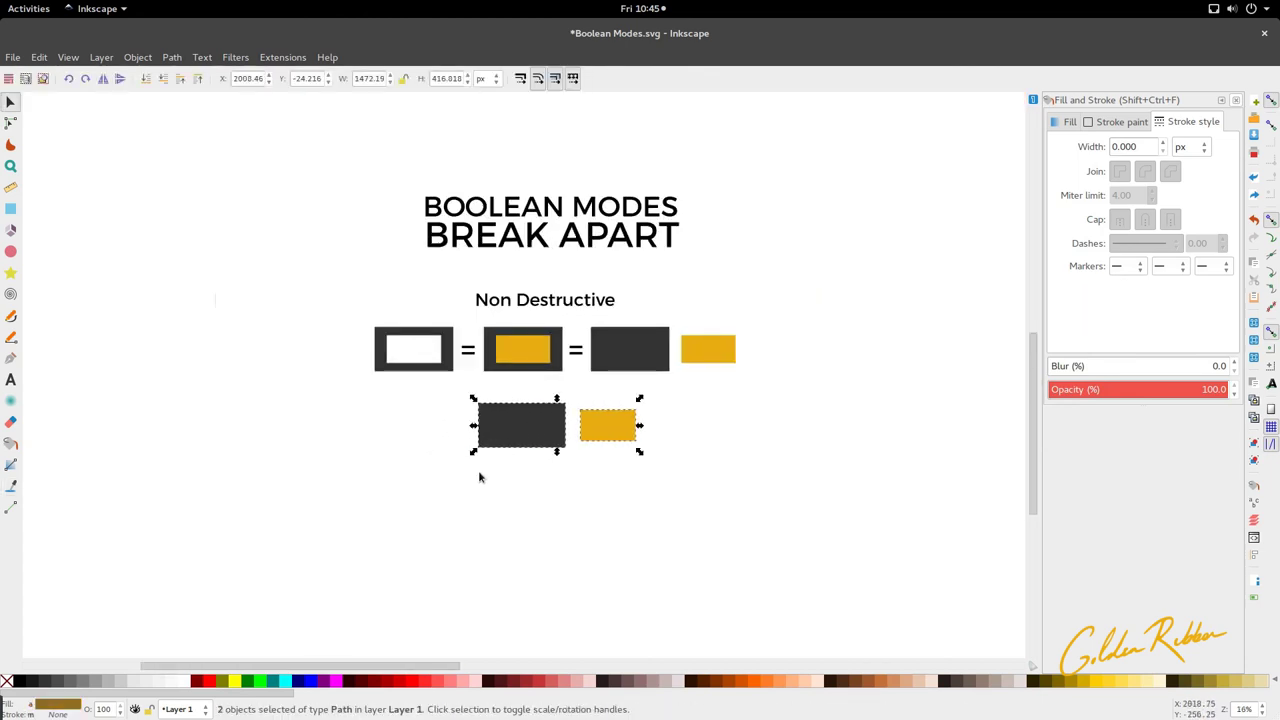
Place an enlarged copy of the Combine section, including its black bars, to the right of the Break Apart example.
{"action": "left_click", "coordinate": [481, 465]}
{"action": "scroll", "coordinate": [516, 428], "scroll_direction": "up", "scroll_amount": 2}
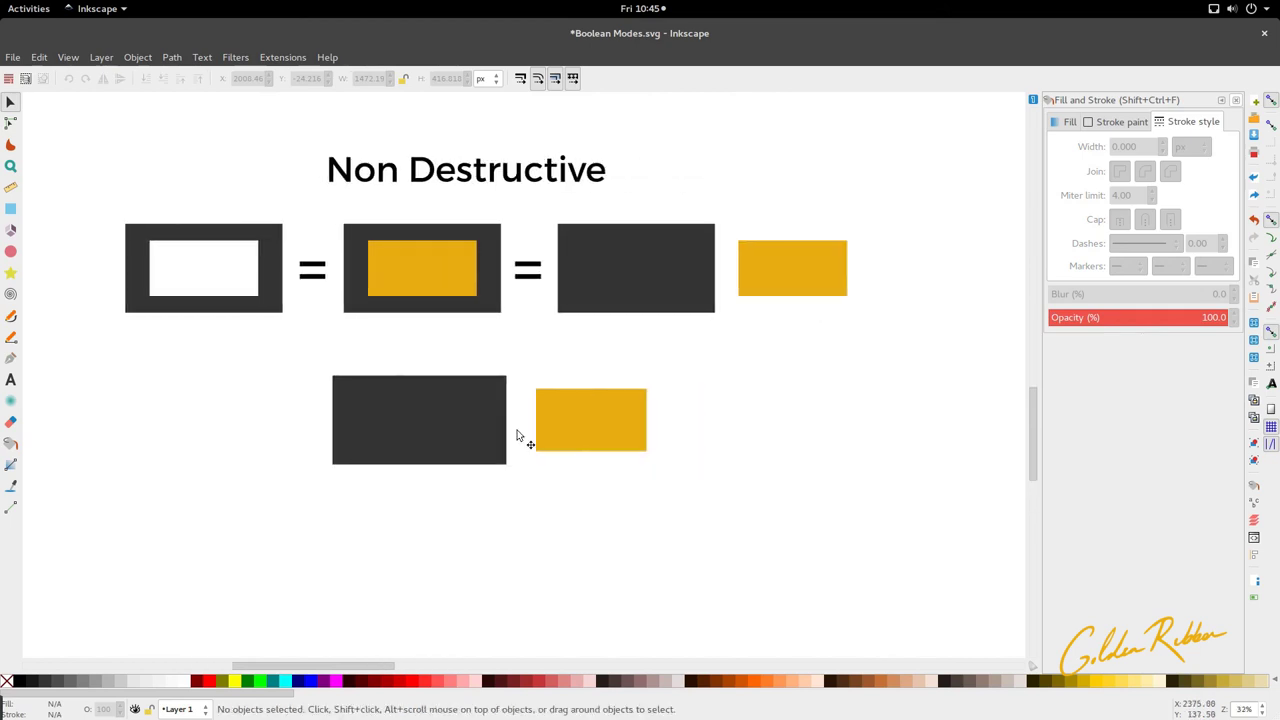
{"action": "scroll", "coordinate": [516, 435], "scroll_direction": "down", "scroll_amount": 3}
{"action": "scroll", "coordinate": [516, 435], "scroll_direction": "up", "scroll_amount": 1}
{"action": "scroll", "coordinate": [516, 435], "scroll_direction": "down", "scroll_amount": 2}
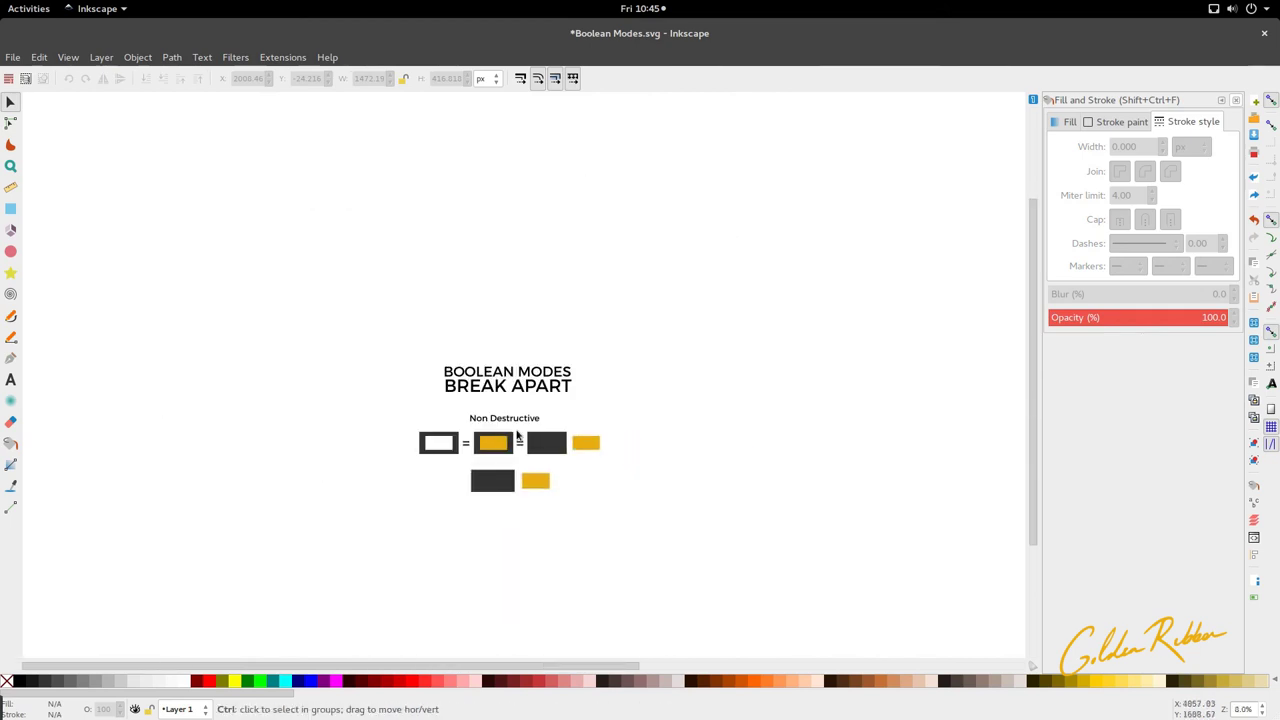
{"action": "scroll", "coordinate": [517, 436], "scroll_direction": "right", "scroll_amount": 1}
{"action": "scroll", "coordinate": [517, 436], "scroll_direction": "down", "scroll_amount": 1}
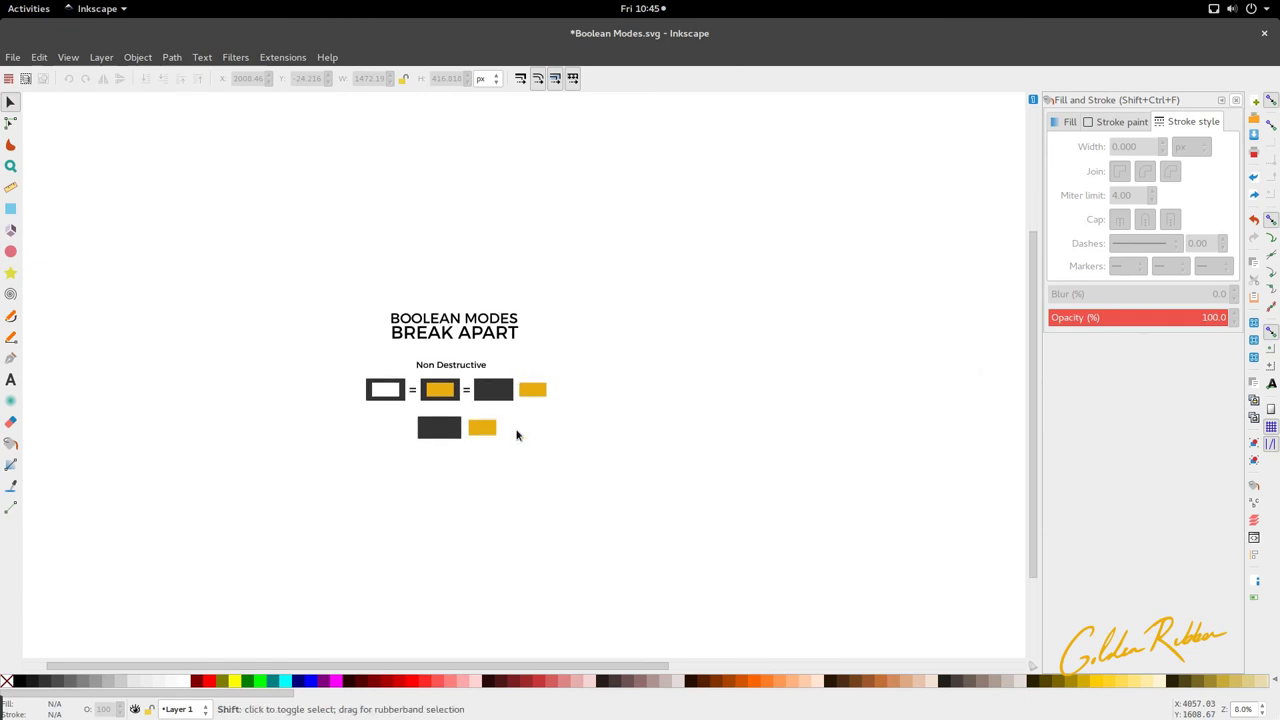
{"action": "scroll", "coordinate": [517, 435], "scroll_direction": "right", "scroll_amount": 5}
{"action": "scroll", "coordinate": [517, 435], "scroll_direction": "down", "scroll_amount": 2}
{"action": "scroll", "coordinate": [614, 518], "scroll_direction": "right", "scroll_amount": 2}
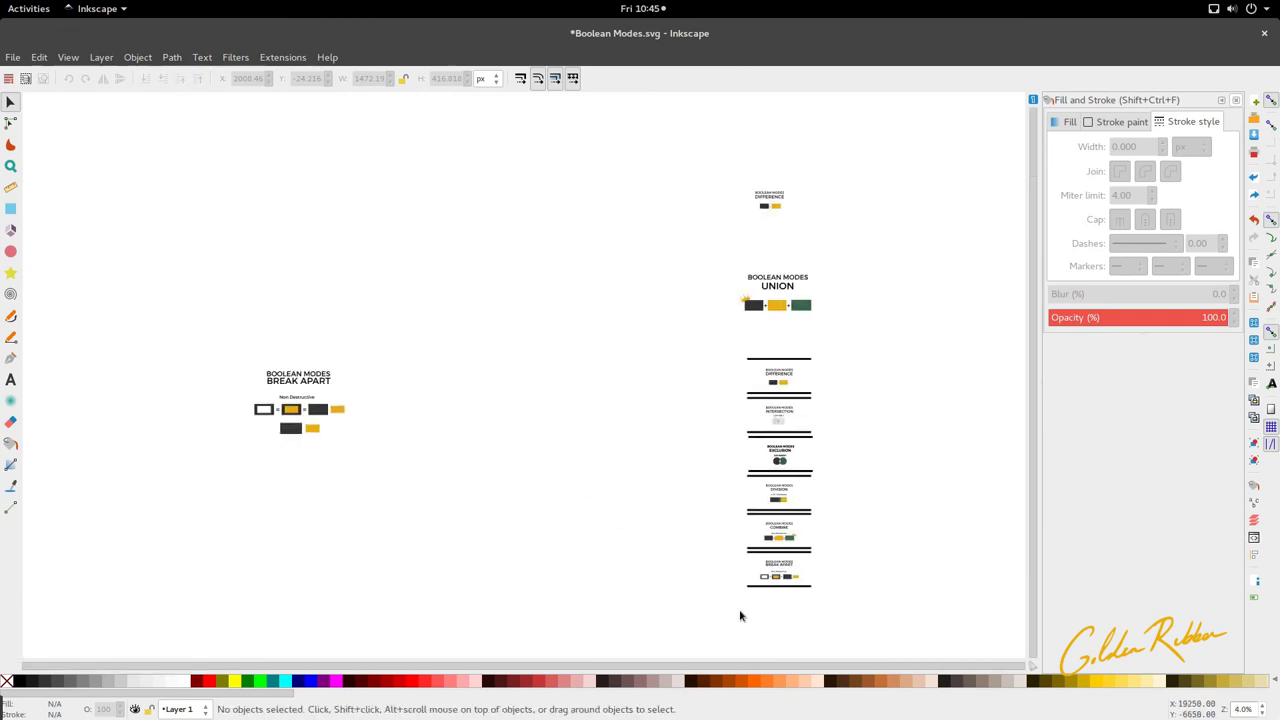
{"action": "mouse_move", "coordinate": [740, 615]}
{"action": "left_mouse_down"}
{"action": "mouse_move", "coordinate": [846, 557]}
{"action": "mouse_move", "coordinate": [769, 577]}
{"action": "mouse_move", "coordinate": [405, 465]}
{"action": "mouse_move", "coordinate": [428, 408]}
{"action": "left_mouse_up"}
{"action": "key", "text": "ctrl+z"}
{"action": "mouse_move", "coordinate": [846, 553]}
{"action": "left_mouse_down"}
{"action": "mouse_move", "coordinate": [710, 510]}
{"action": "mouse_move", "coordinate": [518, 535]}
{"action": "mouse_move", "coordinate": [412, 410]}
{"action": "mouse_move", "coordinate": [509, 447]}
{"action": "left_mouse_up"}
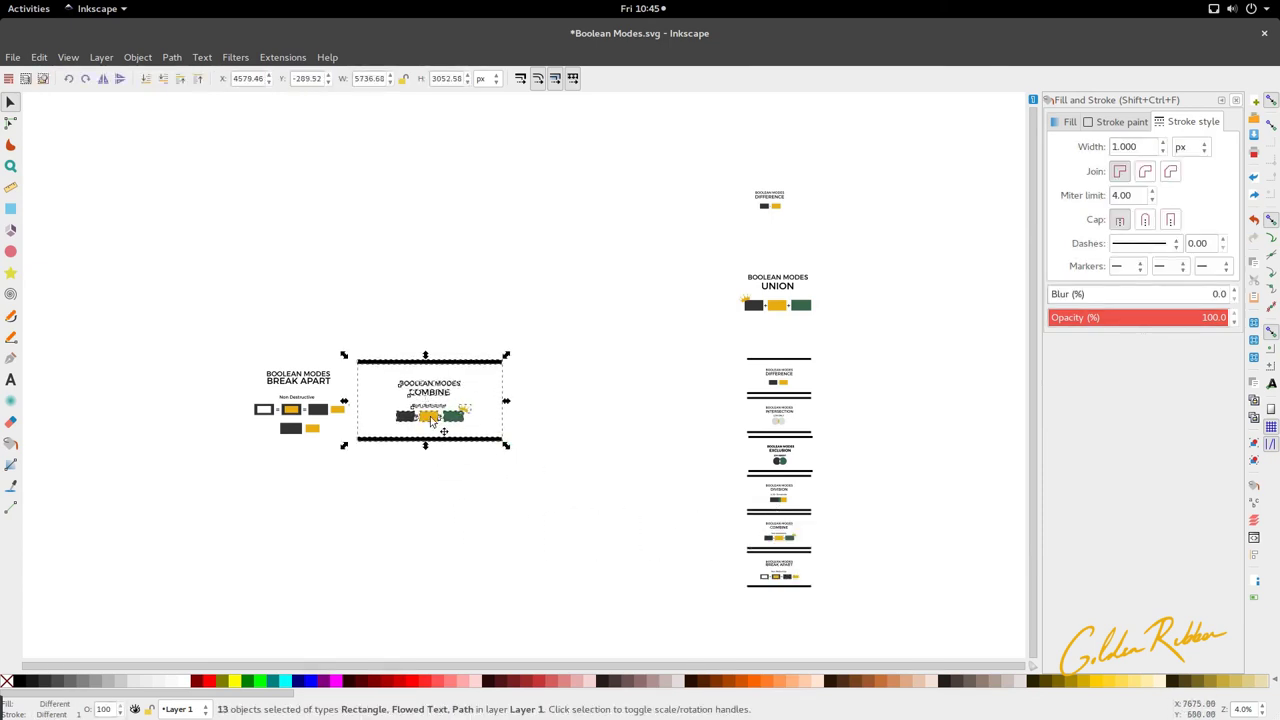
{"action": "scroll", "coordinate": [432, 422], "scroll_direction": "up", "scroll_amount": 3}
{"action": "left_click", "coordinate": [581, 523]}
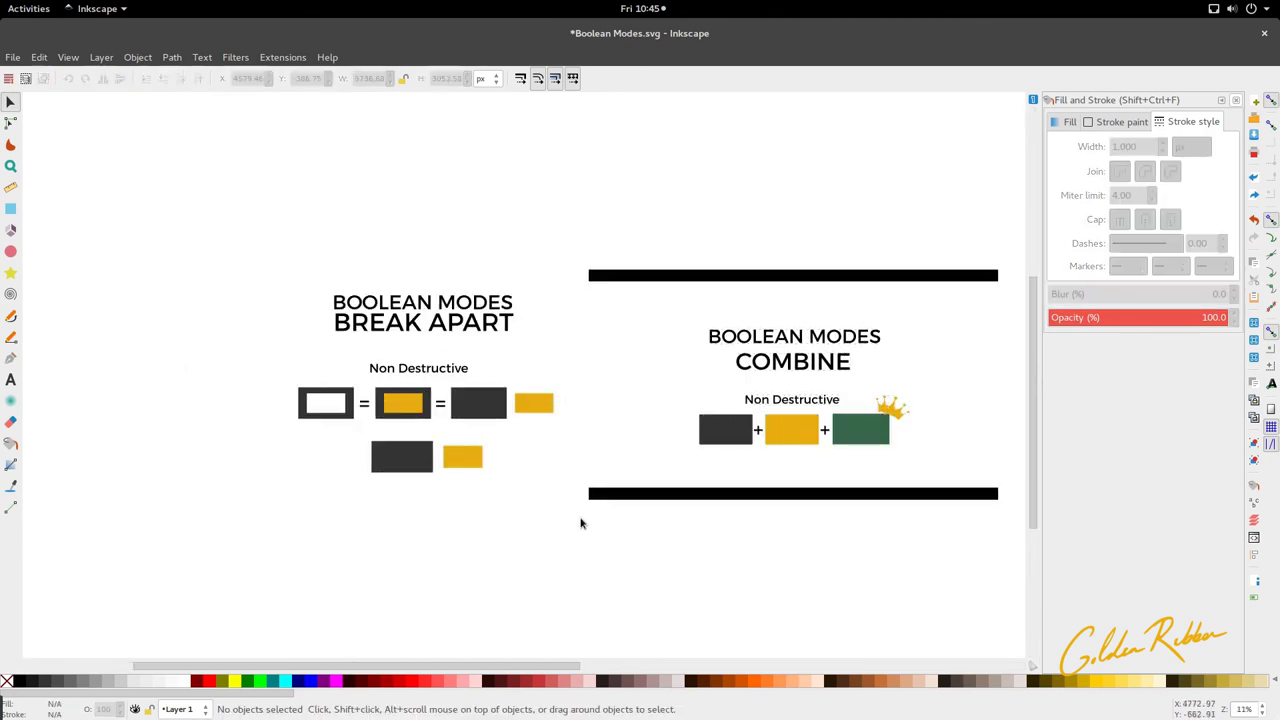
Delete the two black bars above and below the enlarged Combine section.
{"action": "left_click", "coordinate": [660, 495]}
{"action": "left_click", "coordinate": [627, 277], "text": "shift"}
{"action": "key", "text": "Delete"}
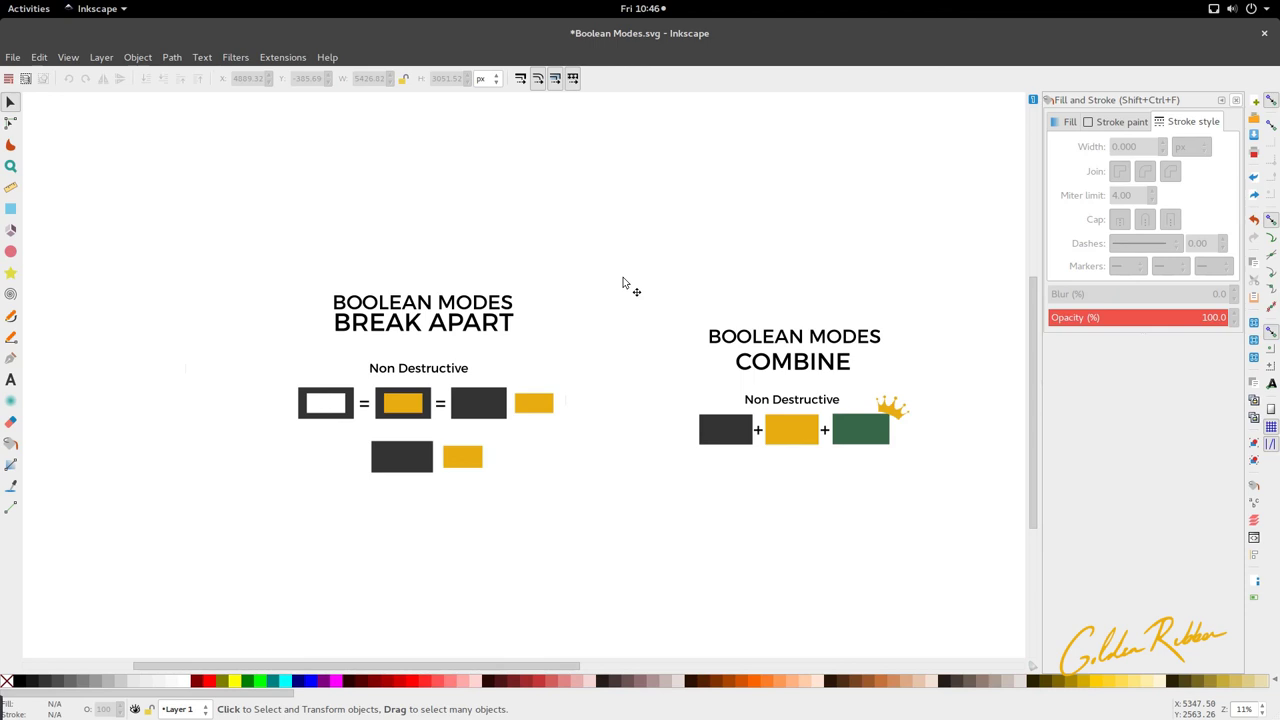
Select all objects of the Break Apart and enlarged Combine sections together.
{"action": "scroll", "coordinate": [622, 283], "scroll_direction": "down", "scroll_amount": 4, "text": "ctrl"}
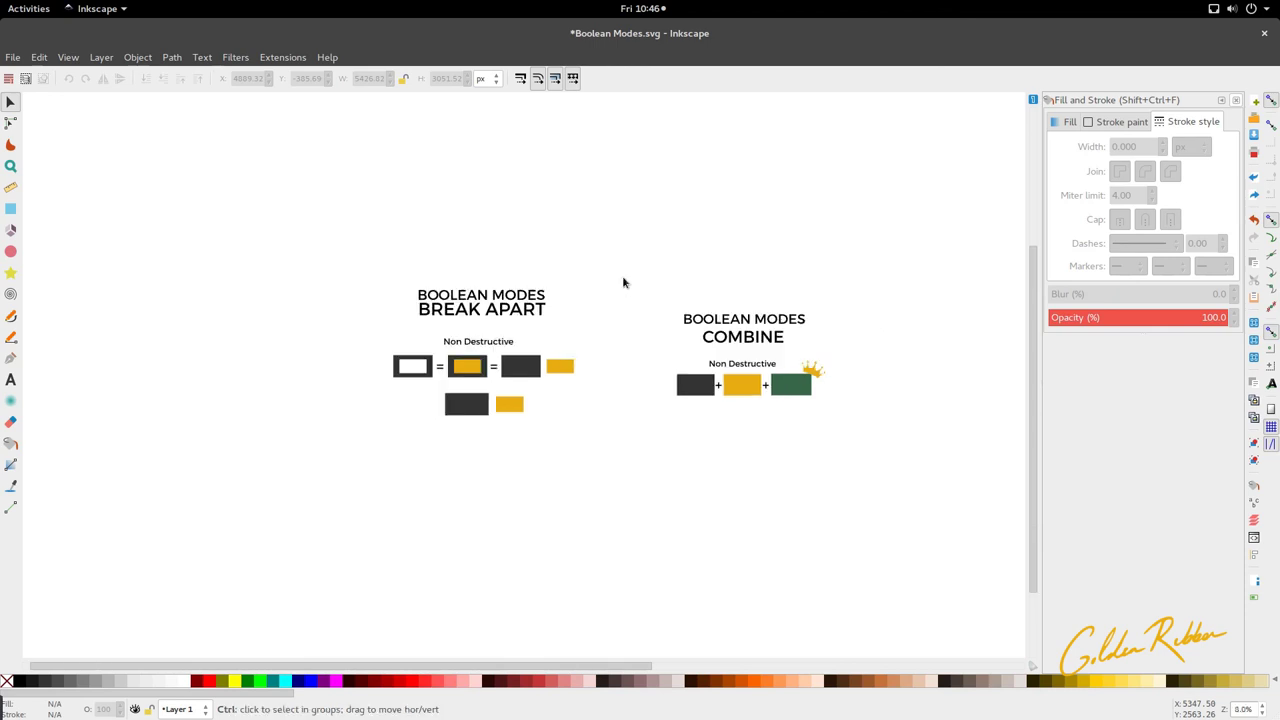
{"action": "left_click_drag", "start_coordinate": [349, 403], "coordinate": [863, 608]}
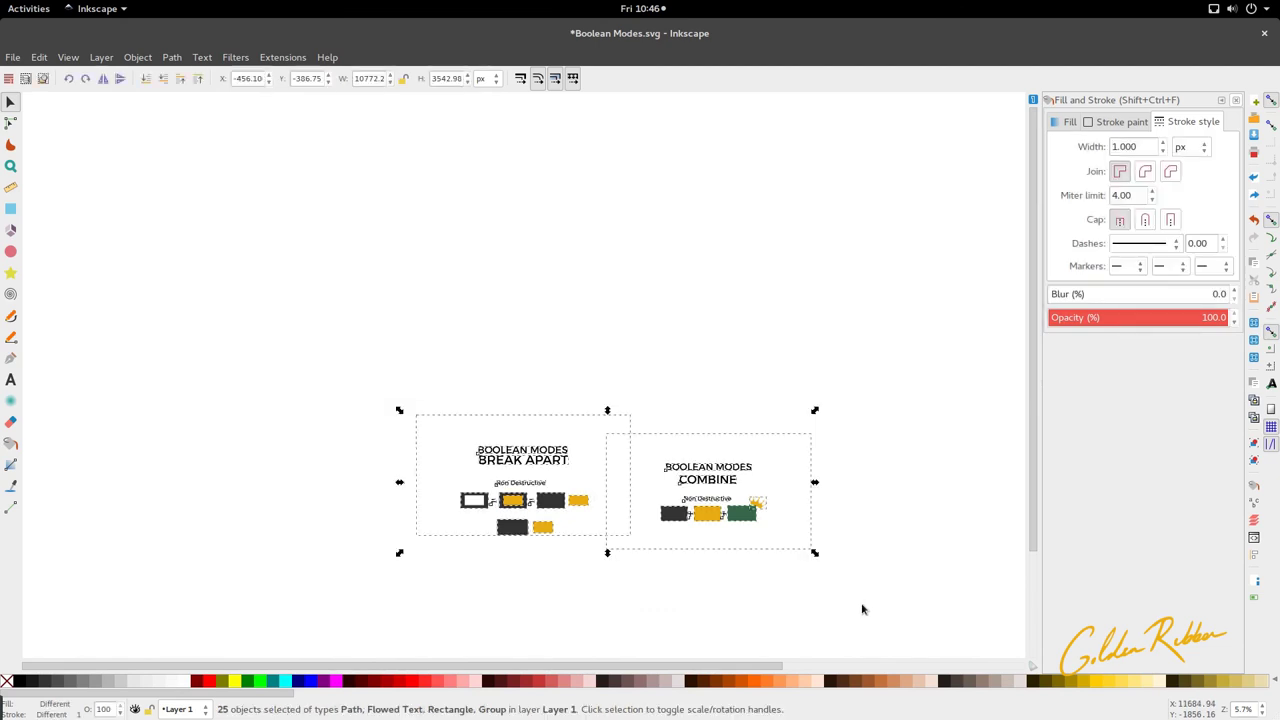